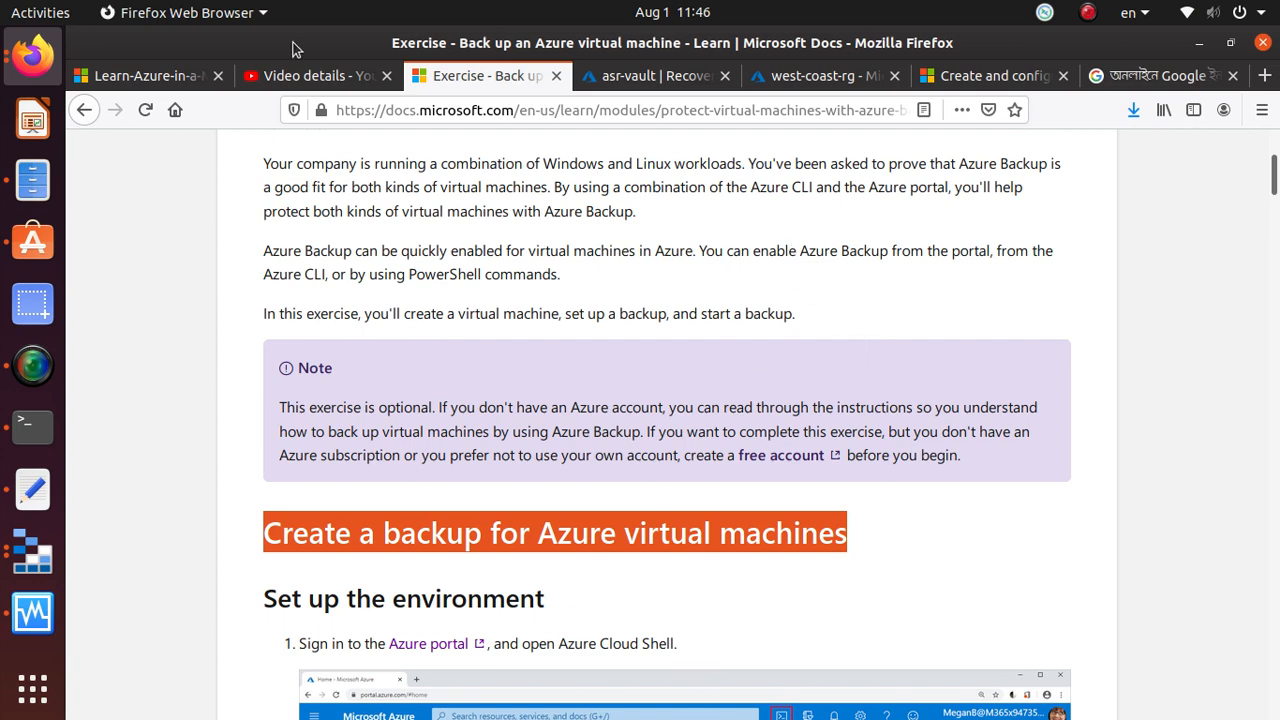
Open the asr-vault Recovery Services vault in the Azure portal and view its Backup setup page
{"action": "left_click", "coordinate": [662, 76]}
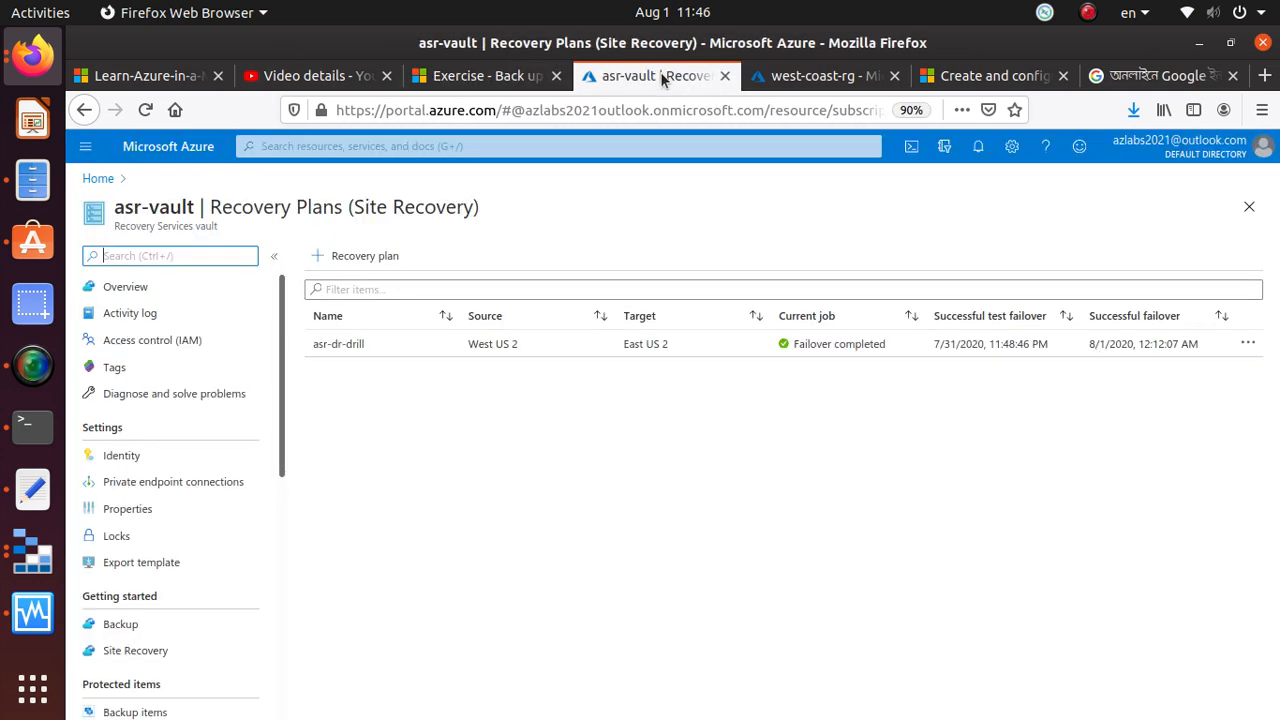
{"action": "left_click", "coordinate": [98, 178]}
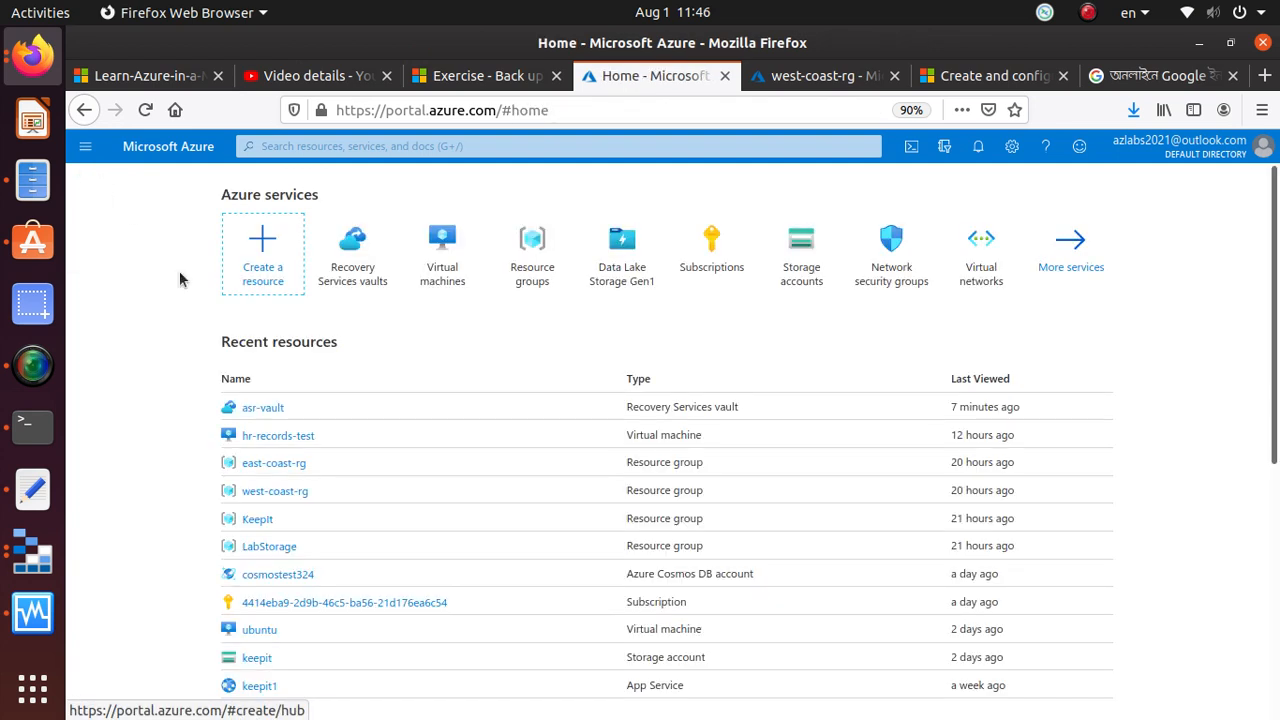
{"action": "left_click", "coordinate": [367, 274]}
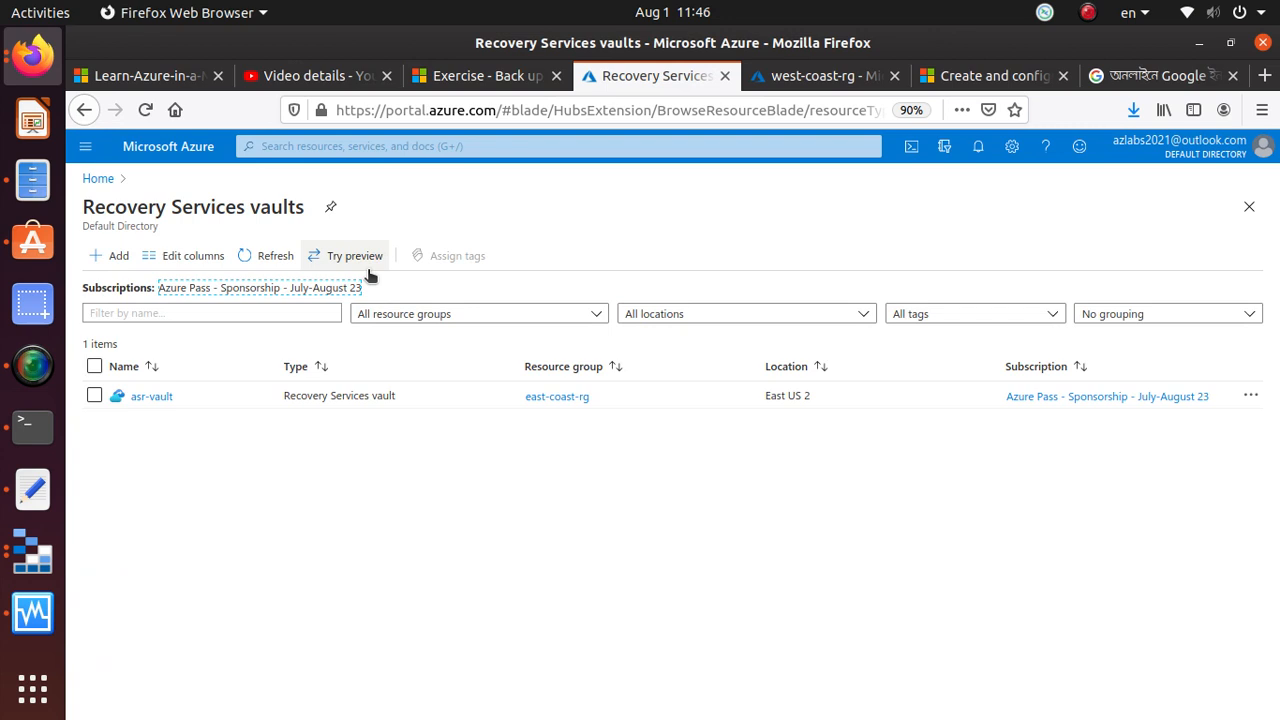
{"action": "left_click", "coordinate": [151, 398]}
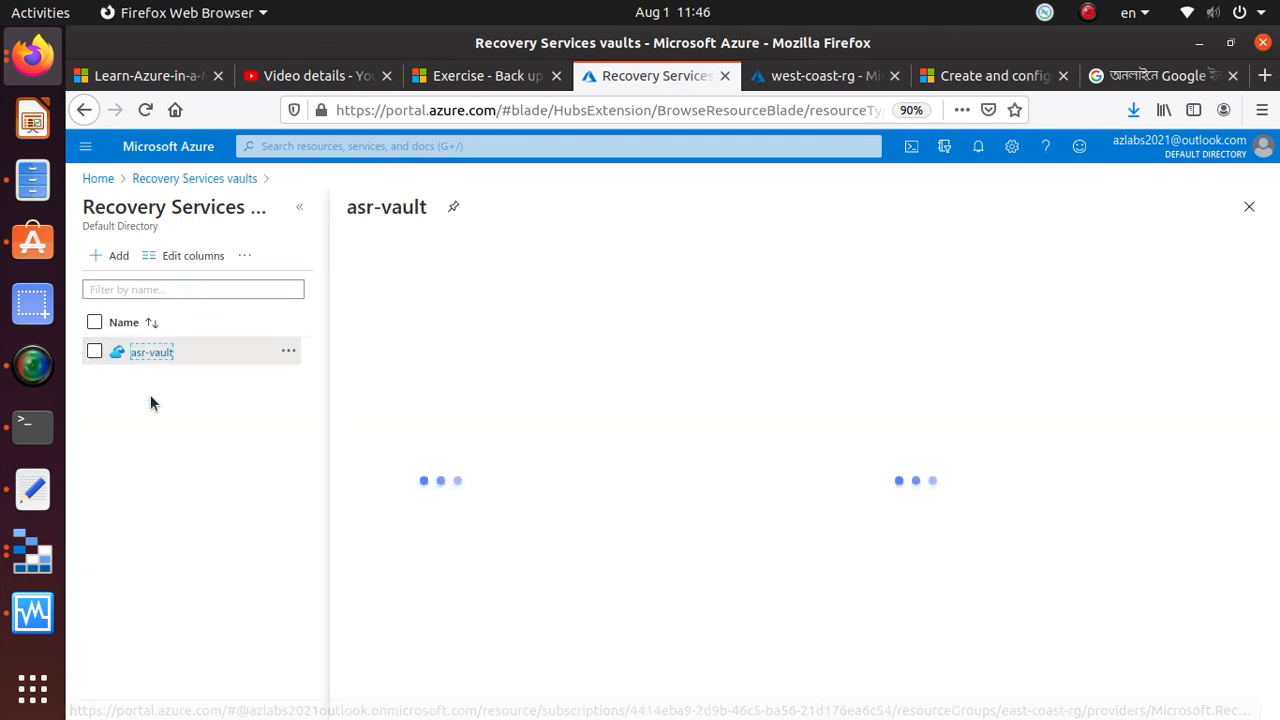
{"action": "scroll", "coordinate": [386, 432], "scroll_direction": "down", "scroll_amount": 3}
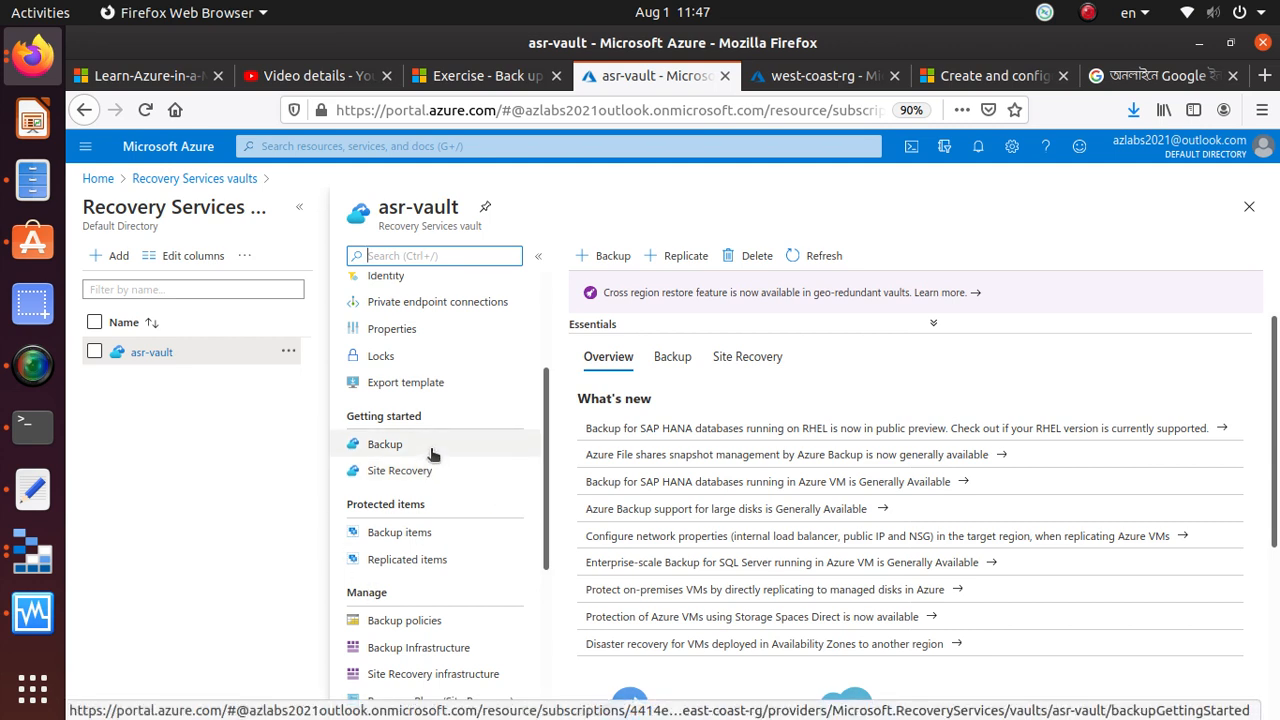
{"action": "left_click", "coordinate": [432, 455]}
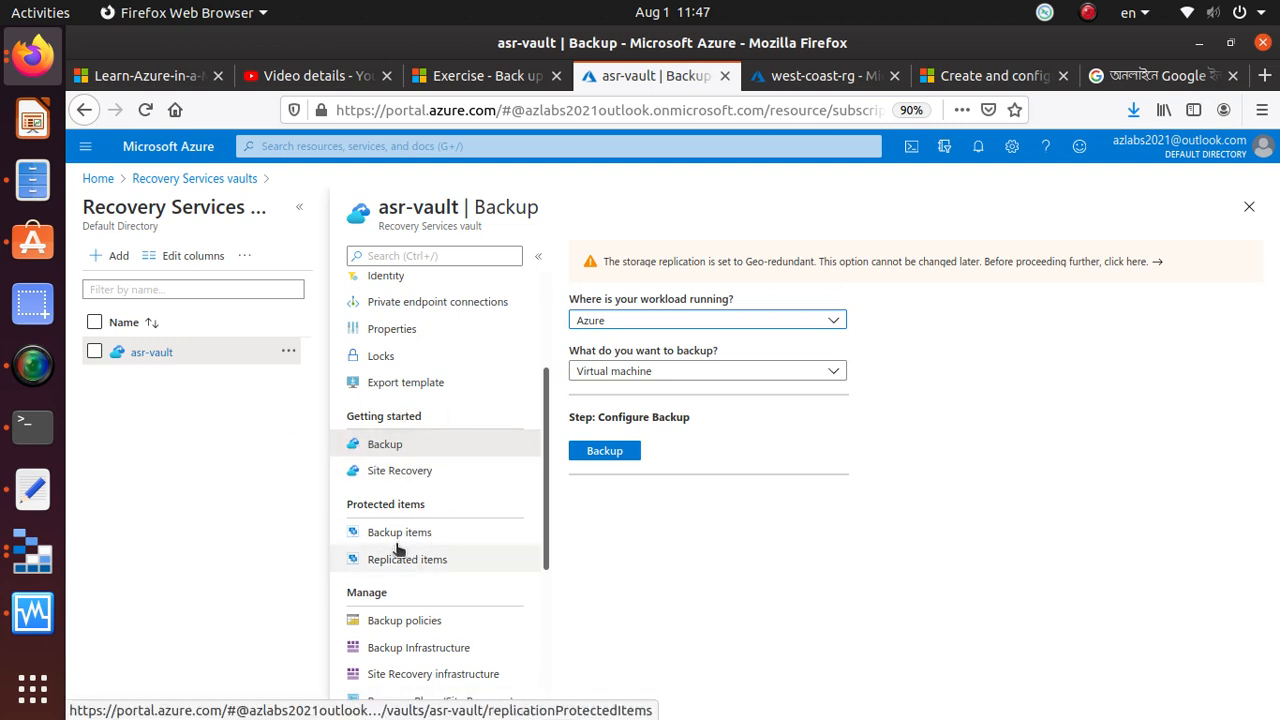
Look through asr-vault's backup items, replicated items and management options, and open its Backup Infrastructure overview
{"action": "left_click", "coordinate": [462, 536]}
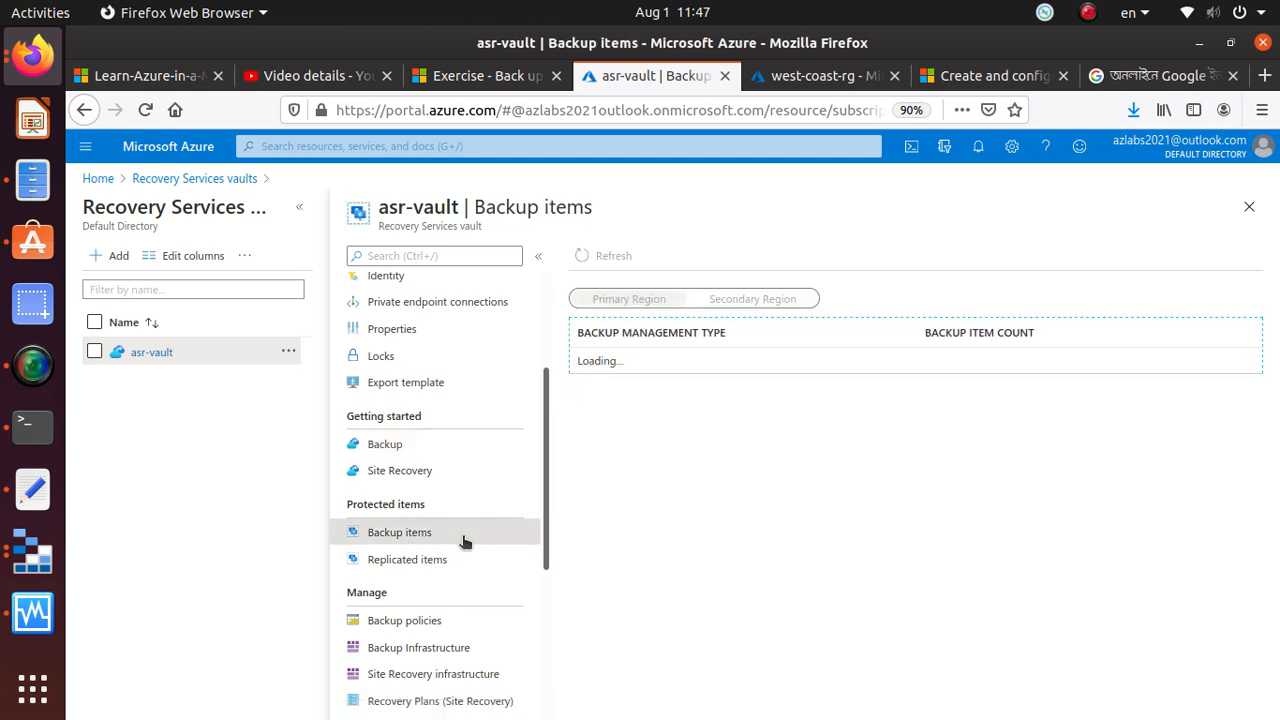
{"action": "left_click", "coordinate": [422, 560]}
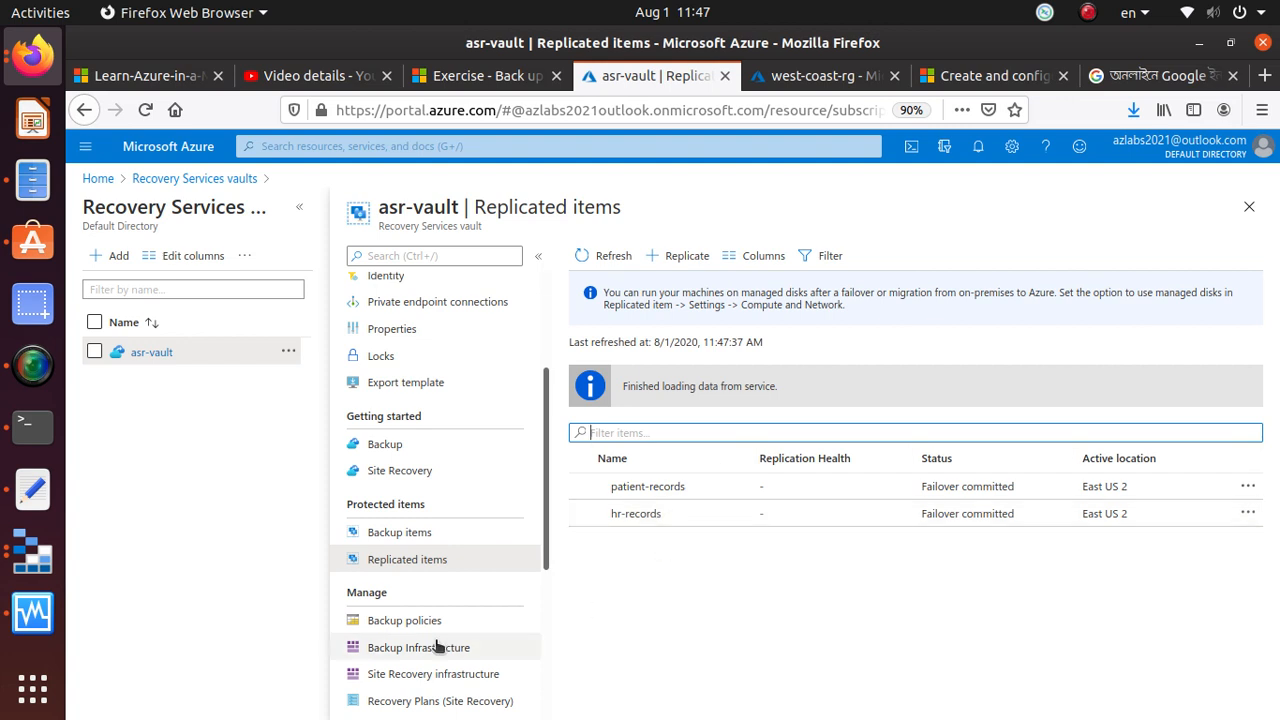
{"action": "scroll", "coordinate": [395, 562], "scroll_direction": "up", "scroll_amount": 3}
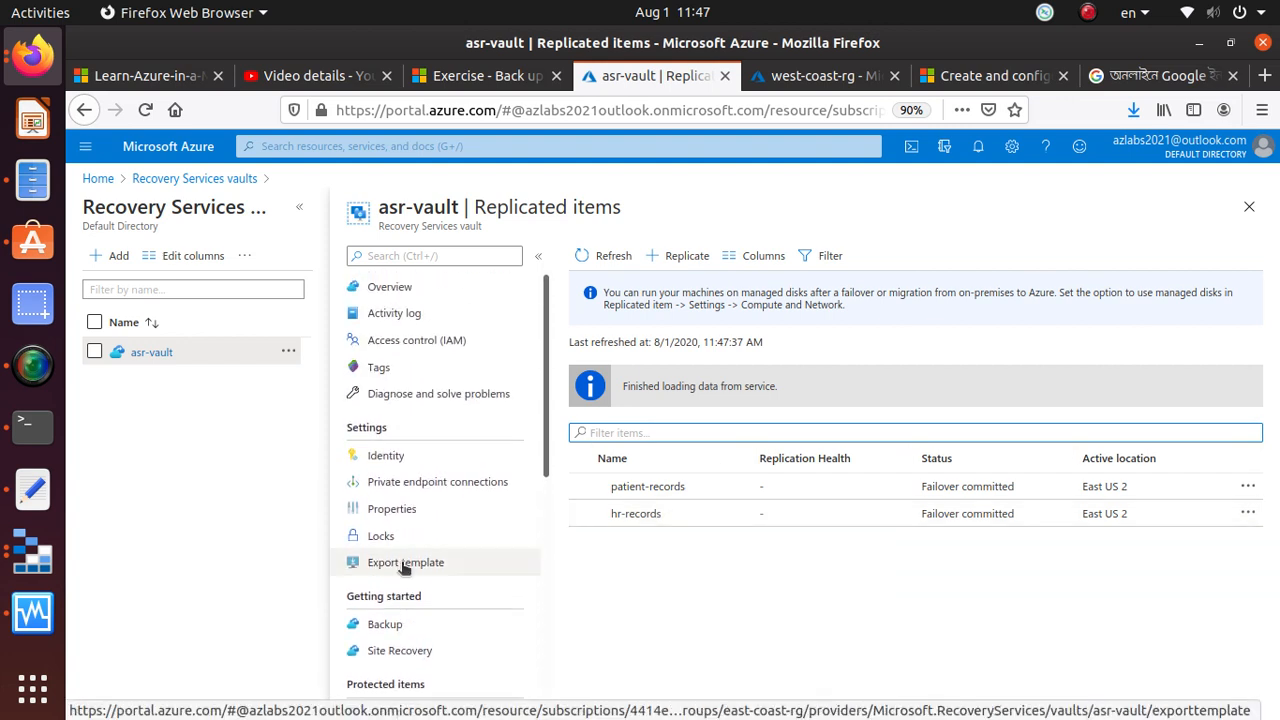
{"action": "scroll", "coordinate": [400, 567], "scroll_direction": "down", "scroll_amount": 3}
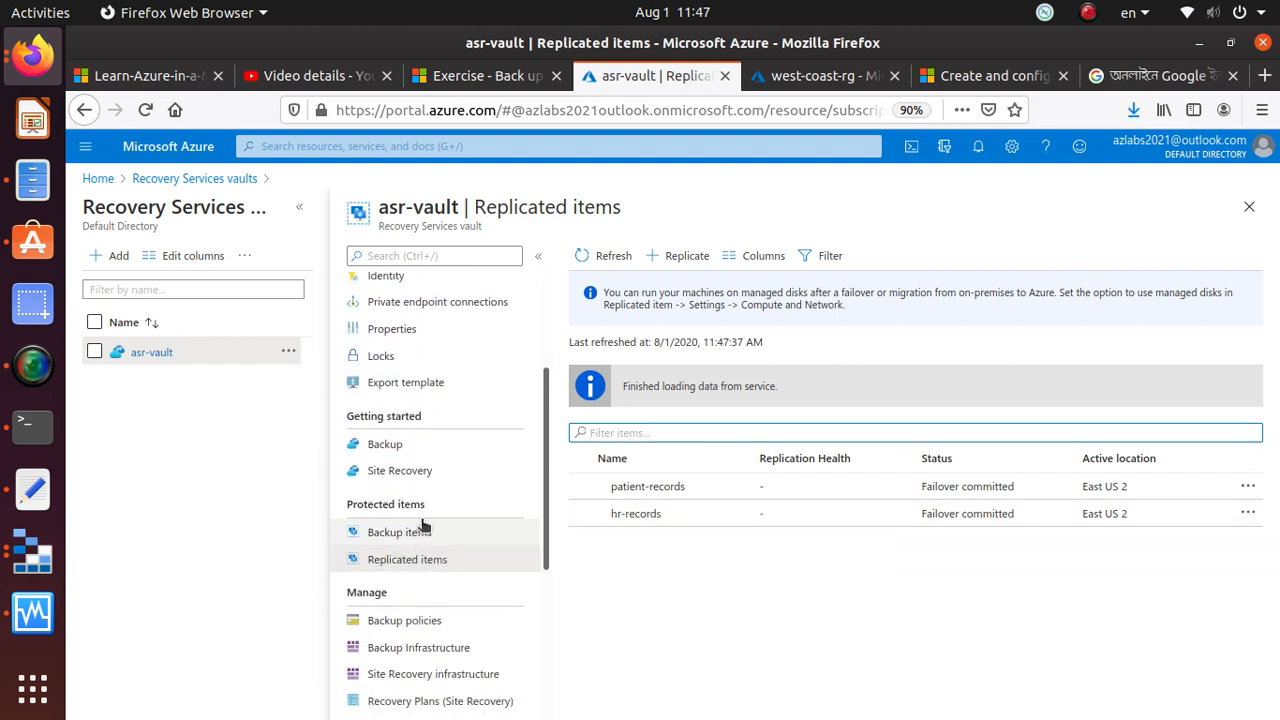
{"action": "scroll", "coordinate": [404, 580], "scroll_direction": "down", "scroll_amount": 2}
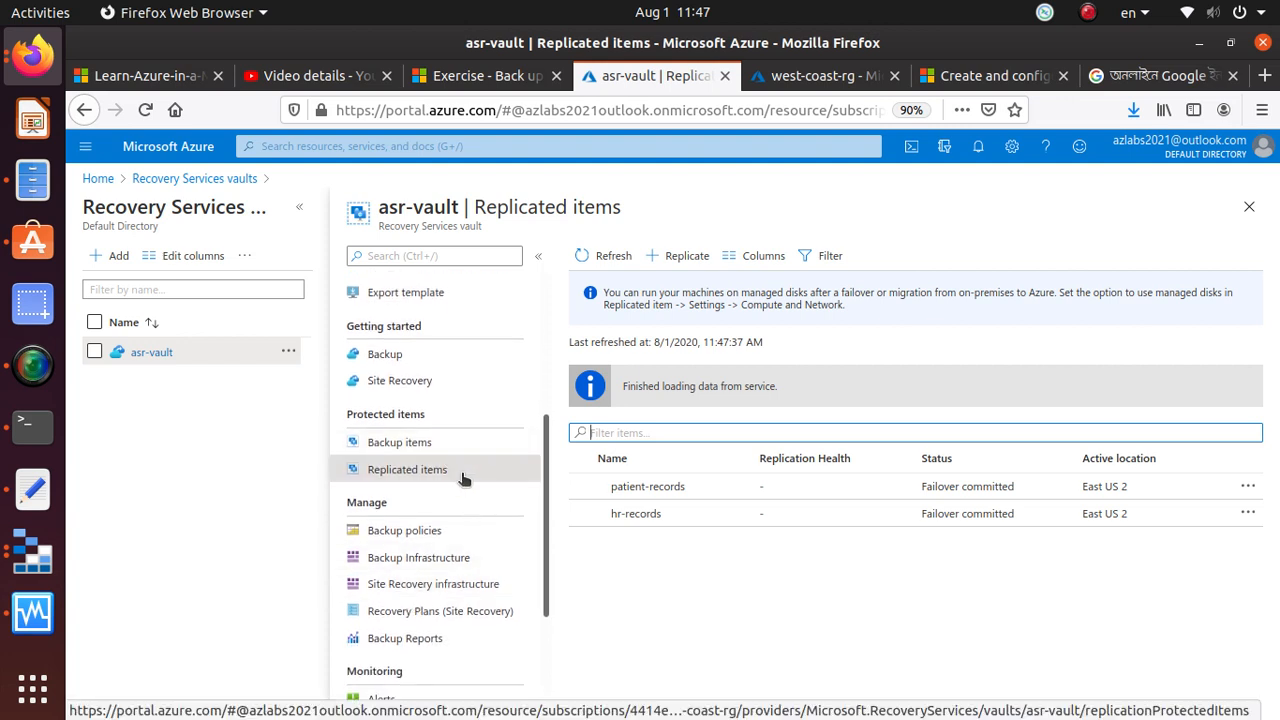
{"action": "scroll", "coordinate": [450, 480], "scroll_direction": "up", "scroll_amount": 5}
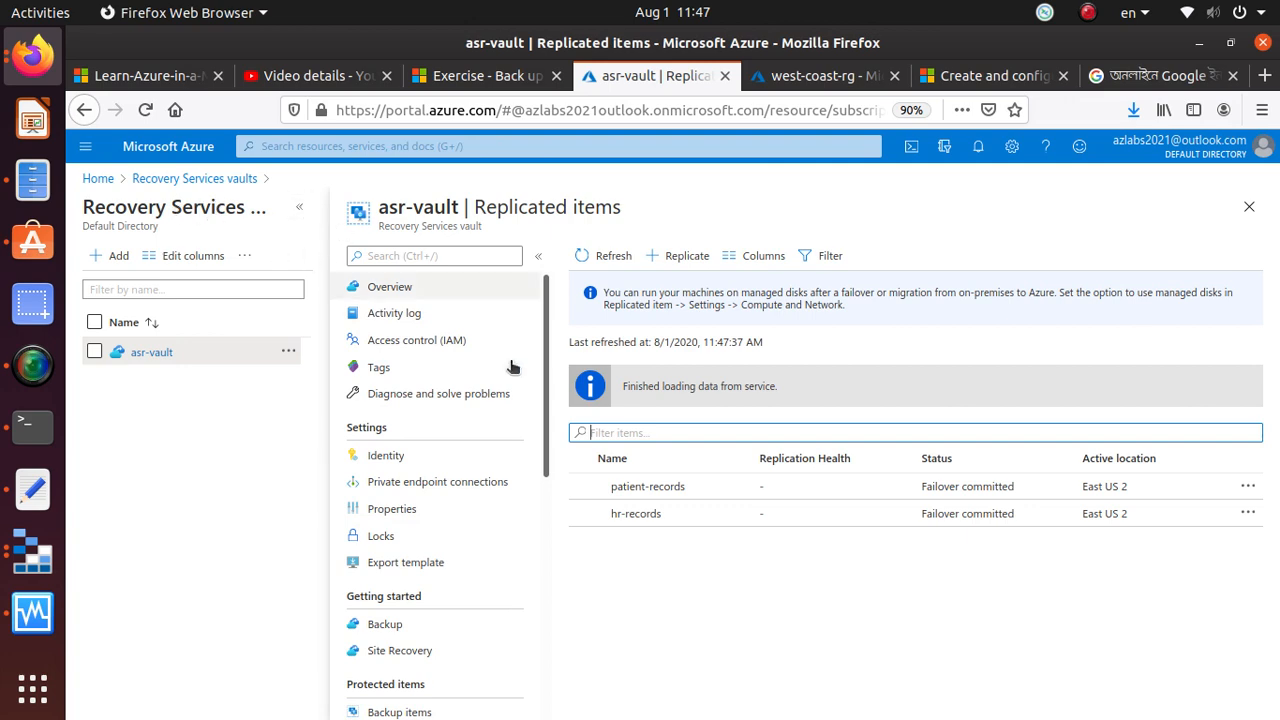
{"action": "scroll", "coordinate": [474, 566], "scroll_direction": "down", "scroll_amount": 3}
{"action": "scroll", "coordinate": [479, 553], "scroll_direction": "down", "scroll_amount": 3}
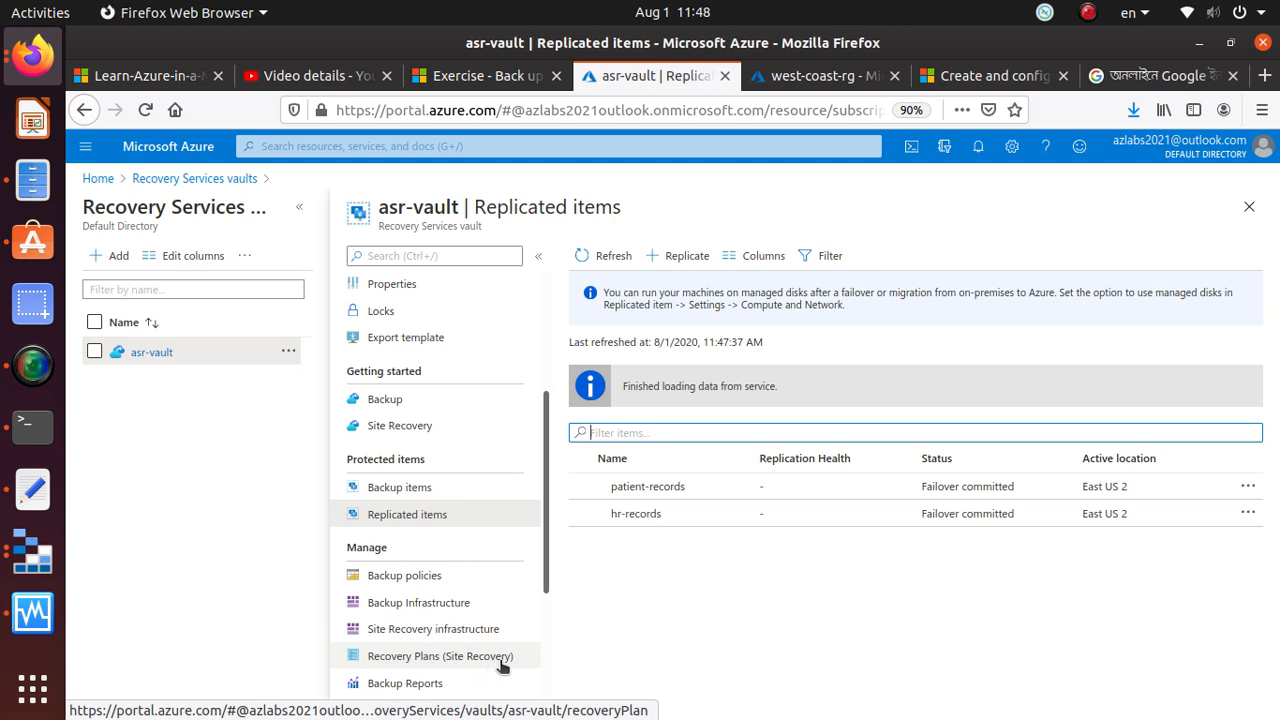
{"action": "left_click", "coordinate": [438, 604]}
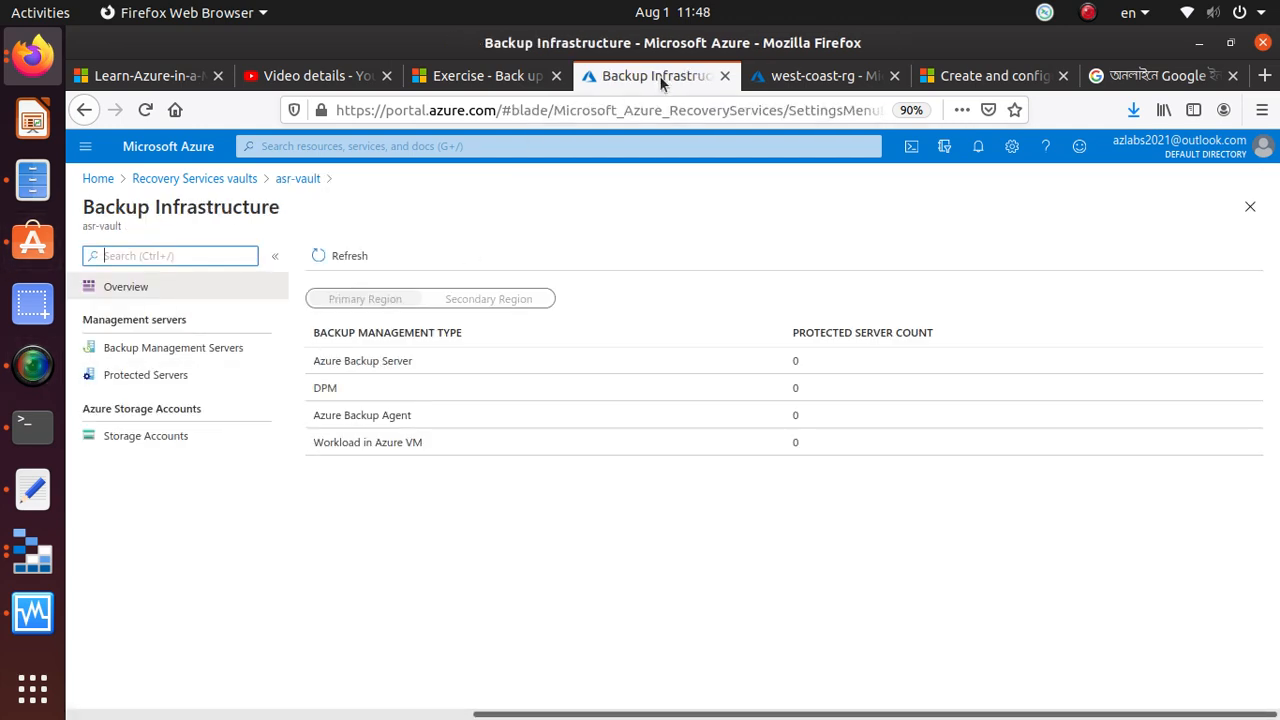
Return to the Microsoft Learn exercise and review the instructions for creating the resource group, virtual network and Windows virtual machine
{"action": "left_click", "coordinate": [465, 86]}
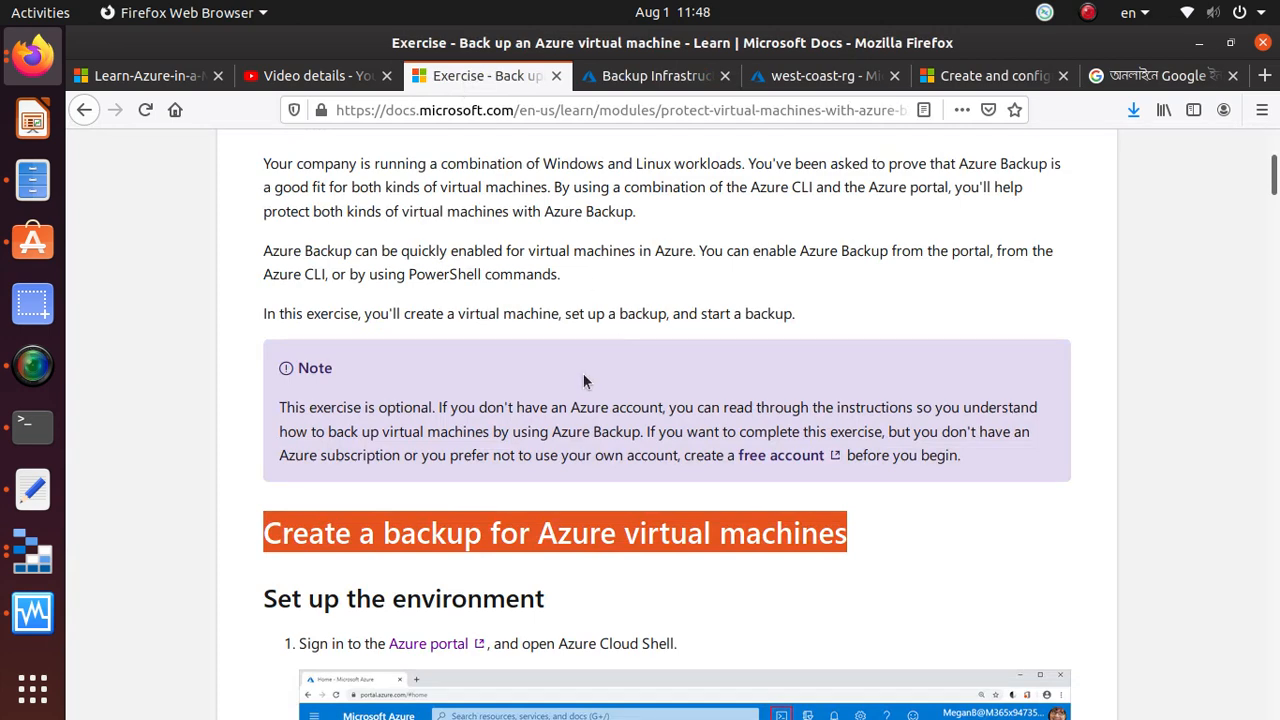
{"action": "scroll", "coordinate": [583, 373], "scroll_direction": "up", "scroll_amount": 5}
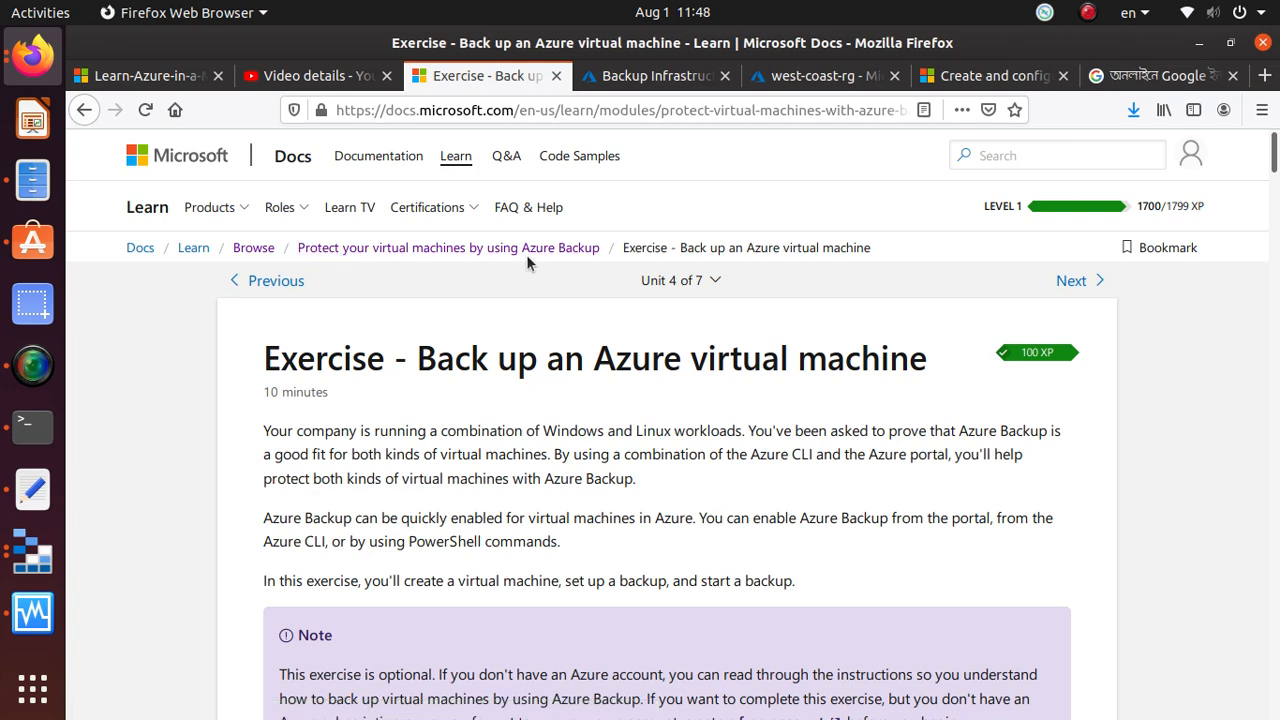
{"action": "scroll", "coordinate": [603, 290], "scroll_direction": "down", "scroll_amount": 5}
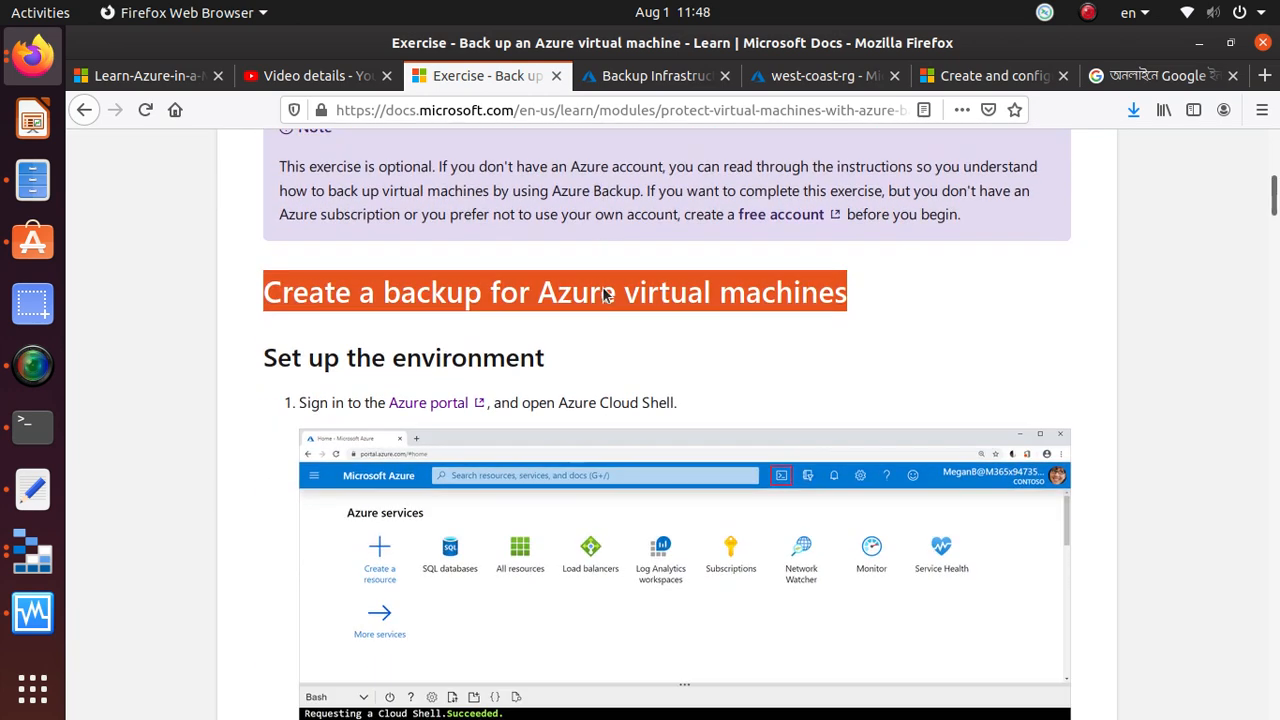
{"action": "scroll", "coordinate": [603, 293], "scroll_direction": "down", "scroll_amount": 10}
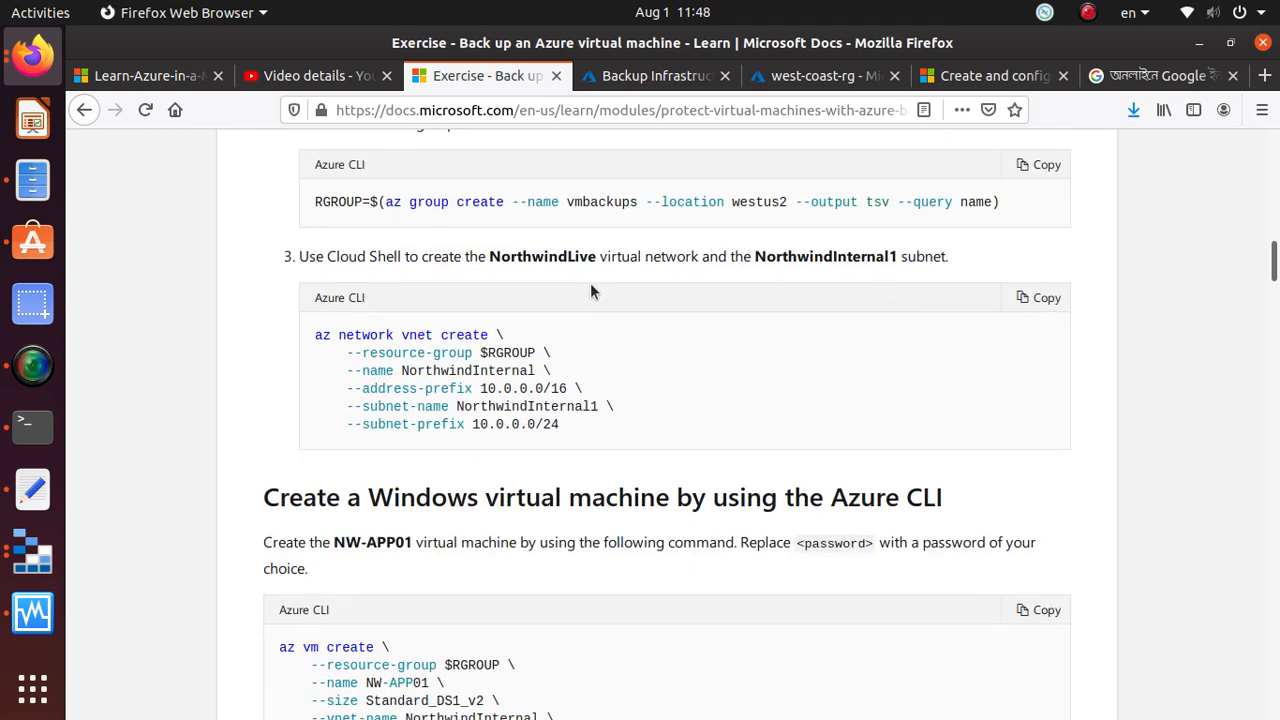
{"action": "scroll", "coordinate": [620, 428], "scroll_direction": "up", "scroll_amount": 5}
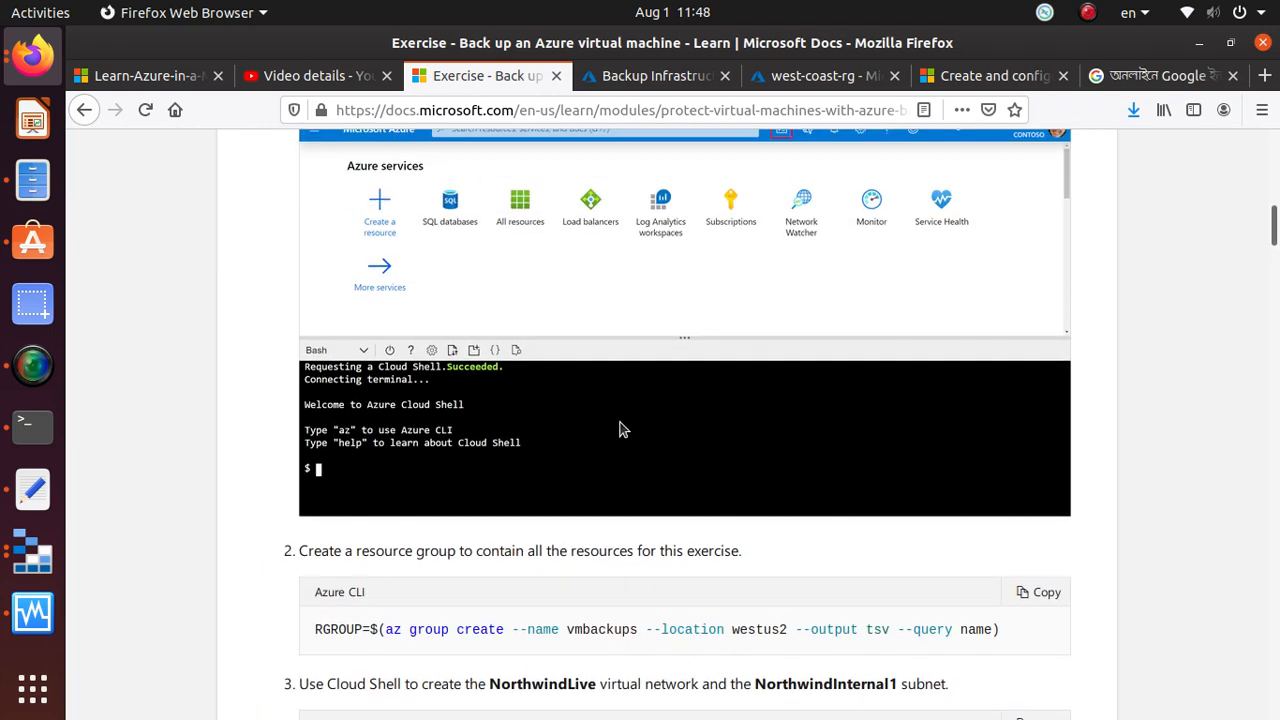
{"action": "scroll", "coordinate": [620, 428], "scroll_direction": "down", "scroll_amount": 1}
{"action": "triple_click", "coordinate": [671, 522]}
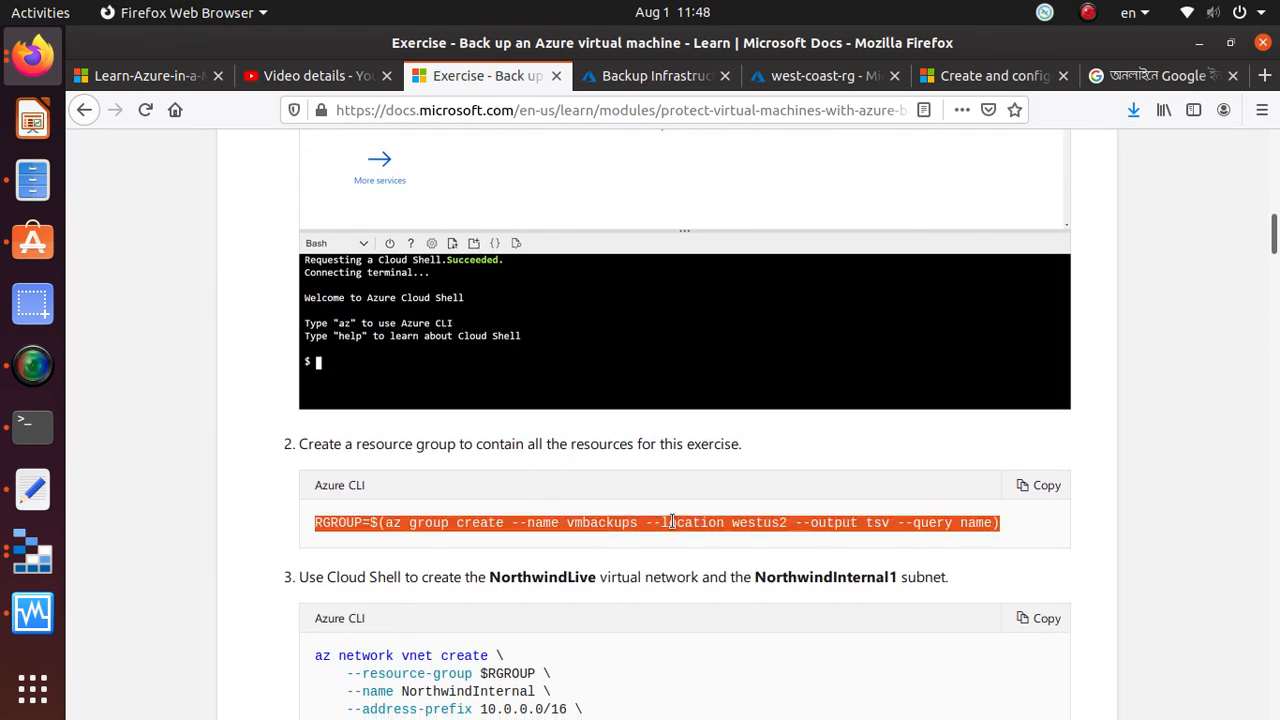
{"action": "scroll", "coordinate": [430, 577], "scroll_direction": "down", "scroll_amount": 1}
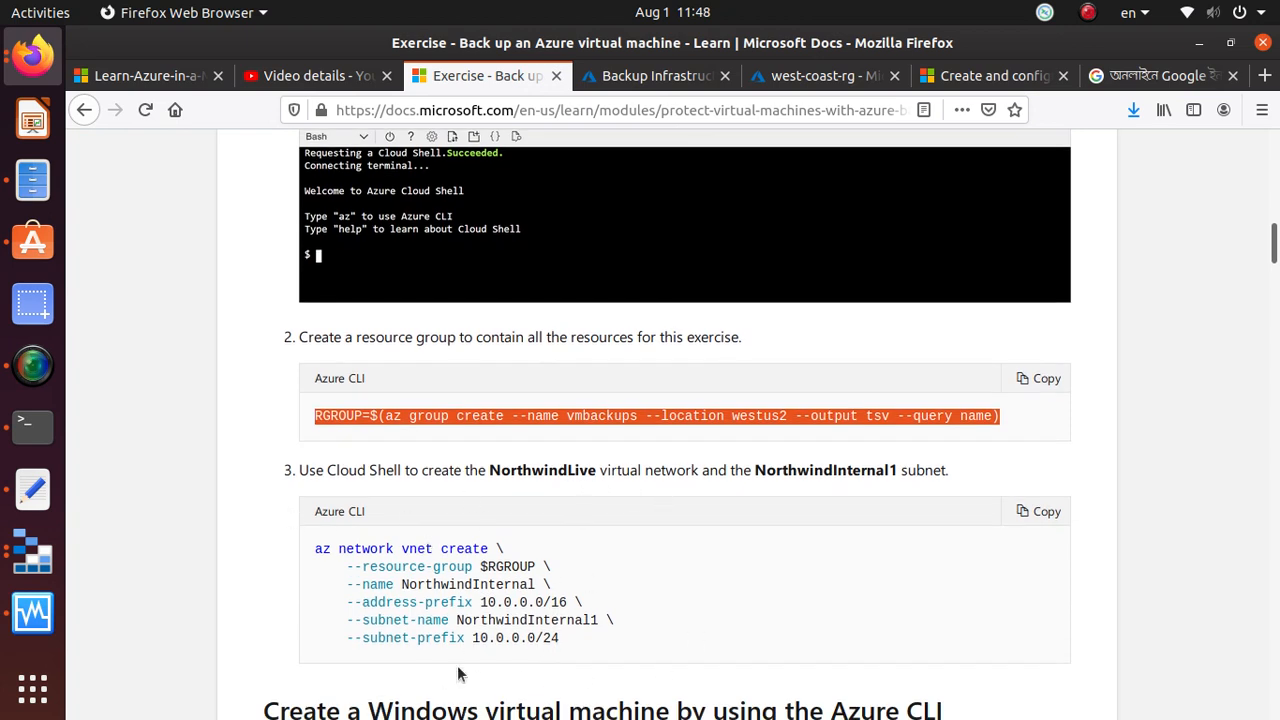
{"action": "triple_click", "coordinate": [420, 548]}
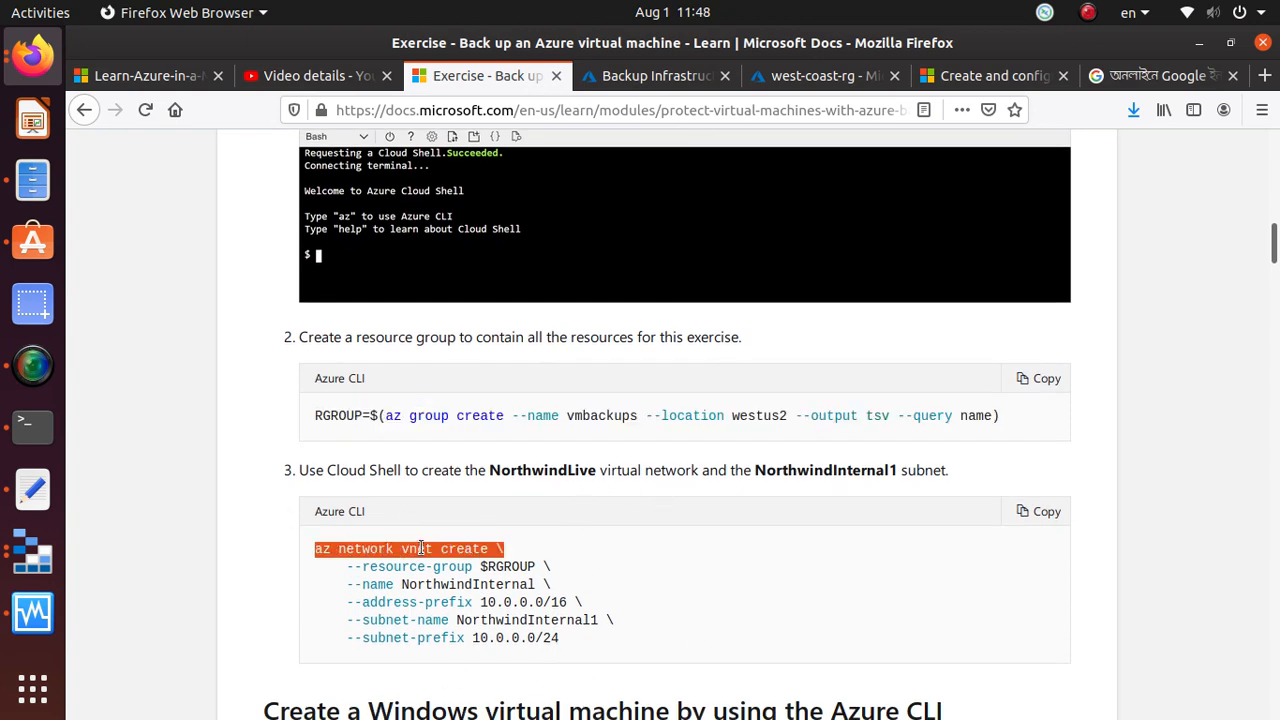
{"action": "scroll", "coordinate": [530, 512], "scroll_direction": "down", "scroll_amount": 5}
{"action": "double_click", "coordinate": [422, 612]}
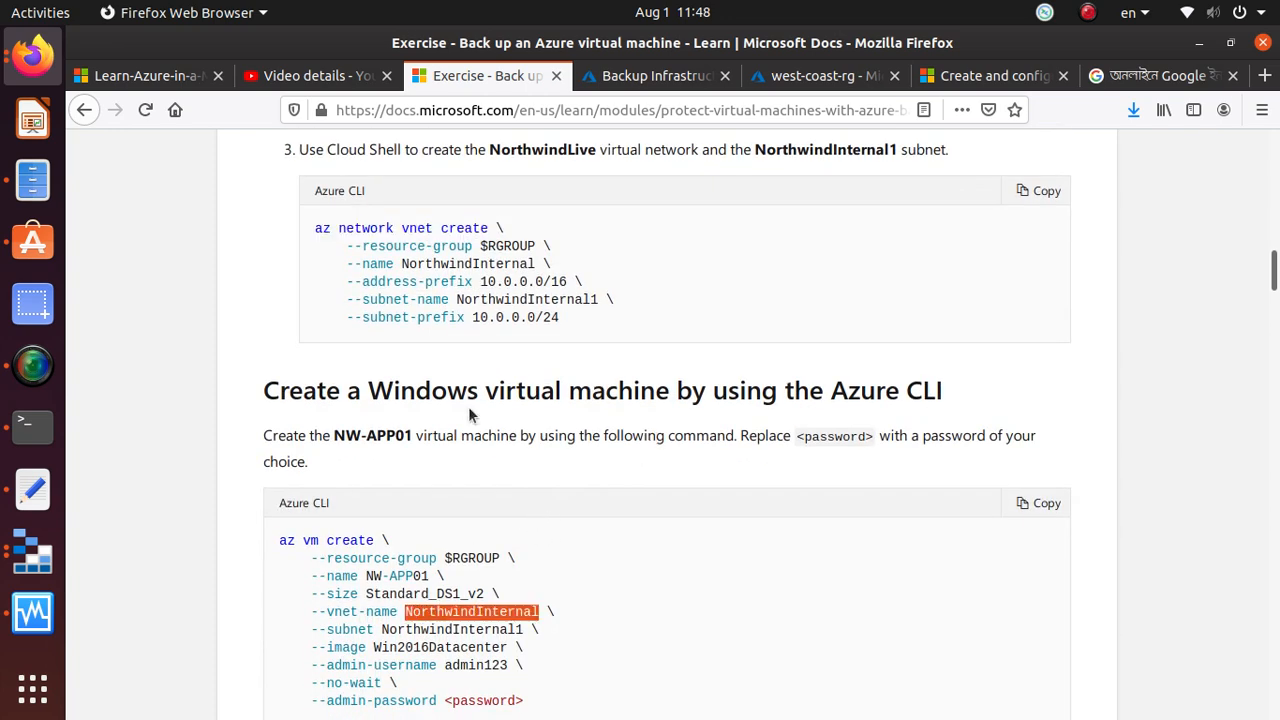
{"action": "left_click", "coordinate": [594, 392]}
{"action": "scroll", "coordinate": [461, 620], "scroll_direction": "down", "scroll_amount": 2}
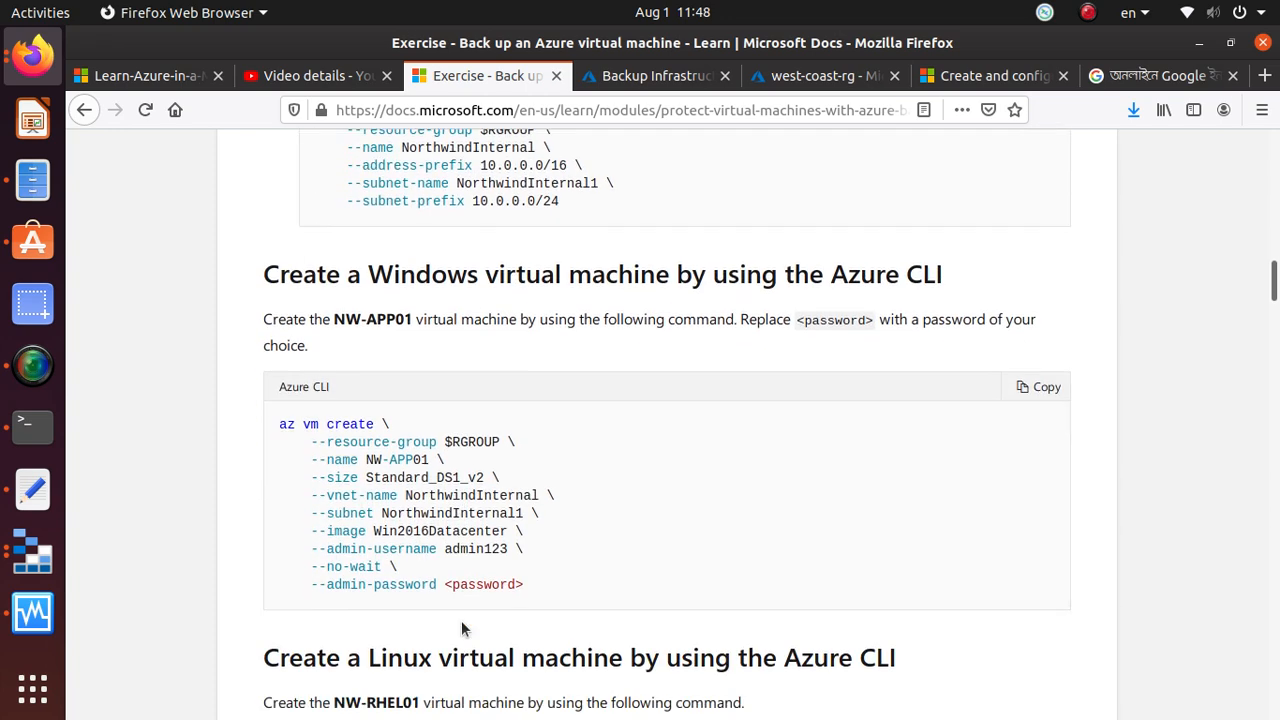
Copy the exercise's command for creating the vmbackups resource group, and open an enlarged Cloud Shell from the Azure portal home page
{"action": "scroll", "coordinate": [440, 600], "scroll_direction": "up", "scroll_amount": 5}
{"action": "left_click", "coordinate": [1046, 273]}
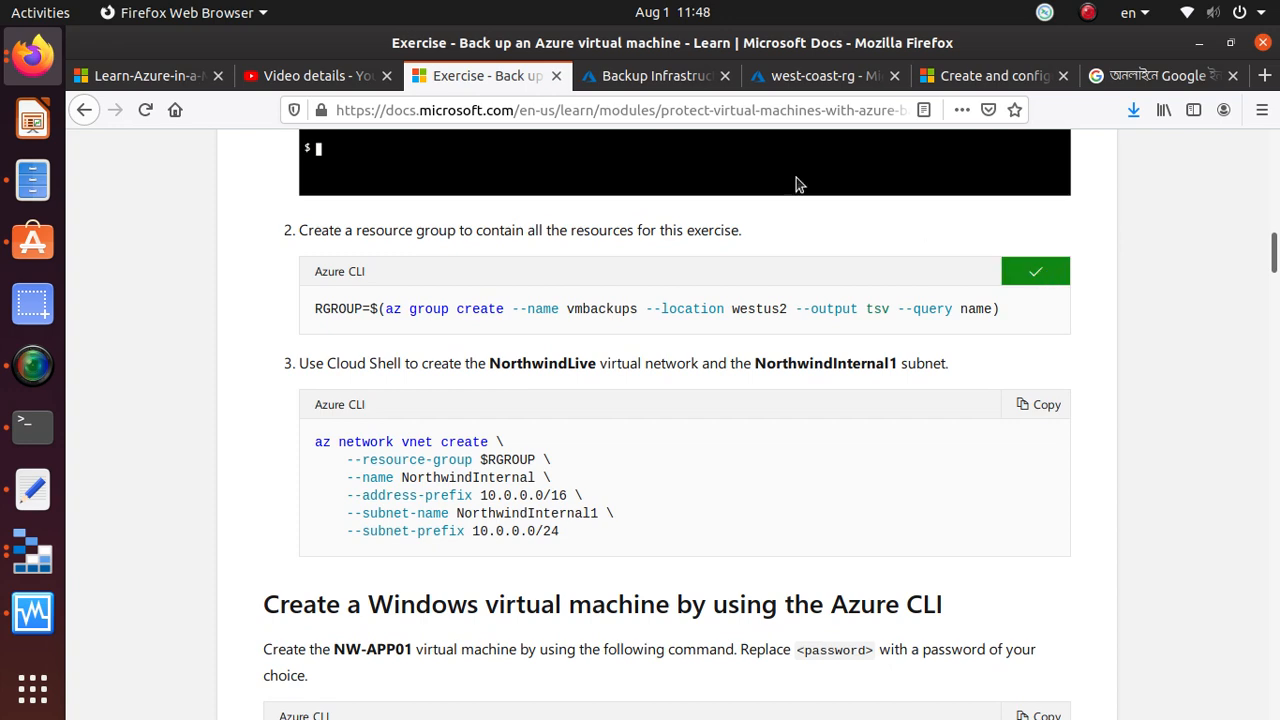
{"action": "left_click", "coordinate": [688, 82]}
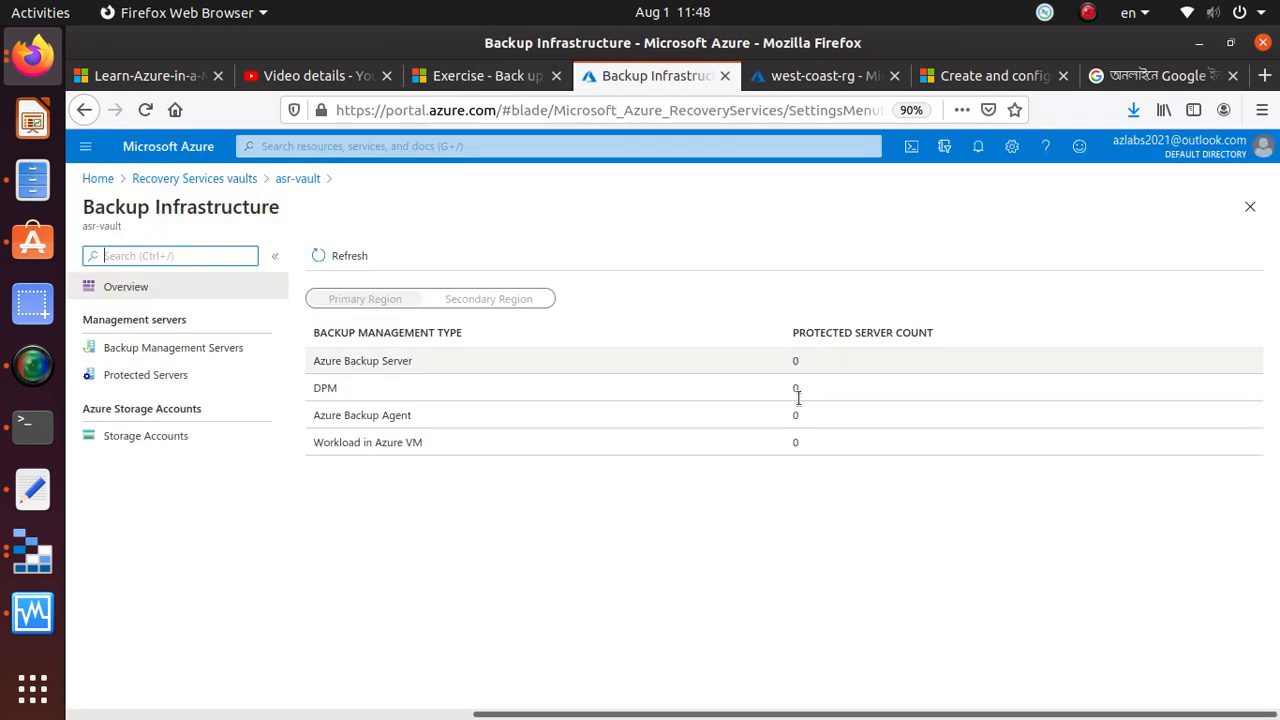
{"action": "left_click", "coordinate": [98, 178]}
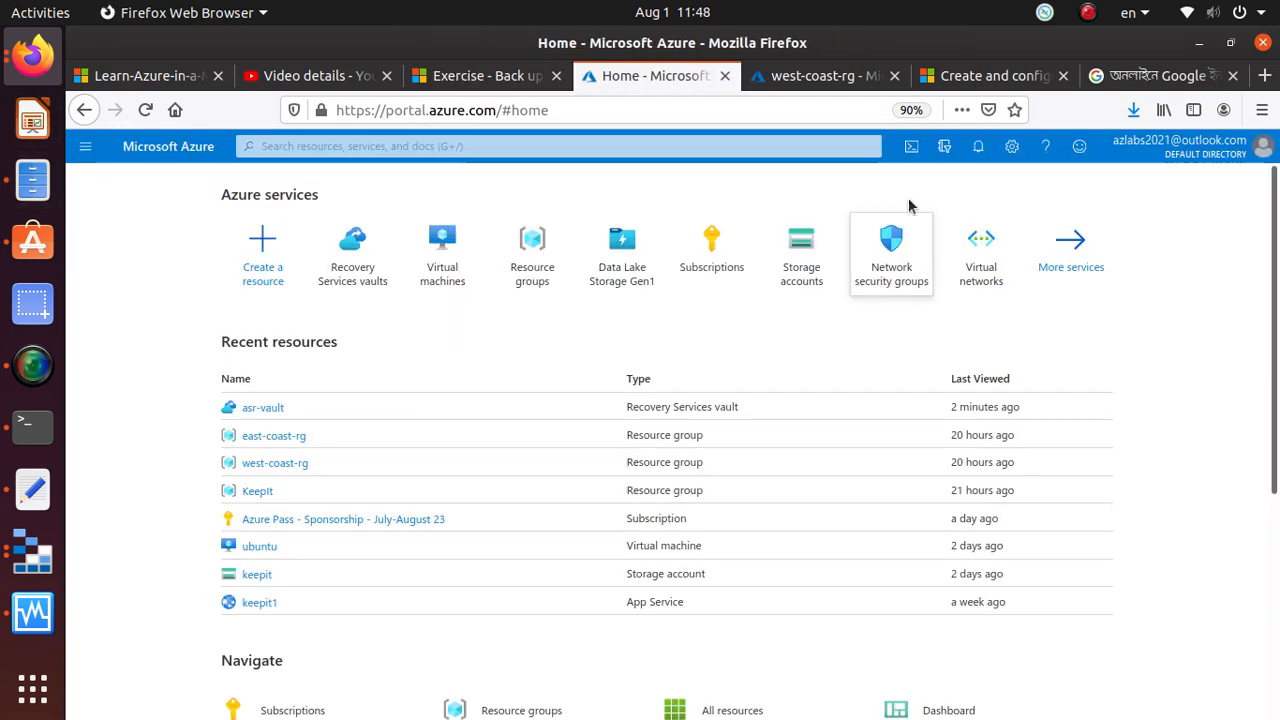
{"action": "left_click", "coordinate": [911, 147]}
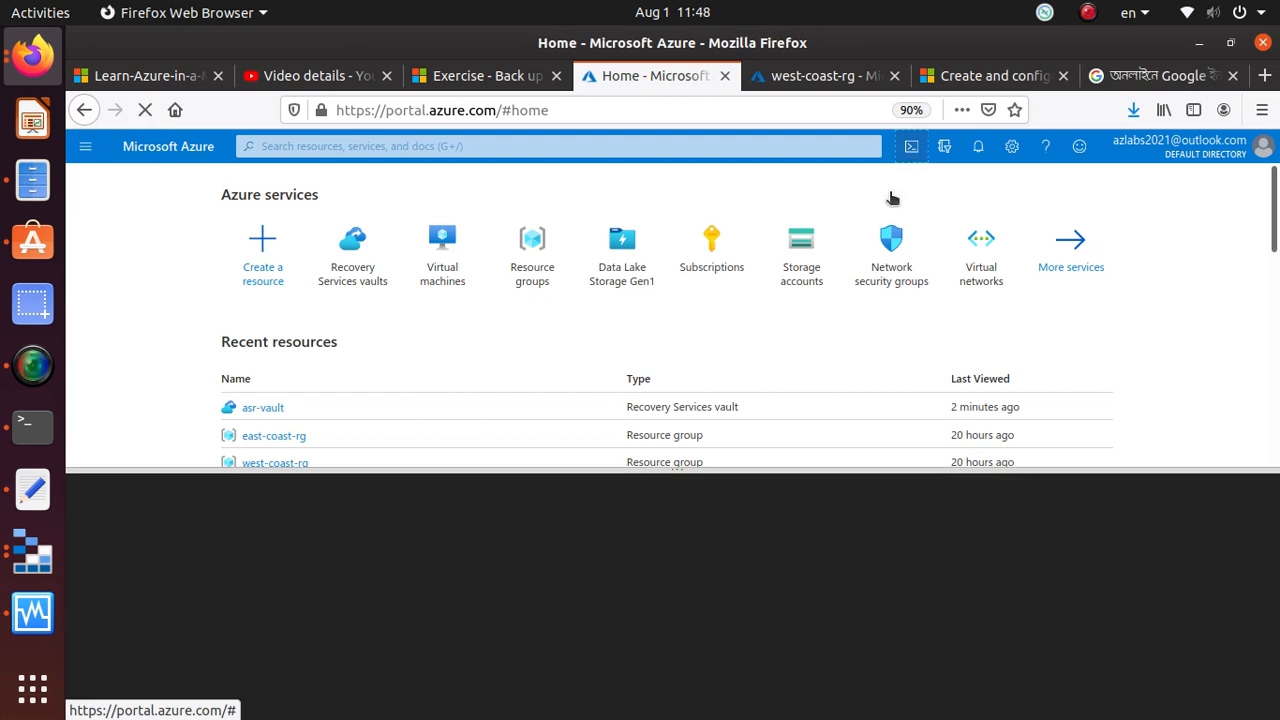
{"action": "left_click_drag", "start_coordinate": [692, 470], "coordinate": [708, 322]}
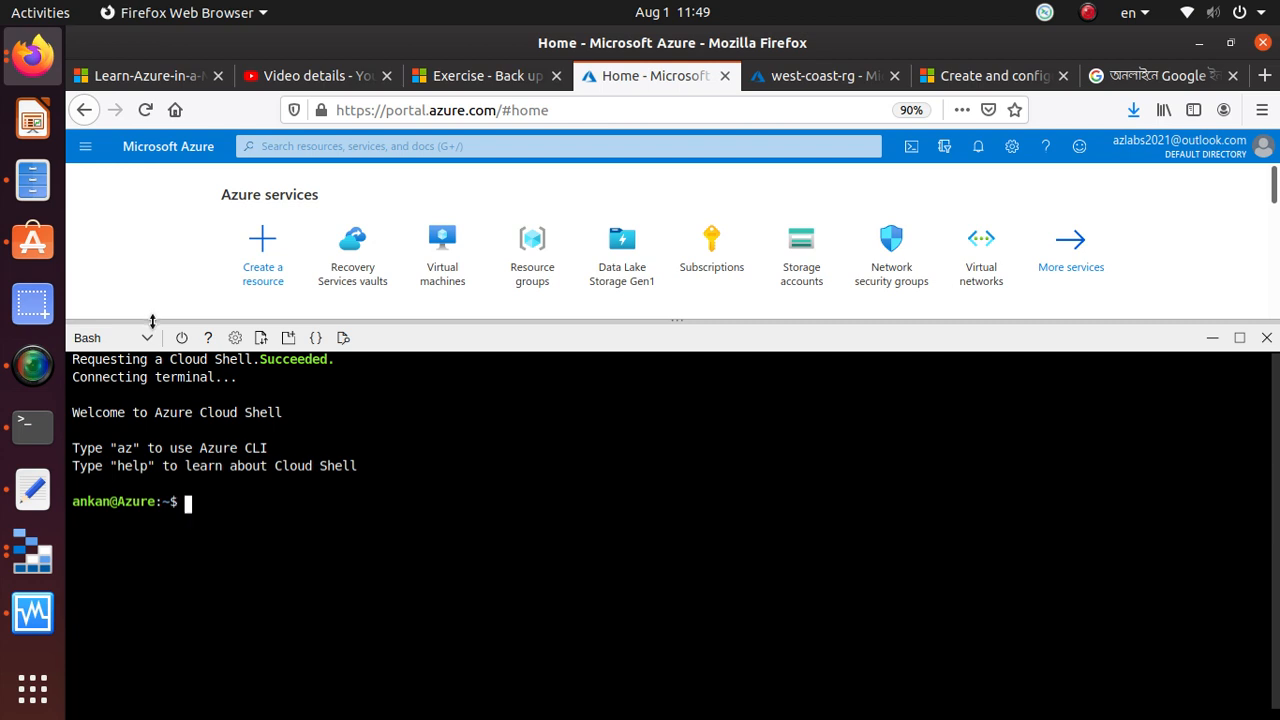
Paste RGROUP=$(az group create --name vmbackups --location westus2 --output tsv --query name) at the Bash prompt and review its parts
{"action": "right_click", "coordinate": [501, 523]}
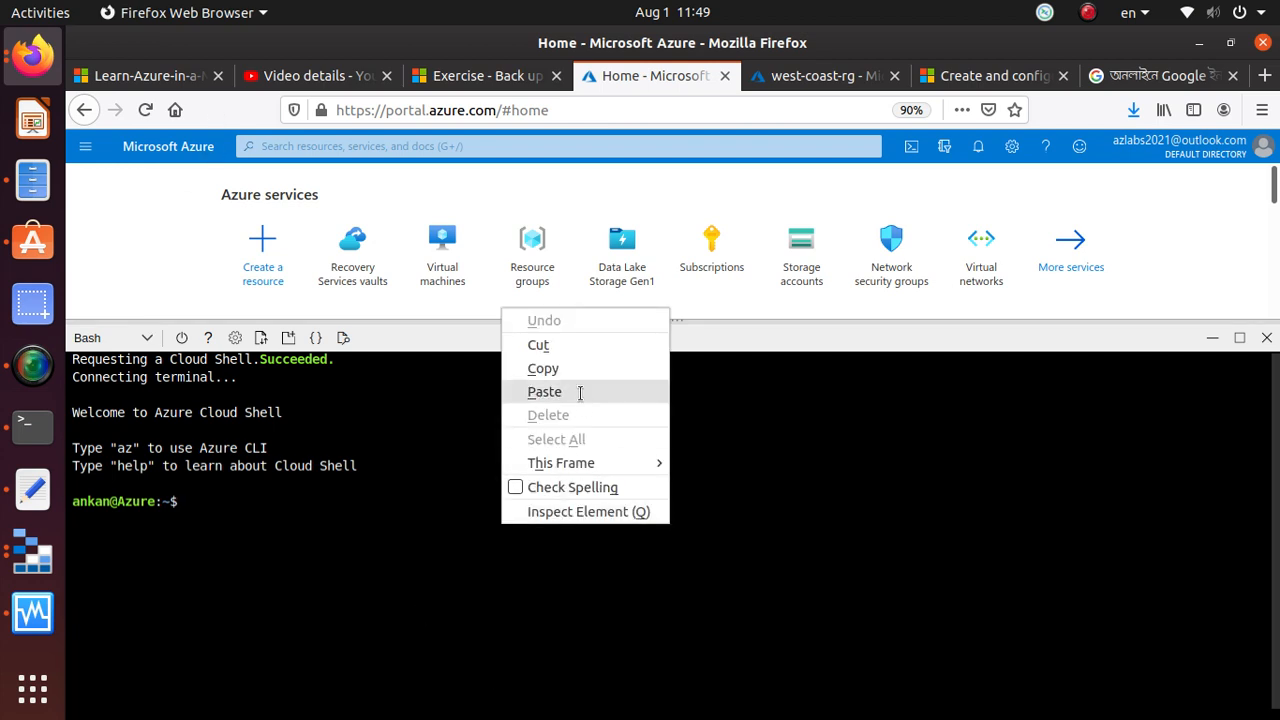
{"action": "left_click", "coordinate": [544, 392]}
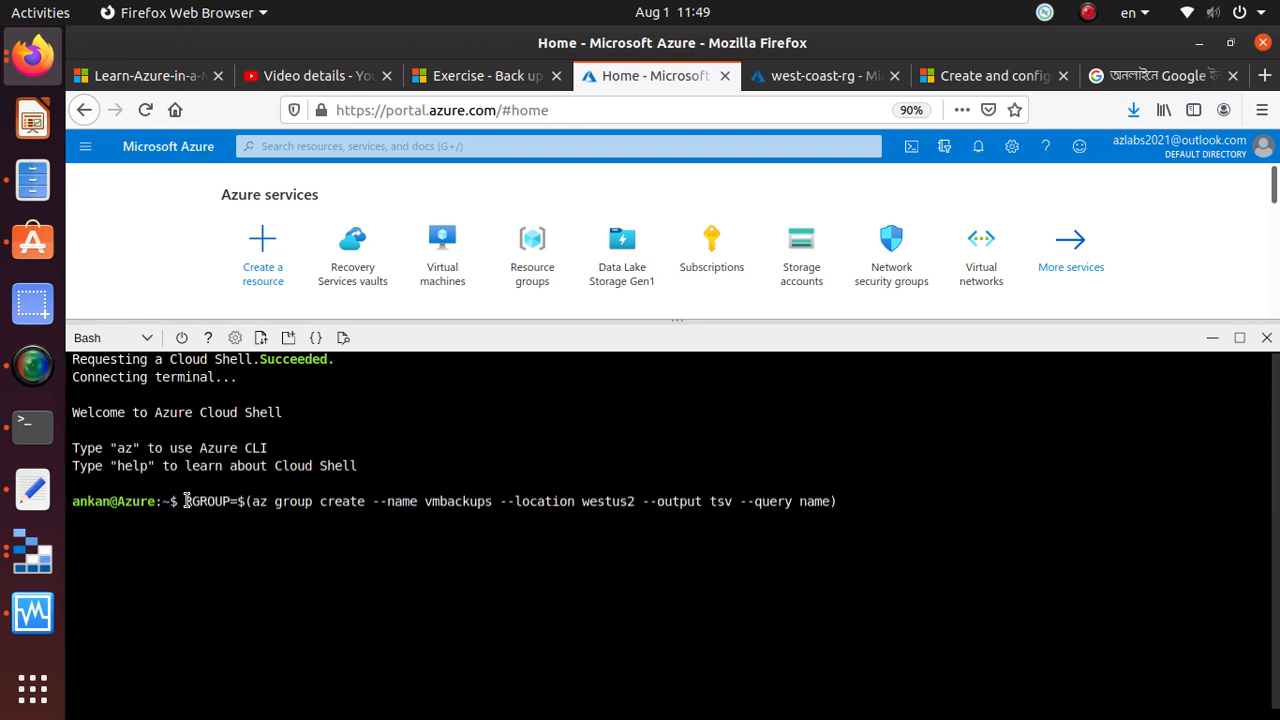
{"action": "left_click_drag", "start_coordinate": [185, 500], "coordinate": [231, 497]}
{"action": "left_click_drag", "start_coordinate": [249, 500], "coordinate": [368, 497]}
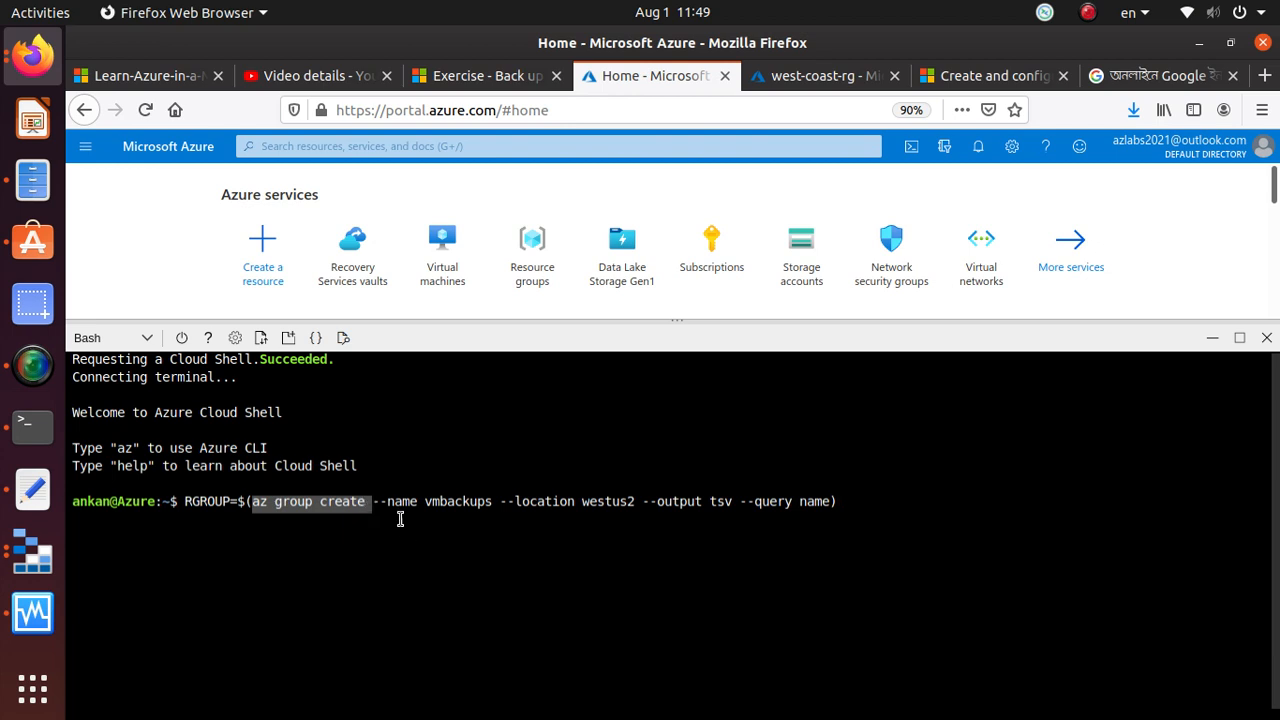
{"action": "left_click_drag", "start_coordinate": [388, 500], "coordinate": [497, 503]}
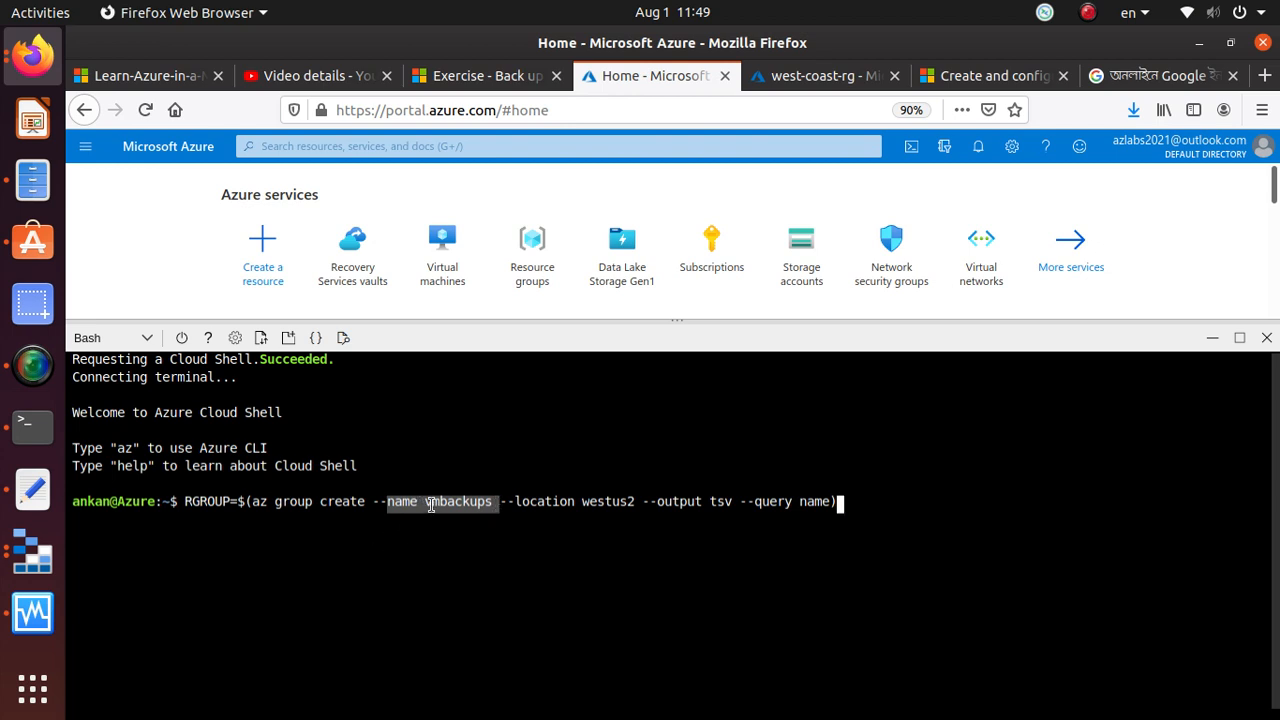
{"action": "left_click_drag", "start_coordinate": [583, 500], "coordinate": [636, 500]}
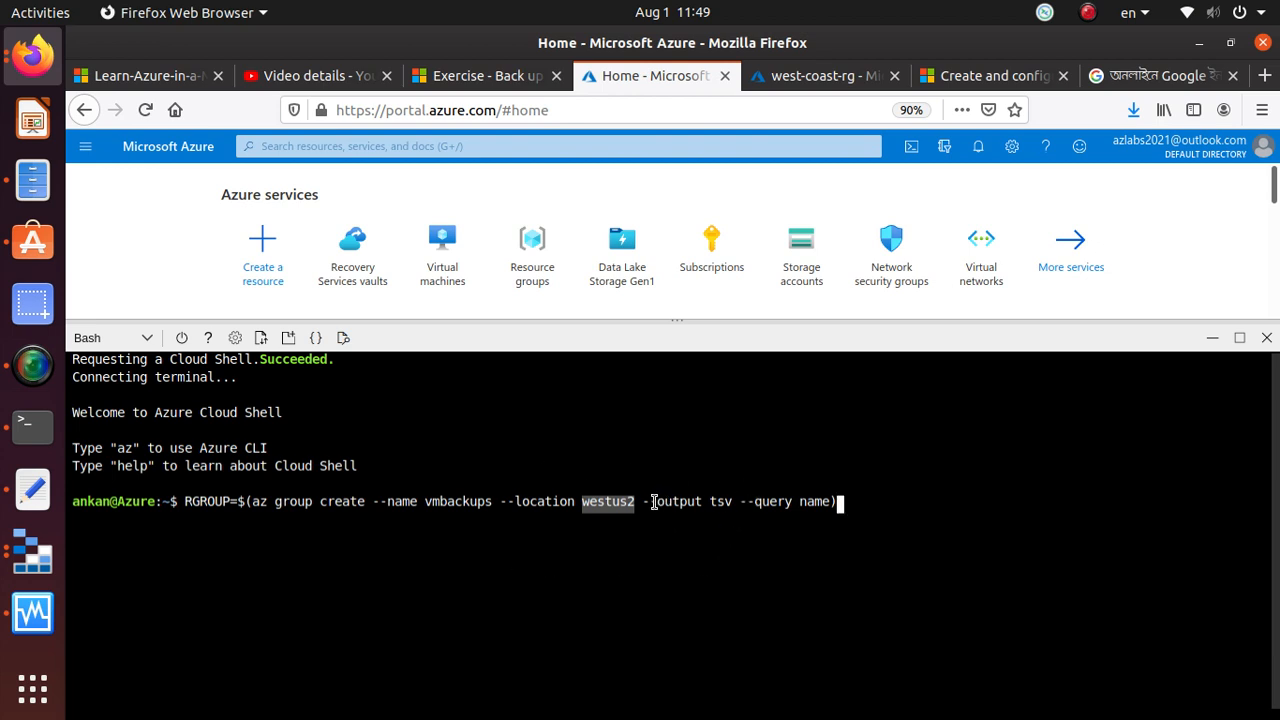
{"action": "left_click_drag", "start_coordinate": [657, 501], "coordinate": [741, 511]}
{"action": "left_click", "coordinate": [864, 502]}
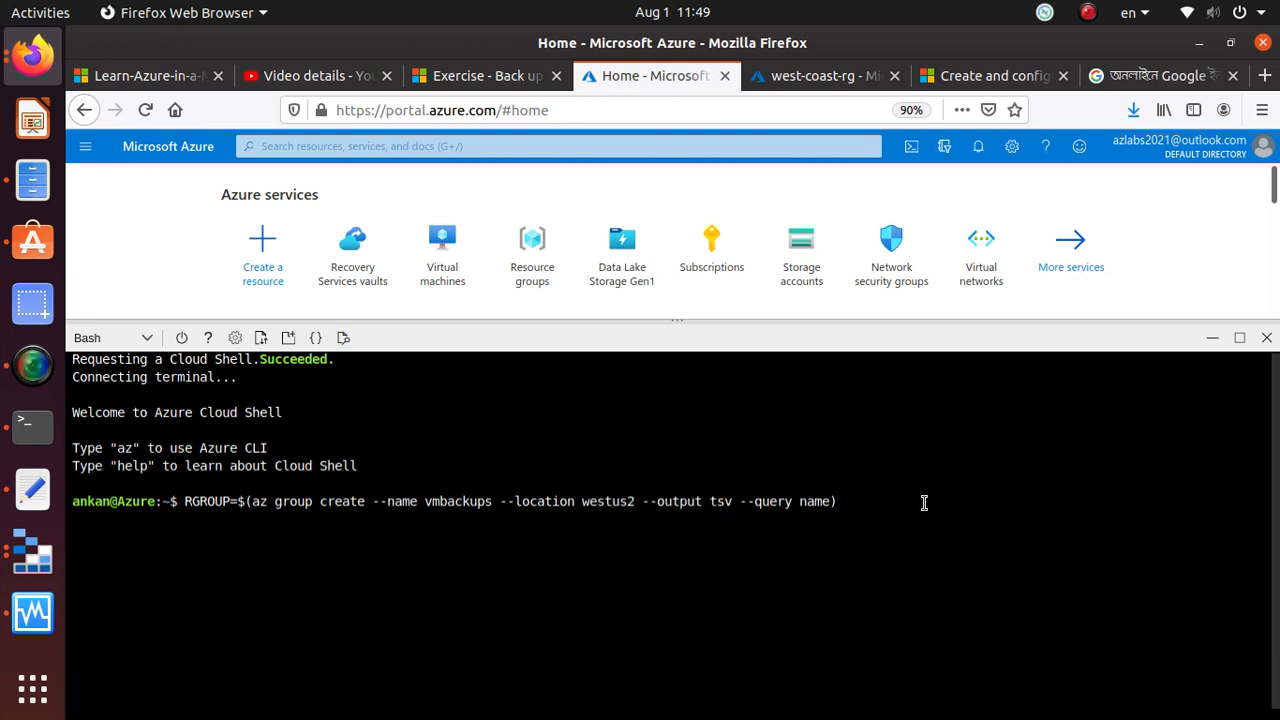
Review the pasted command's query value and RGROUP variable, and run it to create the vmbackups resource group in westus2
{"action": "left_click_drag", "start_coordinate": [806, 502], "coordinate": [831, 502]}
{"action": "left_click", "coordinate": [936, 507]}
{"action": "left_click_drag", "start_coordinate": [229, 502], "coordinate": [185, 502]}
{"action": "left_click", "coordinate": [895, 503]}
{"action": "key", "text": "Return"}
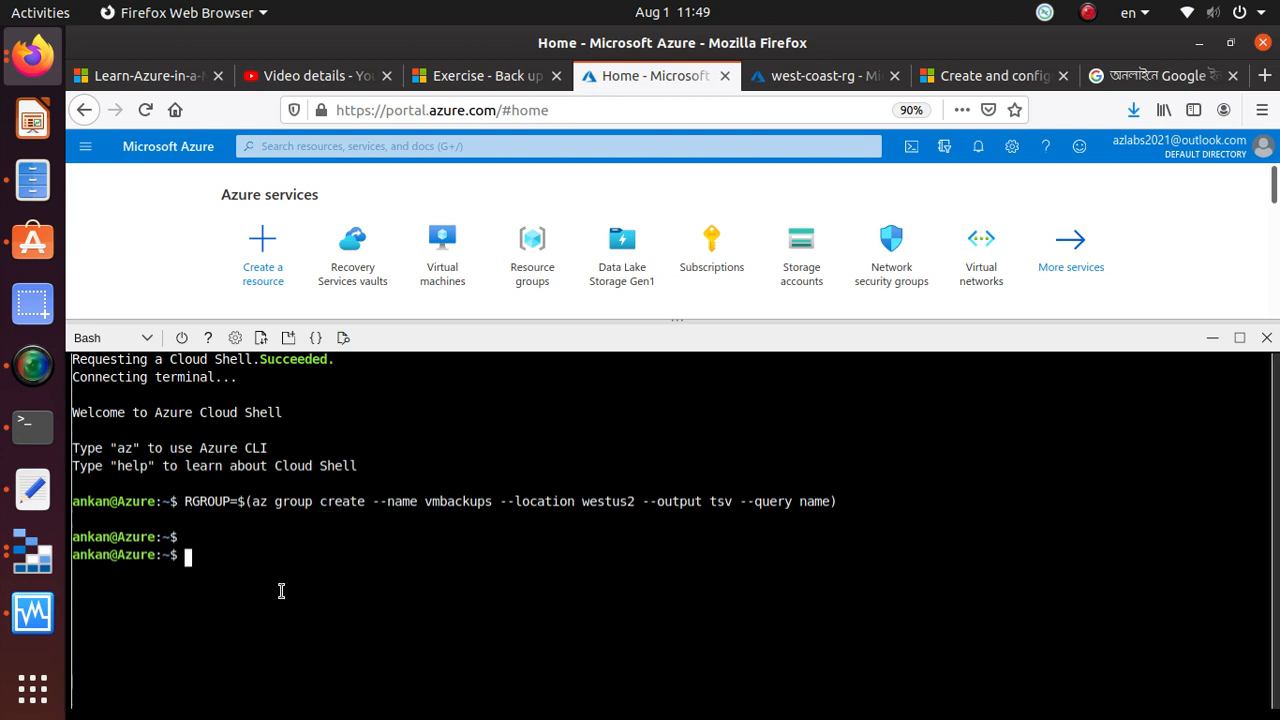
Run echo $RGROUP in Cloud Shell to check the resource group name stored in the variable
{"action": "type", "text": "echo $RGROUP"}
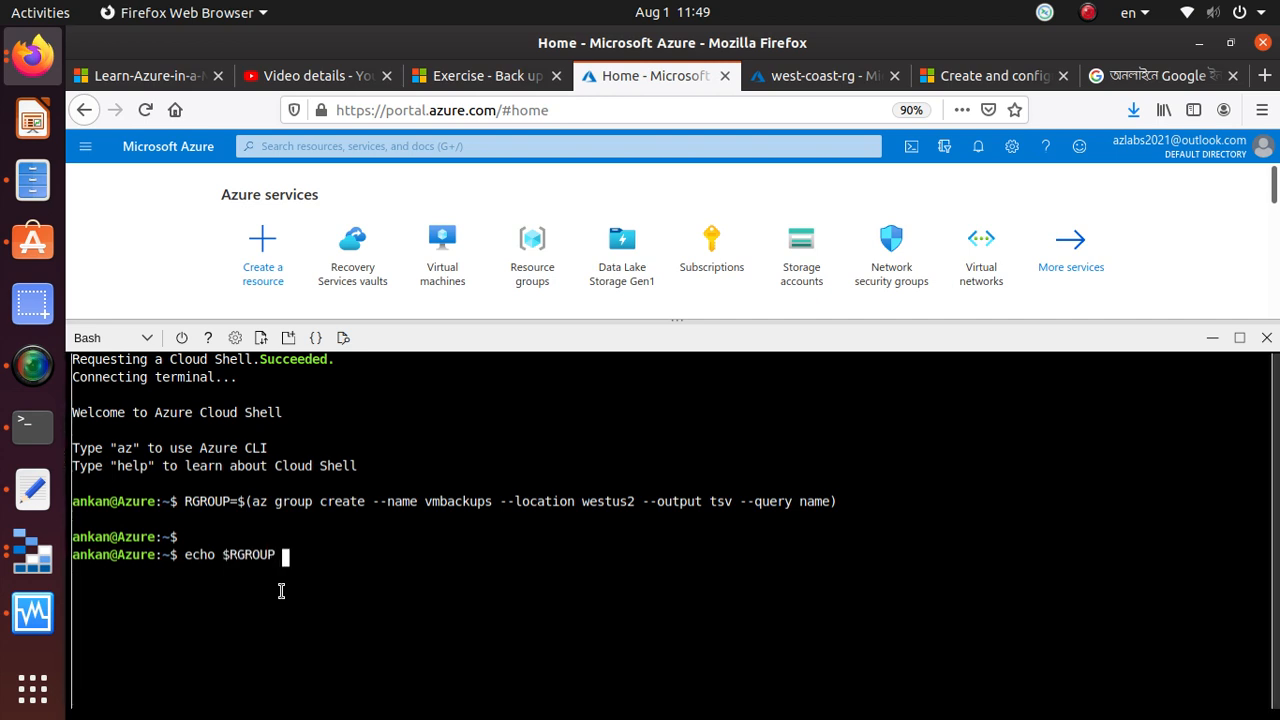
{"action": "key", "text": "Return"}
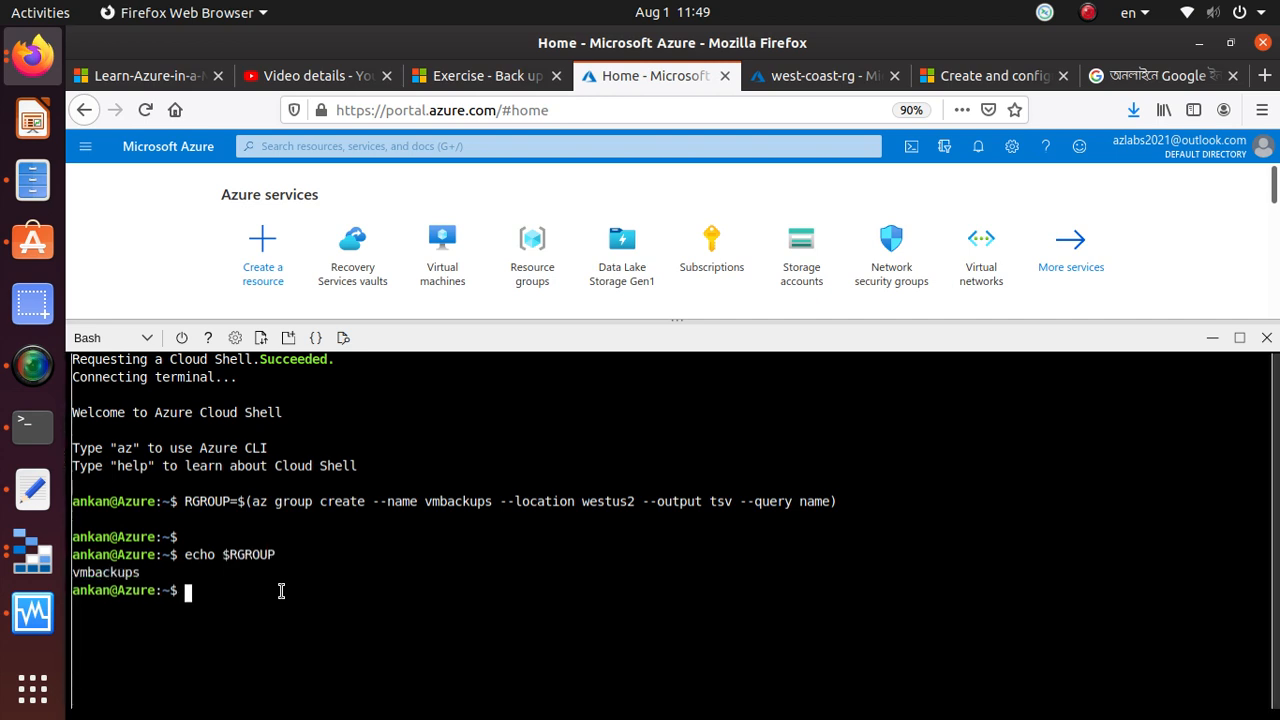
{"action": "left_click_drag", "start_coordinate": [146, 575], "coordinate": [70, 573]}
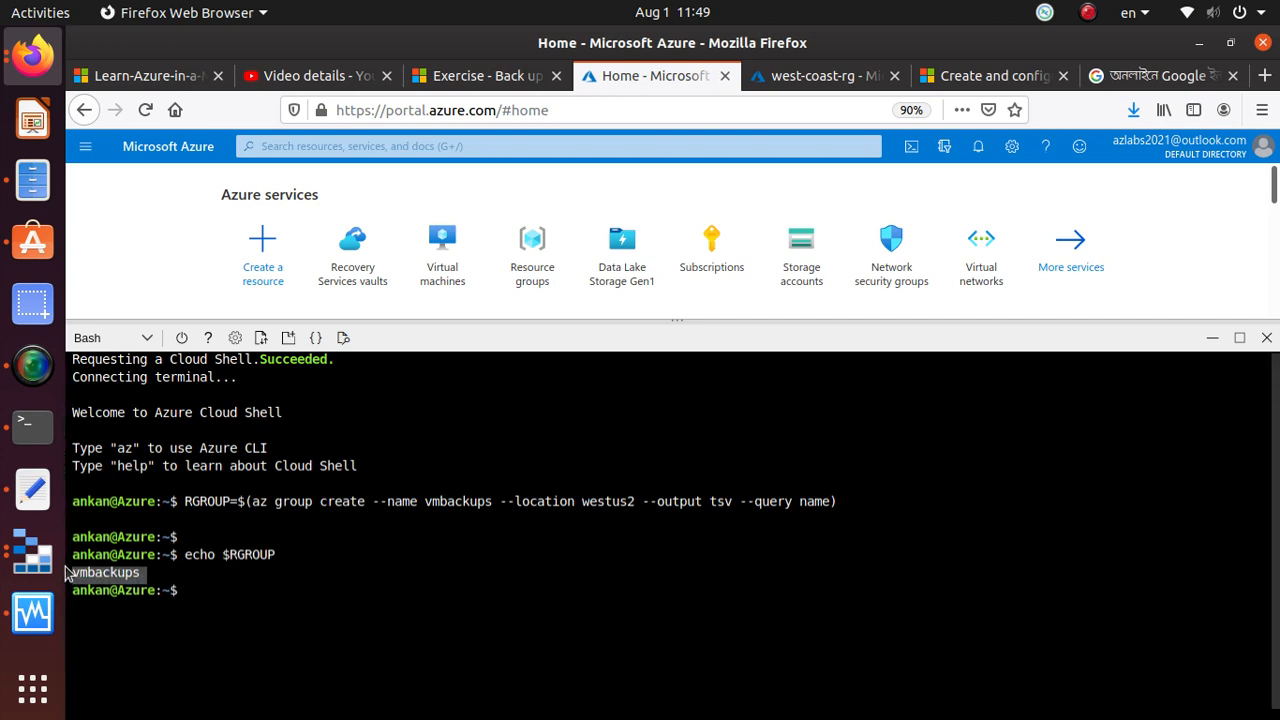
Open the Resource groups list, give it more room above Cloud Shell, and refresh it to look for vmbackups
{"action": "left_click", "coordinate": [552, 265]}
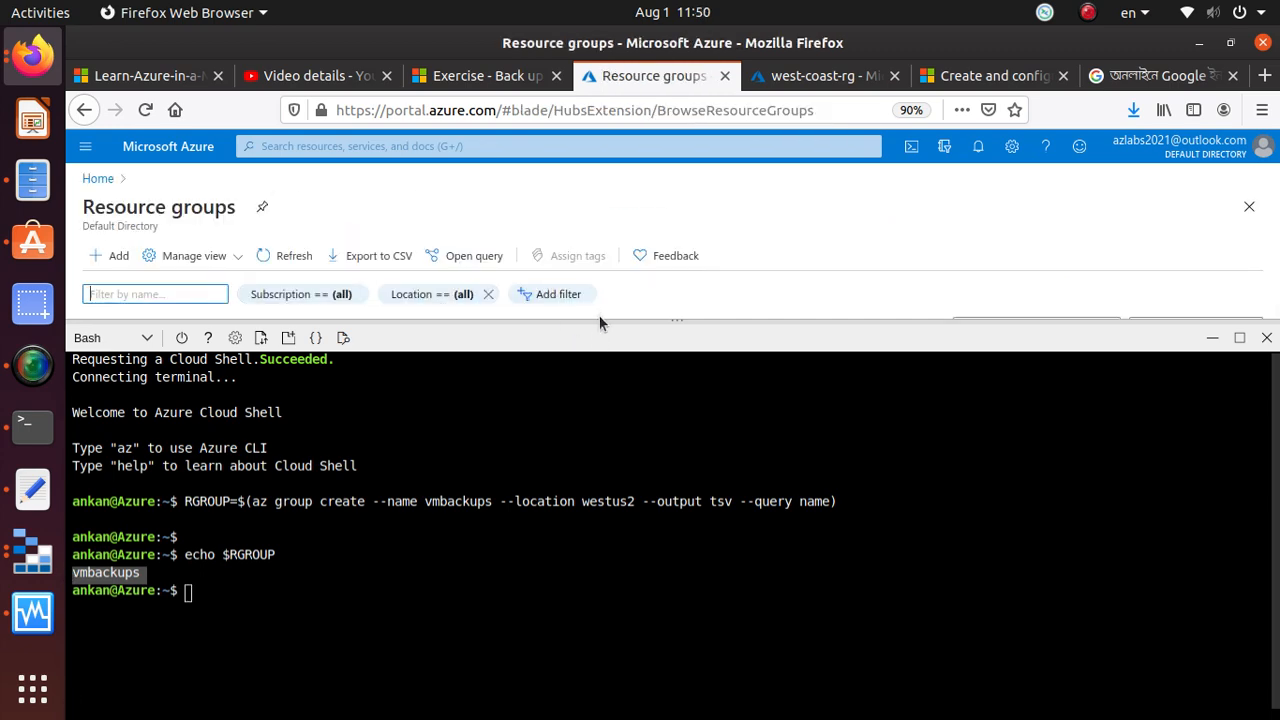
{"action": "left_click_drag", "start_coordinate": [600, 320], "coordinate": [614, 526]}
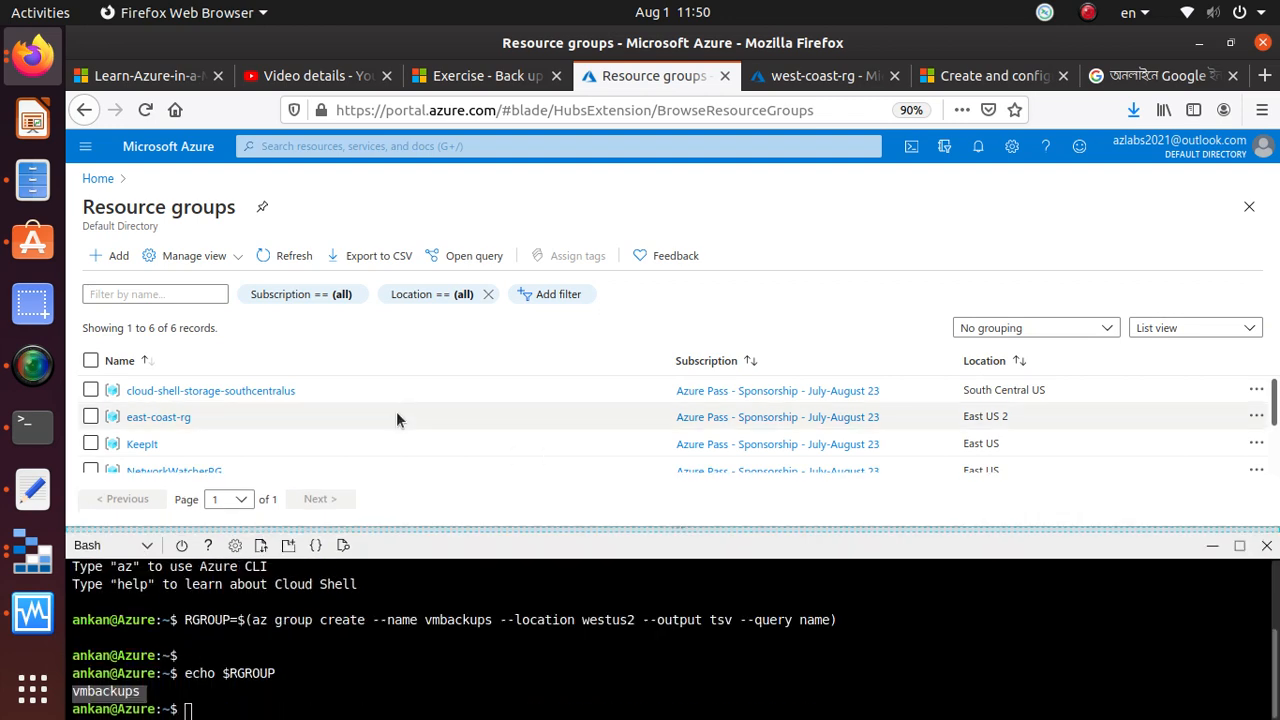
{"action": "scroll", "coordinate": [396, 411], "scroll_direction": "down", "scroll_amount": 2}
{"action": "scroll", "coordinate": [395, 418], "scroll_direction": "up", "scroll_amount": 3}
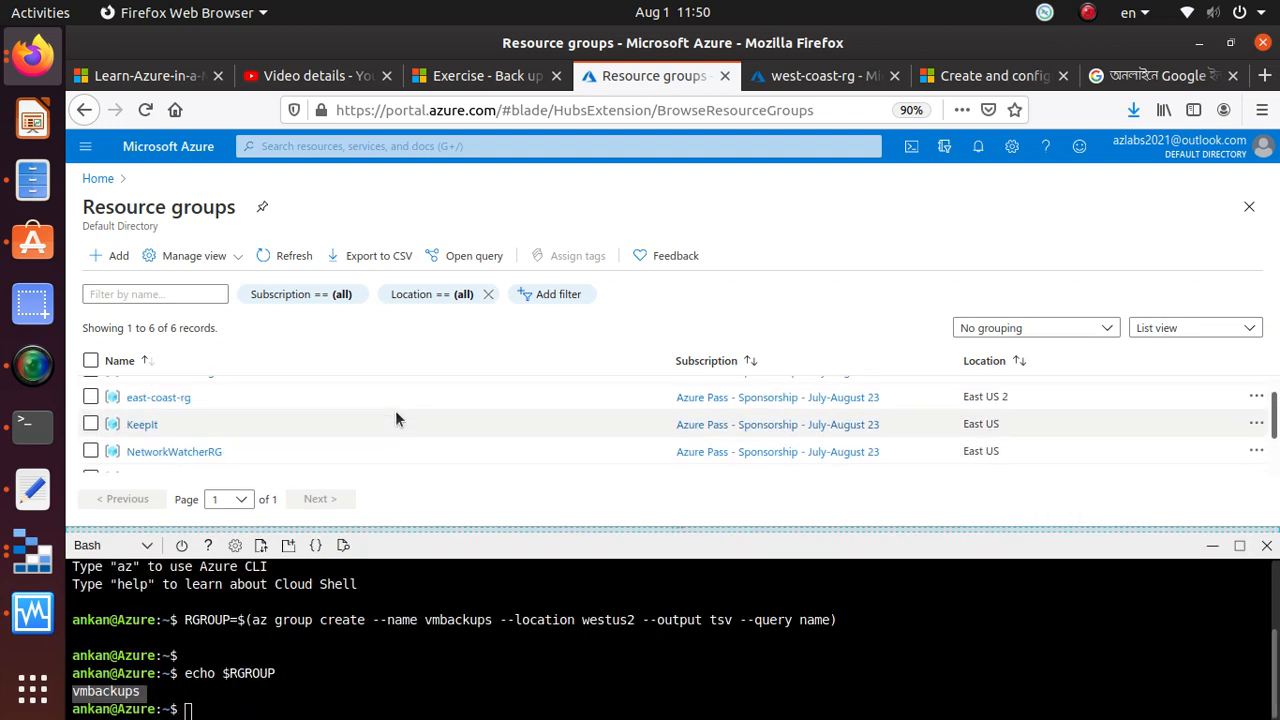
{"action": "scroll", "coordinate": [395, 418], "scroll_direction": "down", "scroll_amount": 2}
{"action": "scroll", "coordinate": [395, 418], "scroll_direction": "down", "scroll_amount": 1}
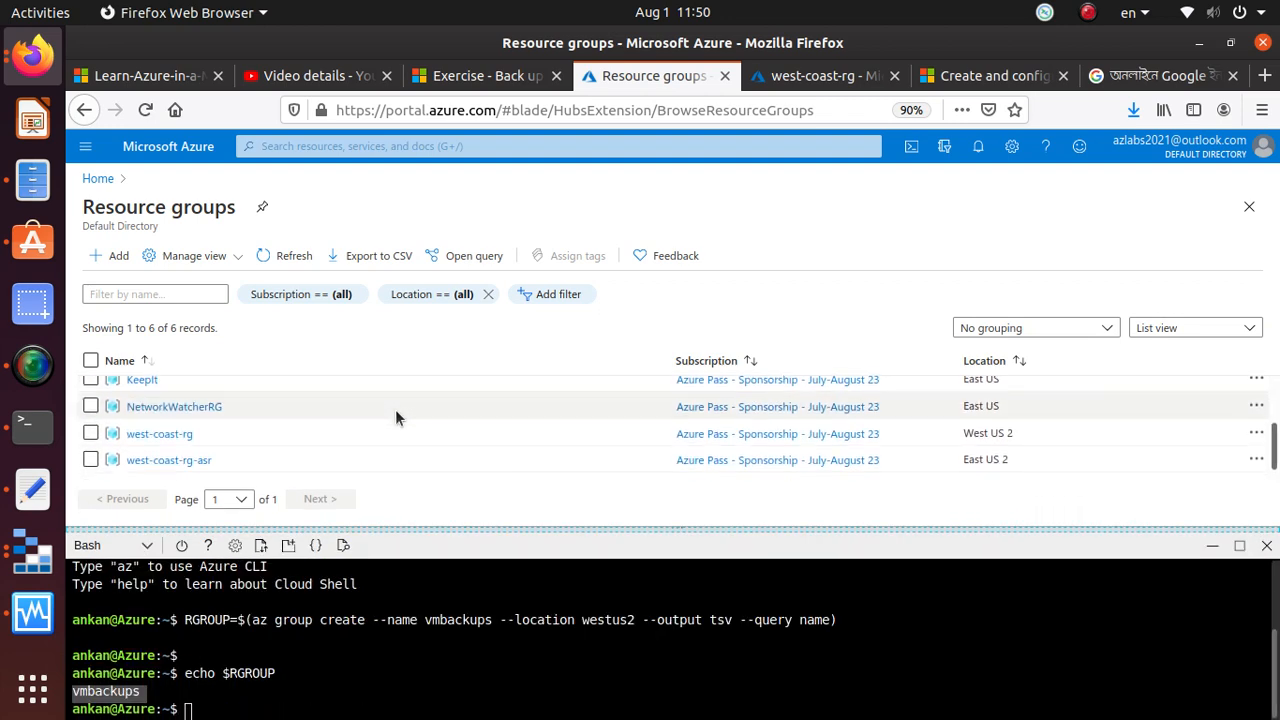
{"action": "left_click", "coordinate": [284, 259]}
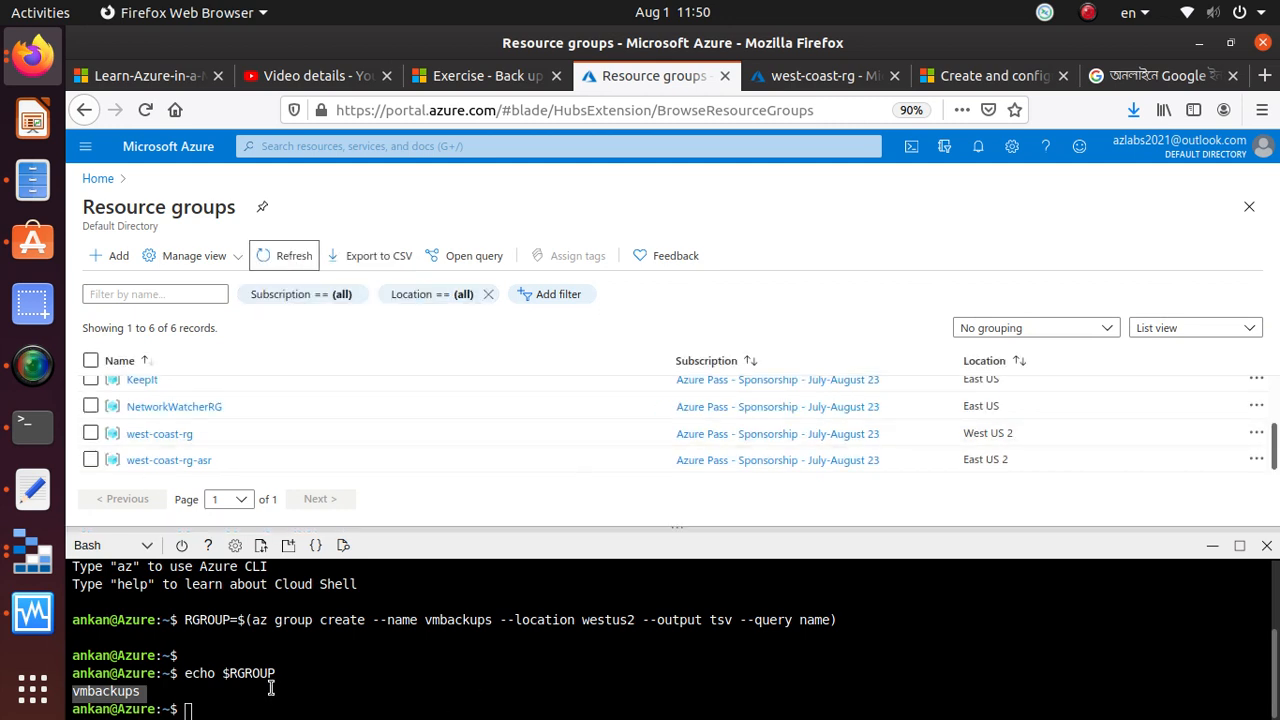
{"action": "scroll", "coordinate": [273, 417], "scroll_direction": "up", "scroll_amount": 2}
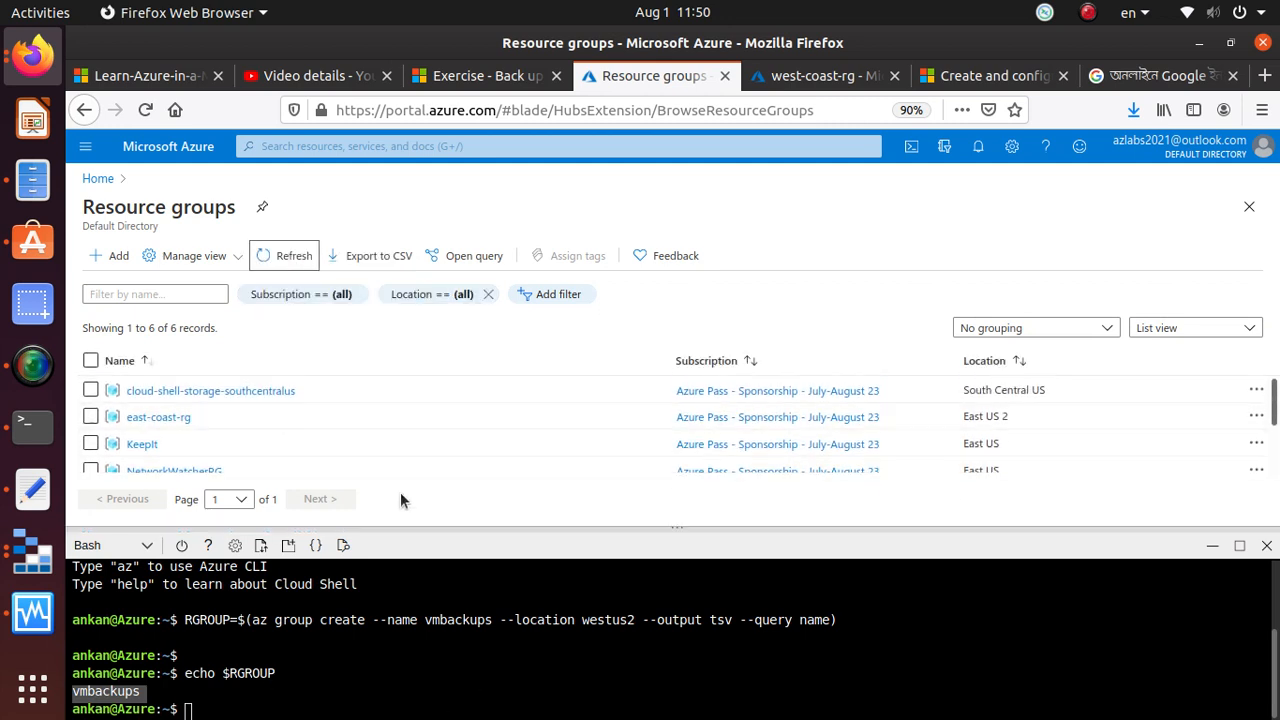
{"action": "left_click_drag", "start_coordinate": [454, 533], "coordinate": [471, 614]}
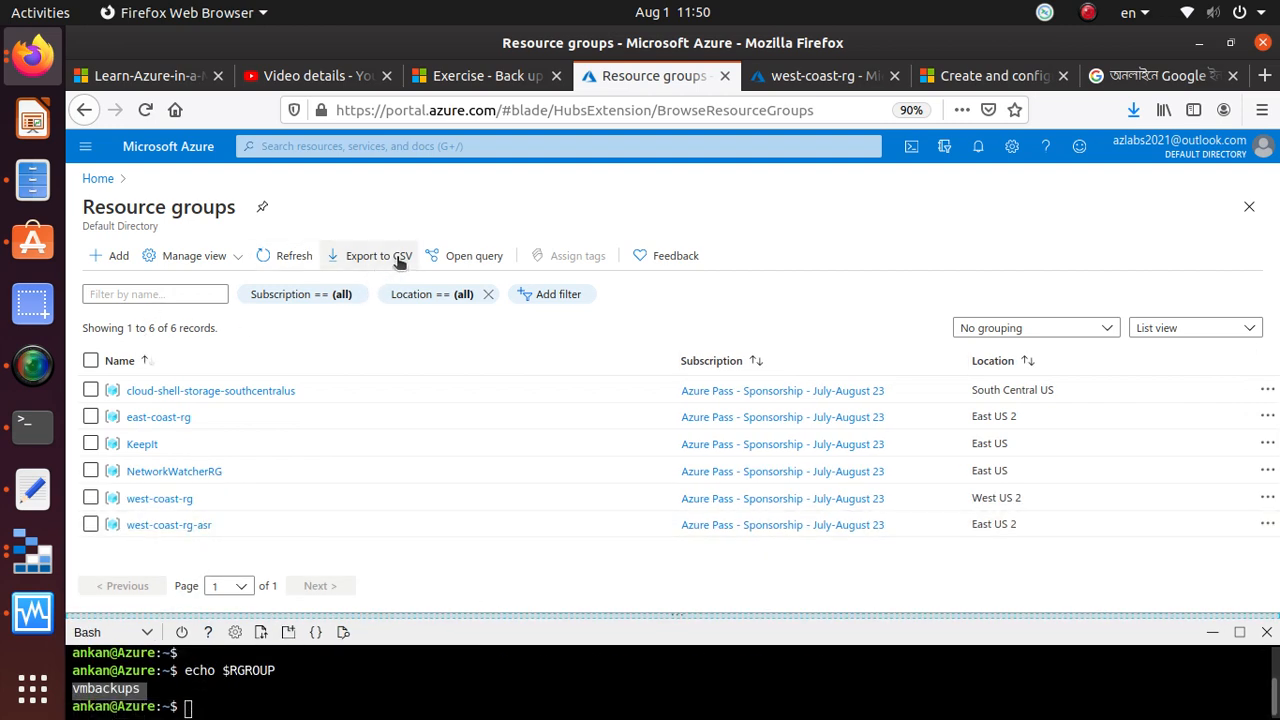
{"action": "left_click", "coordinate": [296, 258]}
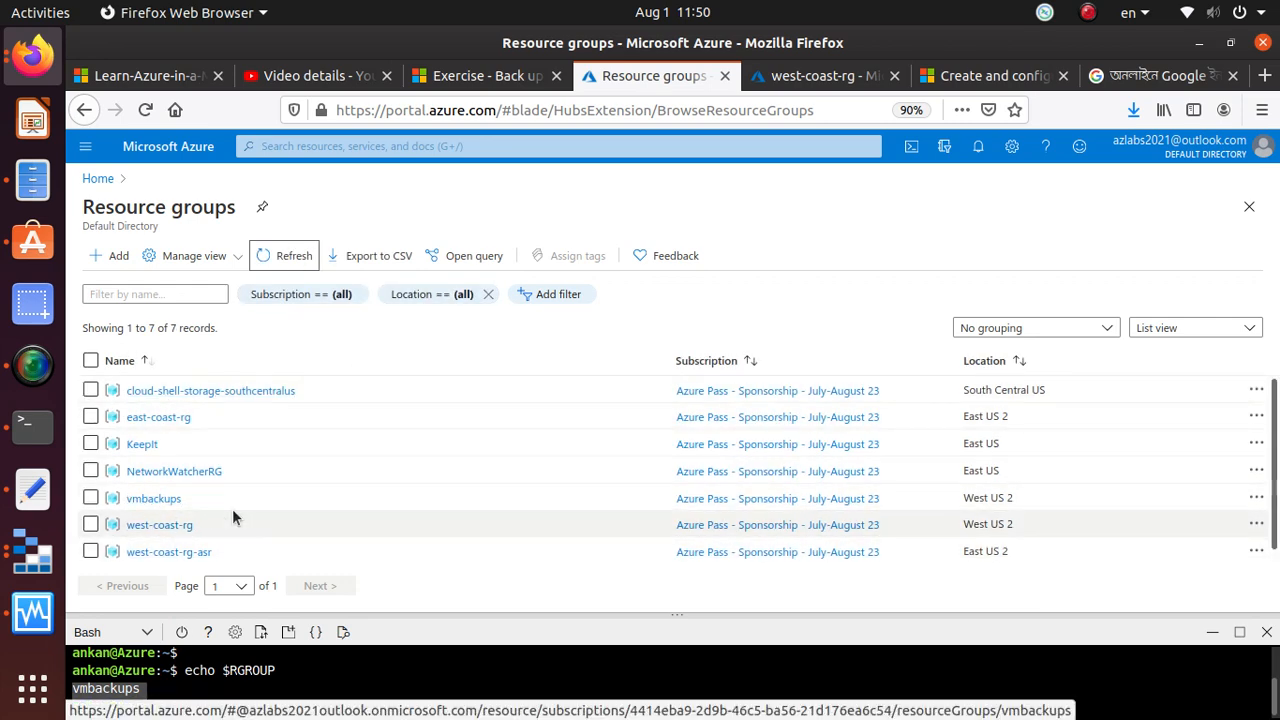
Enlarge Cloud Shell again and review the resource group, name, address prefix and subnet options of the exercise's az network vnet create command
{"action": "left_click_drag", "start_coordinate": [409, 613], "coordinate": [410, 404]}
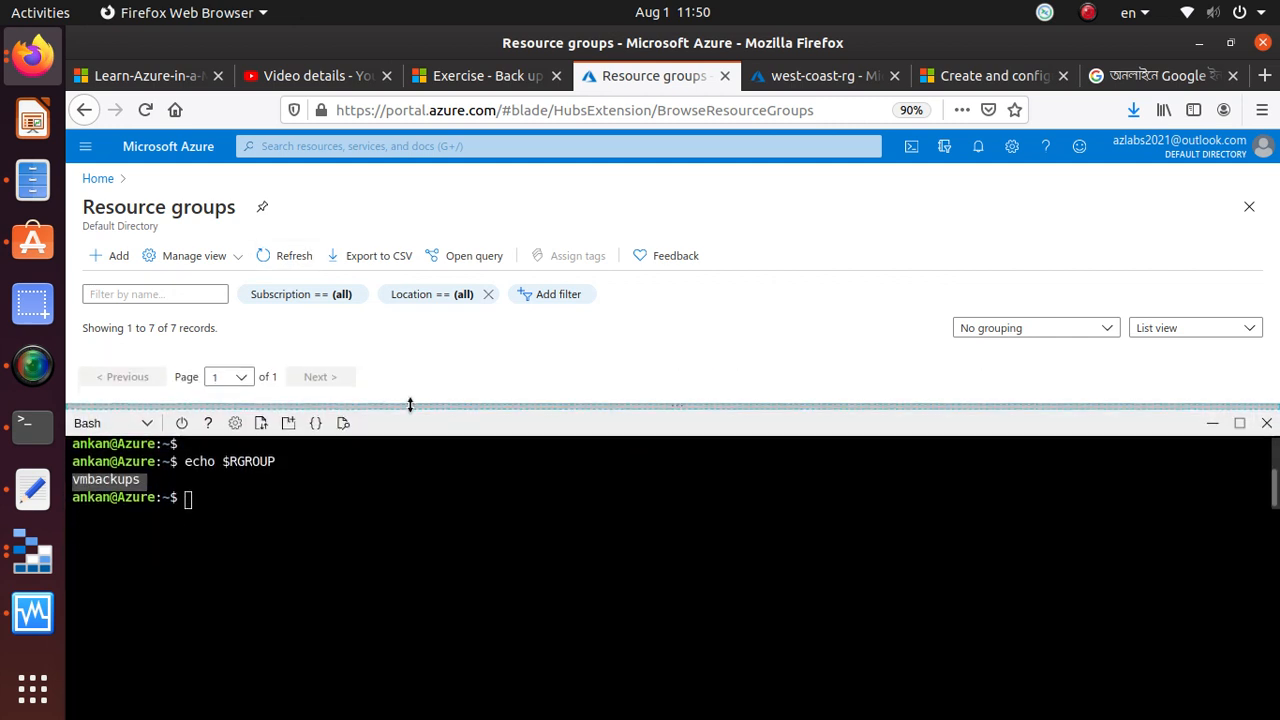
{"action": "left_click", "coordinate": [301, 675]}
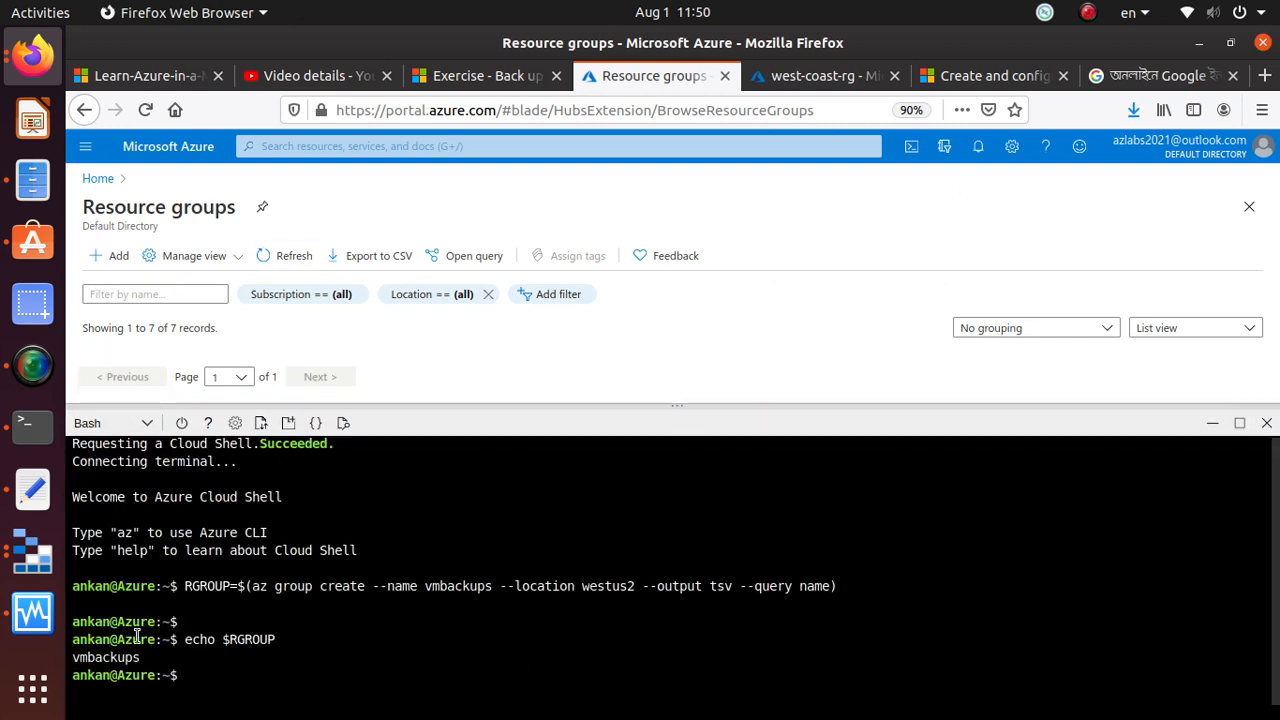
{"action": "left_click", "coordinate": [480, 76]}
{"action": "scroll", "coordinate": [473, 411], "scroll_direction": "down", "scroll_amount": 2}
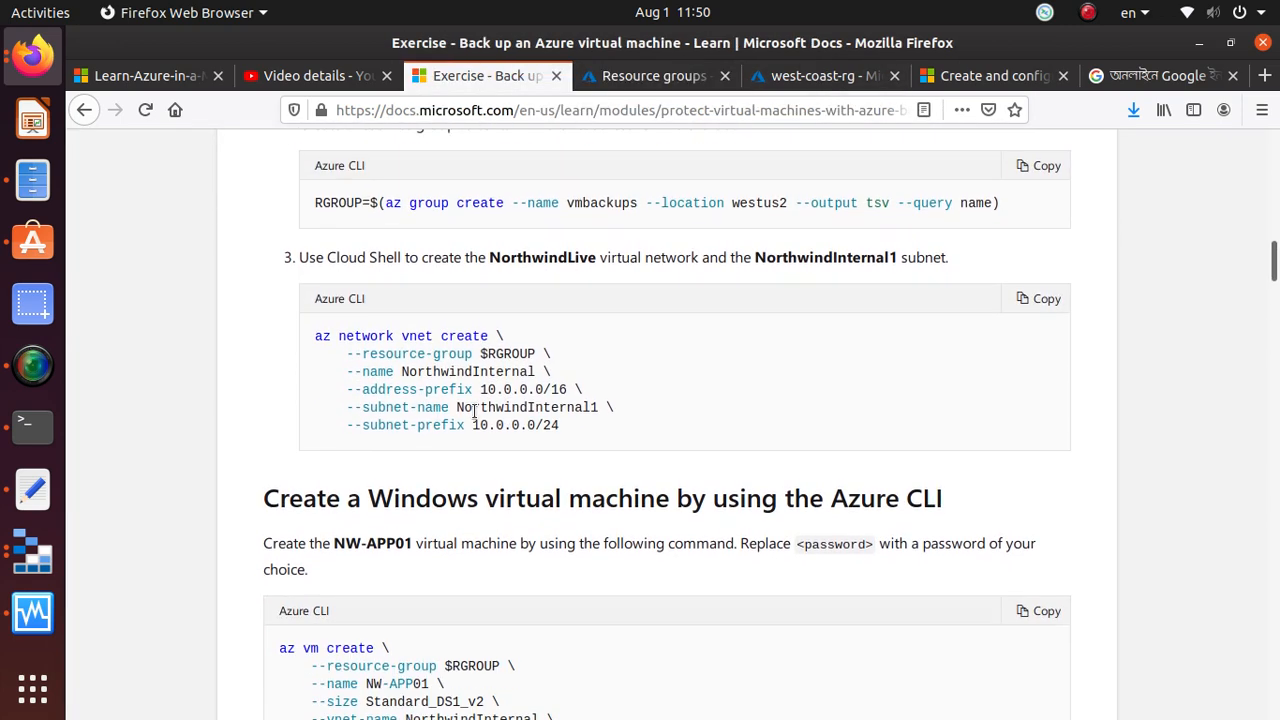
{"action": "left_click_drag", "start_coordinate": [309, 329], "coordinate": [540, 353]}
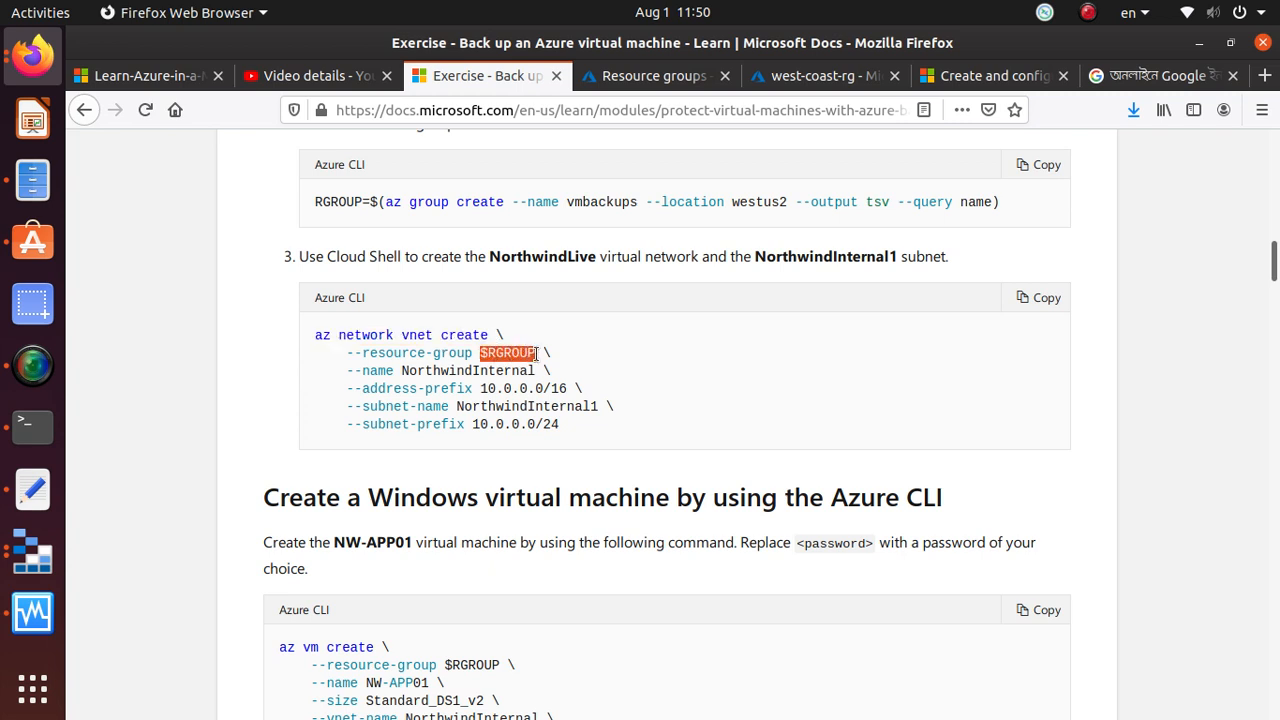
{"action": "left_click_drag", "start_coordinate": [402, 371], "coordinate": [534, 371]}
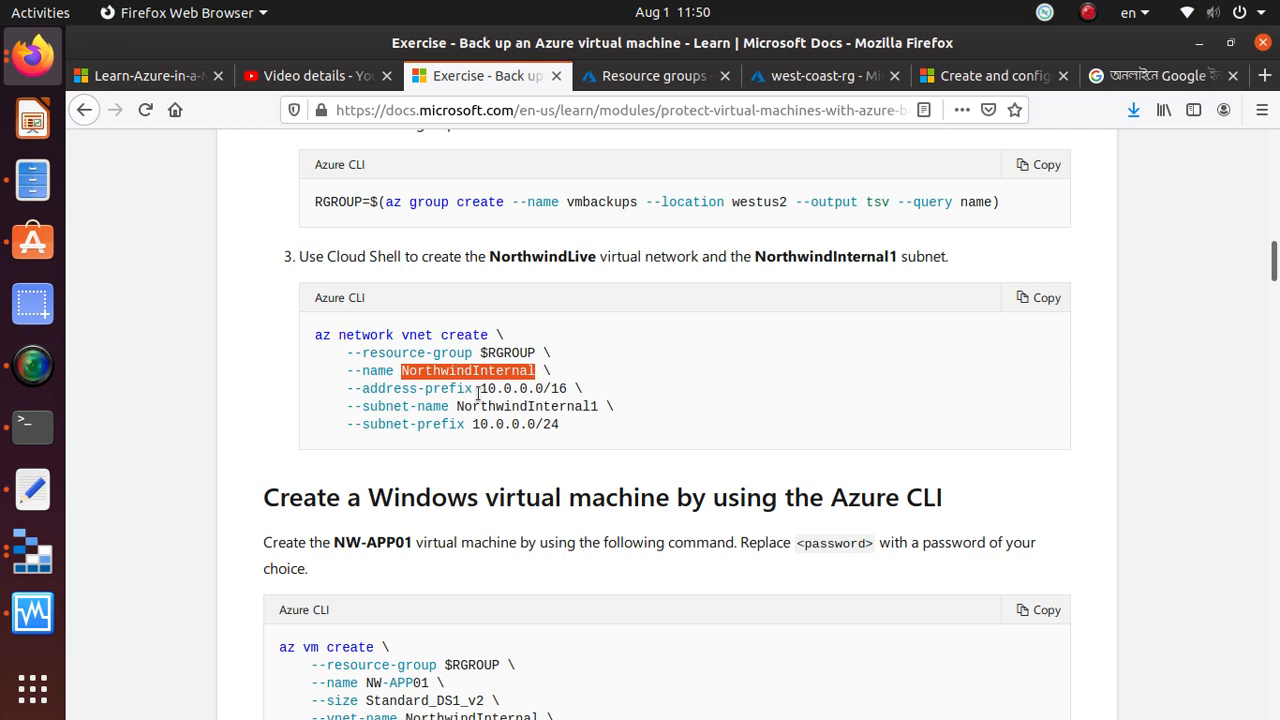
{"action": "left_click_drag", "start_coordinate": [478, 390], "coordinate": [569, 390]}
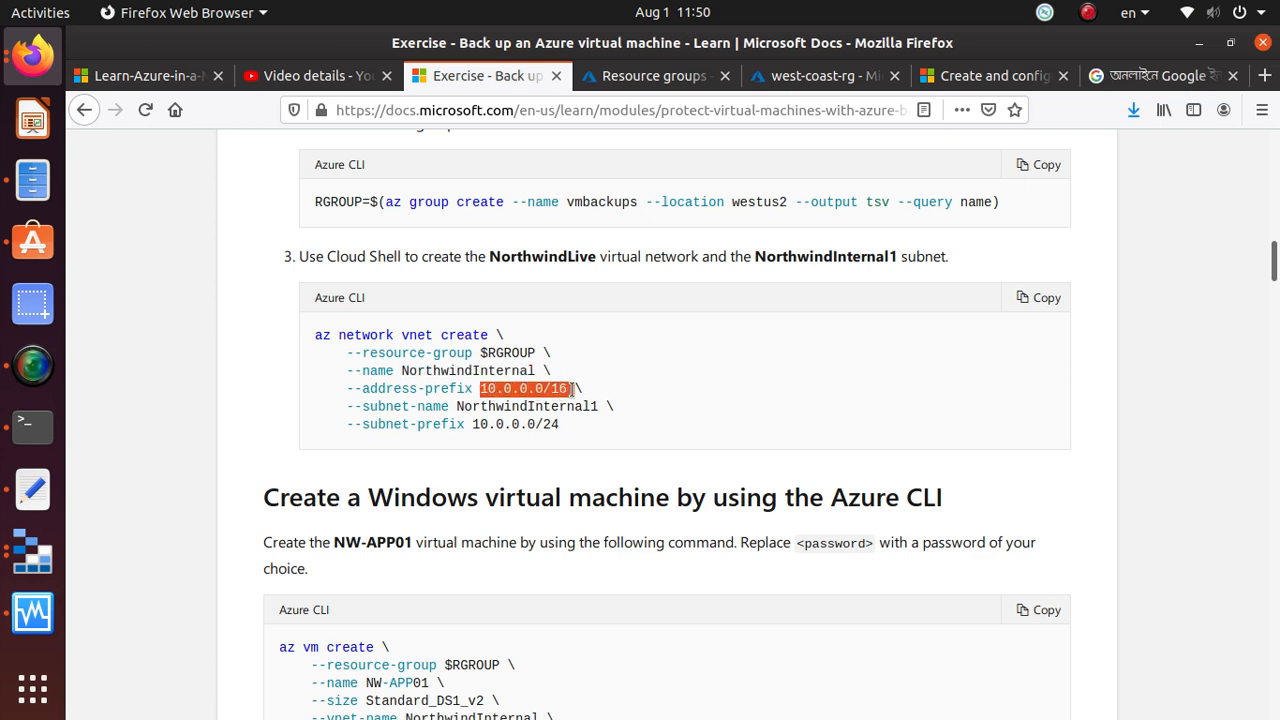
{"action": "mouse_move", "coordinate": [369, 408]}
{"action": "left_mouse_down"}
{"action": "mouse_move", "coordinate": [600, 410]}
{"action": "mouse_move", "coordinate": [562, 426]}
{"action": "mouse_move", "coordinate": [472, 426]}
{"action": "mouse_move", "coordinate": [600, 390]}
{"action": "mouse_move", "coordinate": [556, 425]}
{"action": "mouse_move", "coordinate": [359, 424]}
{"action": "left_mouse_up"}
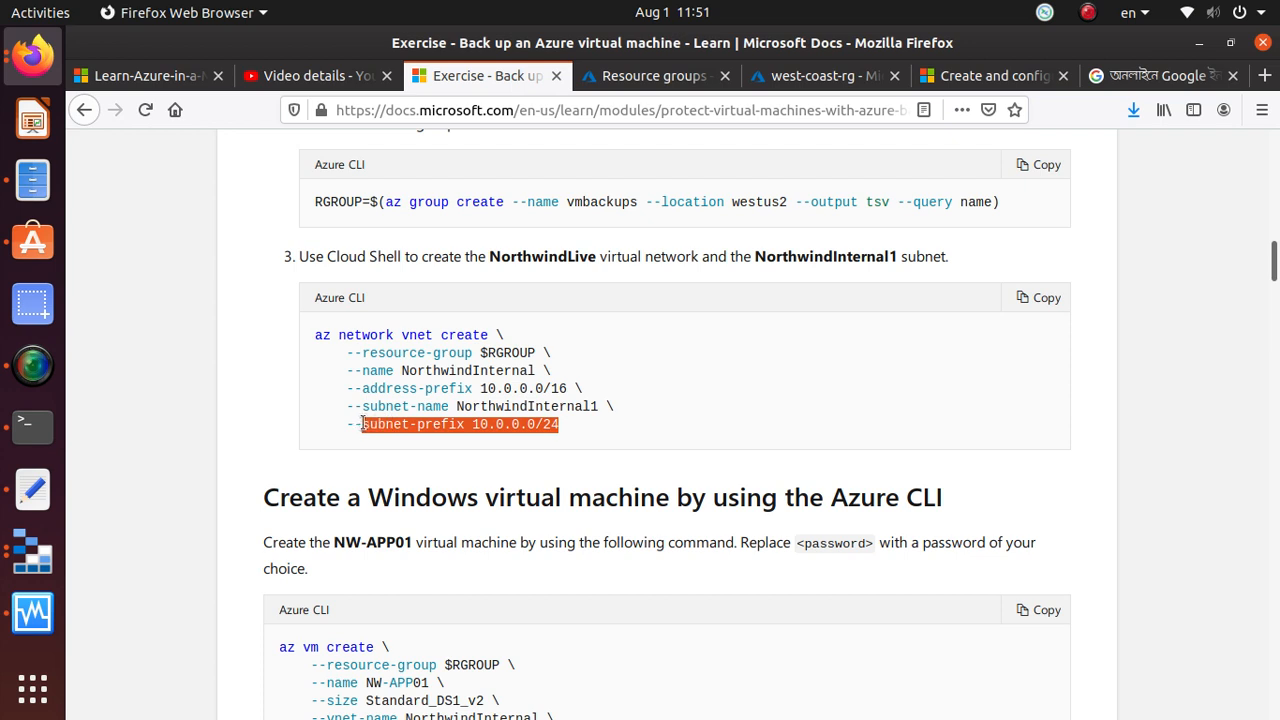
Copy the exercise's az network vnet create command and run it in Cloud Shell to create NorthwindInternal (10.0.0.0/16) with subnet NorthwindInternal1 (10.0.0.0/24)
{"action": "left_click", "coordinate": [1042, 297]}
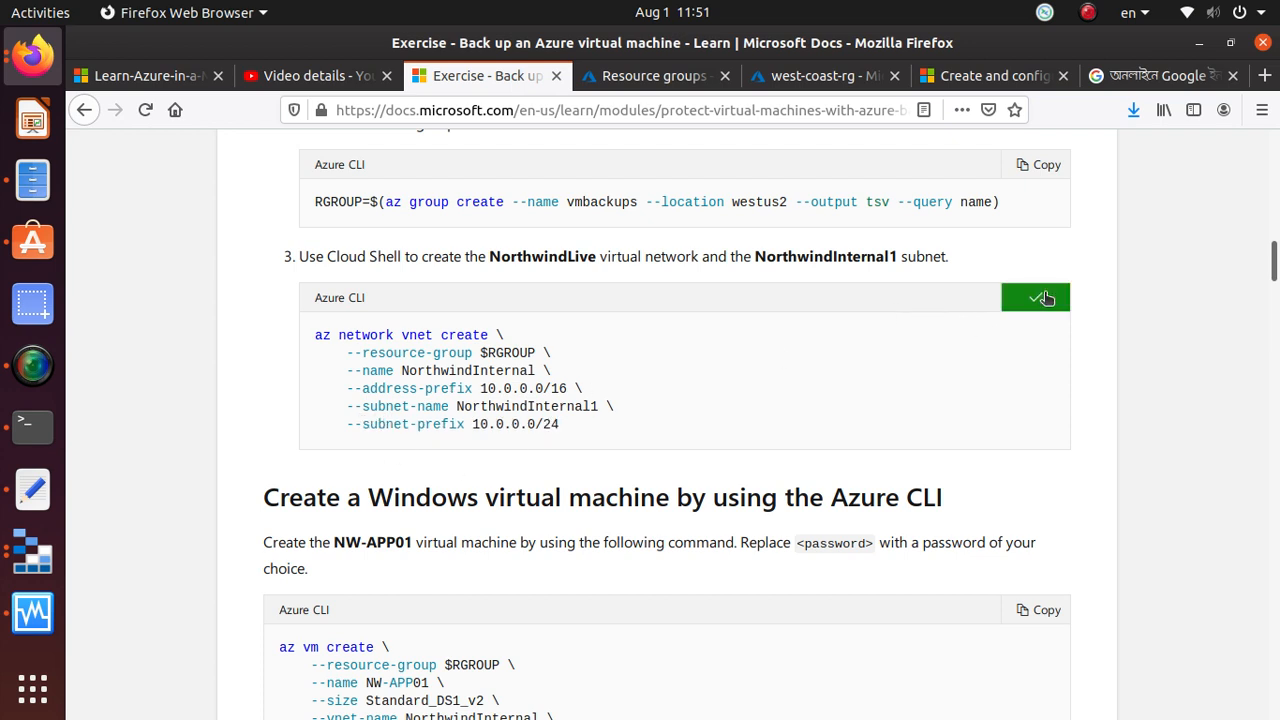
{"action": "left_click", "coordinate": [645, 83]}
{"action": "right_click", "coordinate": [326, 675]}
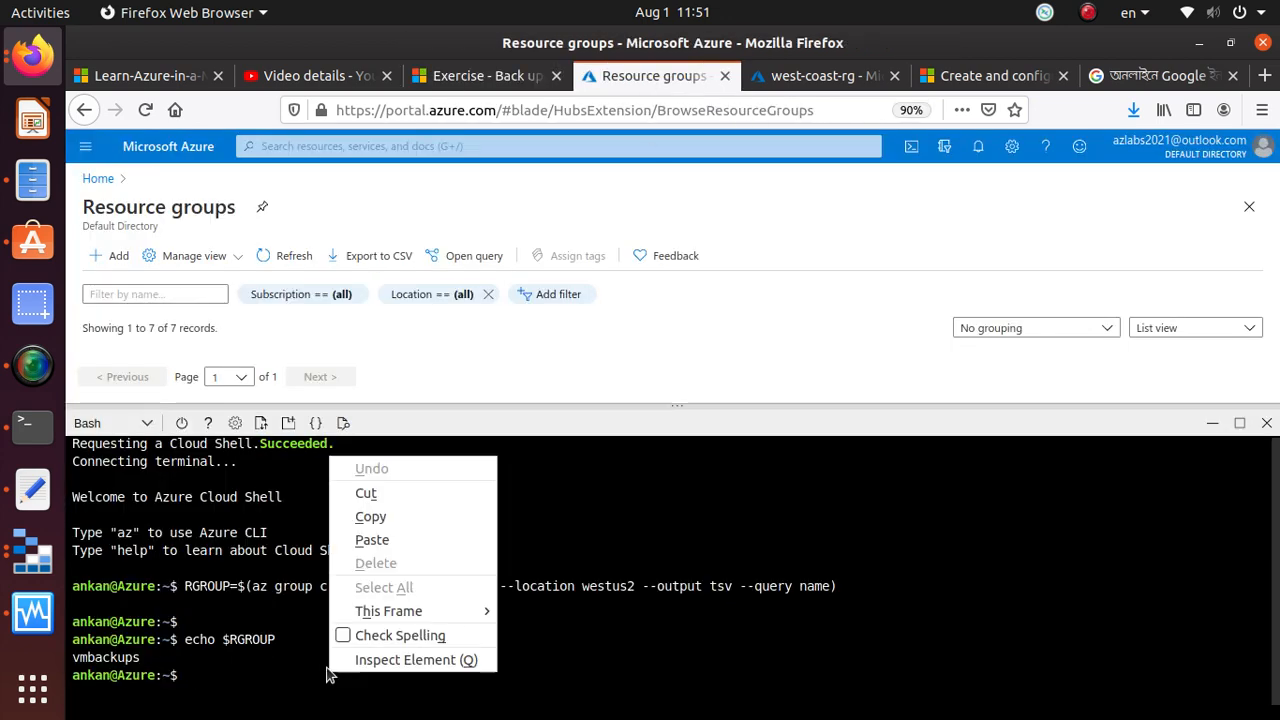
{"action": "left_click", "coordinate": [415, 540]}
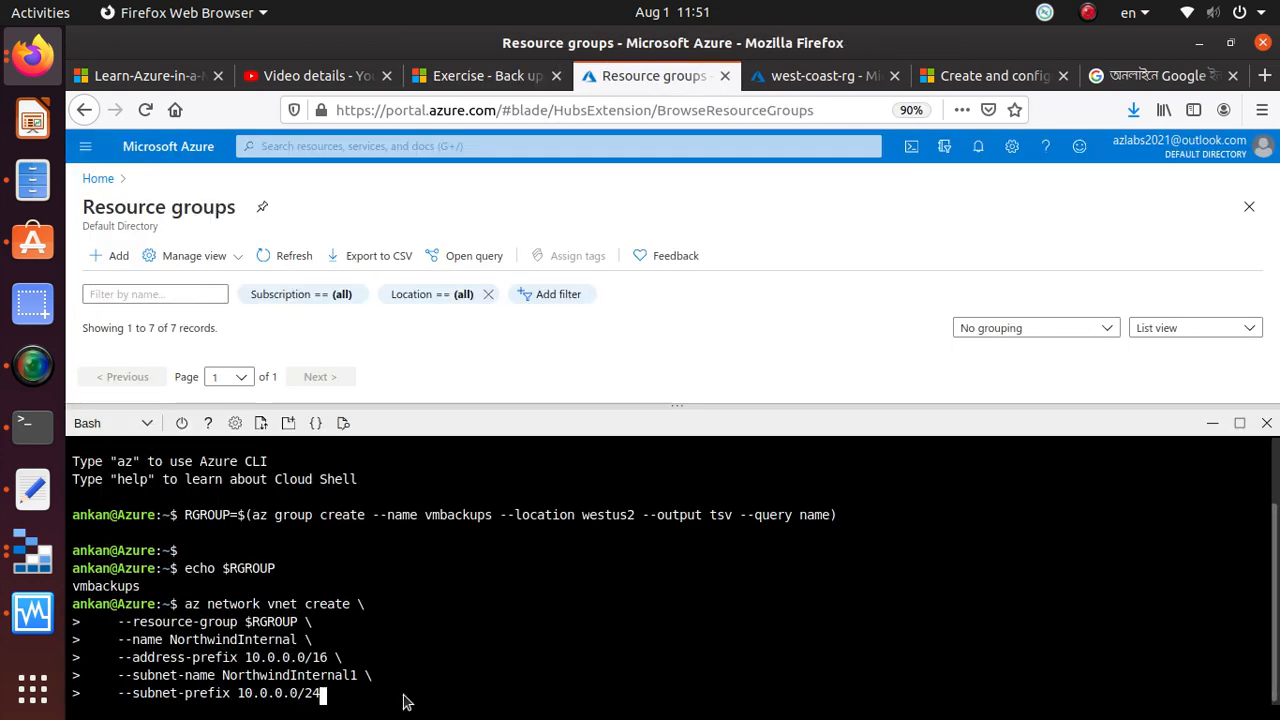
{"action": "key", "text": "Return"}
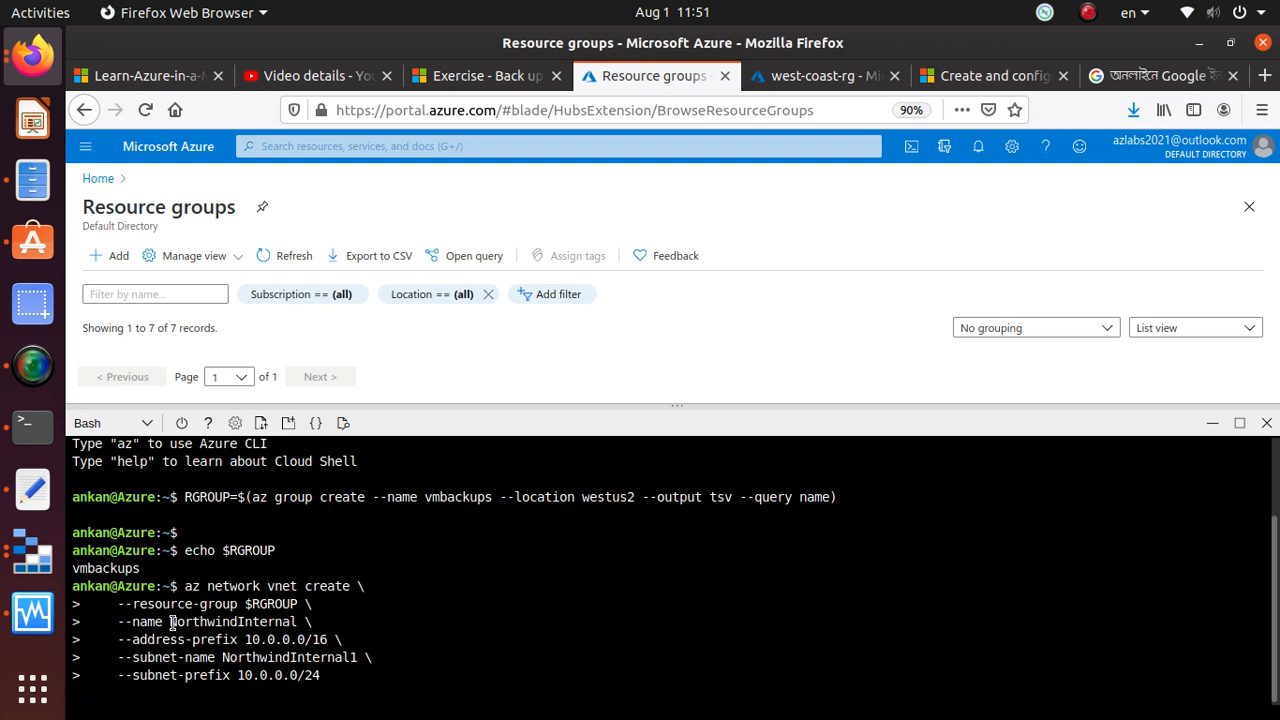
{"action": "left_click_drag", "start_coordinate": [170, 621], "coordinate": [297, 621]}
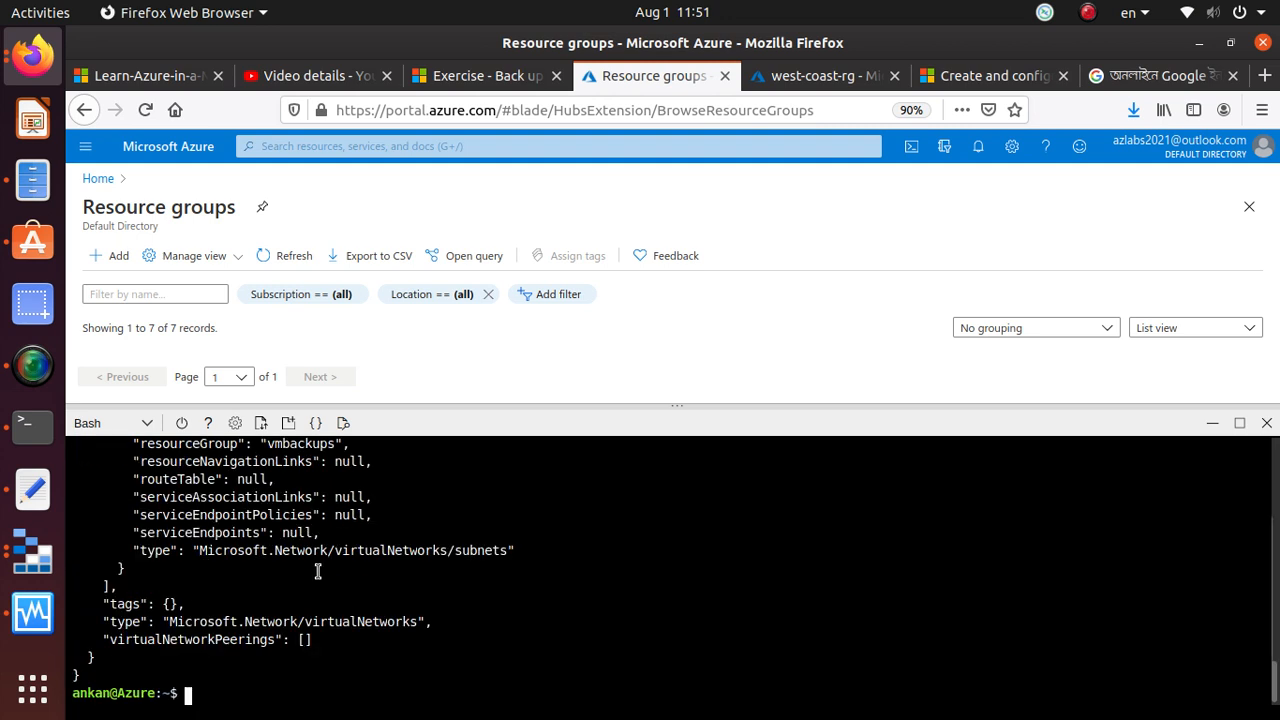
Refresh the vmbackups resource group's overview, open the NorthwindInternal virtual network and examine its subnets and address range
{"action": "left_click_drag", "start_coordinate": [503, 405], "coordinate": [543, 622]}
{"action": "left_click", "coordinate": [155, 500]}
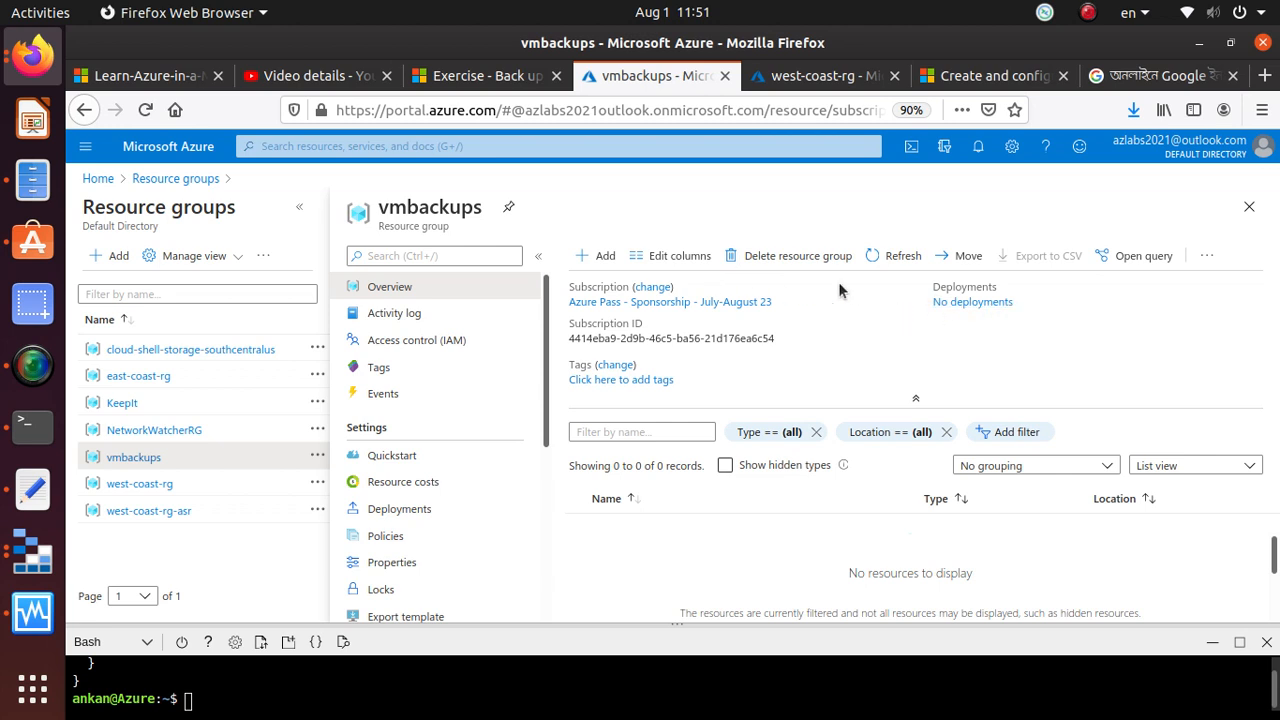
{"action": "left_click", "coordinate": [896, 258]}
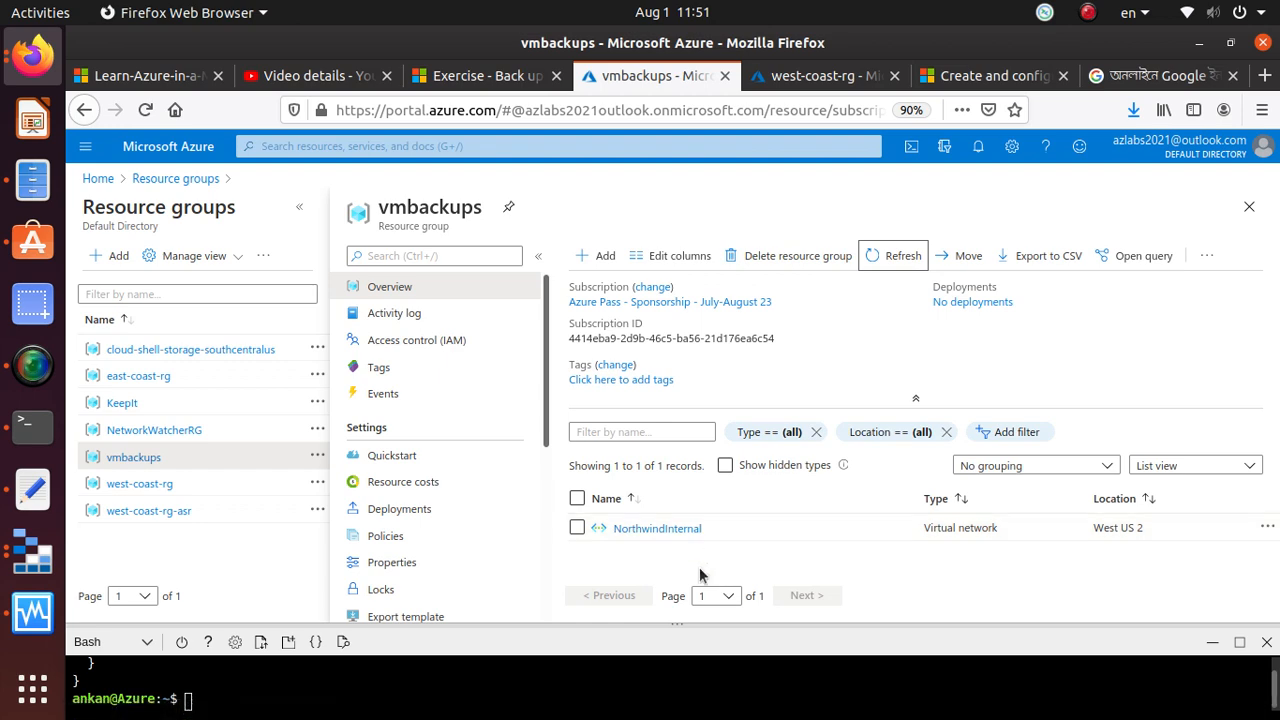
{"action": "left_click_drag", "start_coordinate": [689, 634], "coordinate": [712, 657]}
{"action": "left_click", "coordinate": [677, 530]}
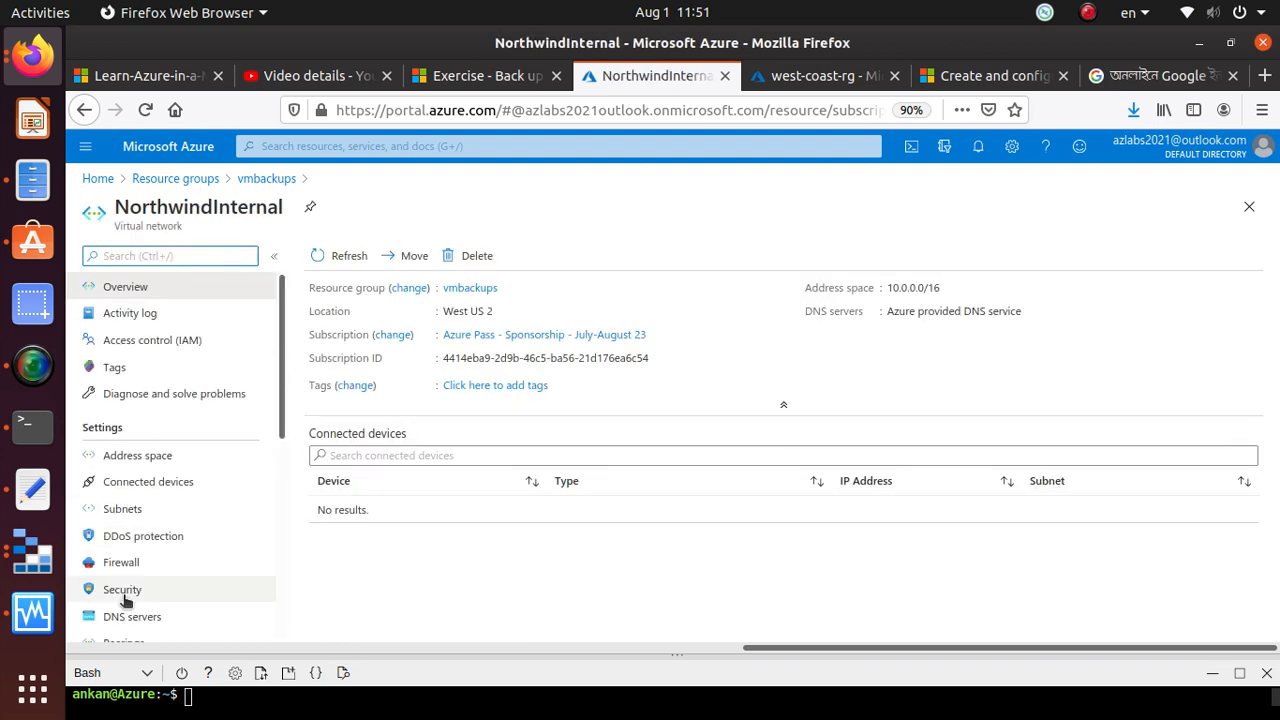
{"action": "left_click", "coordinate": [124, 509]}
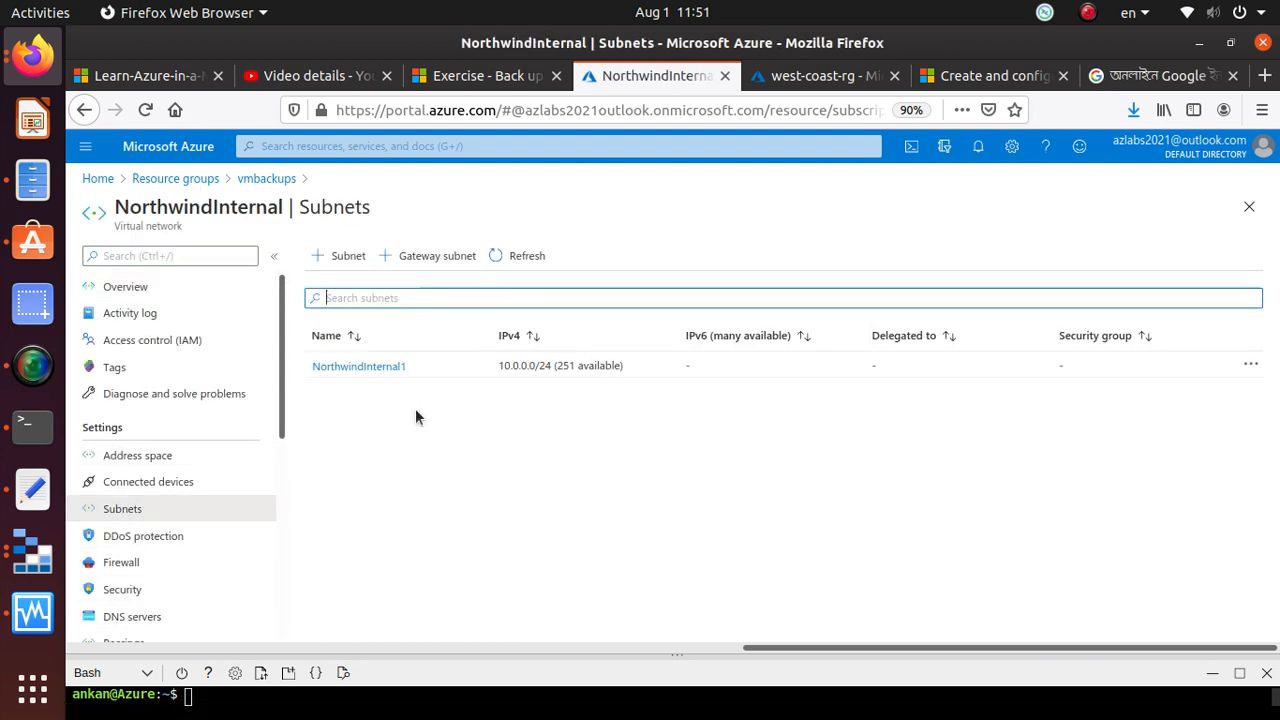
{"action": "left_click_drag", "start_coordinate": [314, 366], "coordinate": [625, 366]}
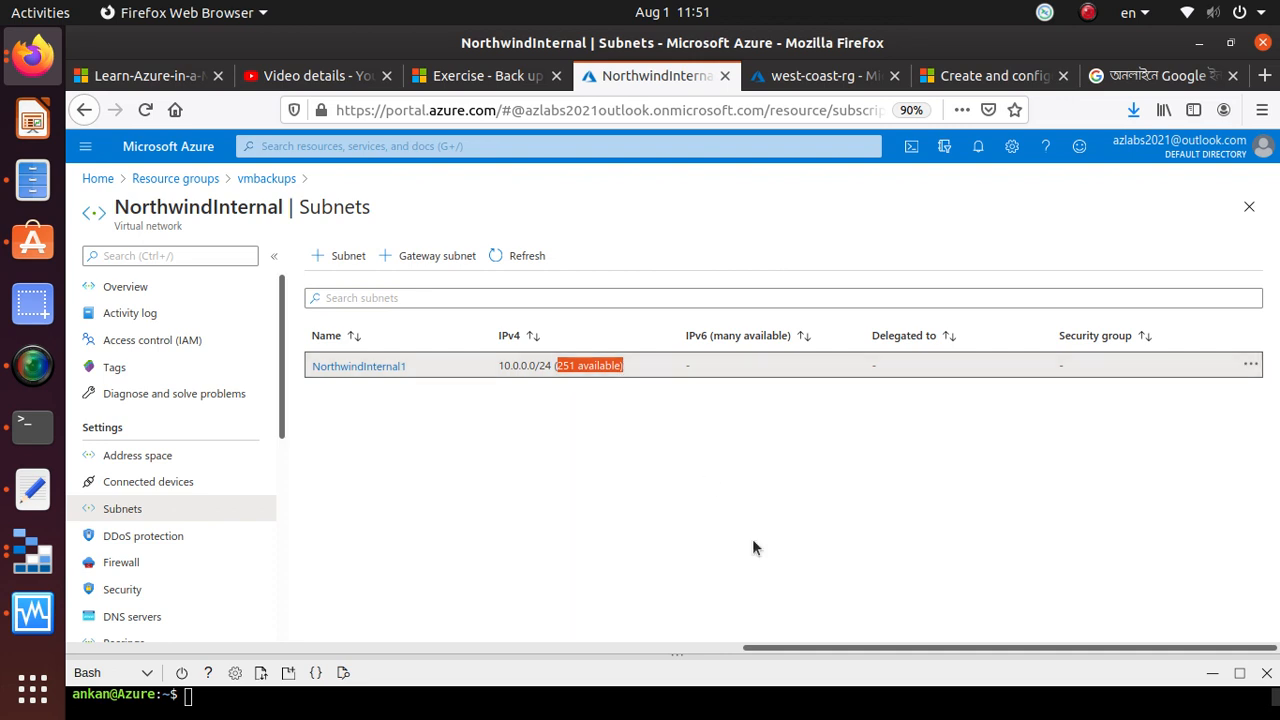
Copy the exercise's az vm create command for the NW-APP01 Windows virtual machine and paste it at the Cloud Shell prompt
{"action": "left_click_drag", "start_coordinate": [422, 654], "coordinate": [460, 431]}
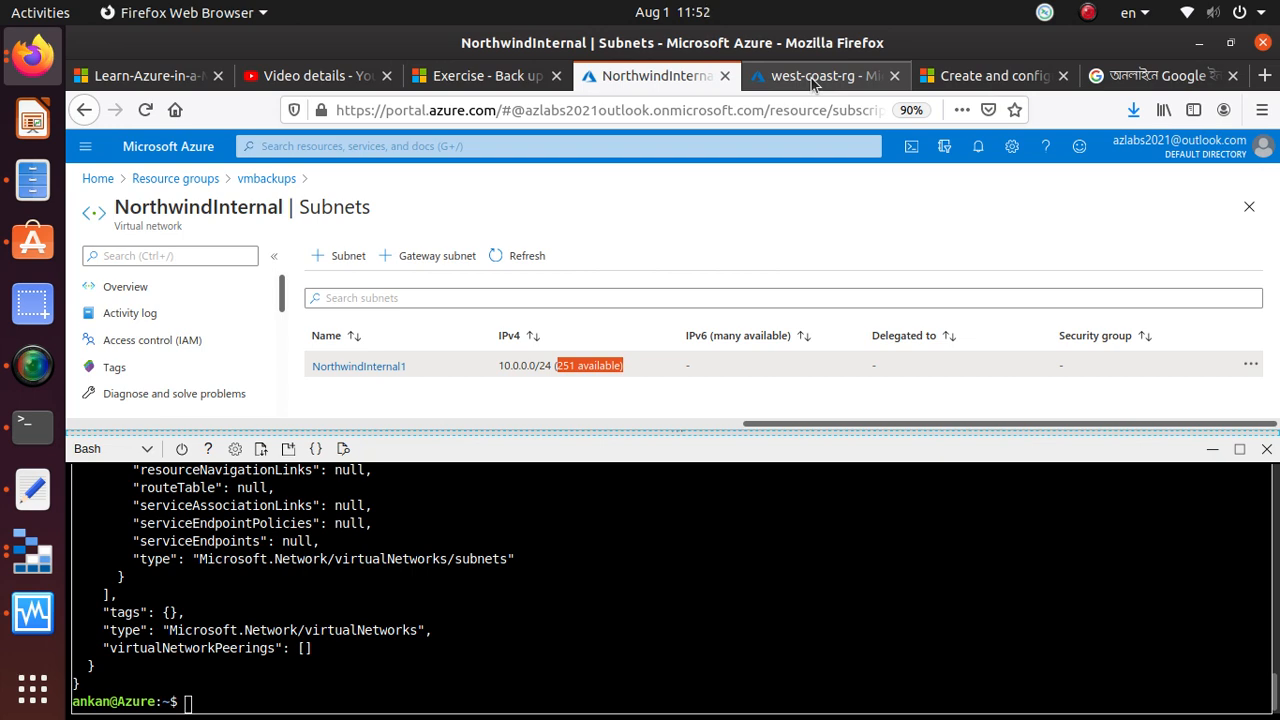
{"action": "left_click", "coordinate": [487, 76]}
{"action": "scroll", "coordinate": [423, 468], "scroll_direction": "down", "scroll_amount": 5}
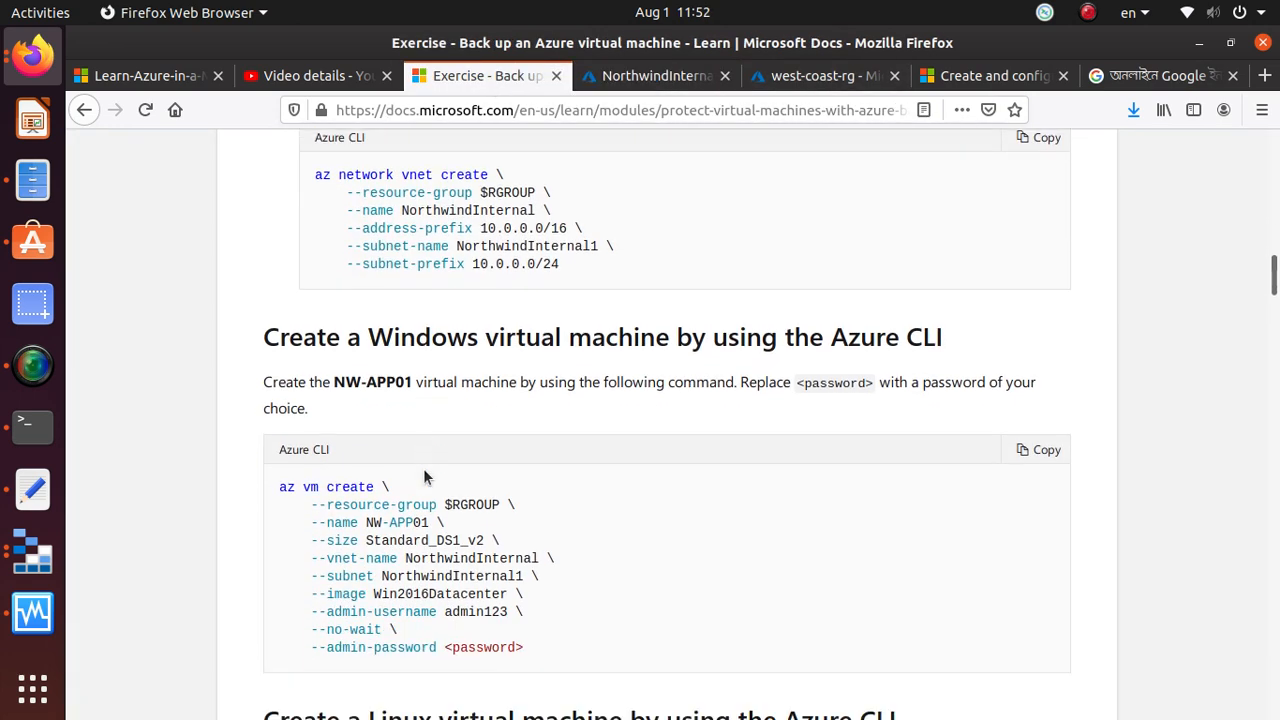
{"action": "left_click", "coordinate": [1040, 345]}
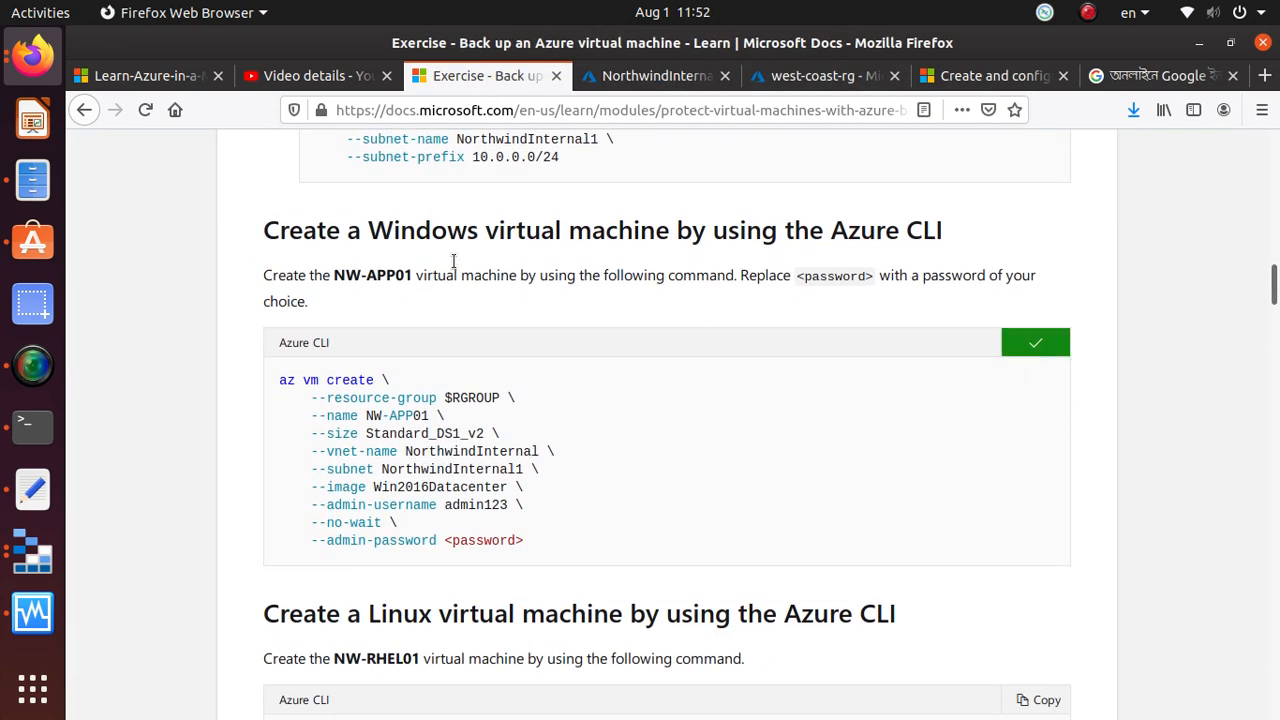
{"action": "left_click", "coordinate": [662, 76]}
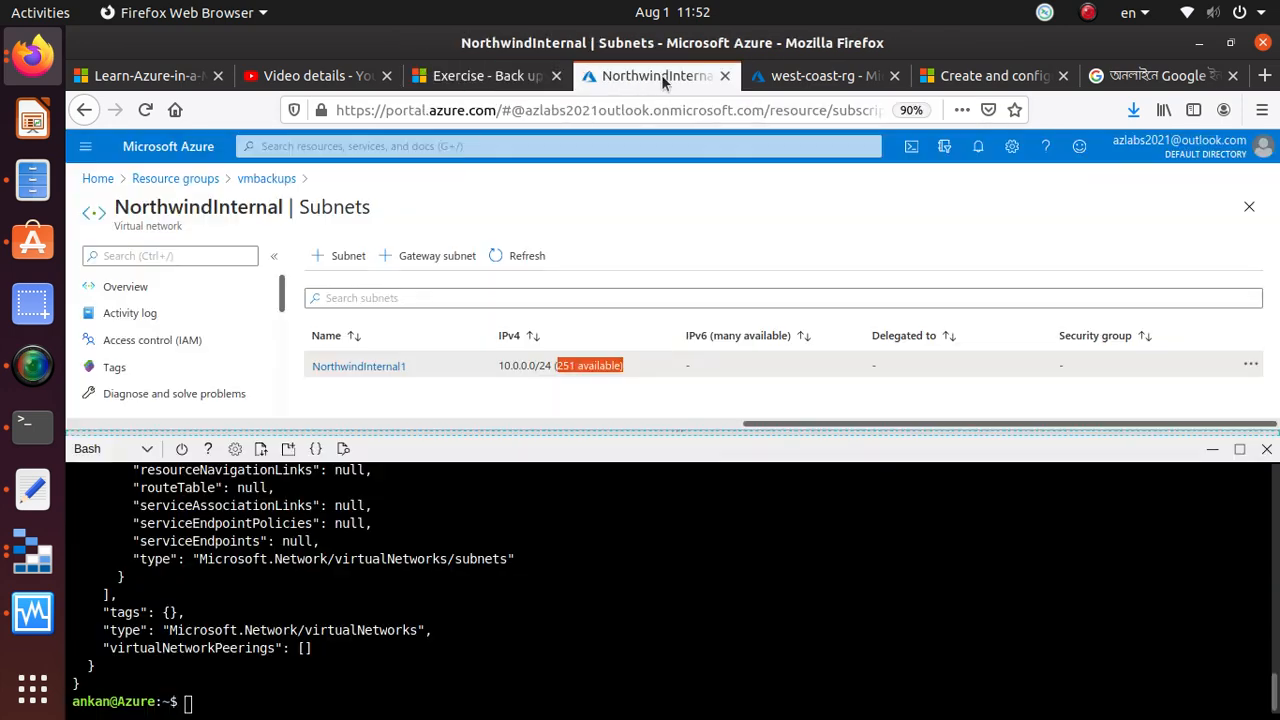
{"action": "right_click", "coordinate": [272, 660]}
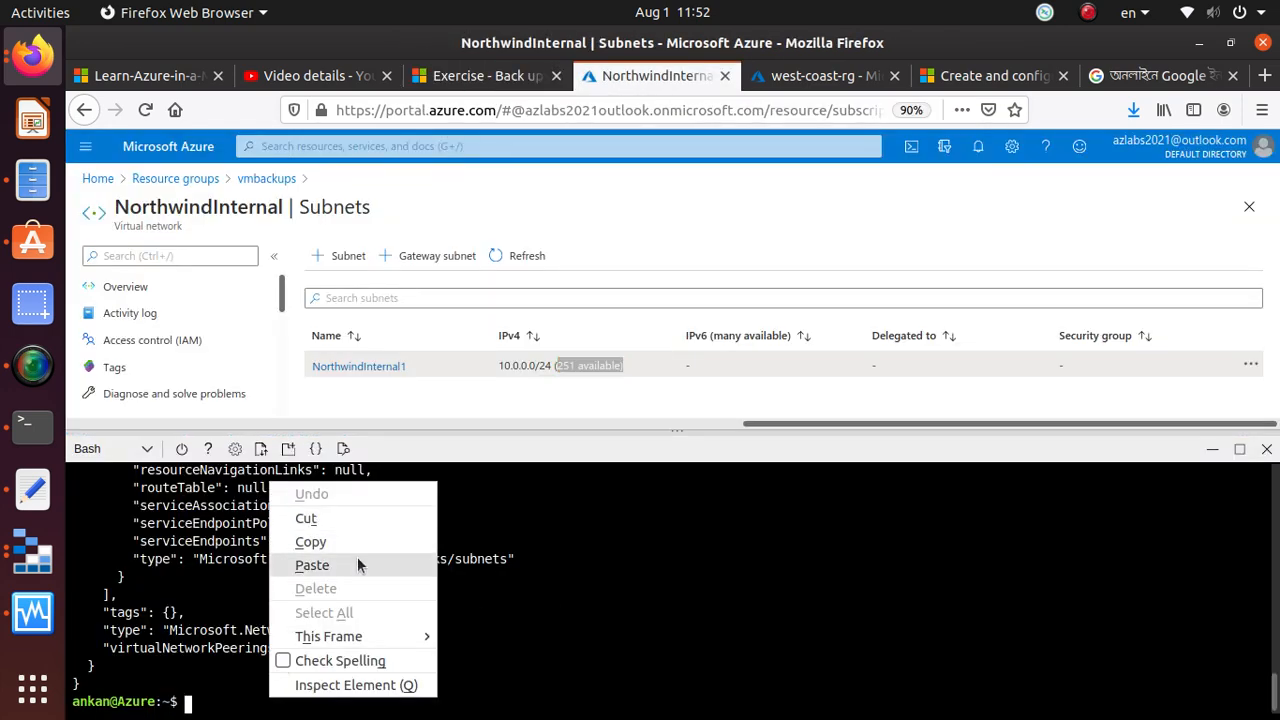
{"action": "left_click", "coordinate": [357, 563]}
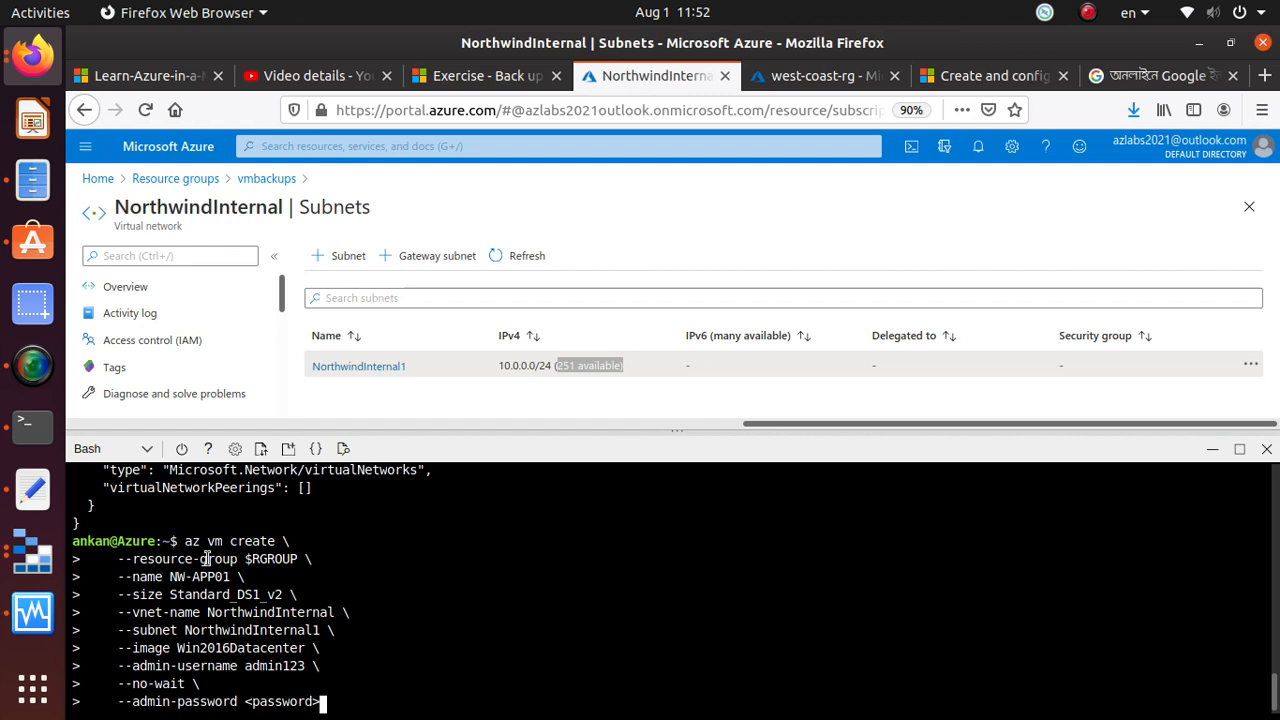
Review the pasted az vm create command's resource group, name, virtual network, subnet, image and admin username options against the earlier Cloud Shell commands
{"action": "left_click_drag", "start_coordinate": [179, 541], "coordinate": [262, 541]}
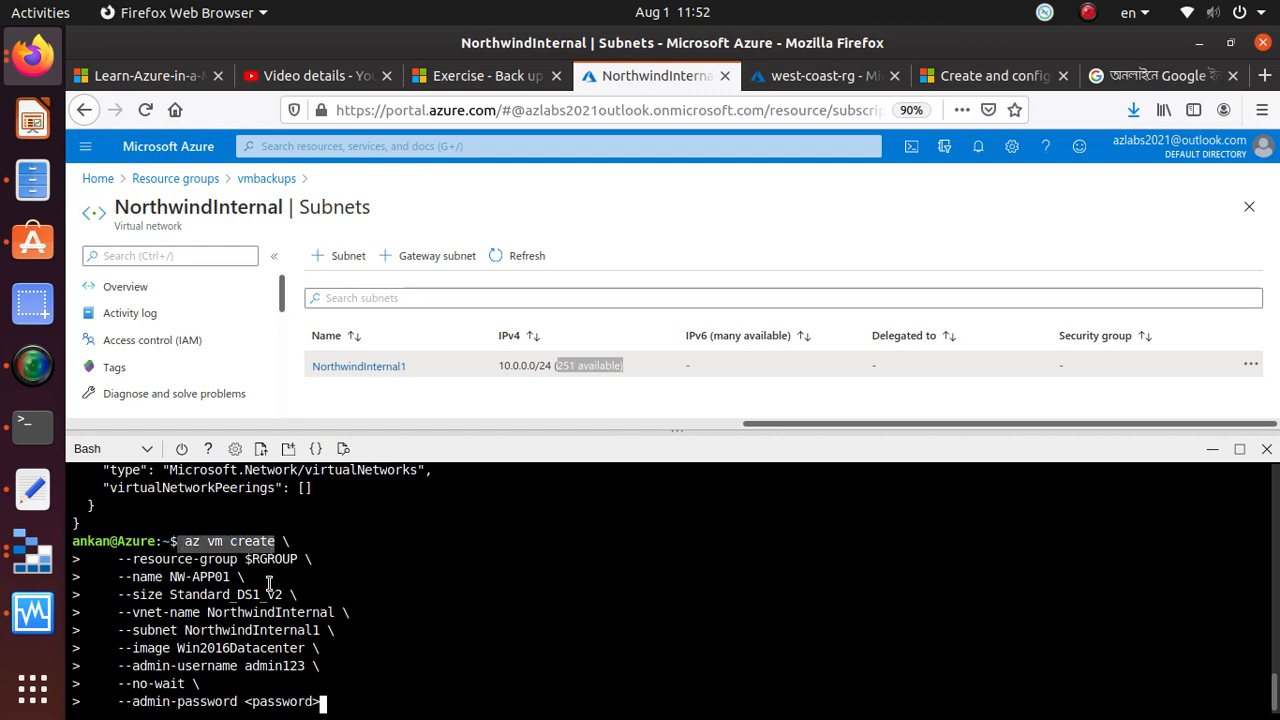
{"action": "scroll", "coordinate": [268, 594], "scroll_direction": "up", "scroll_amount": 5}
{"action": "scroll", "coordinate": [268, 594], "scroll_direction": "up", "scroll_amount": 10}
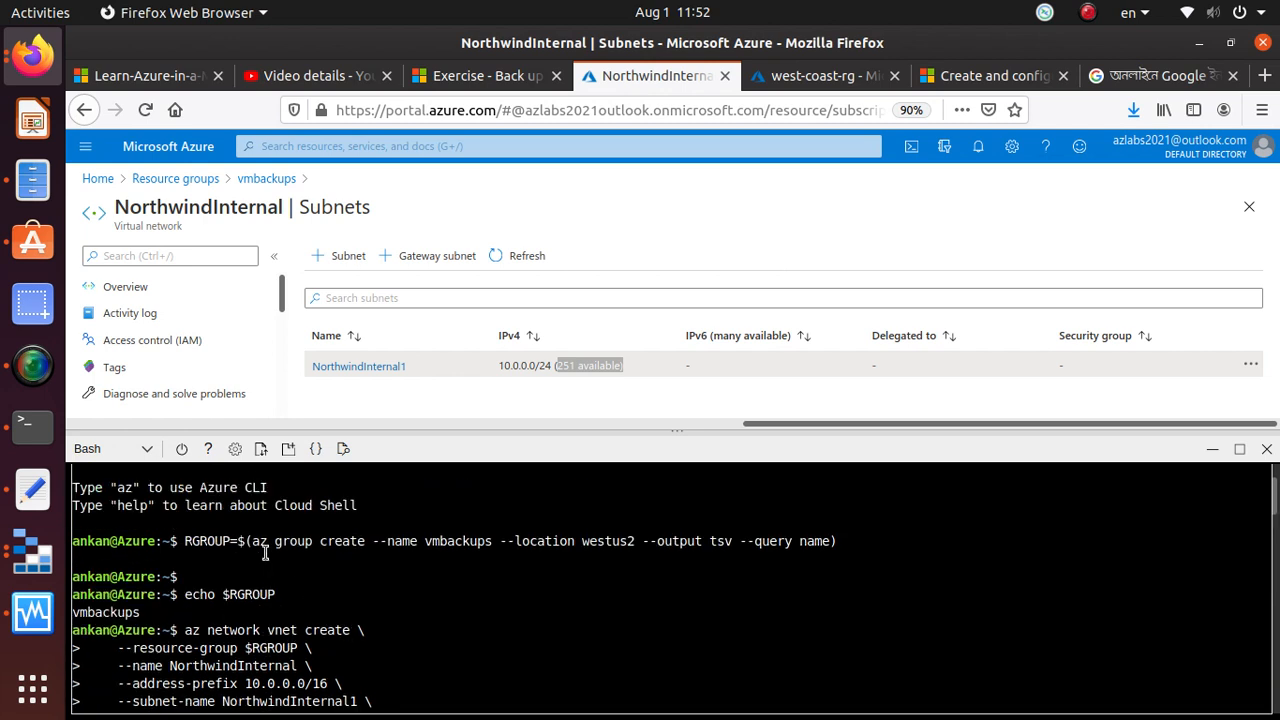
{"action": "mouse_move", "coordinate": [352, 540]}
{"action": "left_mouse_down"}
{"action": "mouse_move", "coordinate": [250, 545]}
{"action": "mouse_move", "coordinate": [366, 548]}
{"action": "left_mouse_up"}
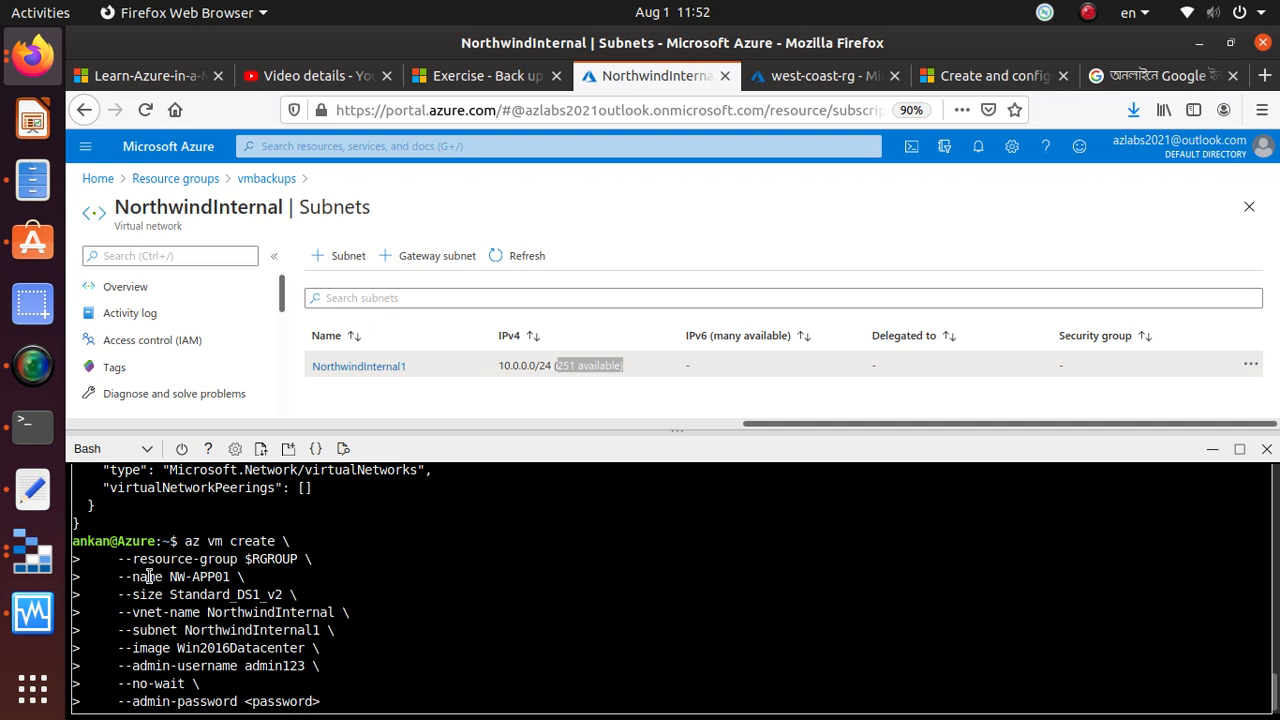
{"action": "left_click_drag", "start_coordinate": [133, 557], "coordinate": [233, 557]}
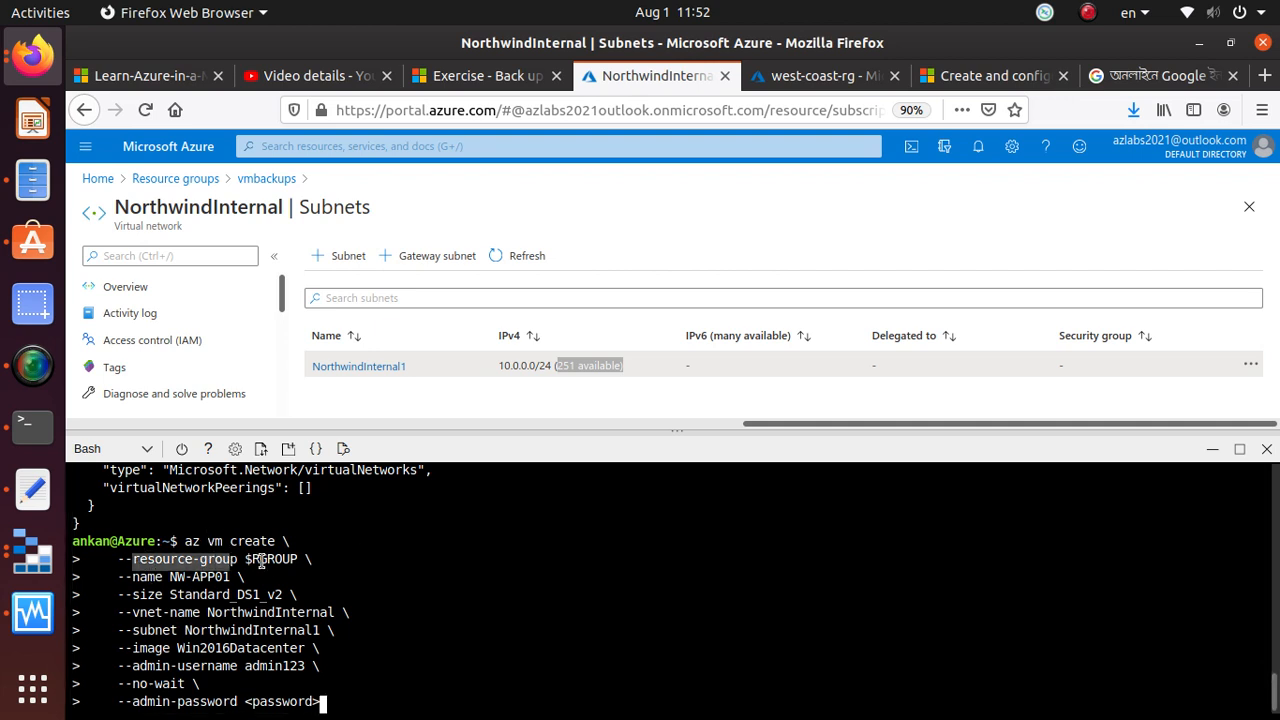
{"action": "left_click_drag", "start_coordinate": [169, 577], "coordinate": [235, 573]}
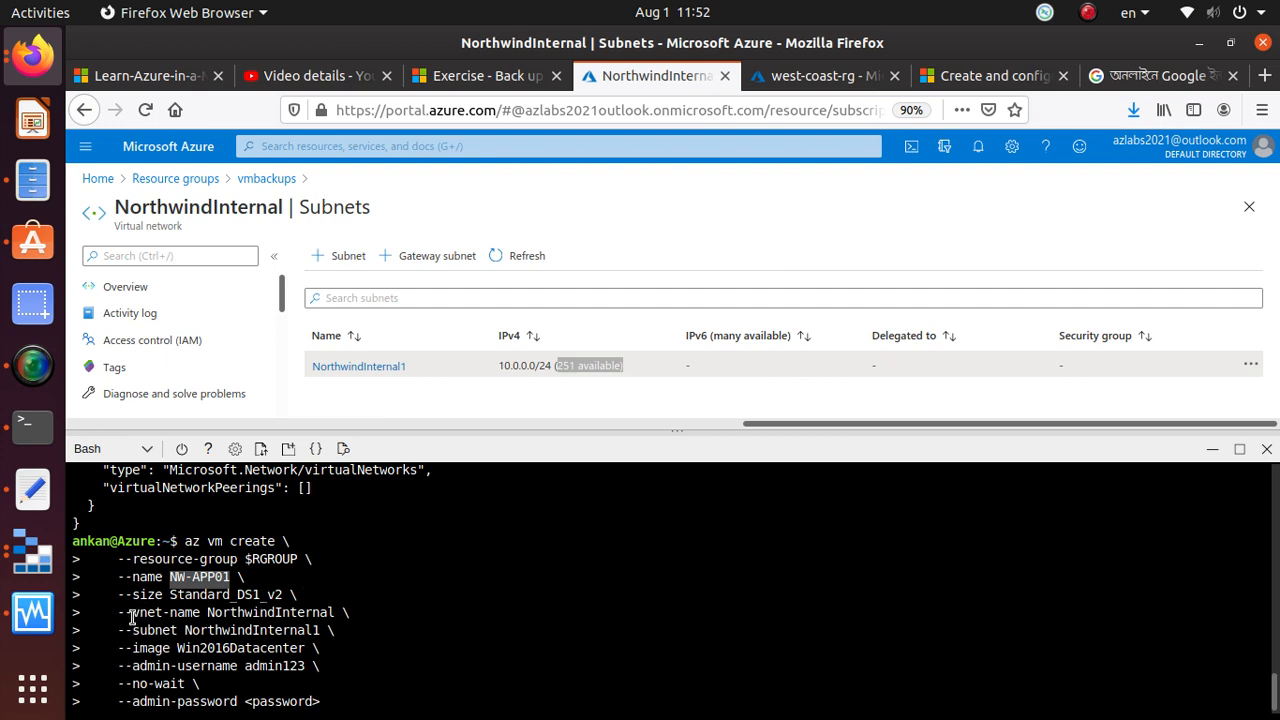
{"action": "left_click_drag", "start_coordinate": [208, 612], "coordinate": [337, 612]}
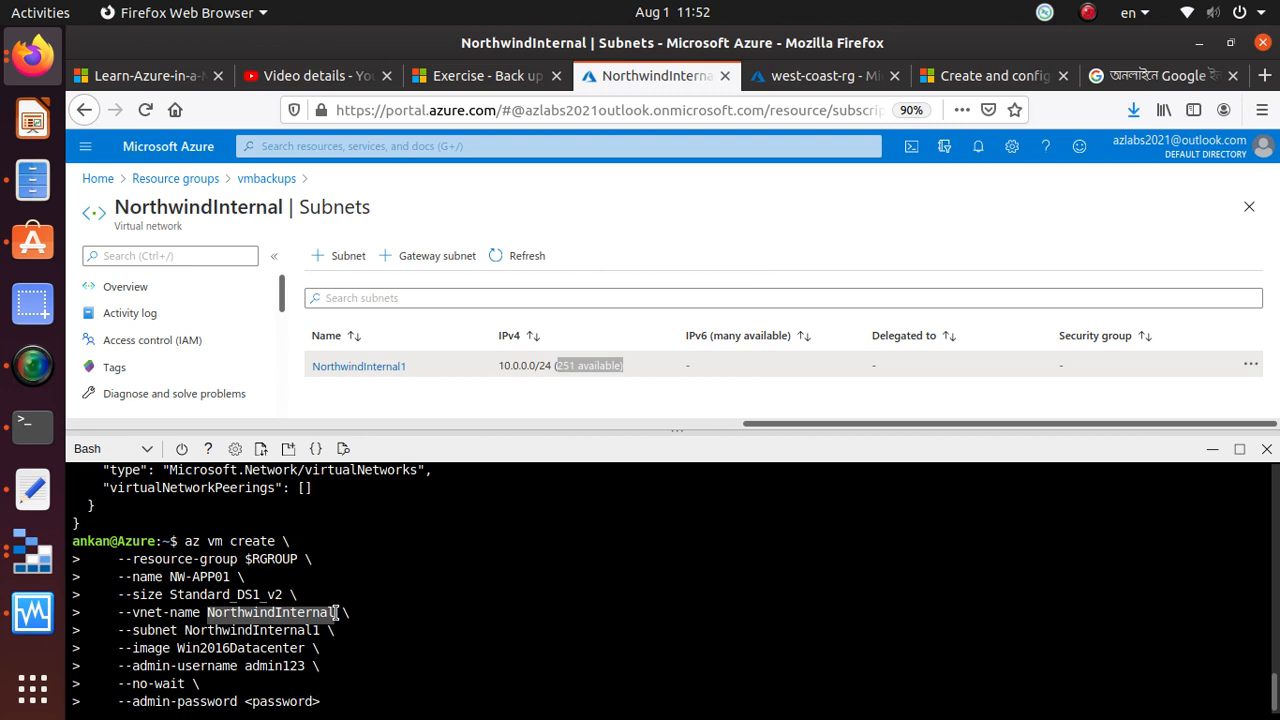
{"action": "left_click_drag", "start_coordinate": [184, 630], "coordinate": [322, 630]}
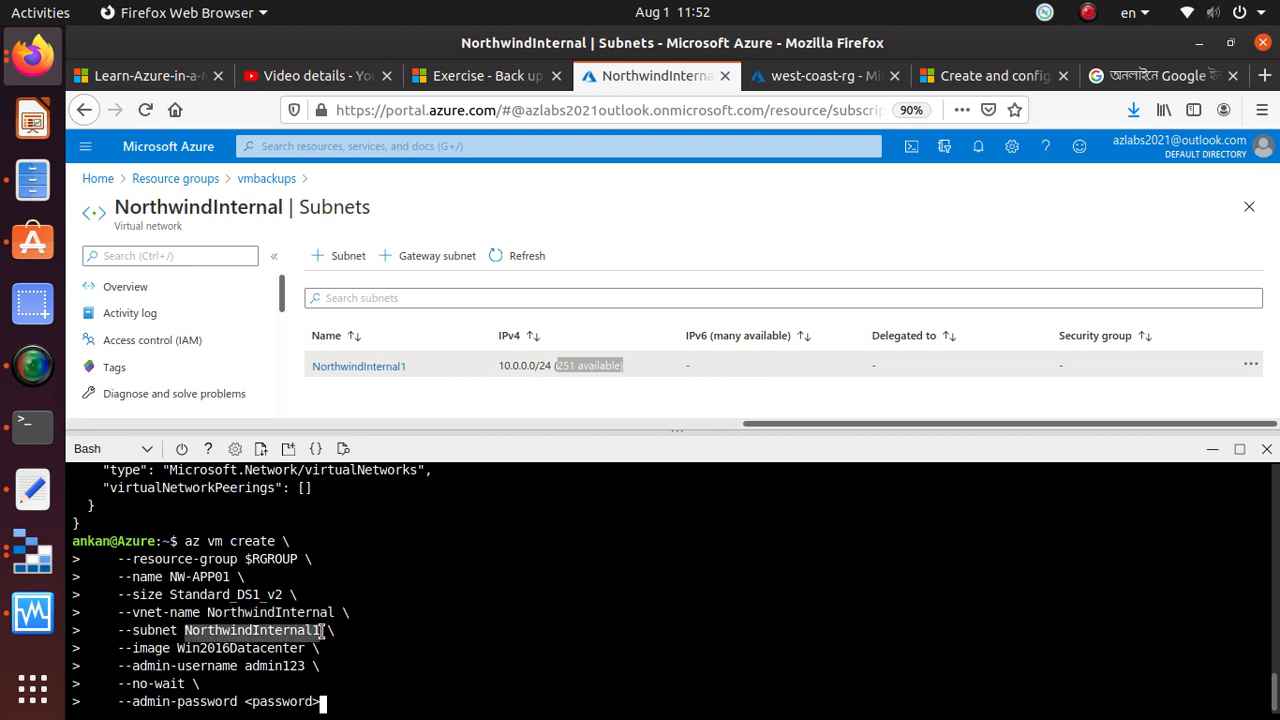
{"action": "left_click_drag", "start_coordinate": [177, 648], "coordinate": [305, 648]}
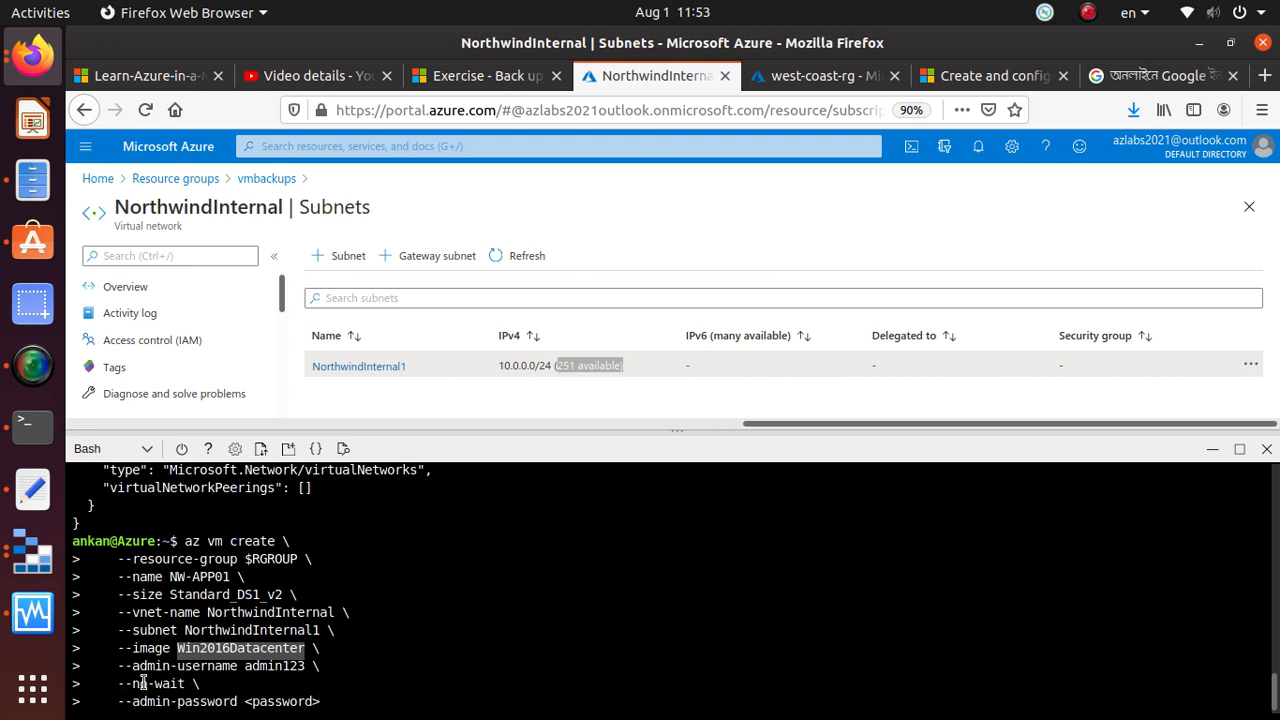
{"action": "left_click_drag", "start_coordinate": [244, 667], "coordinate": [309, 670]}
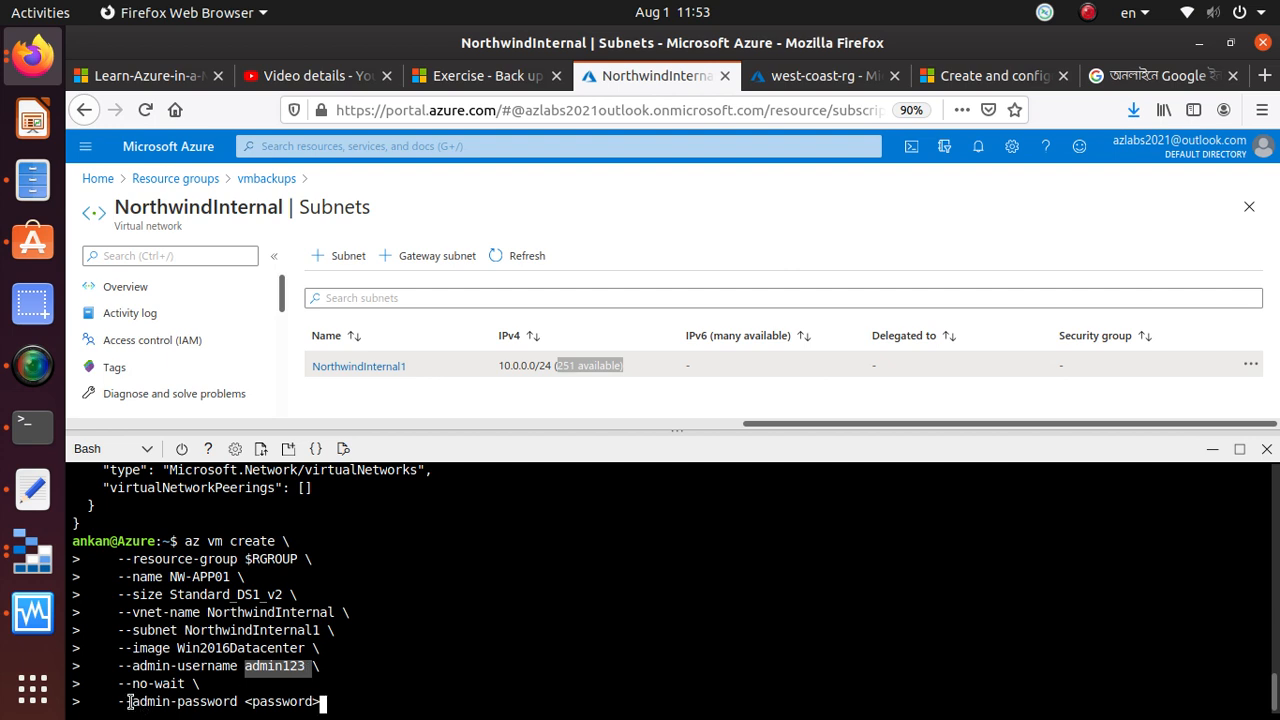
Delete the <password> placeholder after --admin-password in the pending NW-APP01 command
{"action": "left_click_drag", "start_coordinate": [328, 702], "coordinate": [248, 700]}
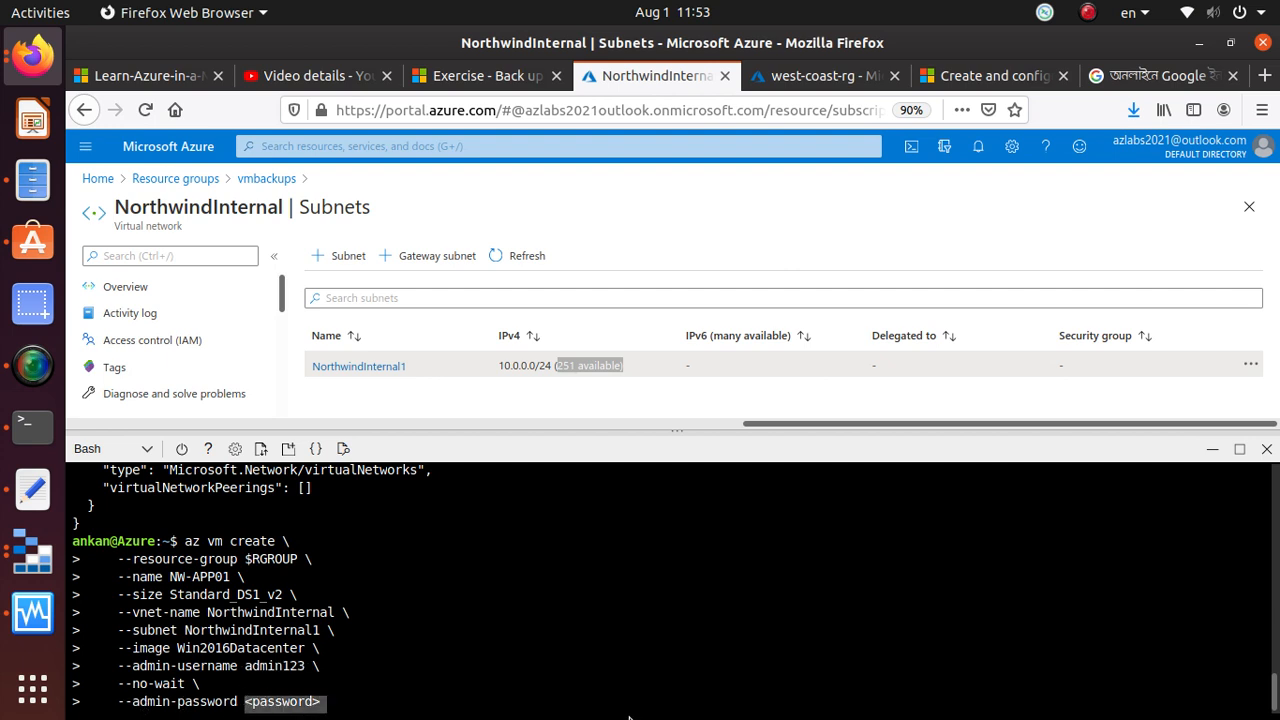
{"action": "key", "text": "BackSpace"}
{"action": "key", "text": "BackSpace"}
{"action": "key", "text": "BackSpace"}
{"action": "key", "text": "BackSpace"}
{"action": "key", "text": "BackSpace"}
{"action": "key", "text": "BackSpace"}
{"action": "key", "text": "BackSpace"}
{"action": "key", "text": "BackSpace"}
{"action": "key", "text": "BackSpace"}
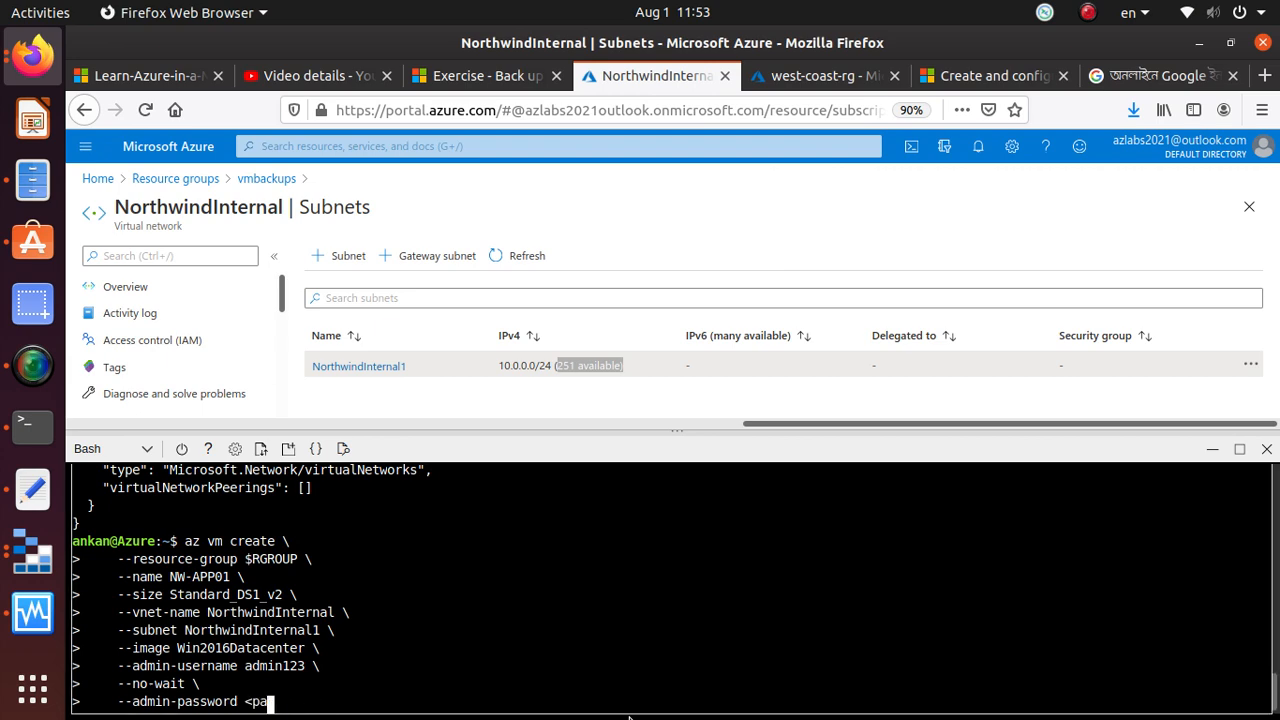
{"action": "key", "text": "alt+Tab"}
{"action": "key", "text": "alt+Tab"}
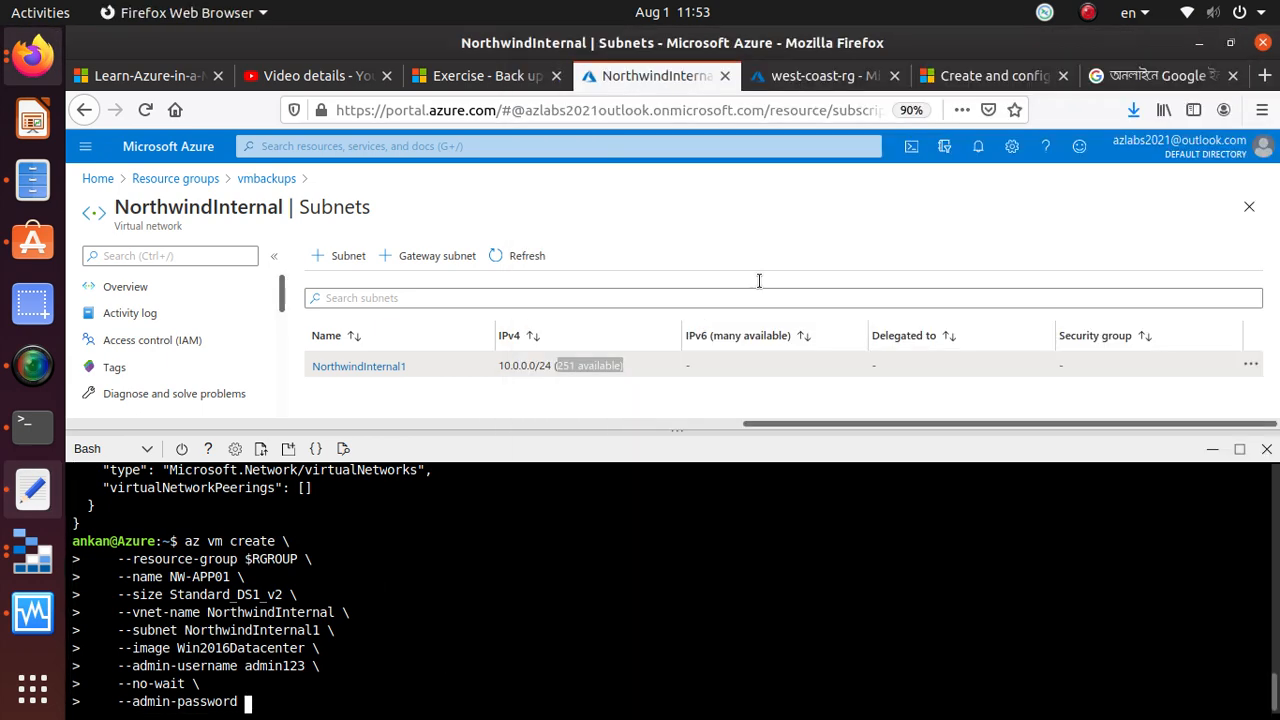
Return to the Microsoft Learn exercise and check its instruction on replacing <password> in the NW-APP01 command
{"action": "left_click", "coordinate": [805, 80]}
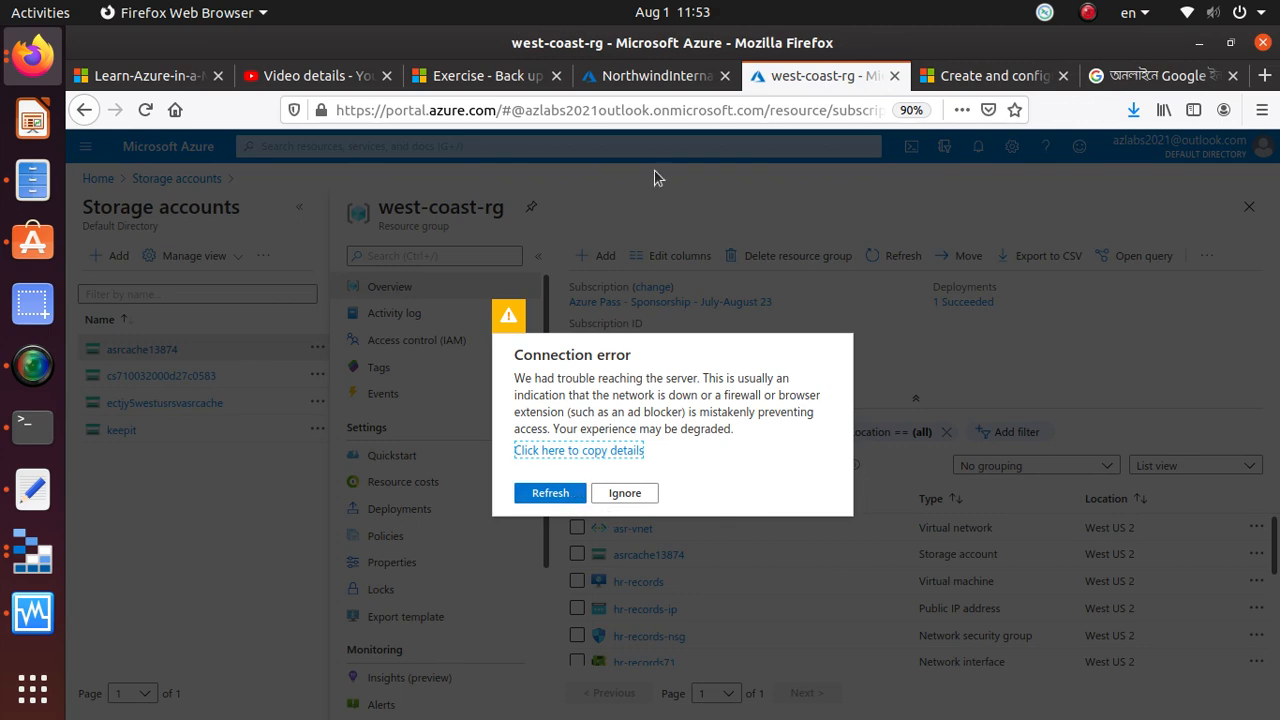
{"action": "left_click", "coordinate": [468, 75]}
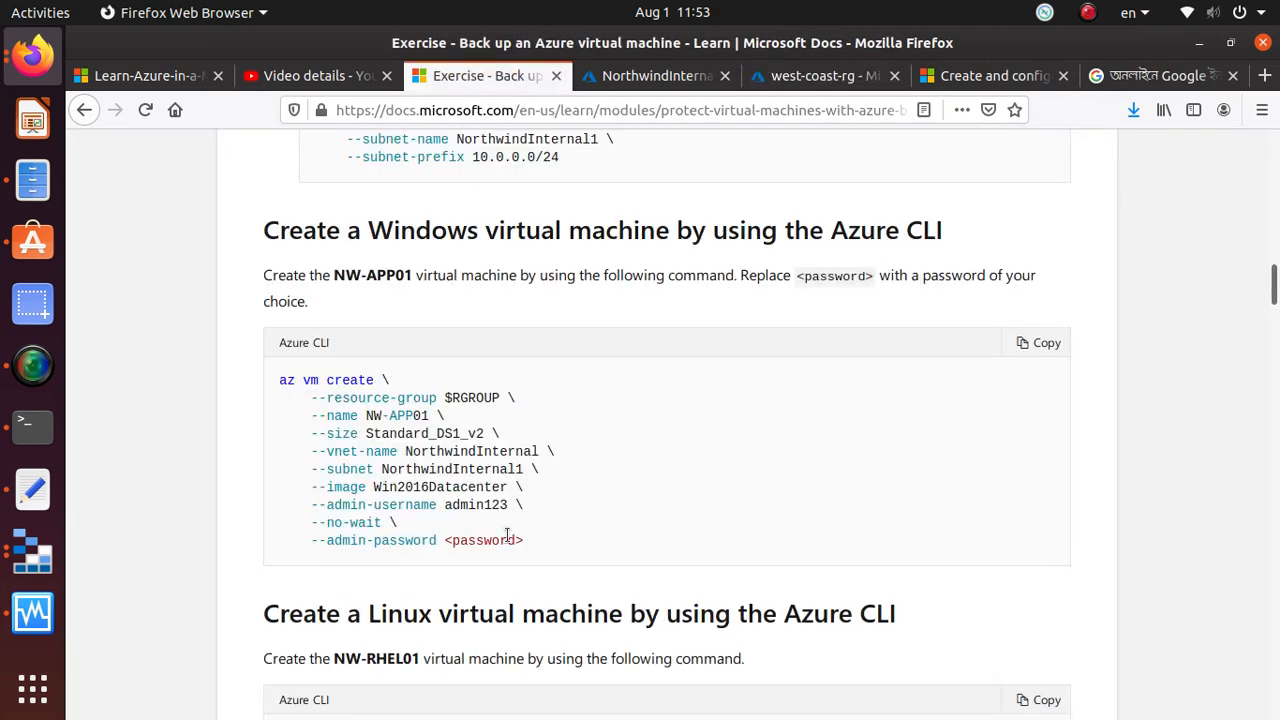
{"action": "scroll", "coordinate": [276, 511], "scroll_direction": "down", "scroll_amount": 2}
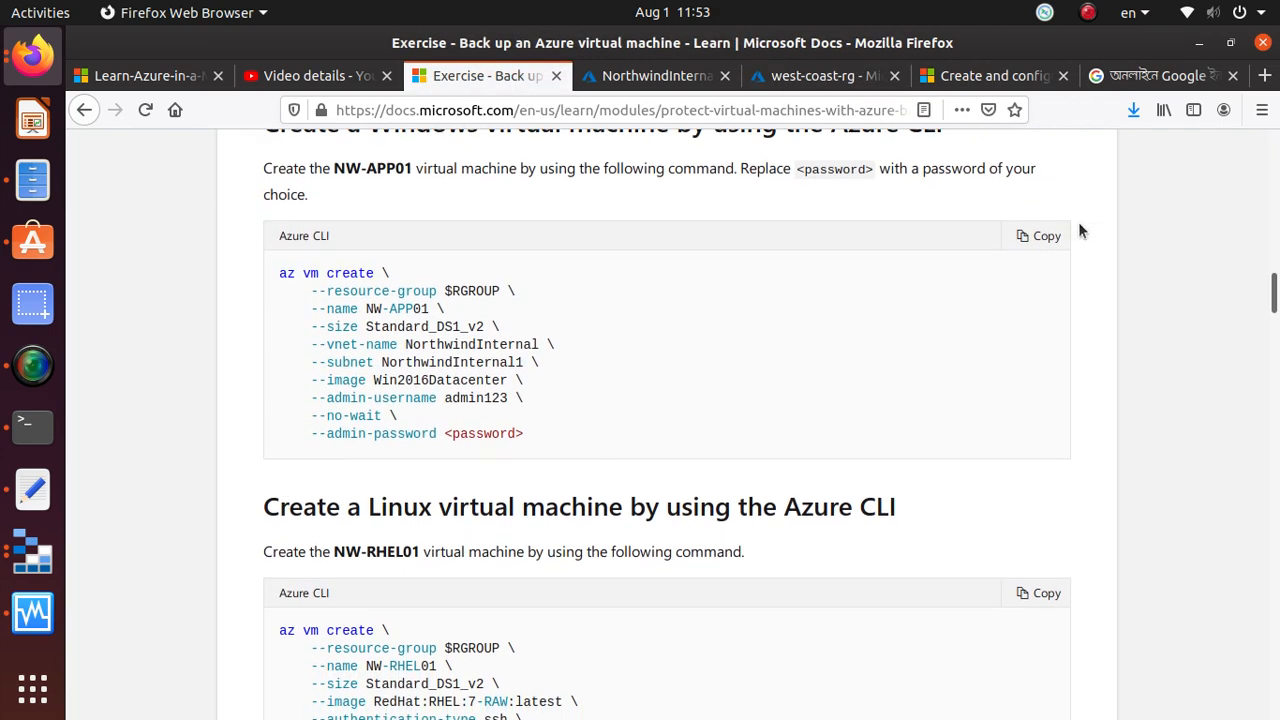
{"action": "left_click_drag", "start_coordinate": [741, 170], "coordinate": [1065, 169]}
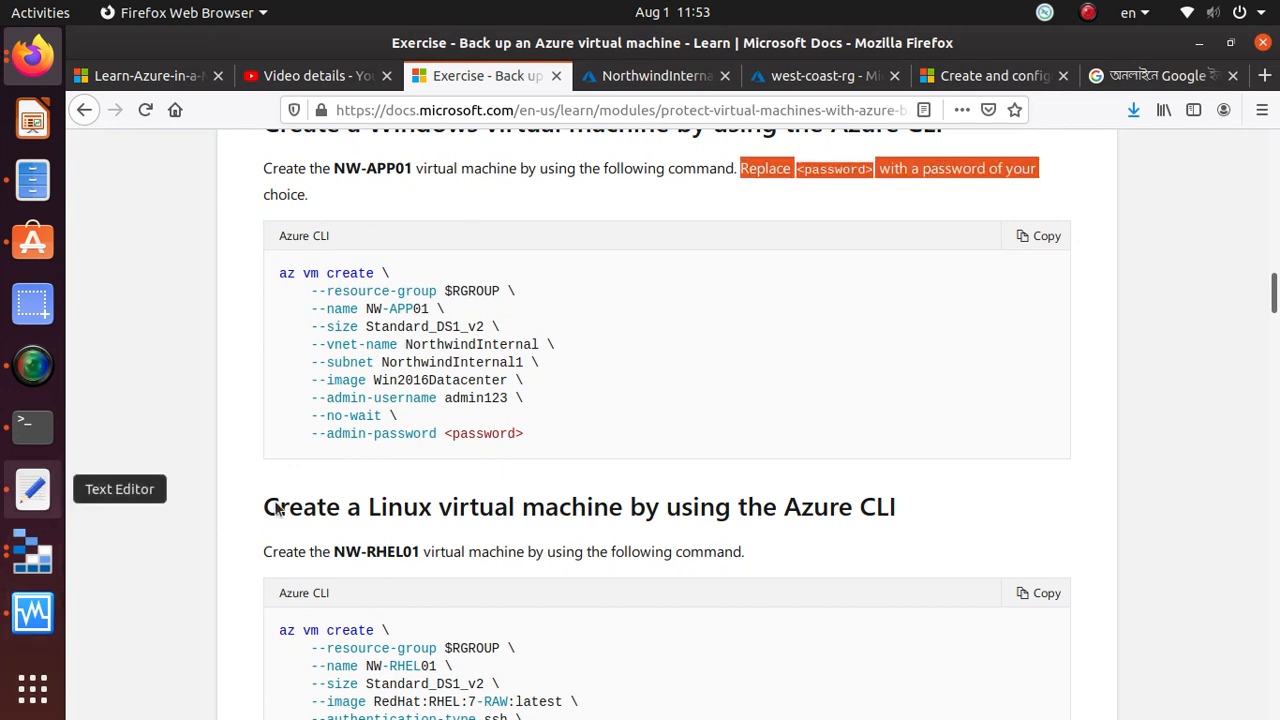
Switch to Text Editor, enter the VM's admin password on a new line below the saved commands and select it for copying
{"action": "key", "text": "alt+Tab"}
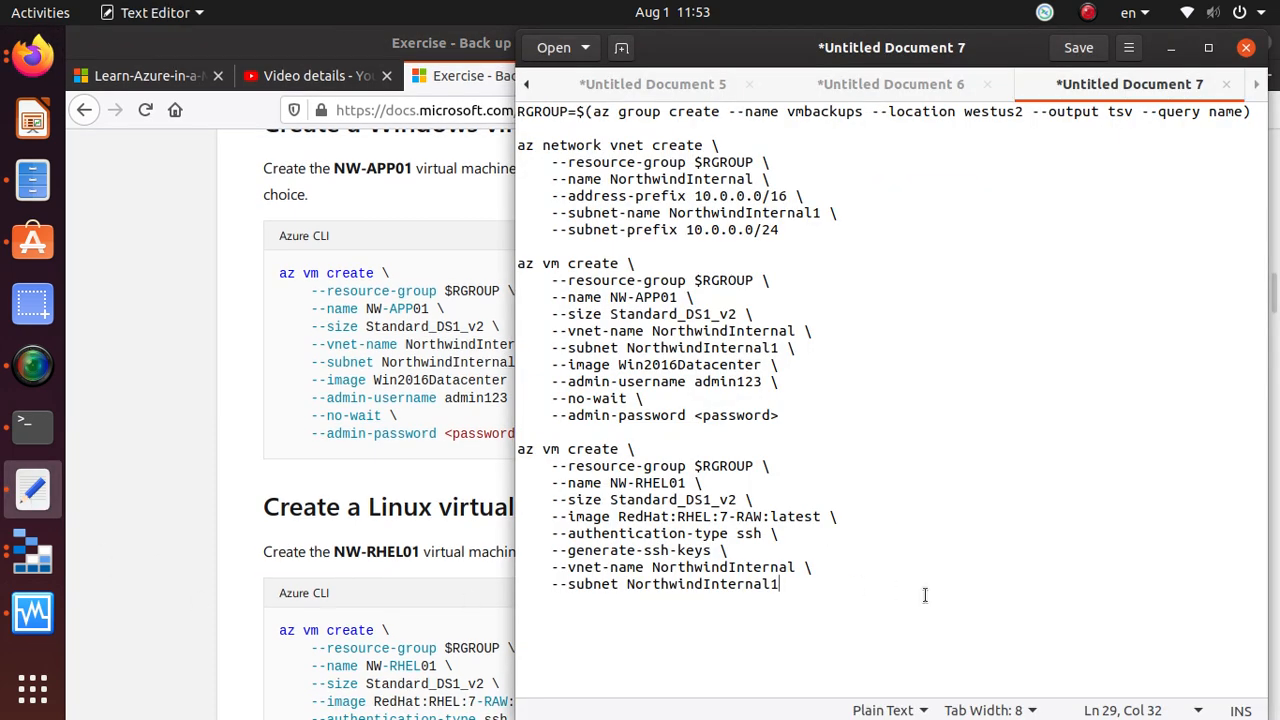
{"action": "key", "text": "Return"}
{"action": "key", "text": "Return"}
{"action": "key", "text": "Return"}
{"action": "key", "text": "Return"}
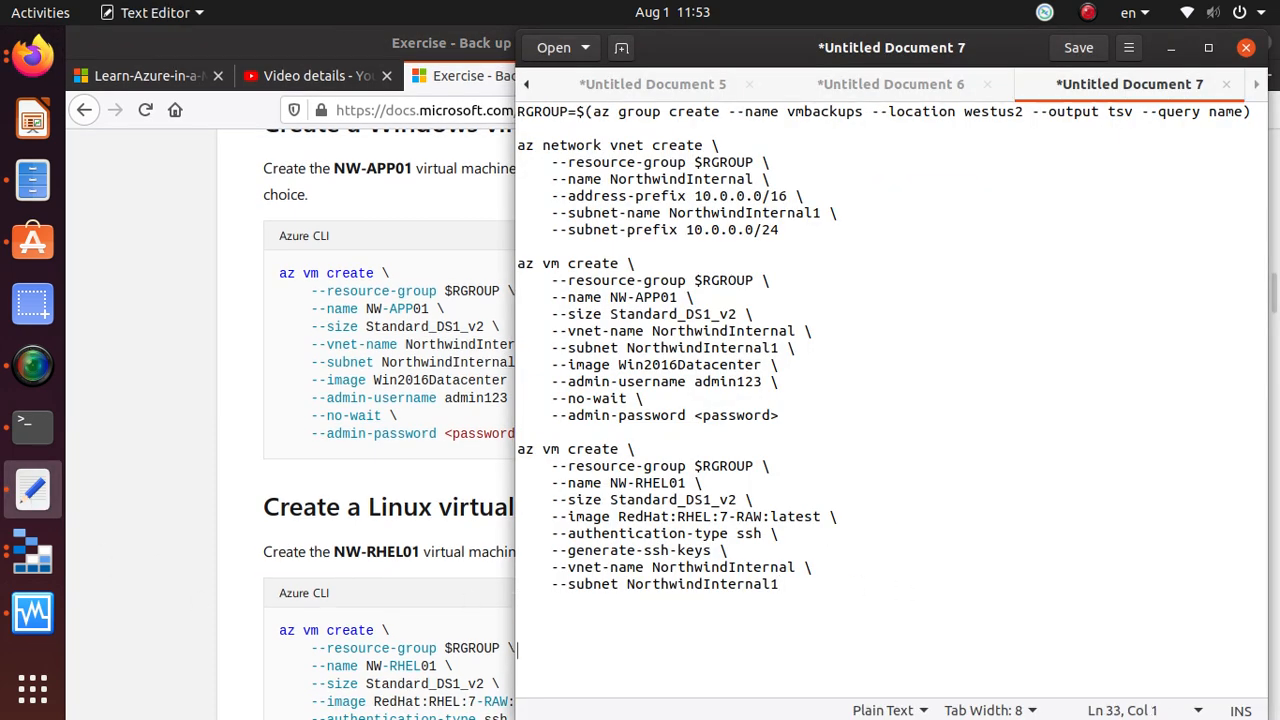
{"action": "type", "text": "P"}
{"action": "type", "text": "wor"}
{"action": "key", "text": "BackSpace"}
{"action": "key", "text": "BackSpace"}
{"action": "key", "text": "BackSpace"}
{"action": "type", "text": ".rd1234"}
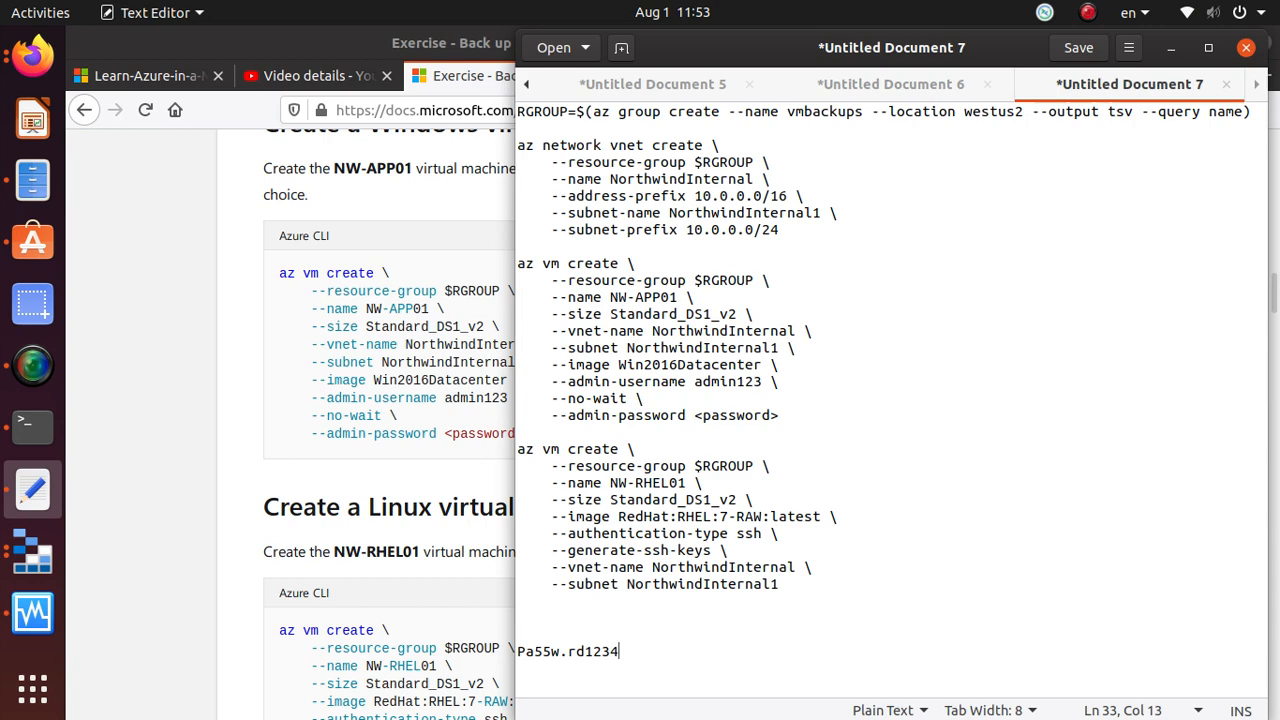
{"action": "left_click_drag", "start_coordinate": [653, 651], "coordinate": [503, 648]}
{"action": "key", "text": "ctrl+c"}
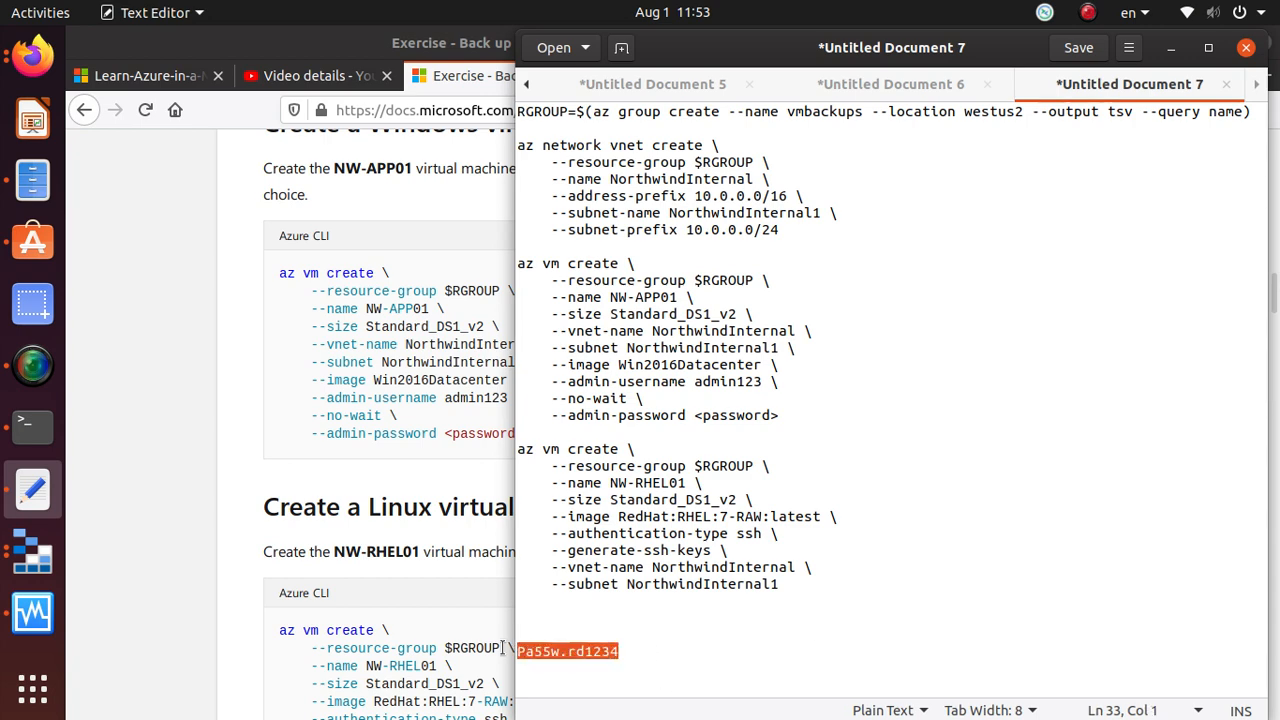
Paste the admin password after --admin-password in Cloud Shell, run the command to create NW-APP01, and review its --no-wait option
{"action": "key", "text": "alt+Tab"}
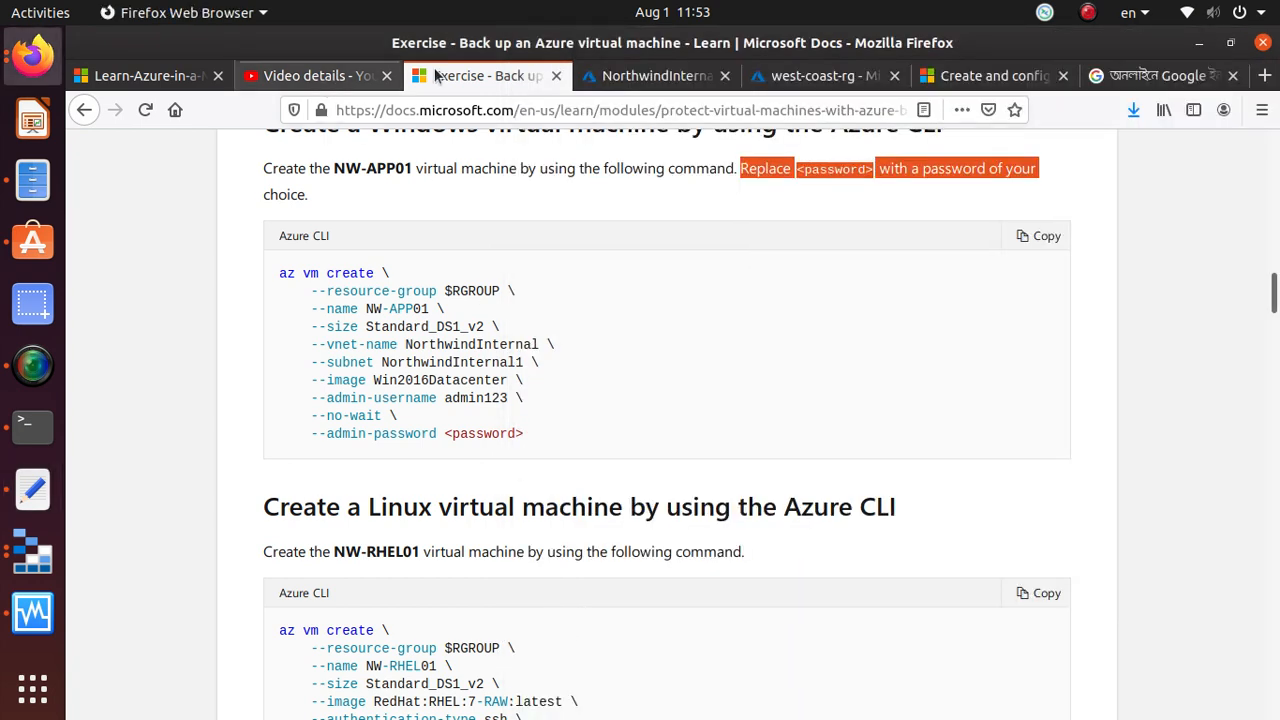
{"action": "left_click", "coordinate": [650, 76]}
{"action": "right_click", "coordinate": [277, 703]}
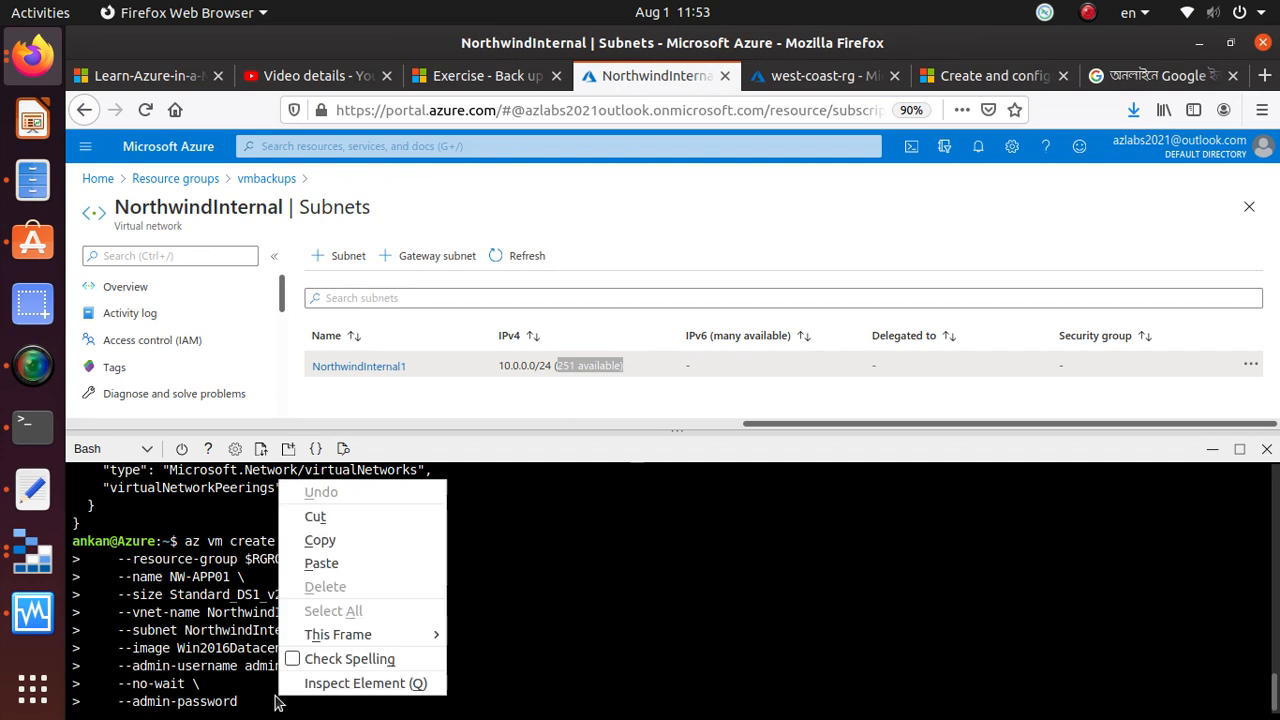
{"action": "left_click", "coordinate": [322, 564]}
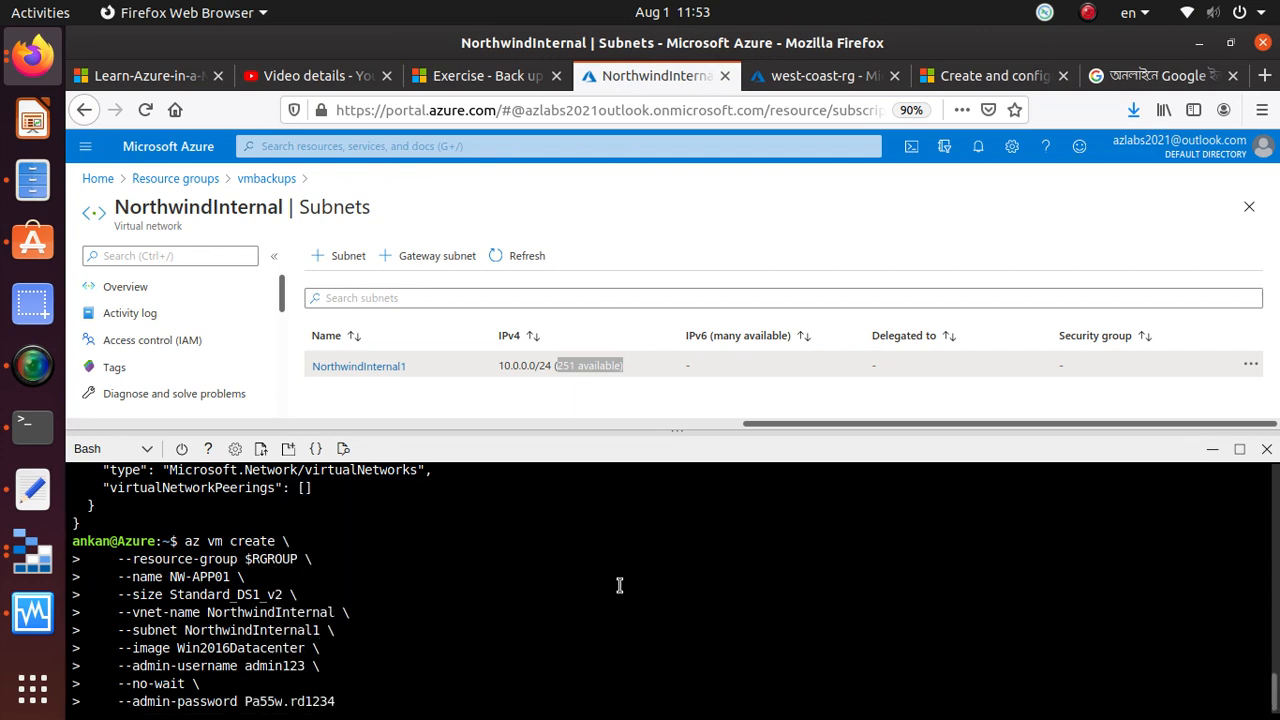
{"action": "key", "text": "Return"}
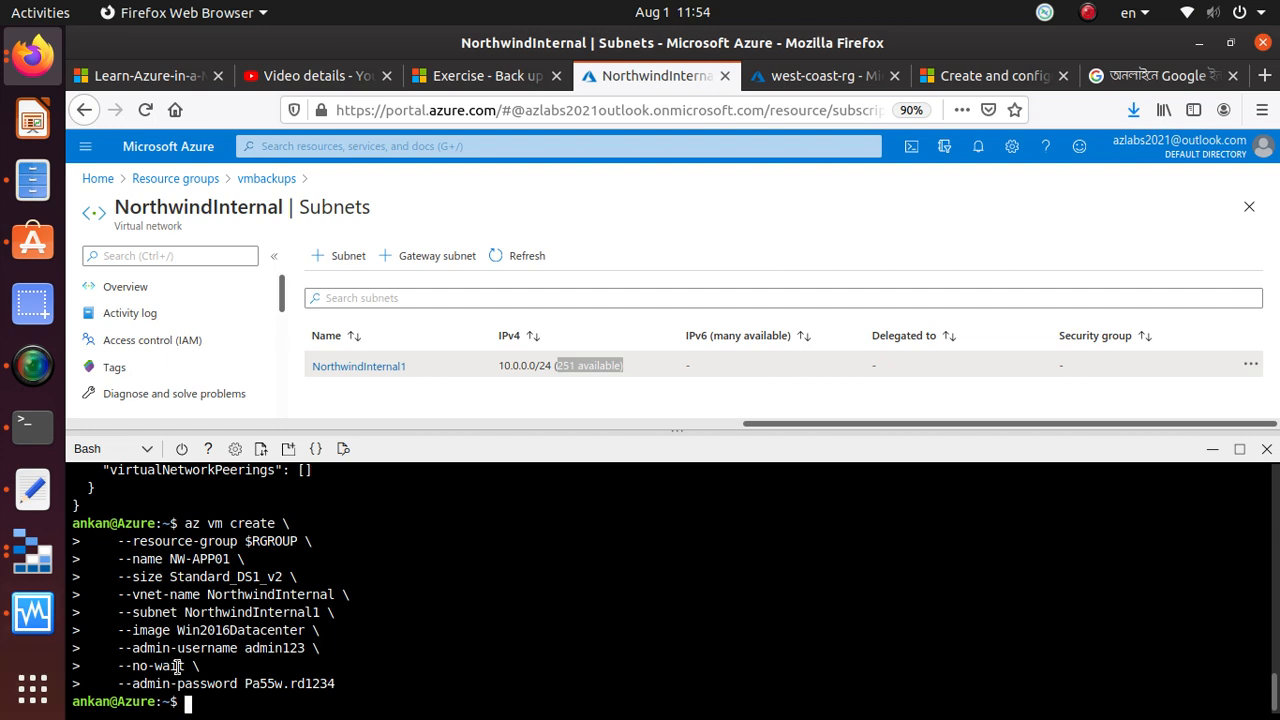
{"action": "left_click_drag", "start_coordinate": [199, 666], "coordinate": [104, 668]}
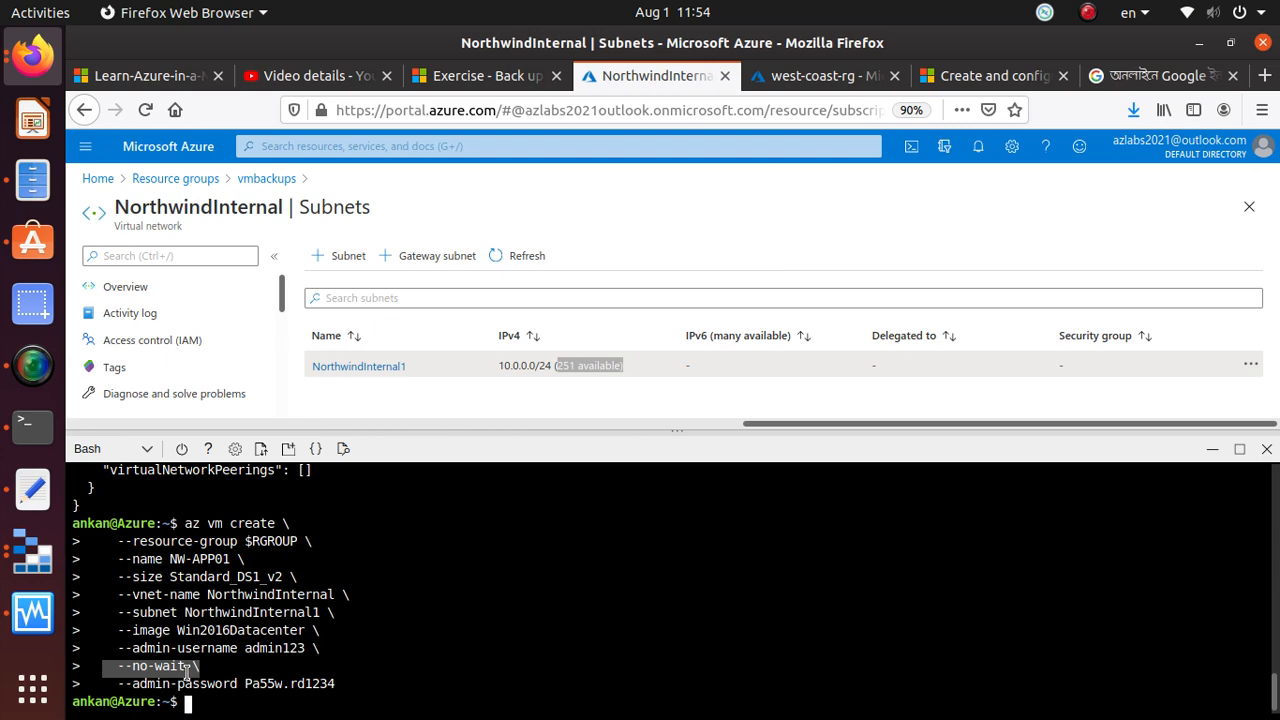
Copy the exercise's az vm create command for the NW-RHEL01 Linux virtual machine and paste it at the Cloud Shell prompt
{"action": "left_click", "coordinate": [487, 75]}
{"action": "scroll", "coordinate": [475, 652], "scroll_direction": "down", "scroll_amount": 3}
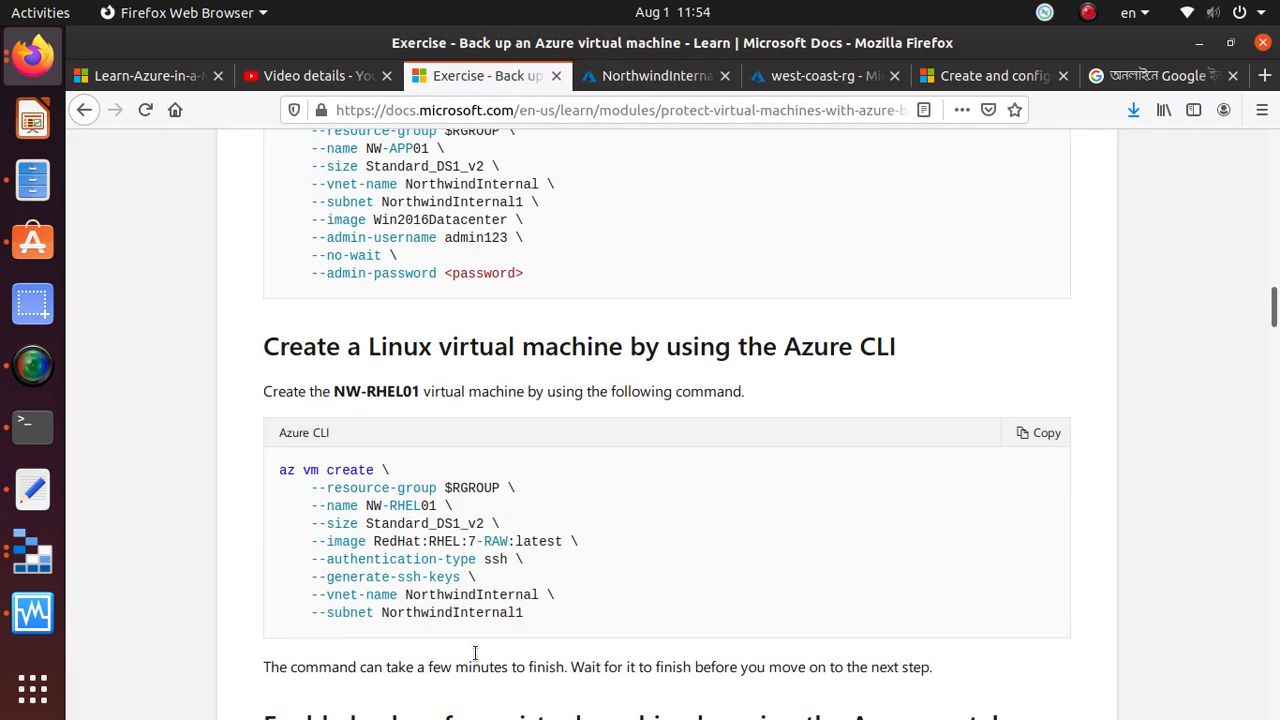
{"action": "scroll", "coordinate": [475, 652], "scroll_direction": "down", "scroll_amount": 2}
{"action": "left_click_drag", "start_coordinate": [535, 507], "coordinate": [263, 371]}
{"action": "left_click", "coordinate": [1030, 328]}
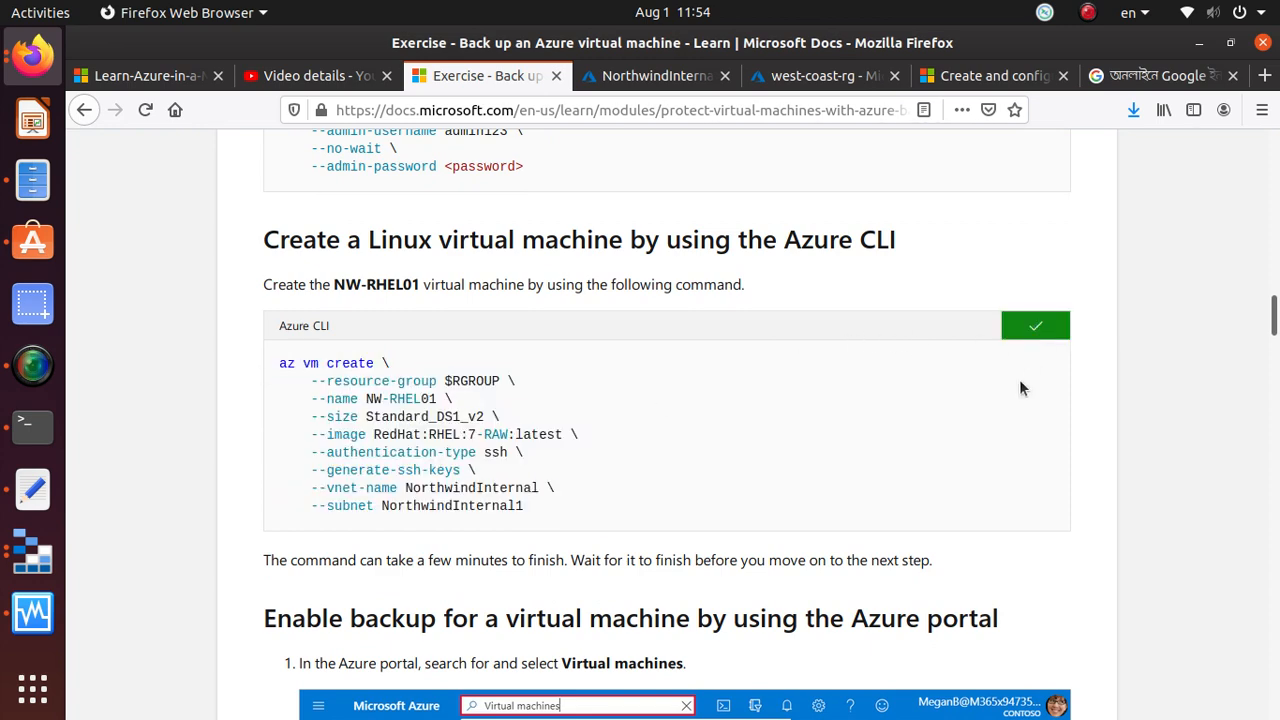
{"action": "key", "text": "alt+Tab"}
{"action": "key", "text": "alt+Tab"}
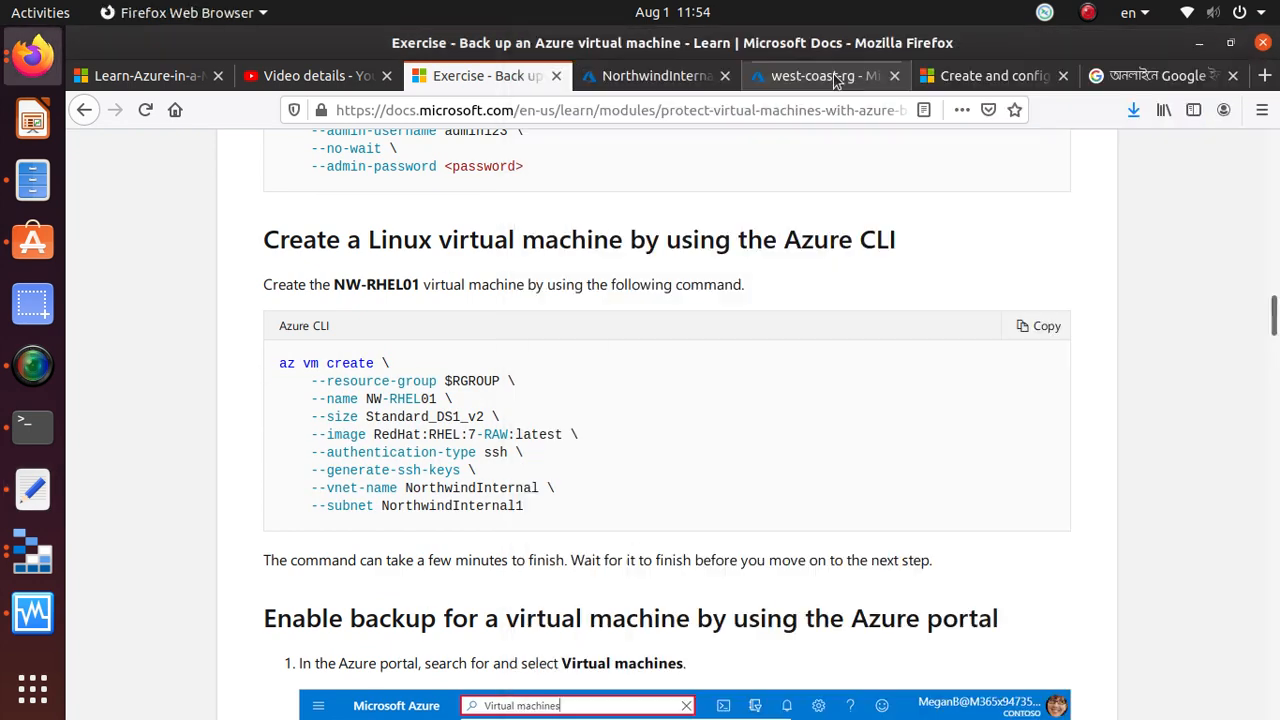
{"action": "left_click", "coordinate": [650, 76]}
{"action": "right_click", "coordinate": [314, 698]}
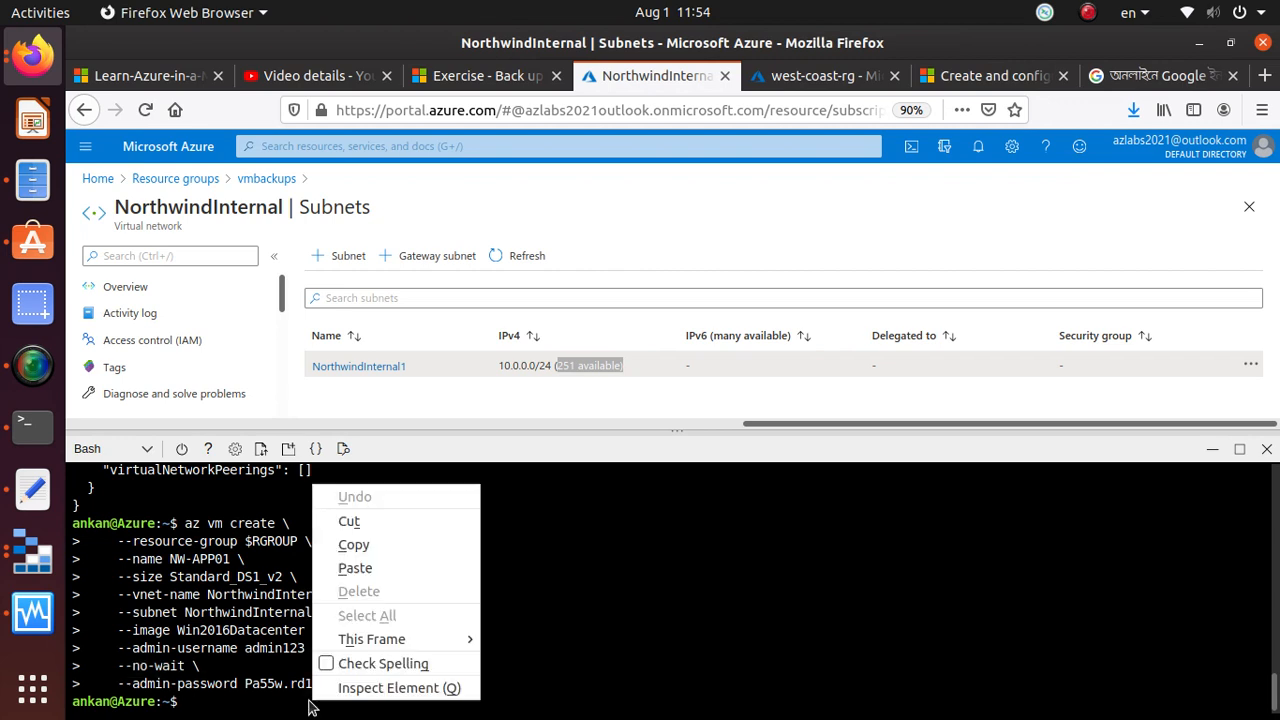
{"action": "left_click", "coordinate": [408, 567]}
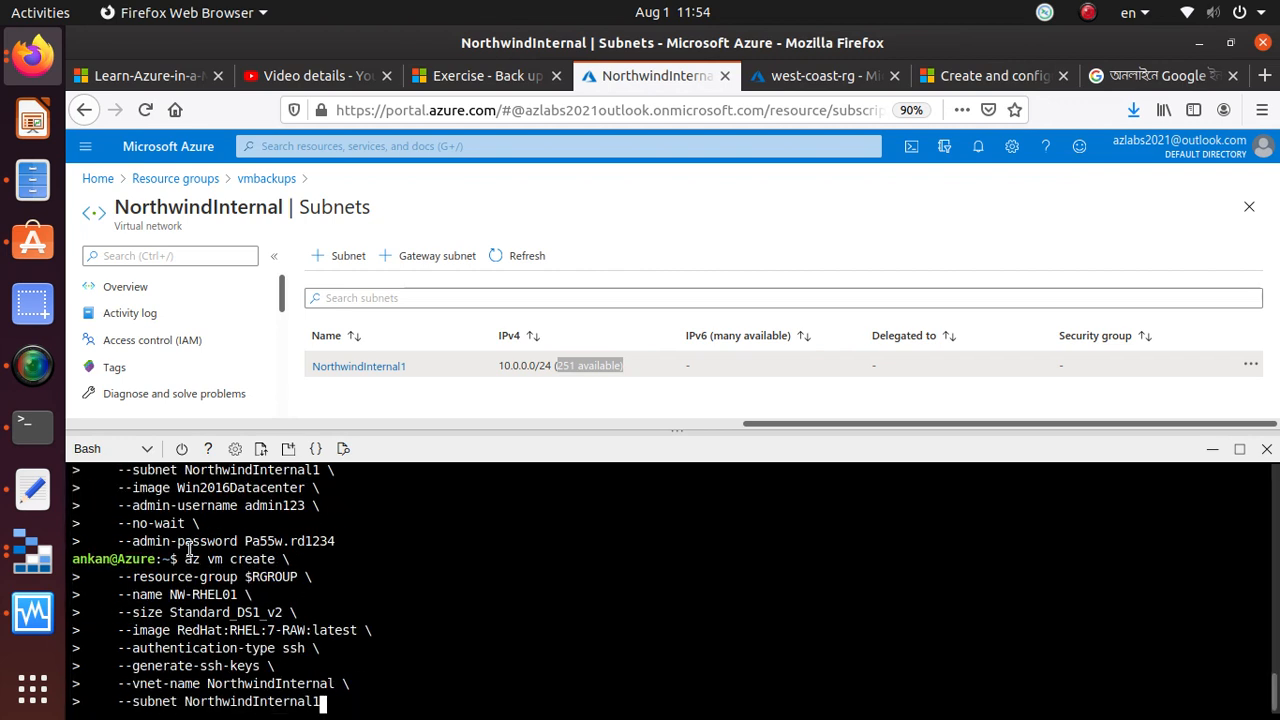
Review the NW-RHEL01 command's name, RedHat:RHEL:7-RAW:latest image and ssh authentication options, and run it to create the Linux virtual machine
{"action": "left_click_drag", "start_coordinate": [185, 560], "coordinate": [275, 560]}
{"action": "left_click", "coordinate": [277, 560]}
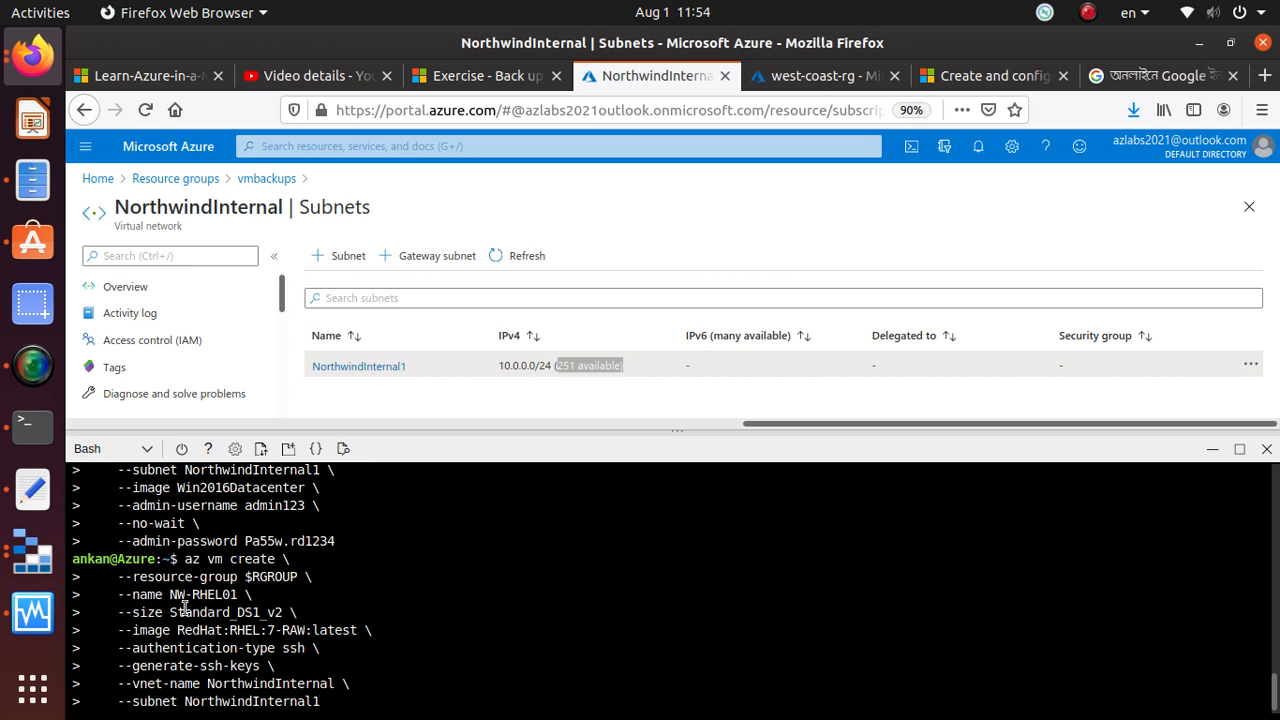
{"action": "left_click_drag", "start_coordinate": [169, 595], "coordinate": [224, 596]}
{"action": "left_click", "coordinate": [200, 593]}
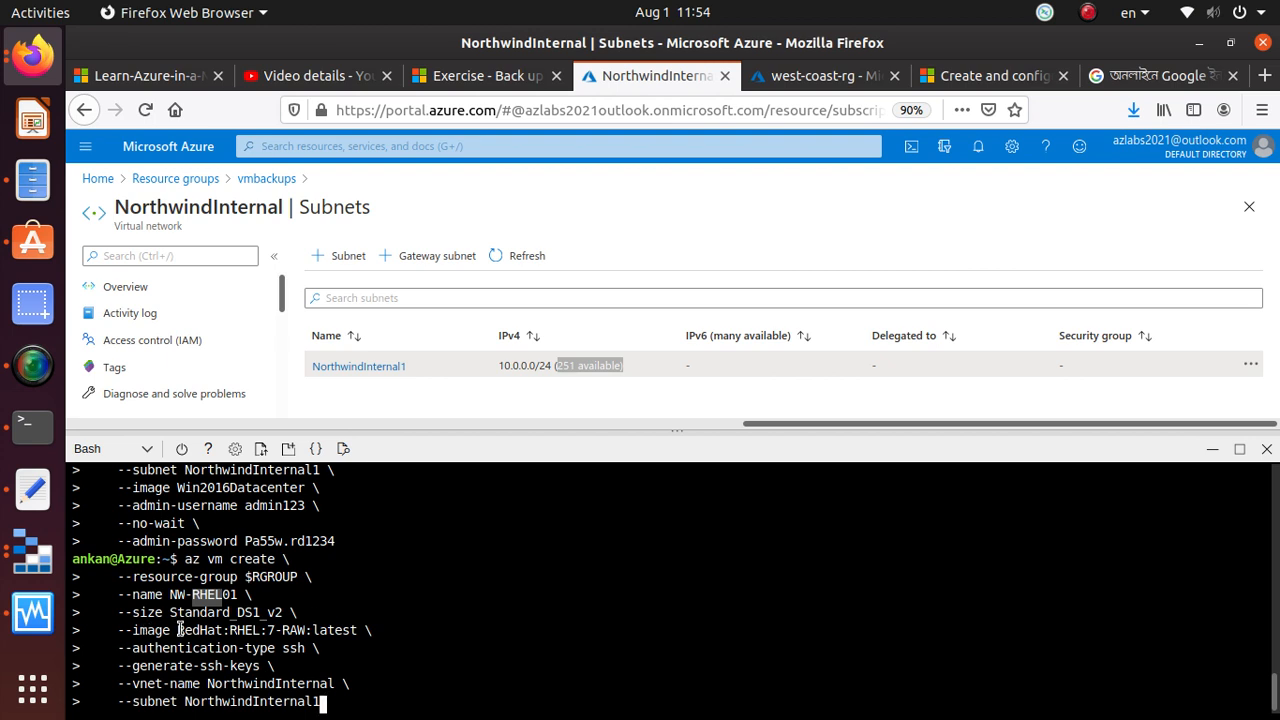
{"action": "left_click_drag", "start_coordinate": [178, 629], "coordinate": [379, 640]}
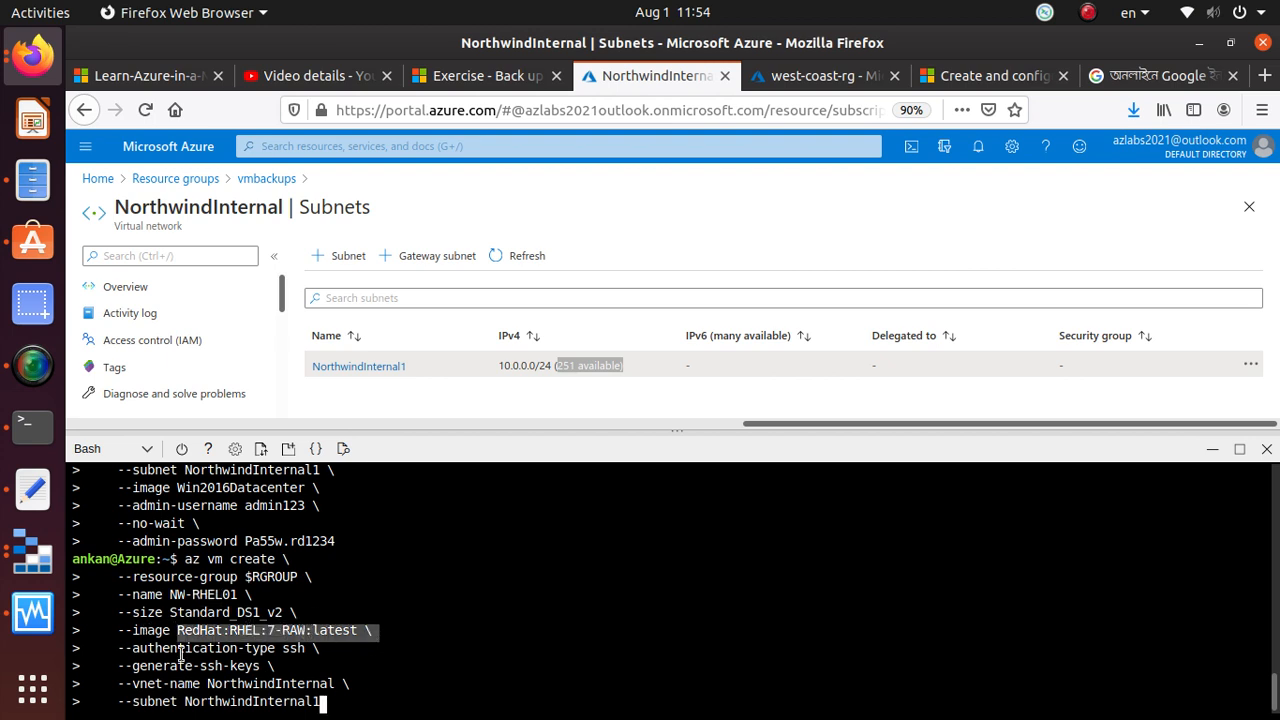
{"action": "double_click", "coordinate": [294, 649]}
{"action": "left_click_drag", "start_coordinate": [307, 660], "coordinate": [307, 649]}
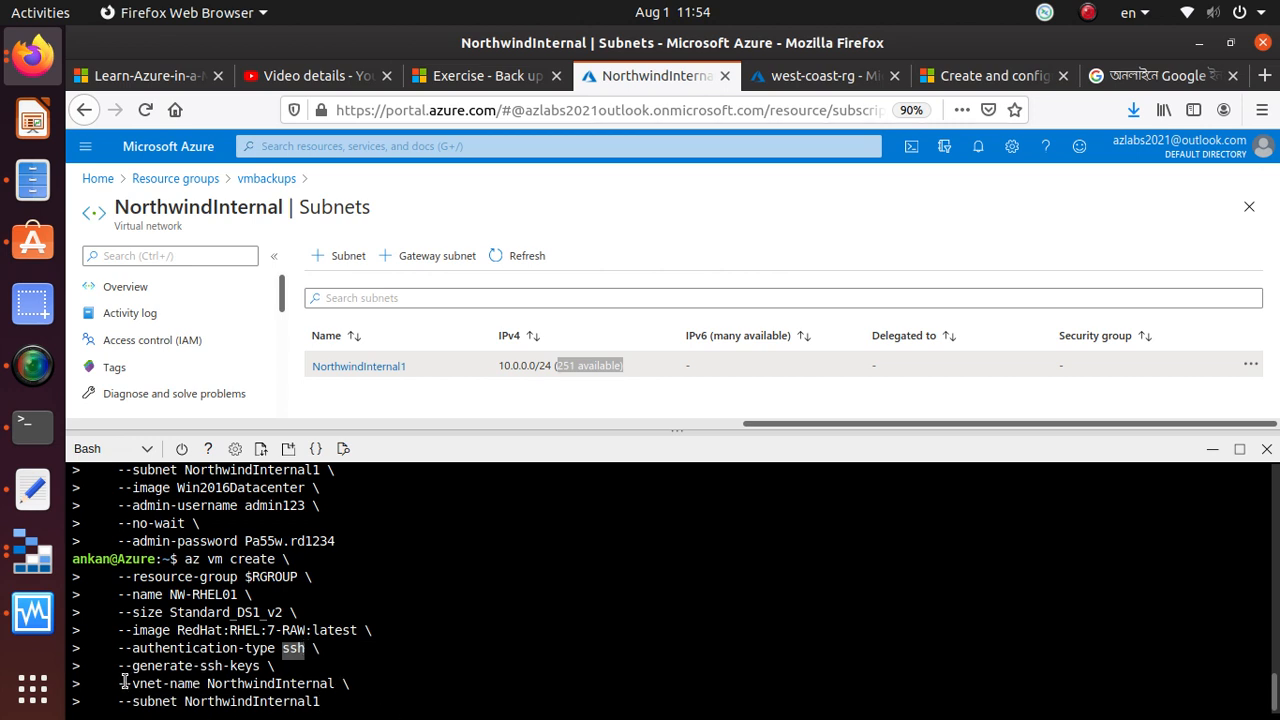
{"action": "left_click", "coordinate": [419, 703]}
{"action": "key", "text": "Return"}
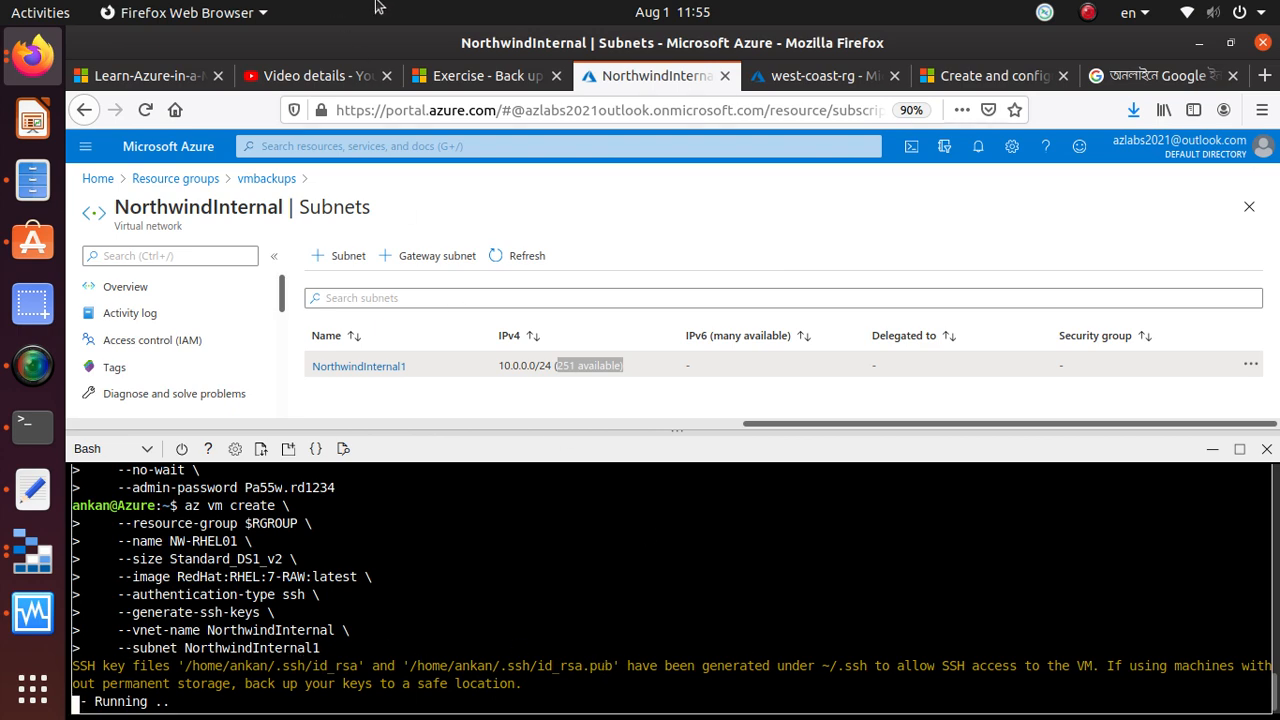
Return to the Microsoft Learn exercise and find the section on enabling backup for a virtual machine by using the Azure portal
{"action": "left_click", "coordinate": [510, 80]}
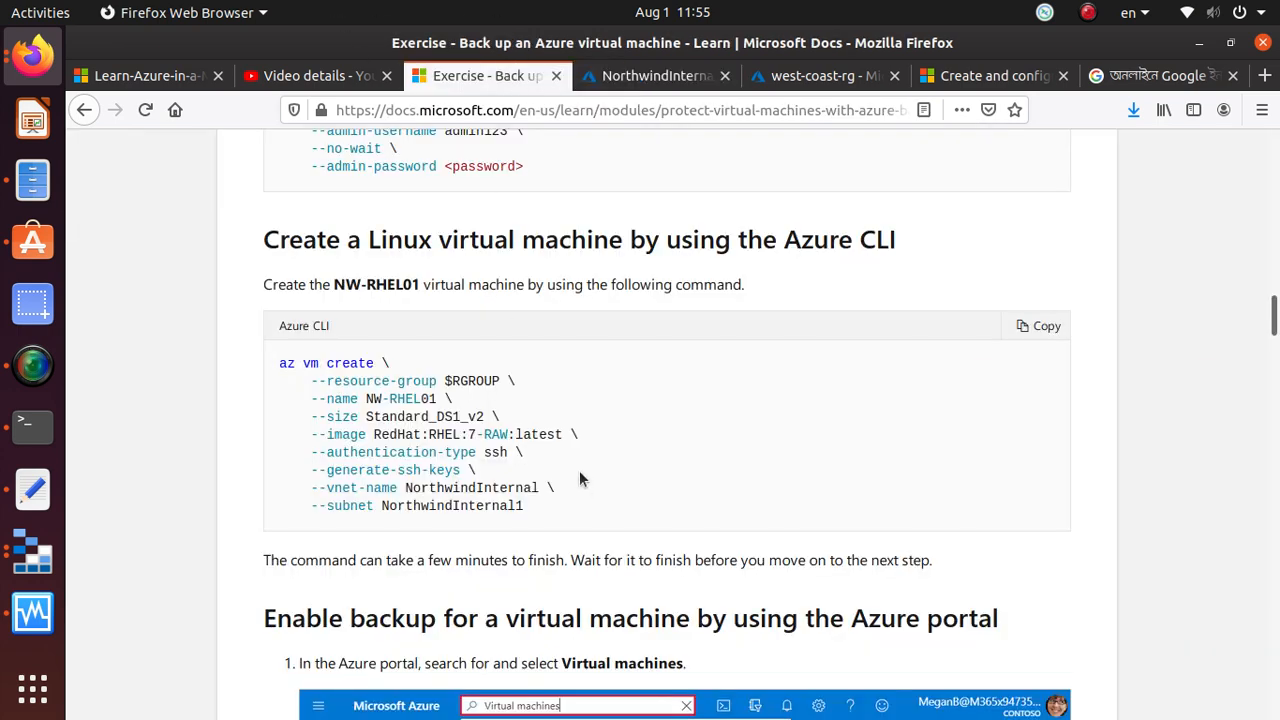
{"action": "scroll", "coordinate": [579, 472], "scroll_direction": "down", "scroll_amount": 4}
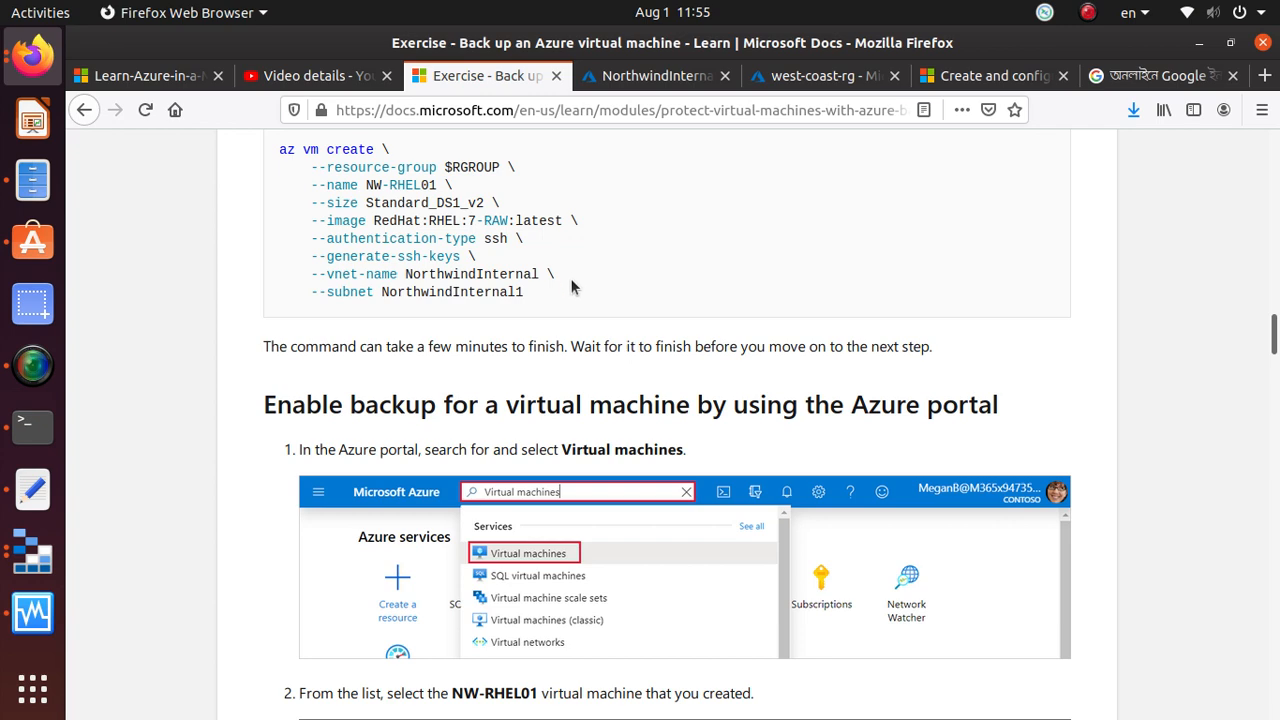
{"action": "scroll", "coordinate": [461, 514], "scroll_direction": "down", "scroll_amount": 3}
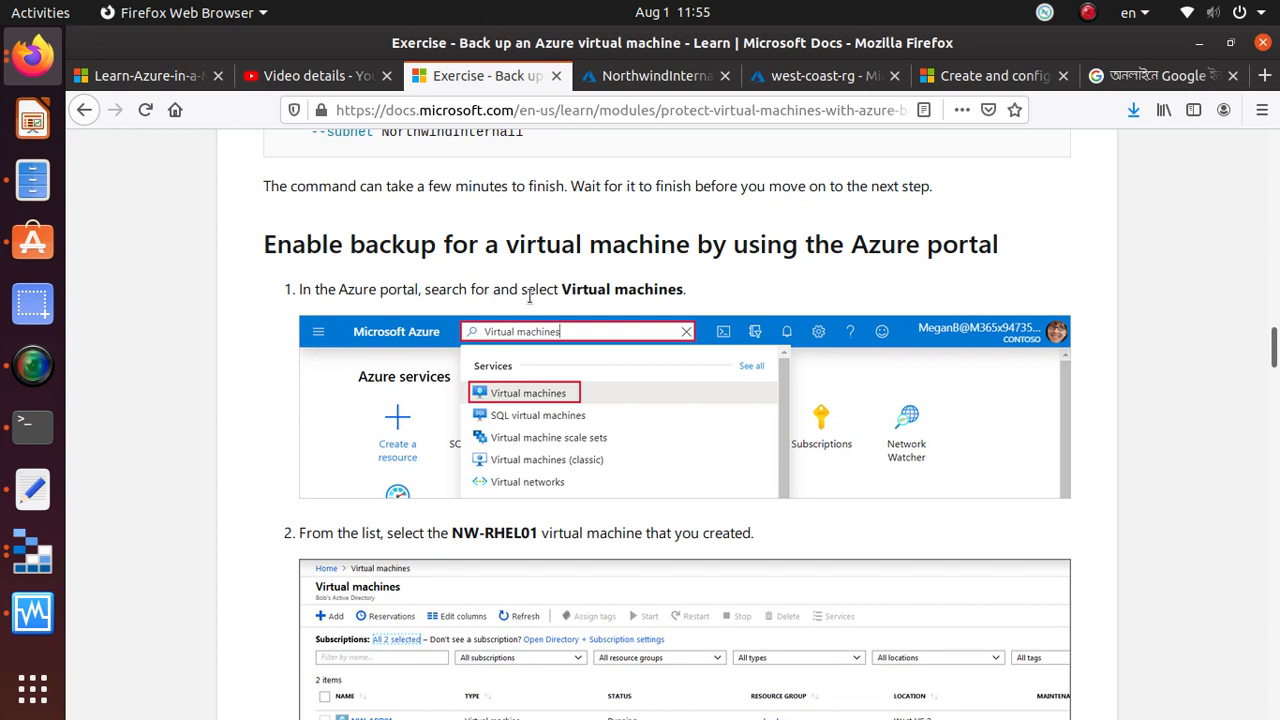
{"action": "left_click_drag", "start_coordinate": [256, 242], "coordinate": [1022, 246]}
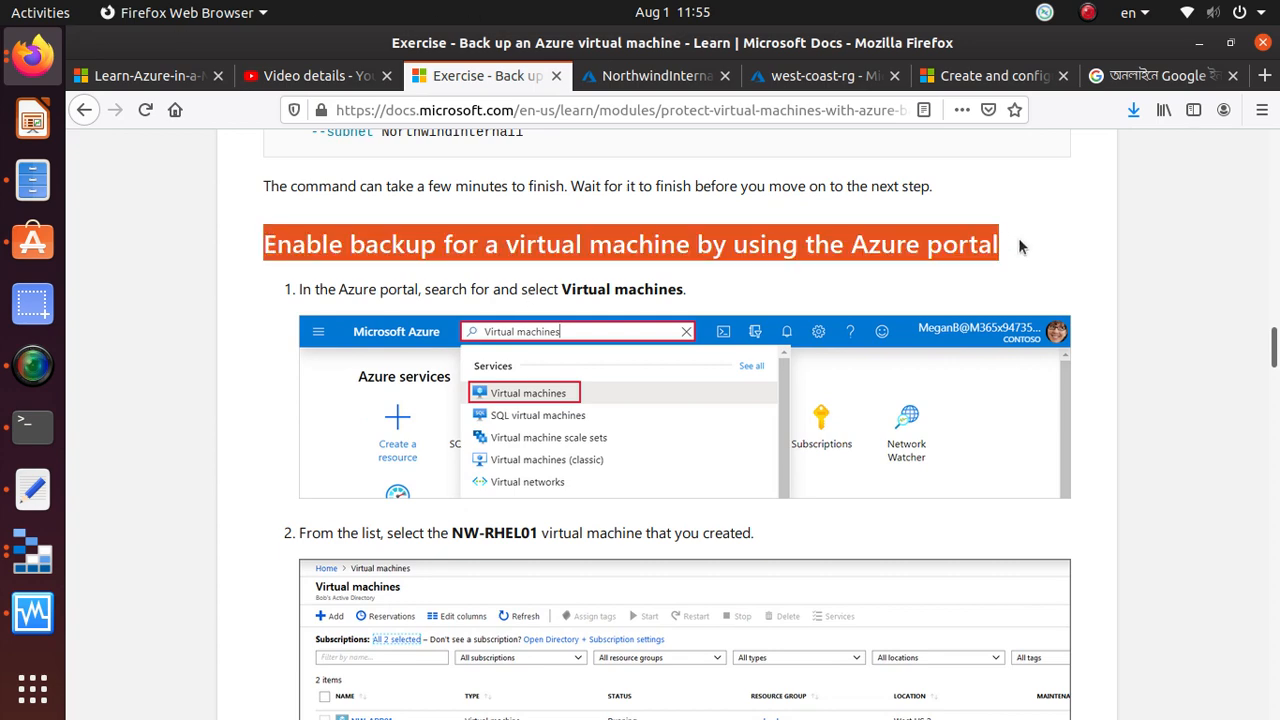
Open the Virtual machines list in the Azure portal, shrink Cloud Shell to show more rows, and check the NW-RHEL01 entry
{"action": "left_click", "coordinate": [632, 86]}
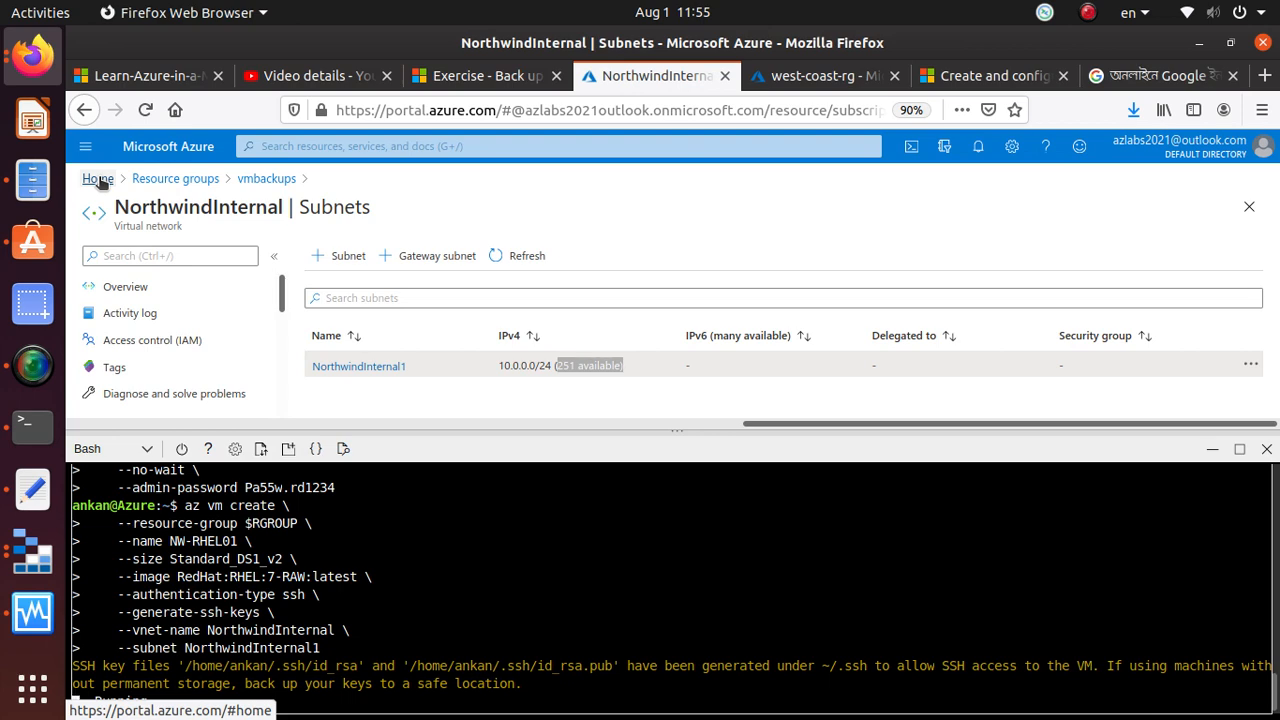
{"action": "left_click", "coordinate": [395, 147]}
{"action": "type", "text": "virta"}
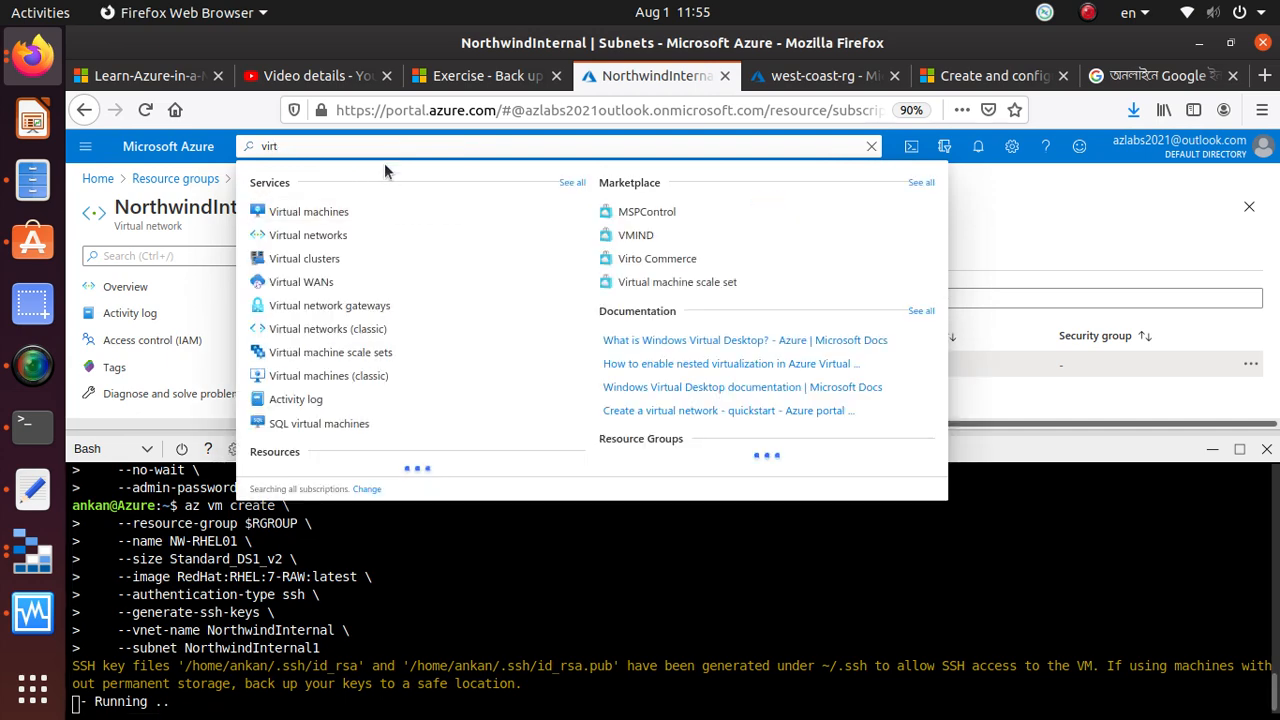
{"action": "left_click", "coordinate": [374, 210]}
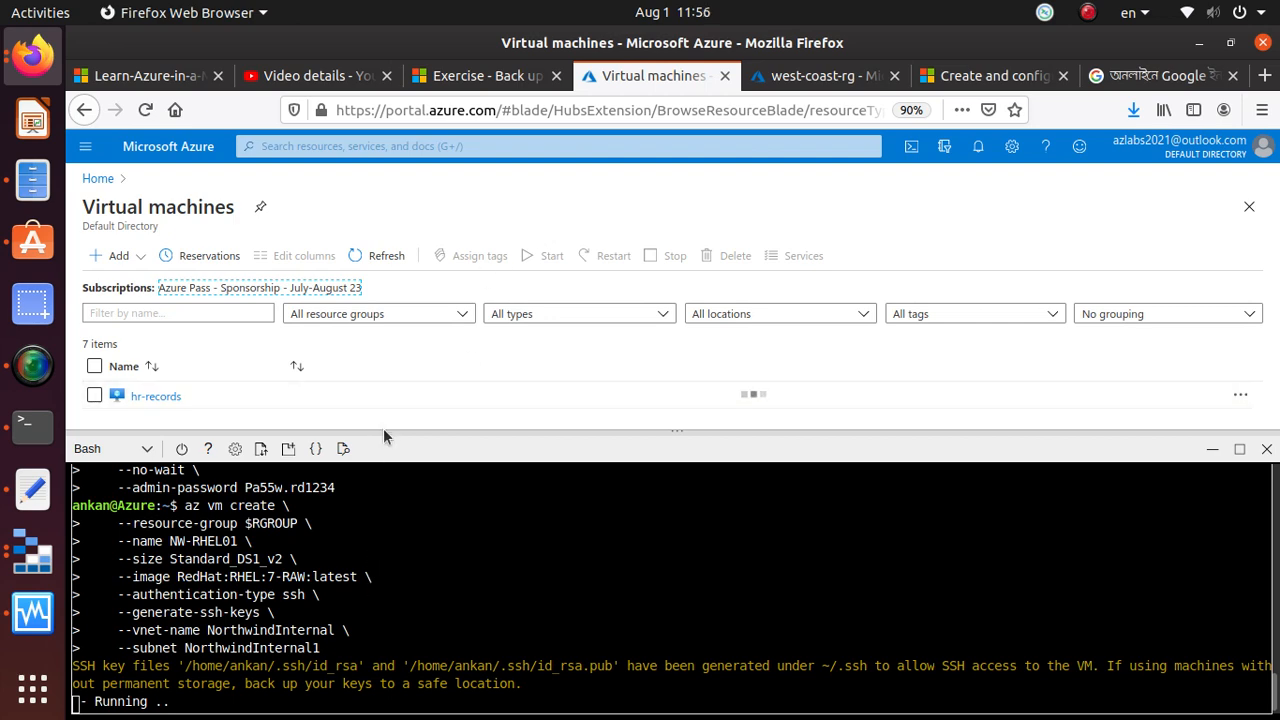
{"action": "left_click_drag", "start_coordinate": [383, 430], "coordinate": [424, 687]}
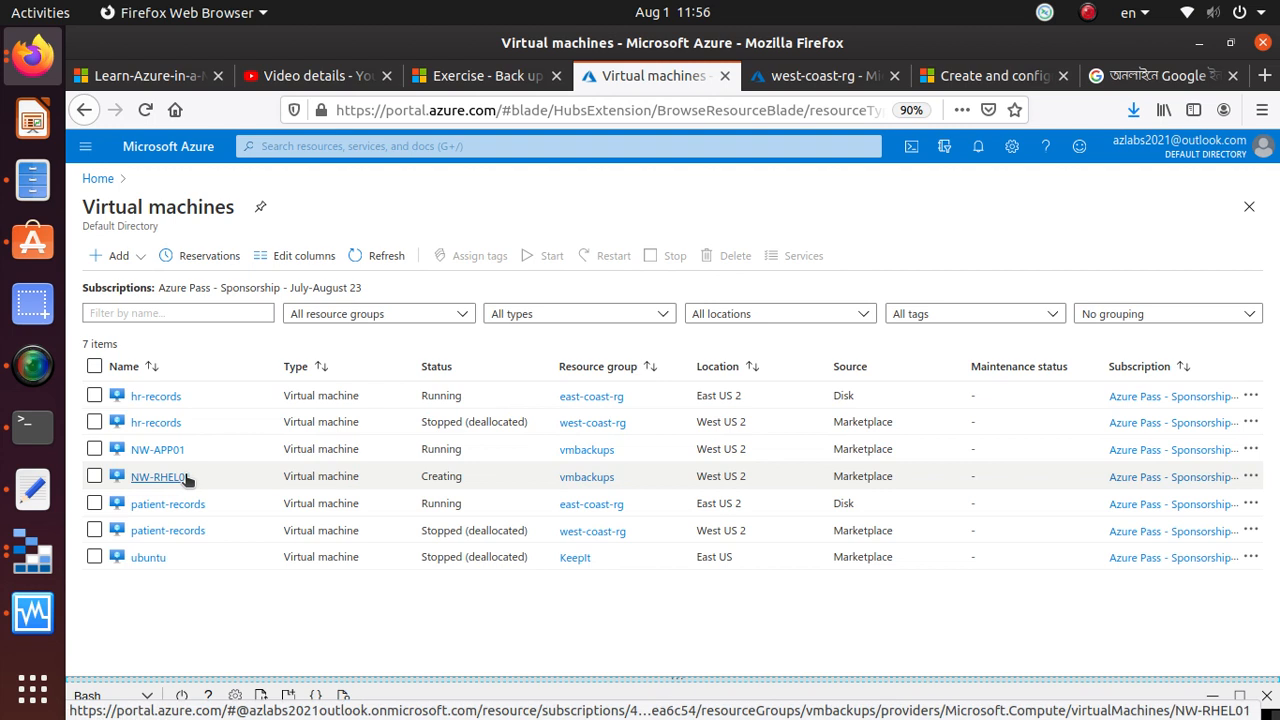
{"action": "left_click_drag", "start_coordinate": [286, 476], "coordinate": [491, 471]}
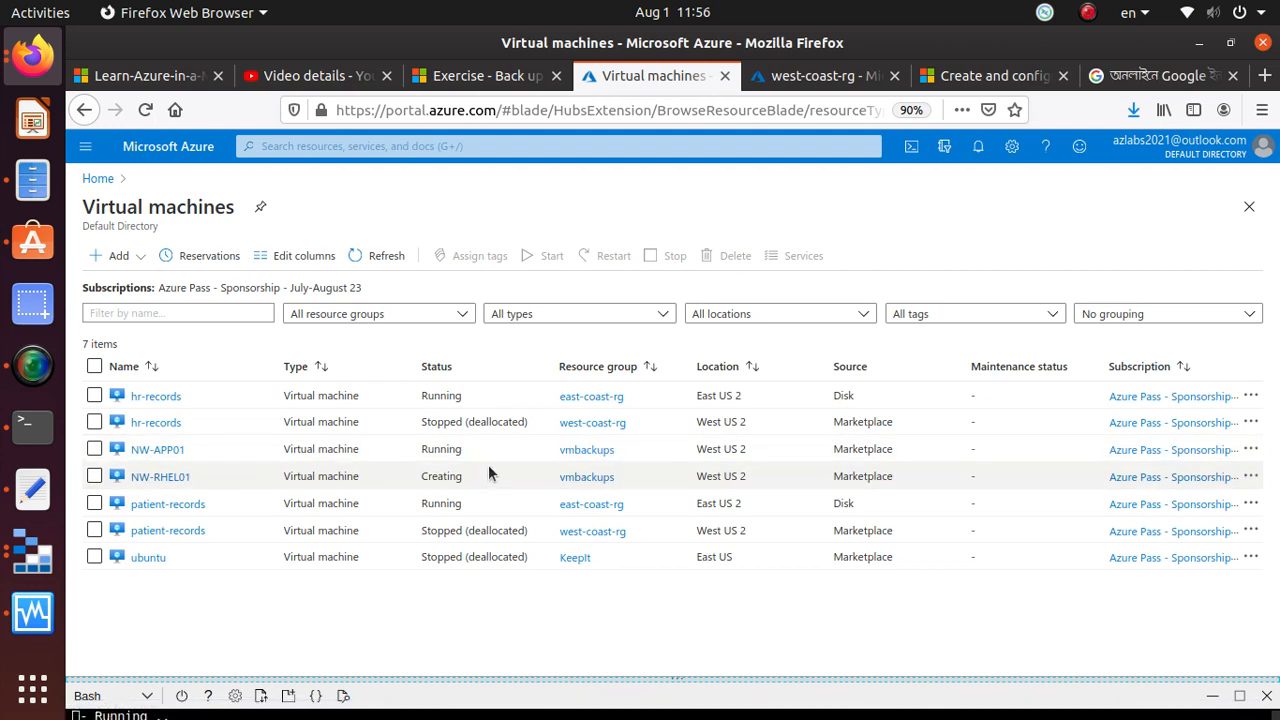
{"action": "left_click", "coordinate": [266, 472]}
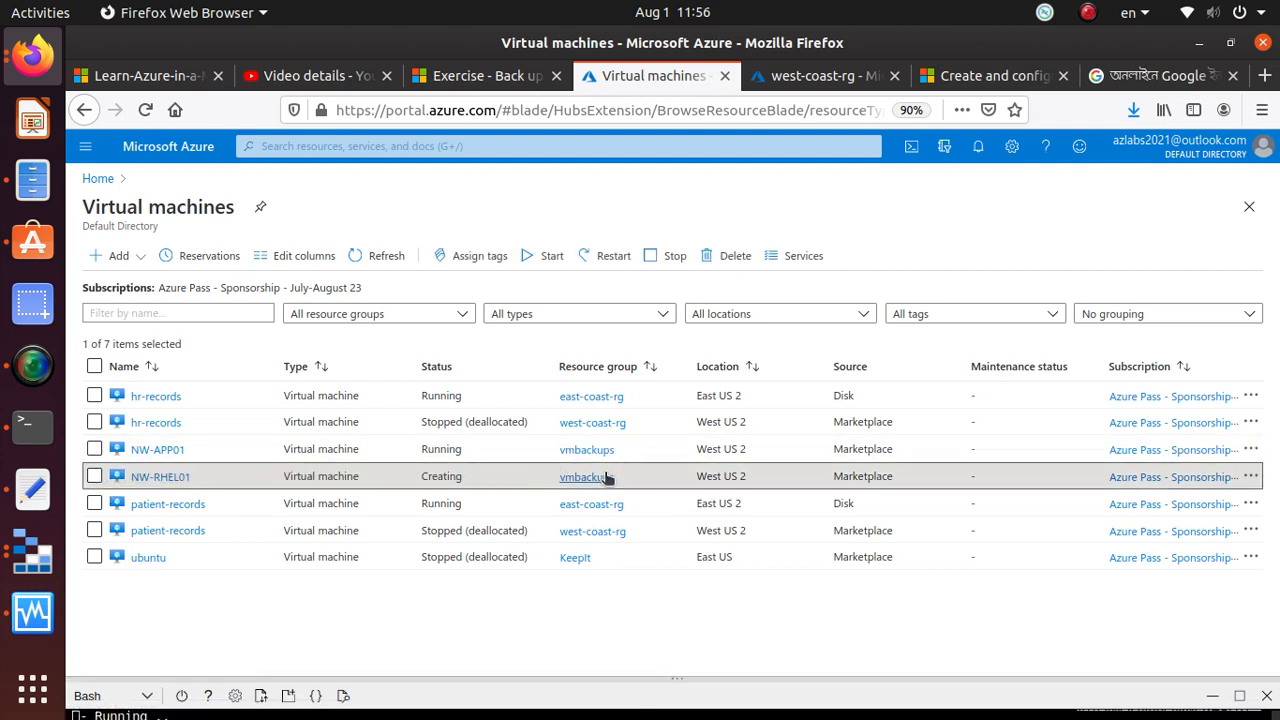
Open the NW-APP01 virtual machine and go to its Backup settings under Operations
{"action": "left_click", "coordinate": [163, 450]}
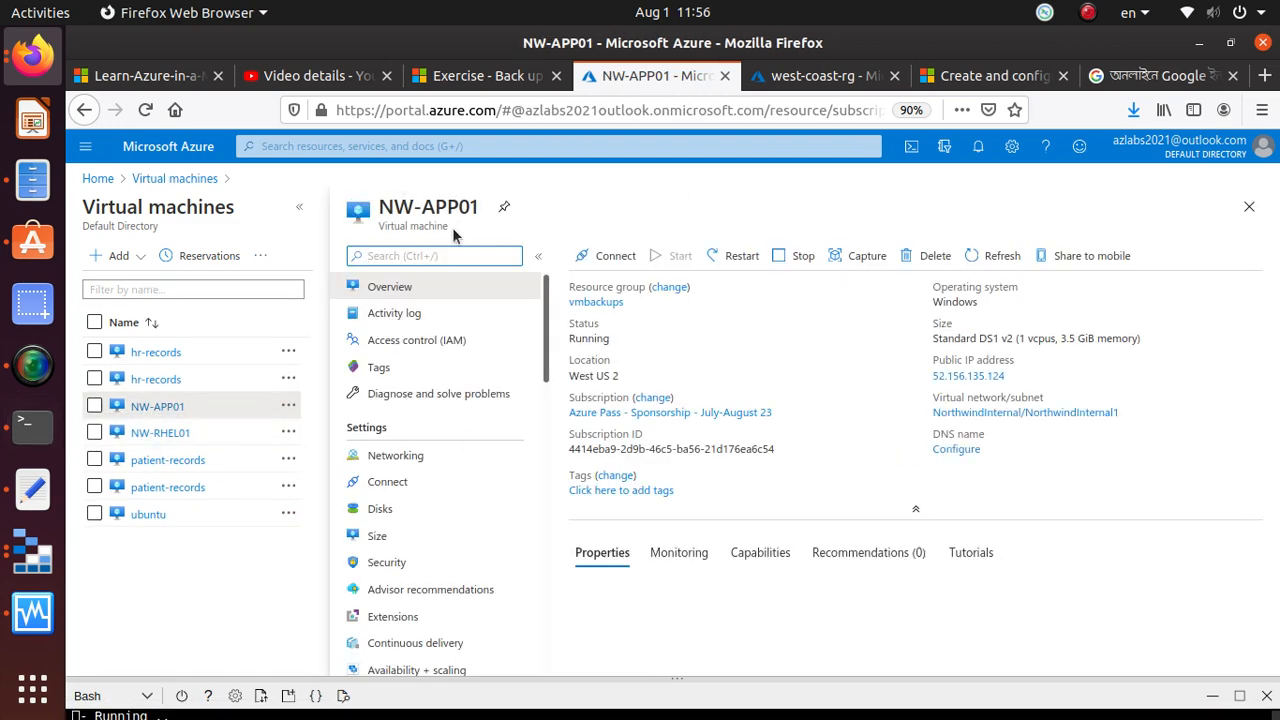
{"action": "scroll", "coordinate": [455, 404], "scroll_direction": "down", "scroll_amount": 1}
{"action": "scroll", "coordinate": [454, 402], "scroll_direction": "down", "scroll_amount": 6}
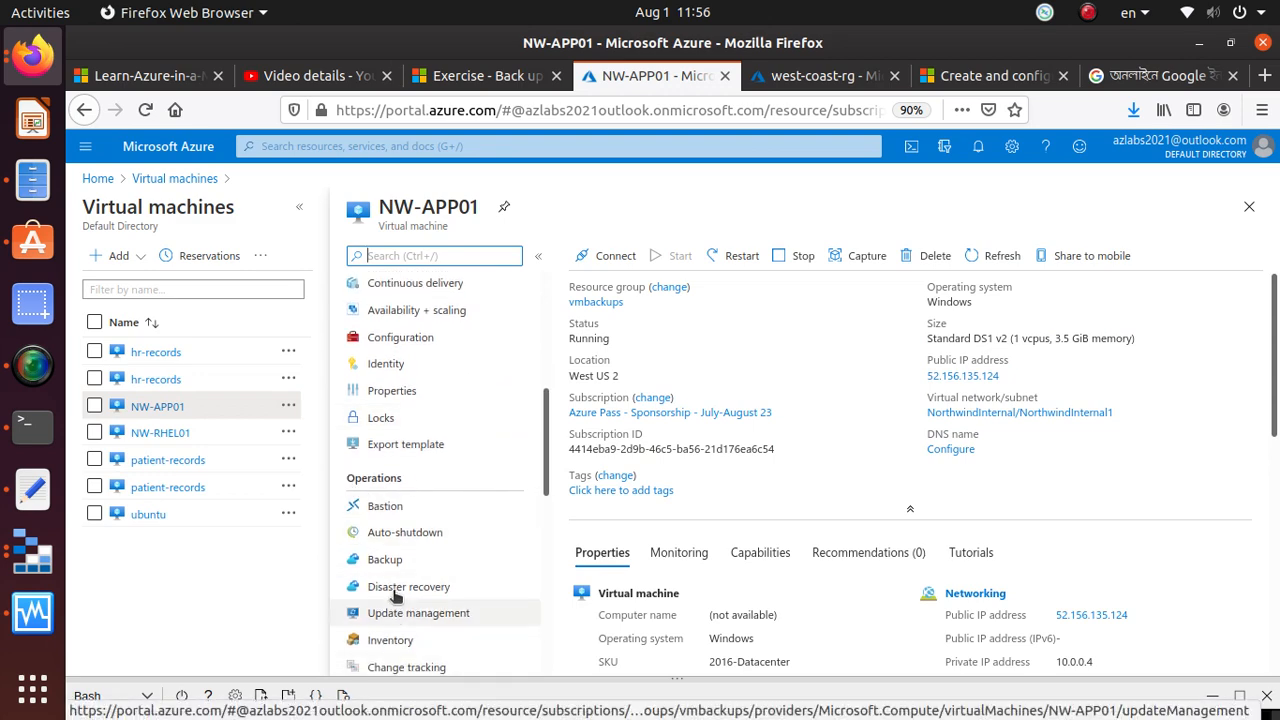
{"action": "left_click", "coordinate": [406, 566]}
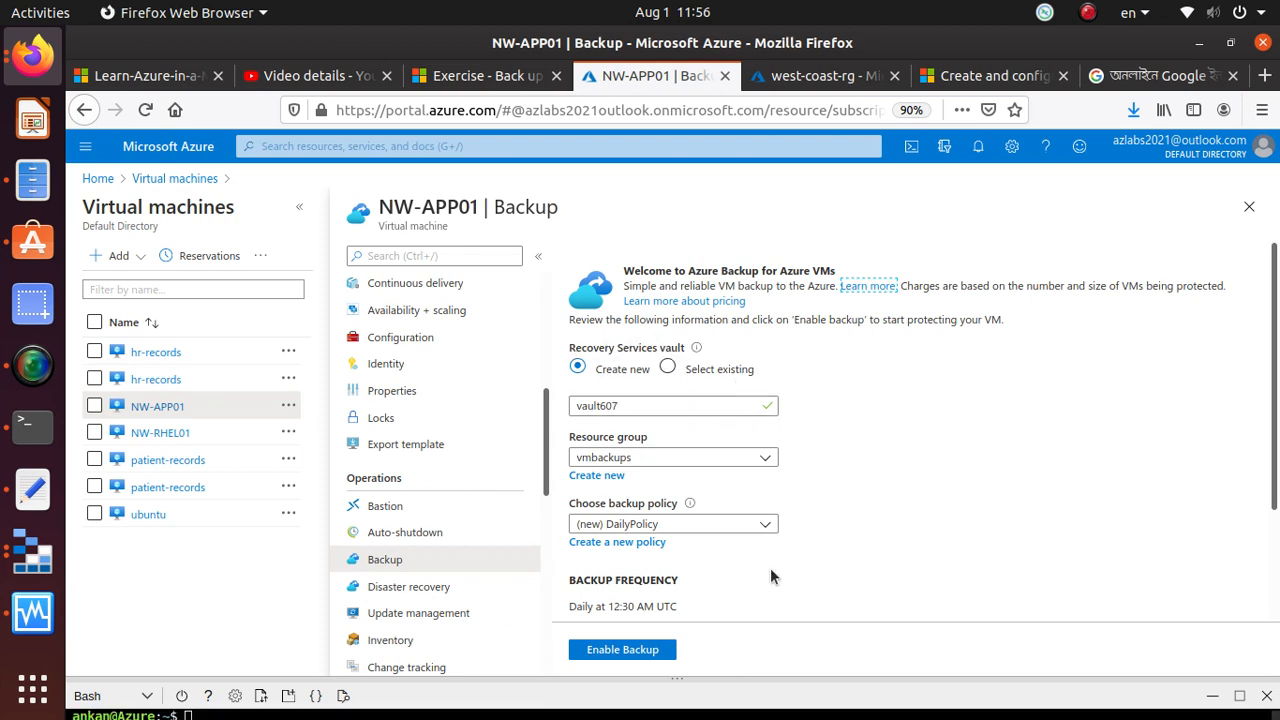
Check for existing Recovery Services vaults for NW-APP01's backup, then return to the Create new option
{"action": "left_click", "coordinate": [667, 367]}
{"action": "left_click", "coordinate": [754, 407]}
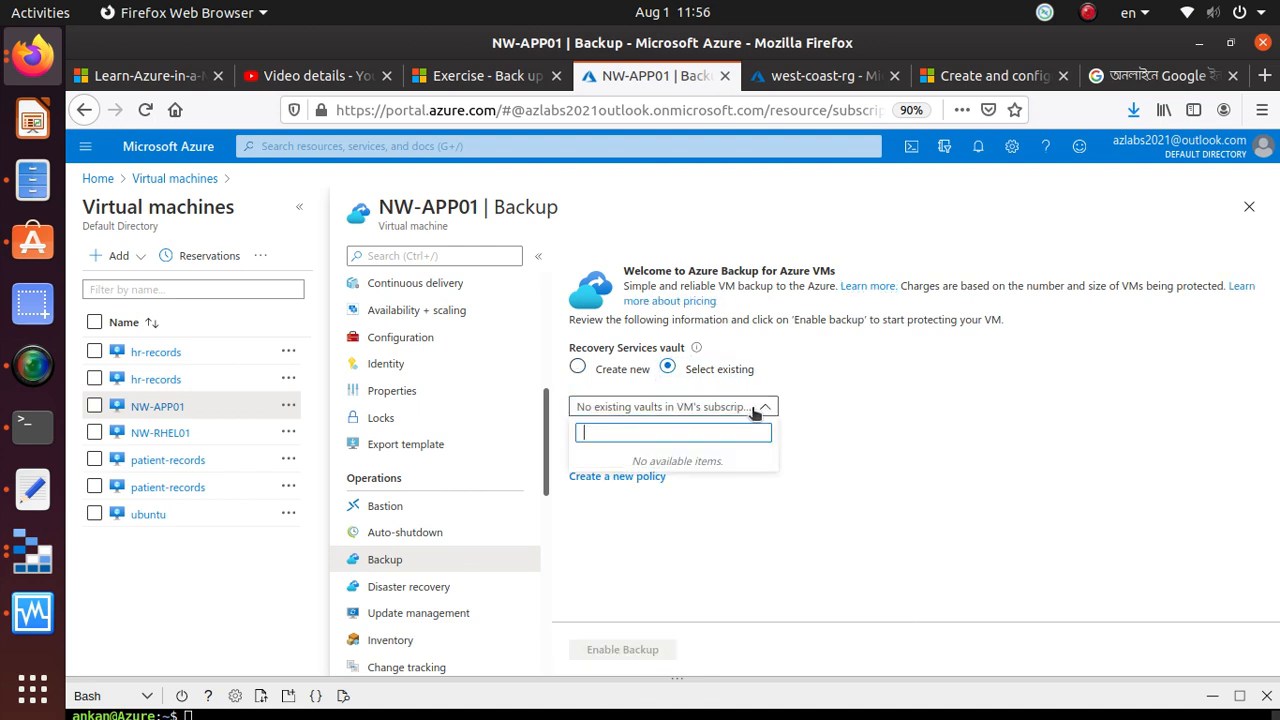
{"action": "left_click", "coordinate": [754, 407]}
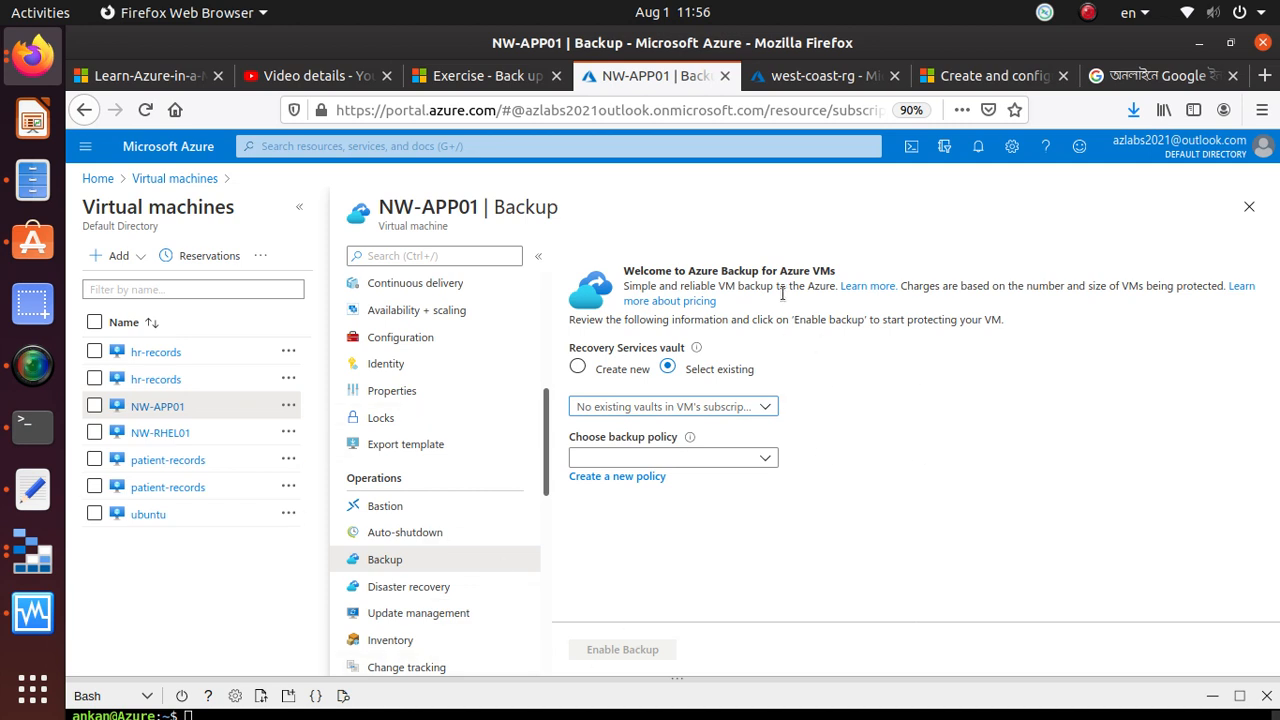
{"action": "left_click", "coordinate": [578, 367]}
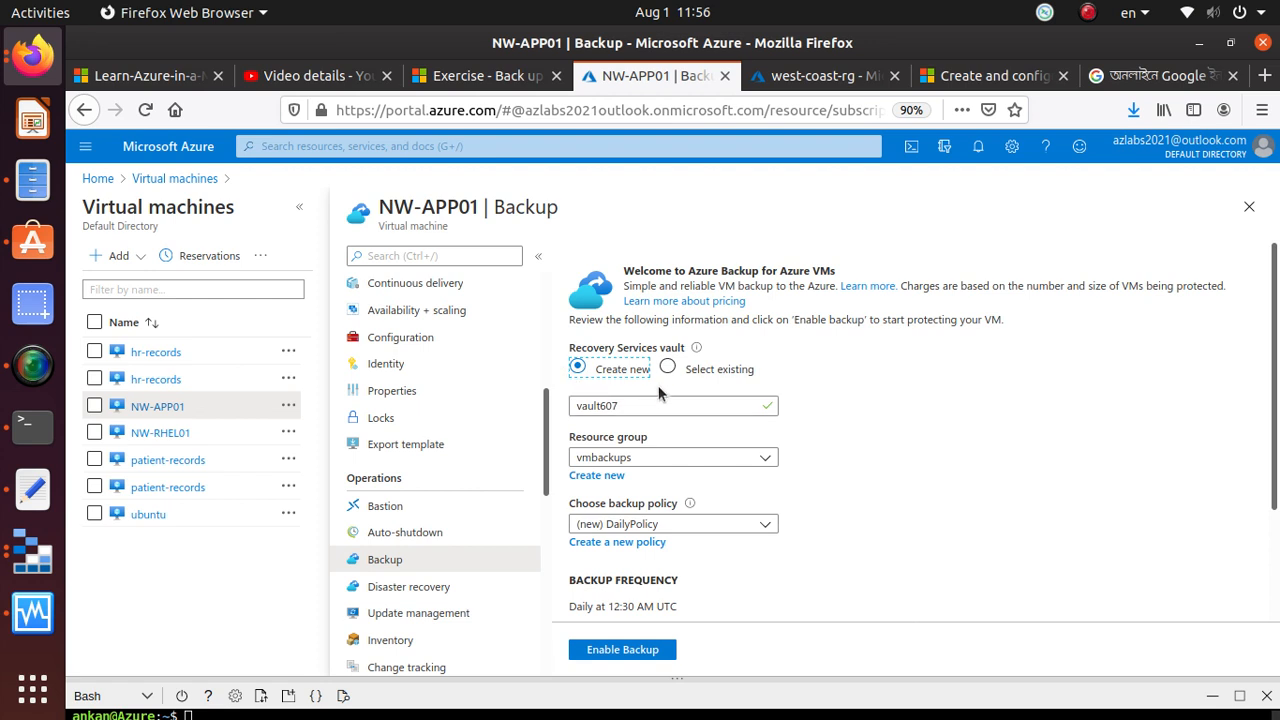
Look through the resource groups available for the new vault, keeping vmbackups selected
{"action": "left_click", "coordinate": [685, 460]}
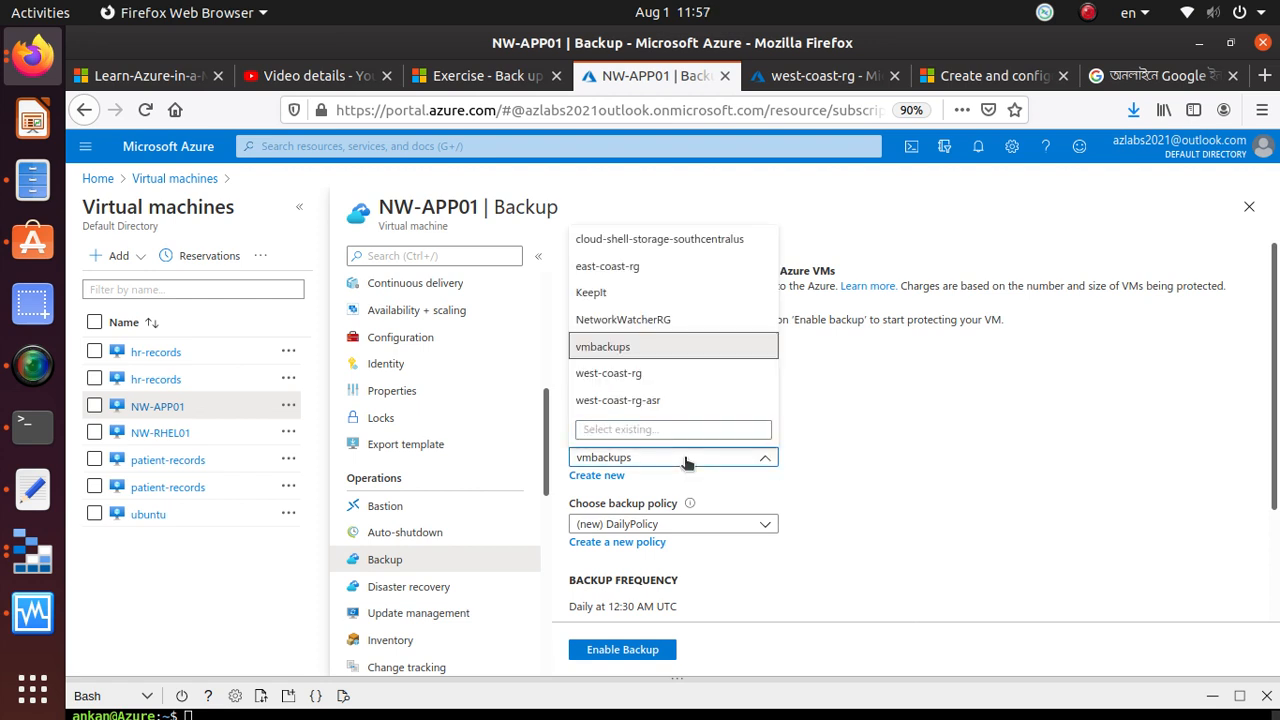
{"action": "left_click", "coordinate": [685, 458]}
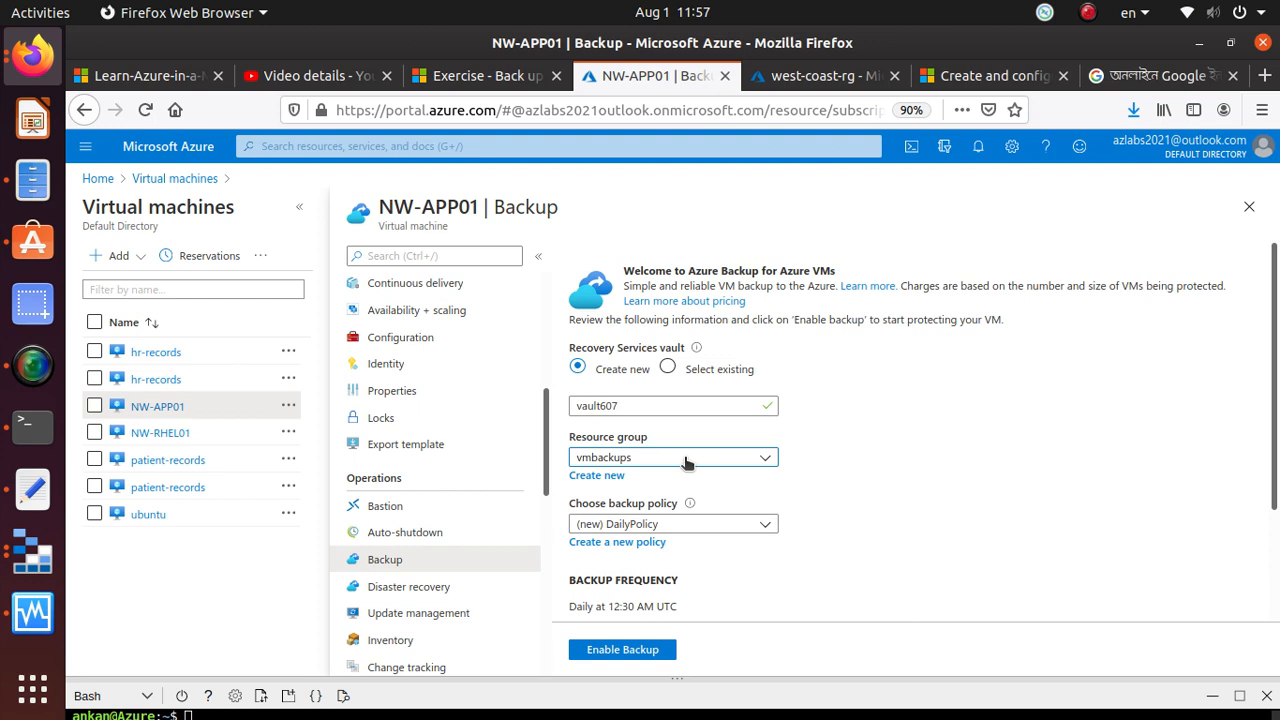
{"action": "left_click", "coordinate": [685, 461]}
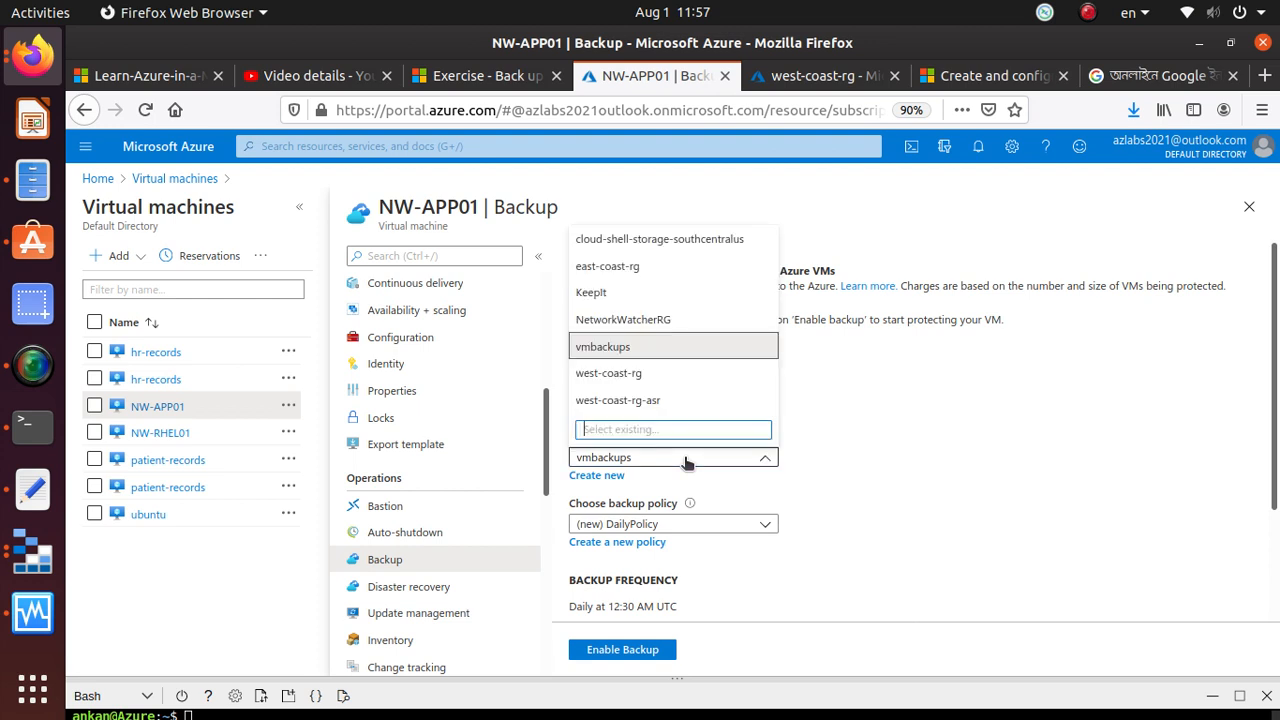
{"action": "left_click", "coordinate": [685, 461]}
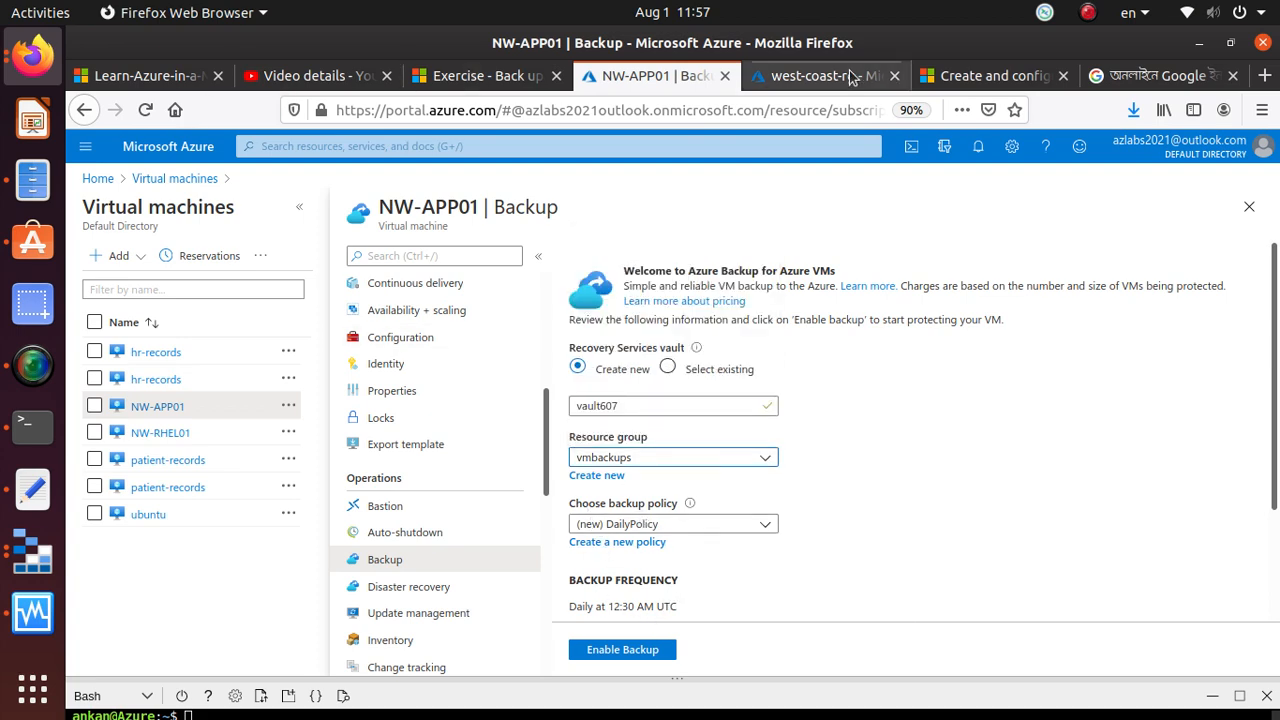
Find the backup settings in the Microsoft Learn exercise and copy the vault name azure-backup
{"action": "left_click", "coordinate": [462, 77]}
{"action": "scroll", "coordinate": [300, 548], "scroll_direction": "down", "scroll_amount": 5}
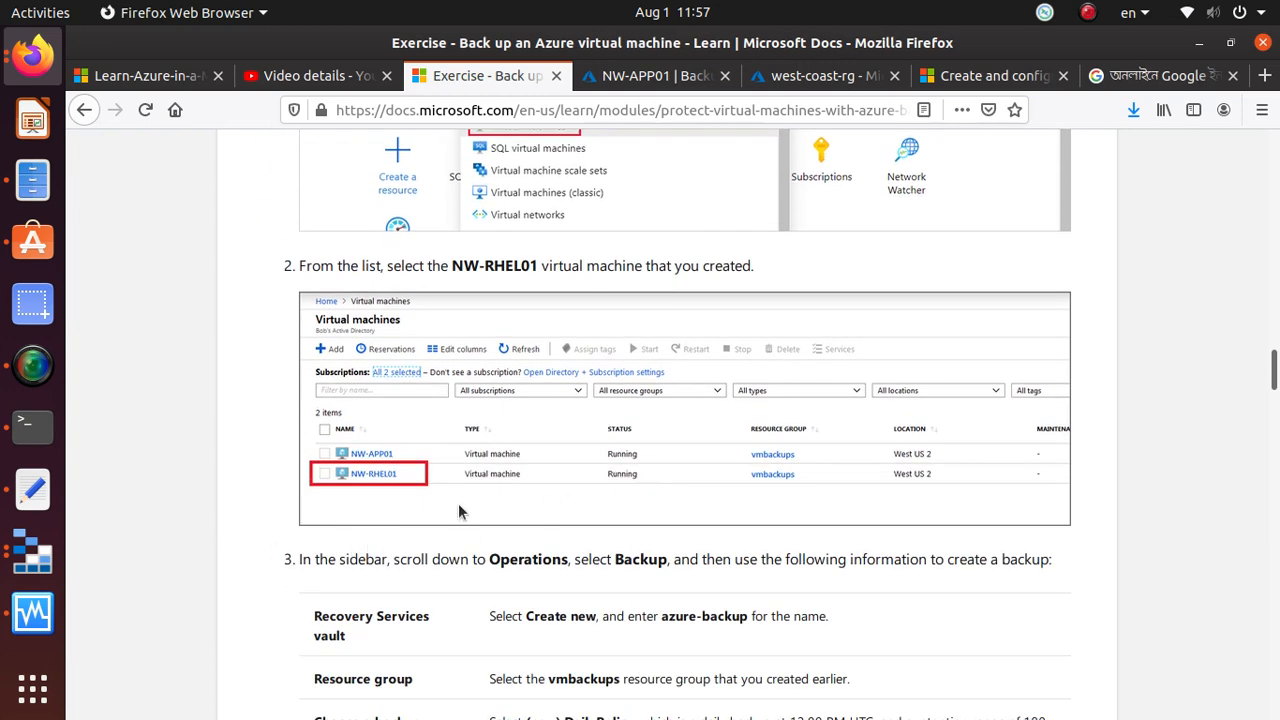
{"action": "scroll", "coordinate": [333, 502], "scroll_direction": "up", "scroll_amount": 4}
{"action": "scroll", "coordinate": [448, 359], "scroll_direction": "down", "scroll_amount": 7}
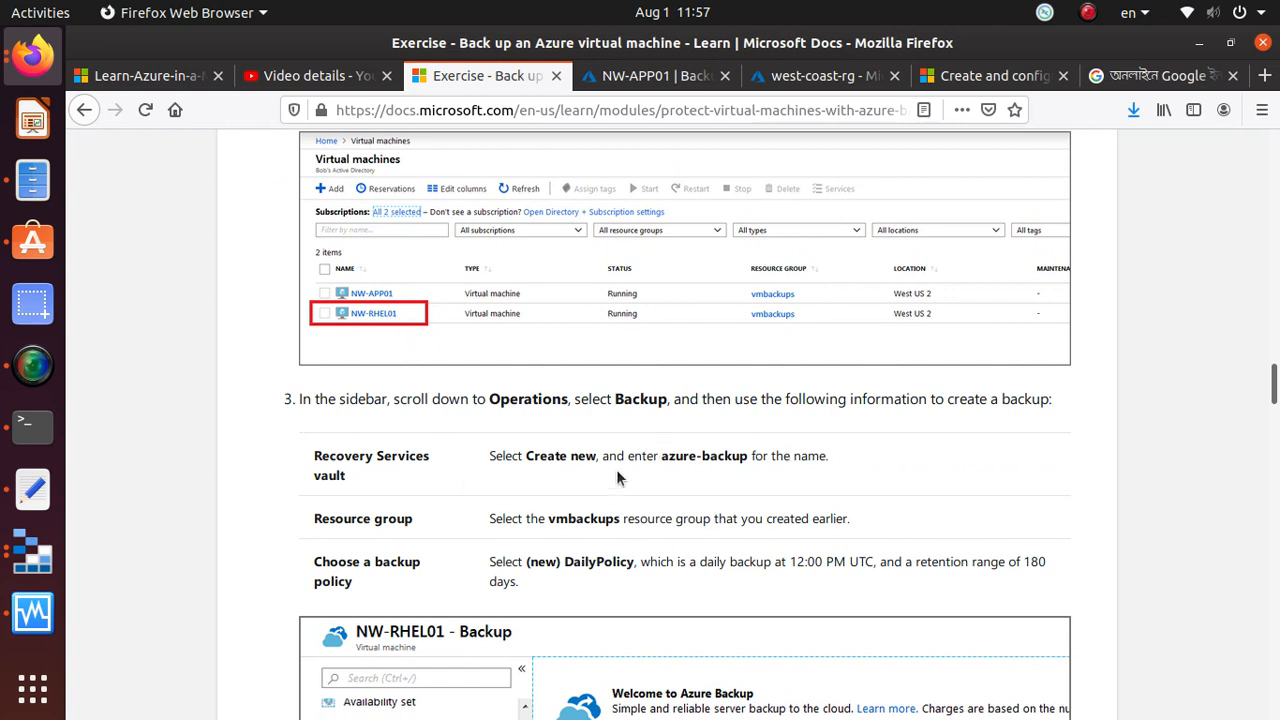
{"action": "double_click", "coordinate": [703, 455]}
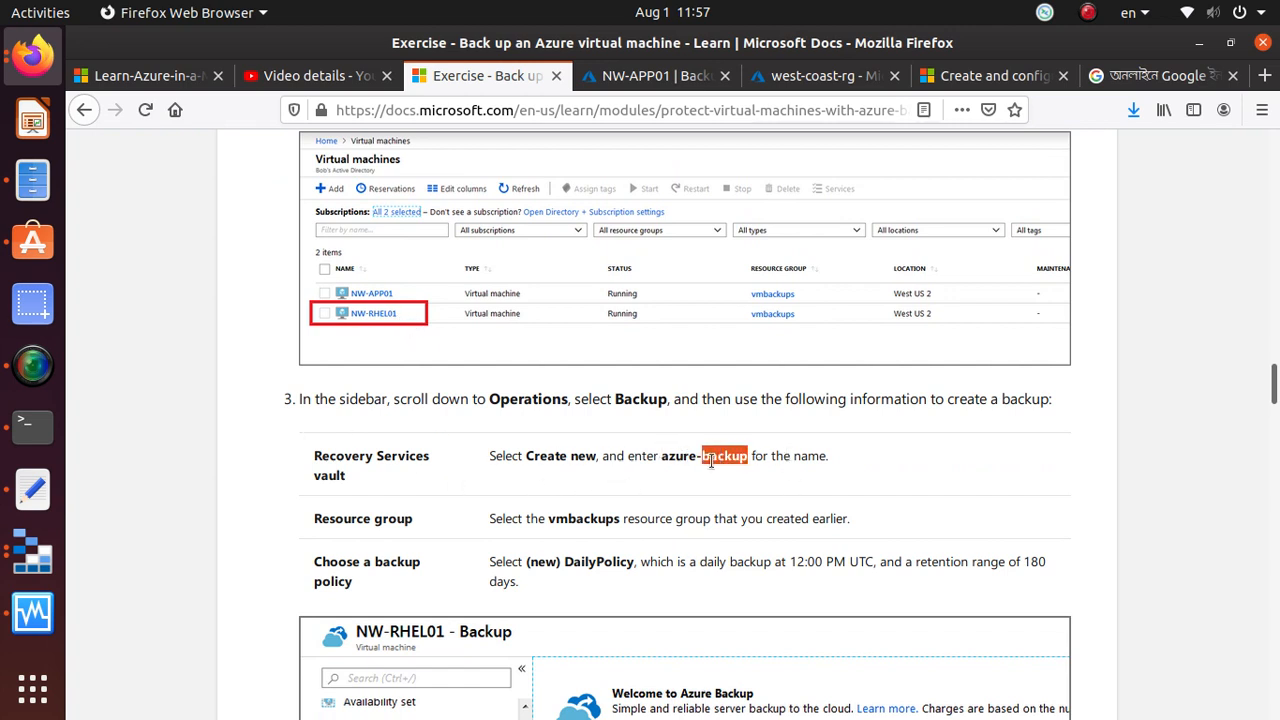
{"action": "left_click_drag", "start_coordinate": [660, 457], "coordinate": [743, 457]}
{"action": "key", "text": "ctrl+c"}
{"action": "right_click", "coordinate": [744, 457]}
{"action": "left_click", "coordinate": [781, 472]}
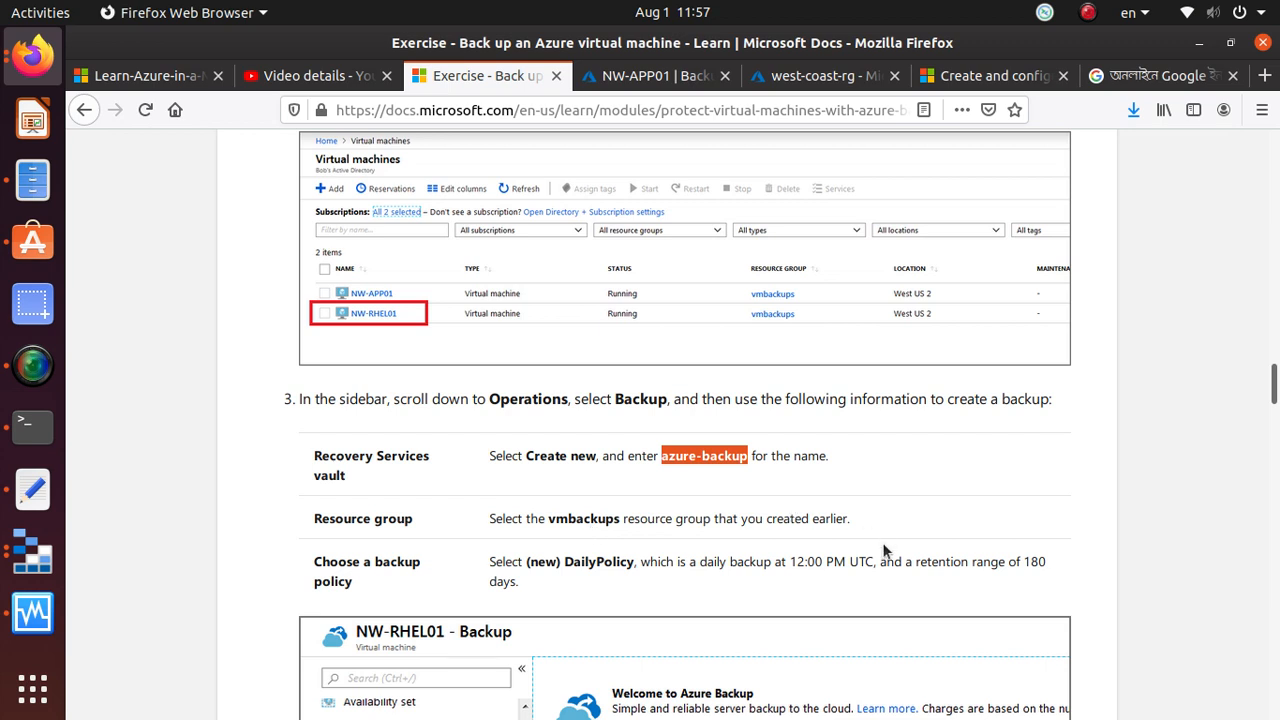
Read the exercise's instructions for the vmbackups resource group and DailyPolicy, and examine the example Backup screenshot
{"action": "triple_click", "coordinate": [570, 516]}
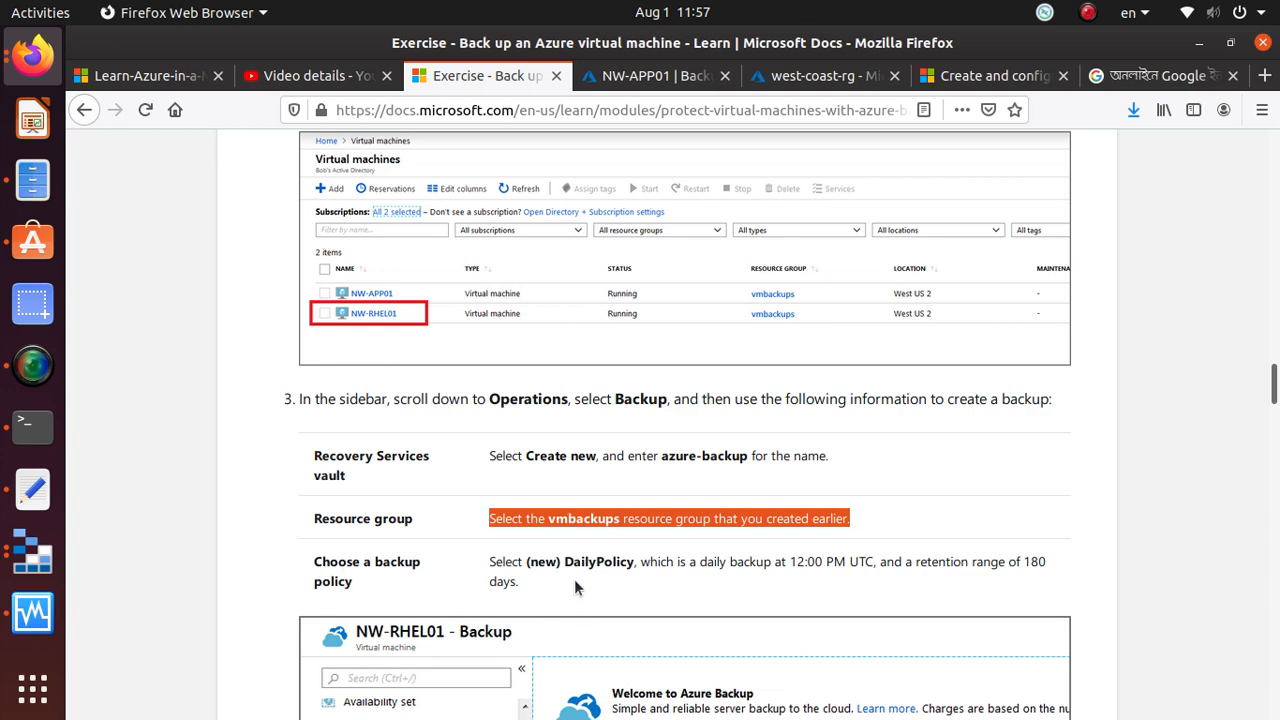
{"action": "left_click_drag", "start_coordinate": [606, 566], "coordinate": [612, 566]}
{"action": "scroll", "coordinate": [870, 569], "scroll_direction": "down", "scroll_amount": 5}
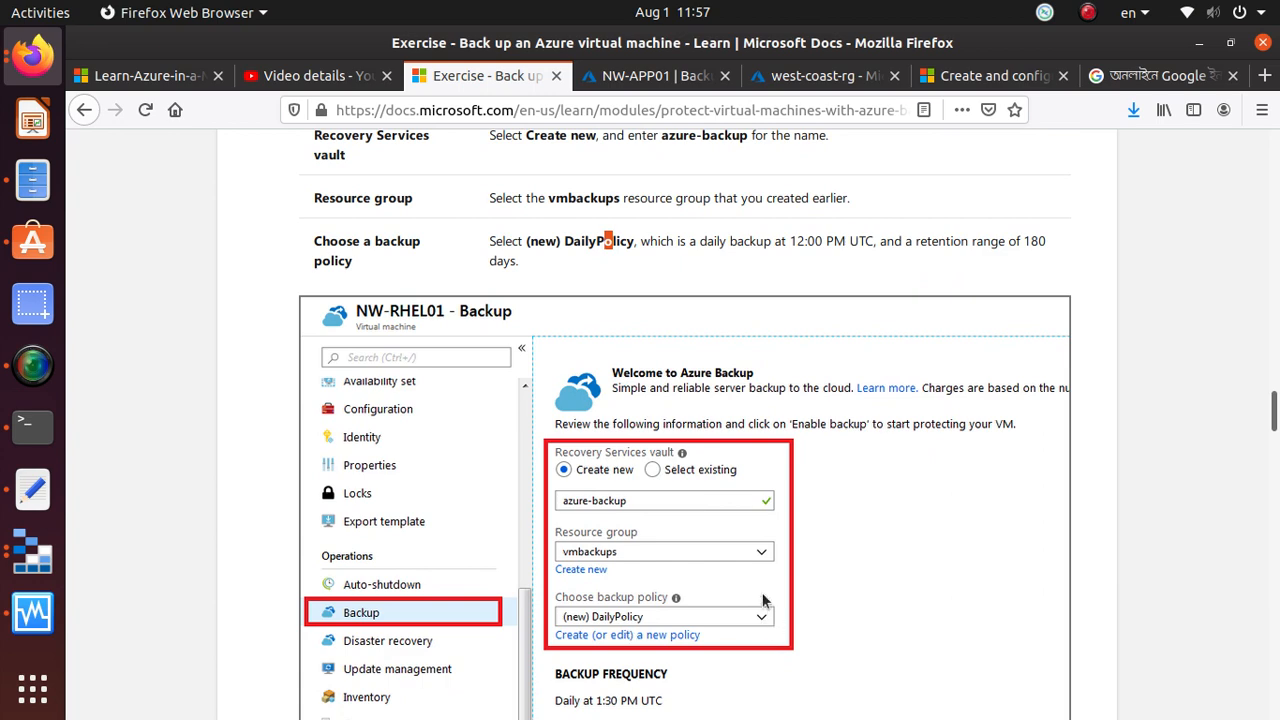
Select NW-RHEL01 in the Azure portal and name its new Recovery Services vault azure-backup
{"action": "left_click", "coordinate": [647, 80]}
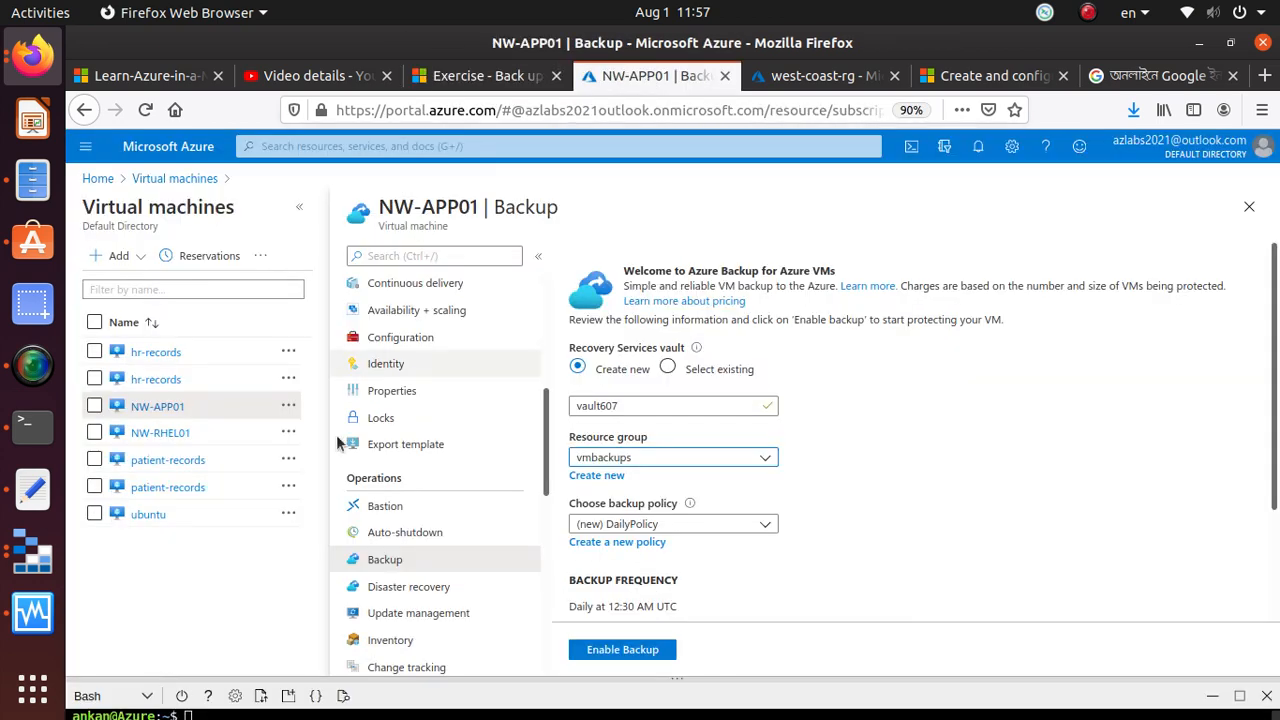
{"action": "left_click", "coordinate": [173, 440]}
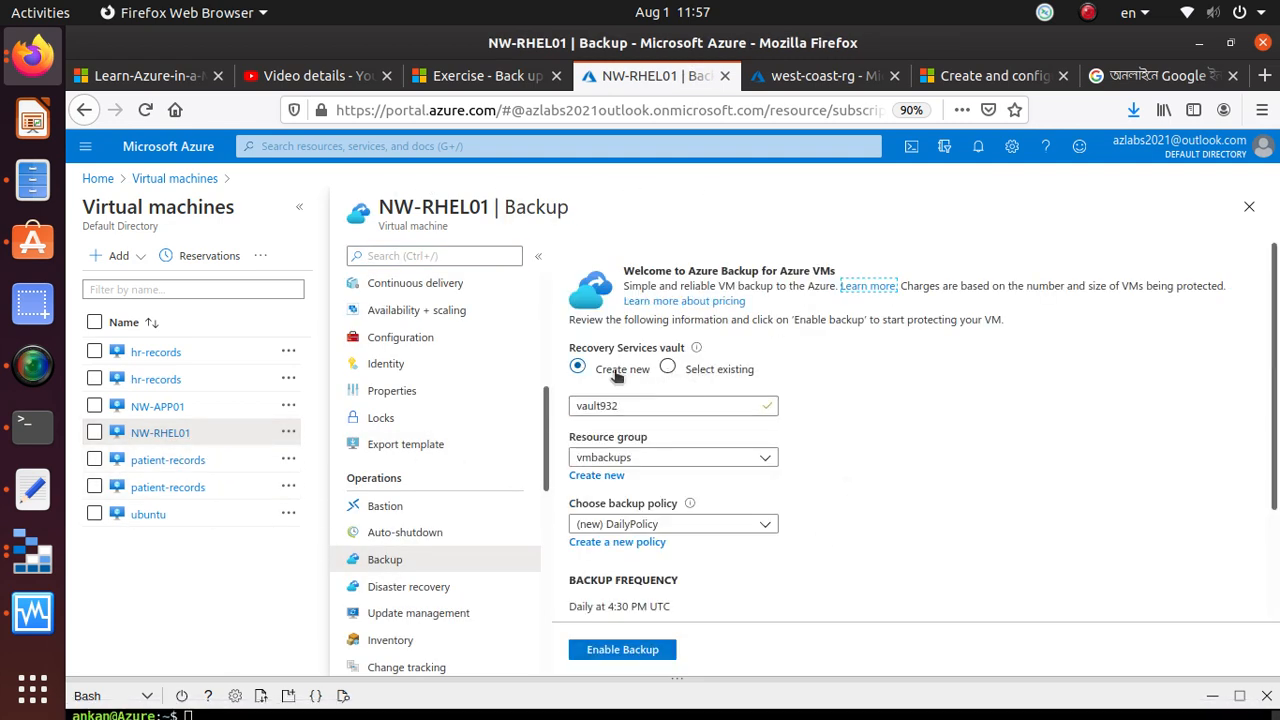
{"action": "left_click", "coordinate": [628, 407]}
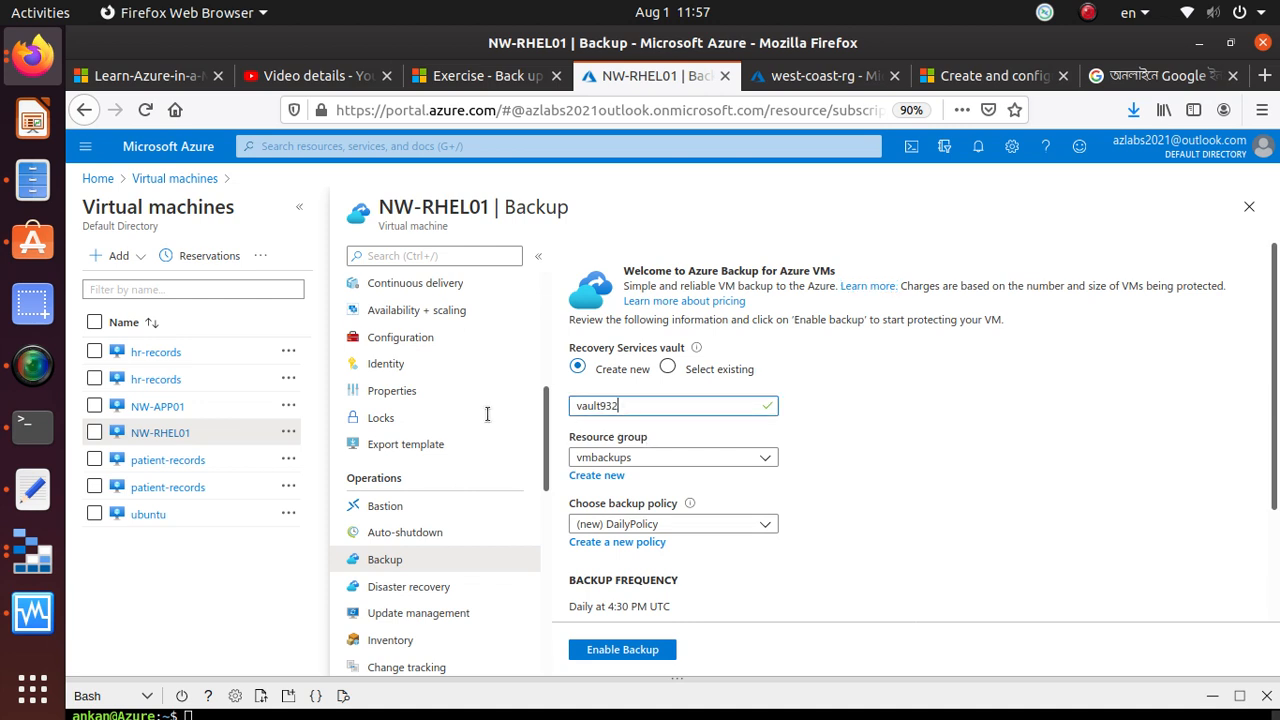
{"action": "left_click_drag", "start_coordinate": [624, 406], "coordinate": [538, 405]}
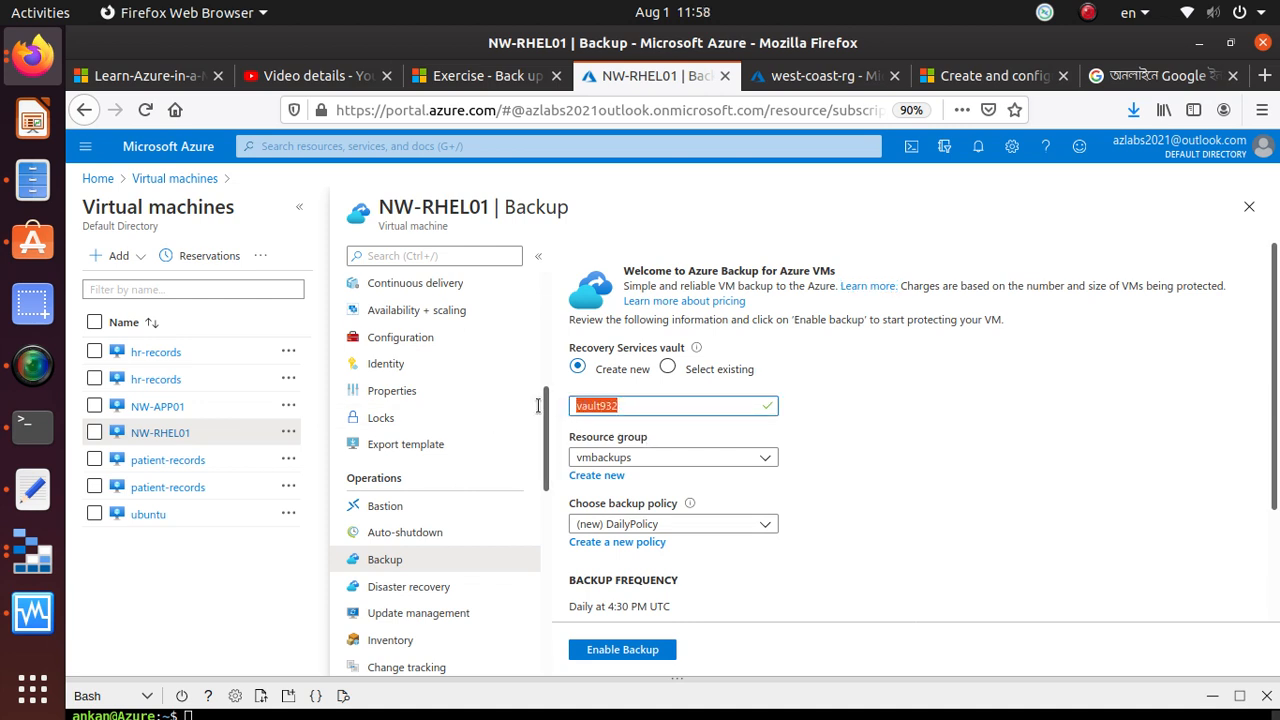
{"action": "key", "text": "ctrl+v"}
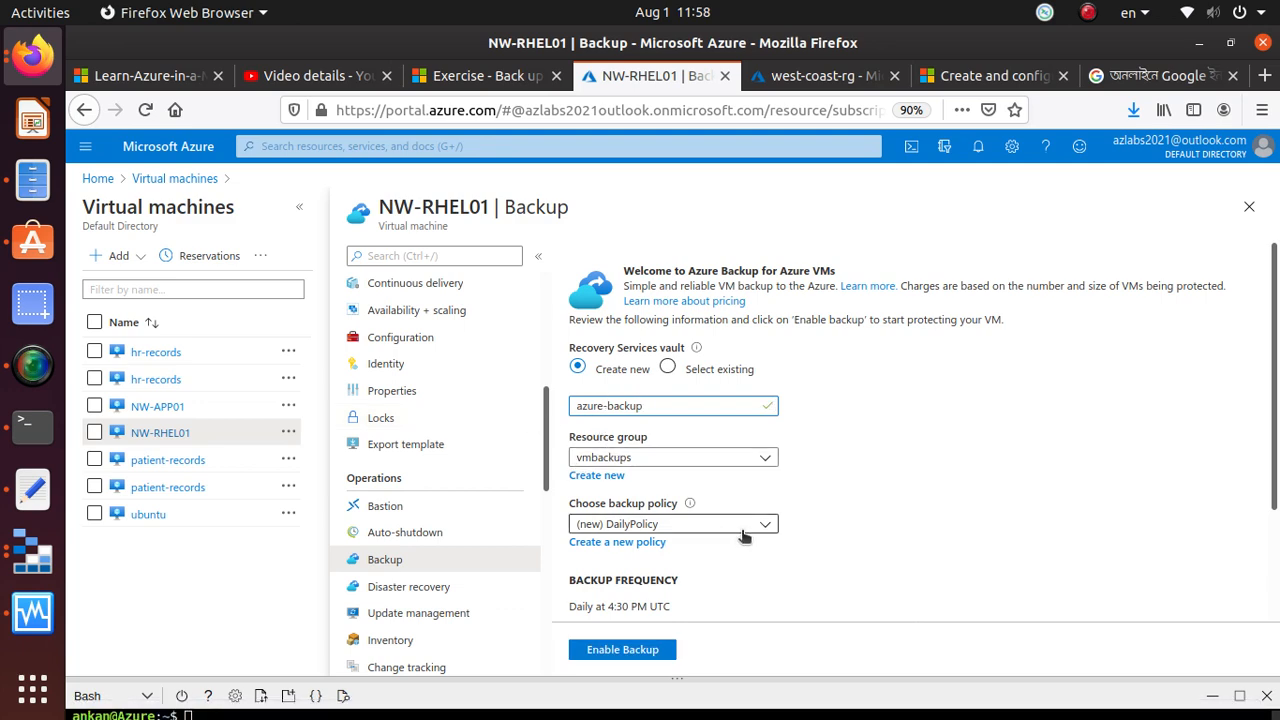
Review the backup frequency and retention range for NW-RHEL01 and open the form for creating a new backup policy
{"action": "scroll", "coordinate": [732, 580], "scroll_direction": "down", "scroll_amount": 2}
{"action": "scroll", "coordinate": [687, 492], "scroll_direction": "down", "scroll_amount": 1}
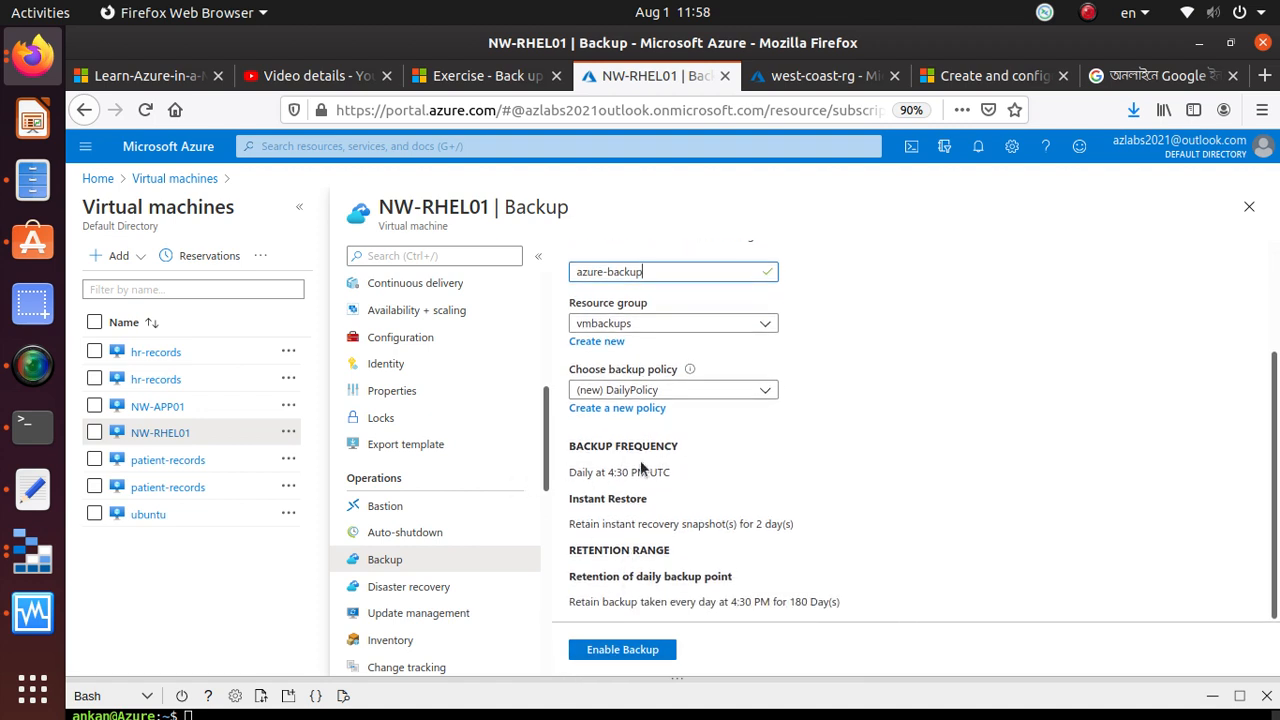
{"action": "left_click", "coordinate": [648, 410]}
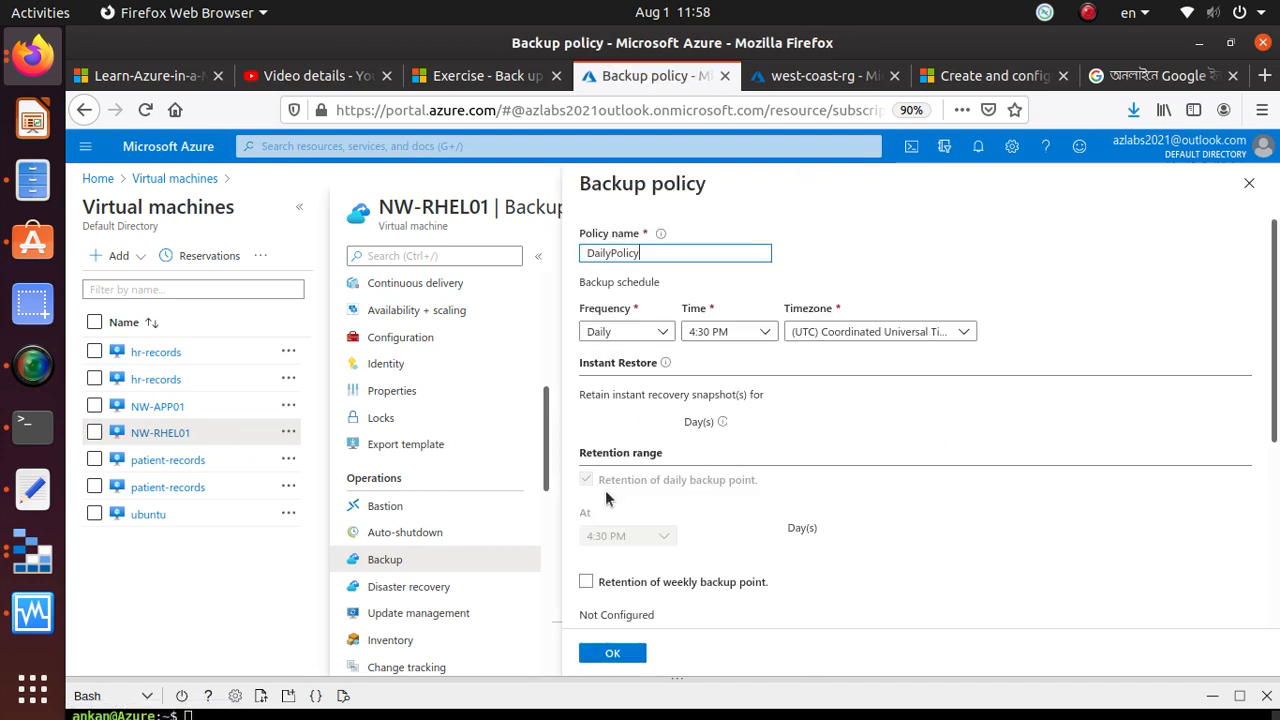
Check the exercise's backup policy row for DailyPolicy's backup time and retention range
{"action": "left_click", "coordinate": [445, 75]}
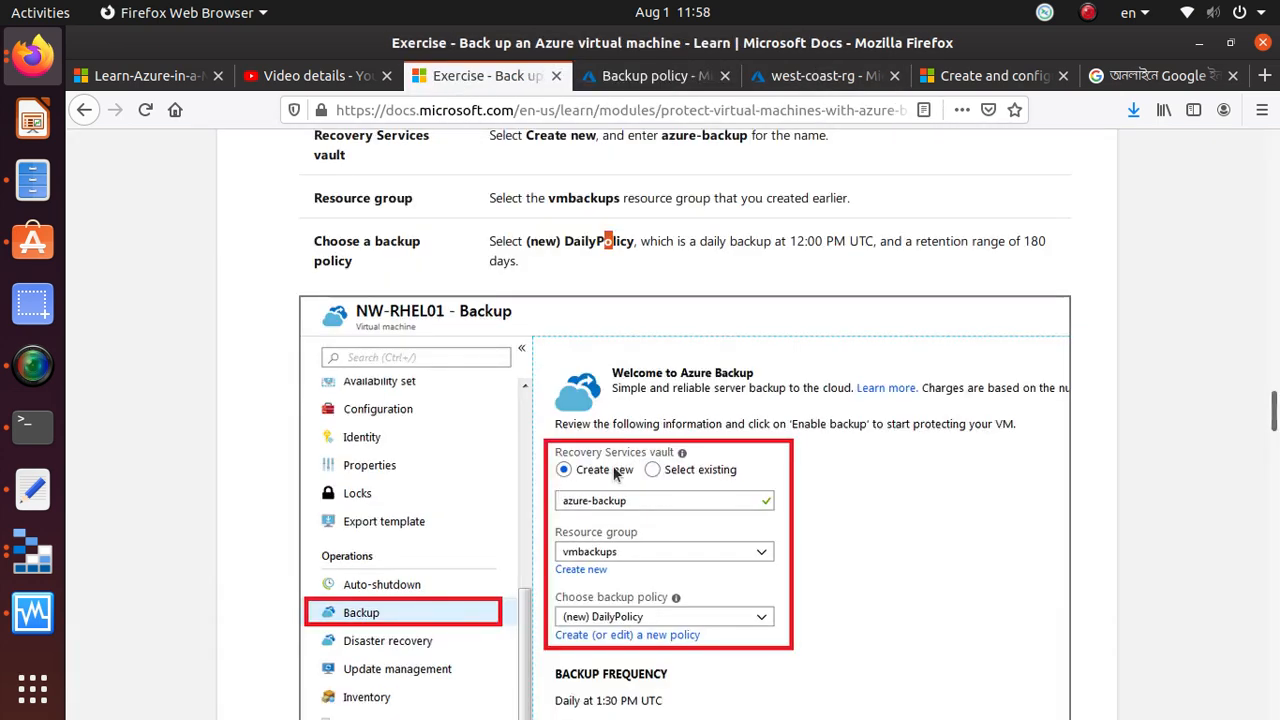
{"action": "scroll", "coordinate": [660, 628], "scroll_direction": "down", "scroll_amount": 2}
{"action": "scroll", "coordinate": [660, 628], "scroll_direction": "up", "scroll_amount": 4}
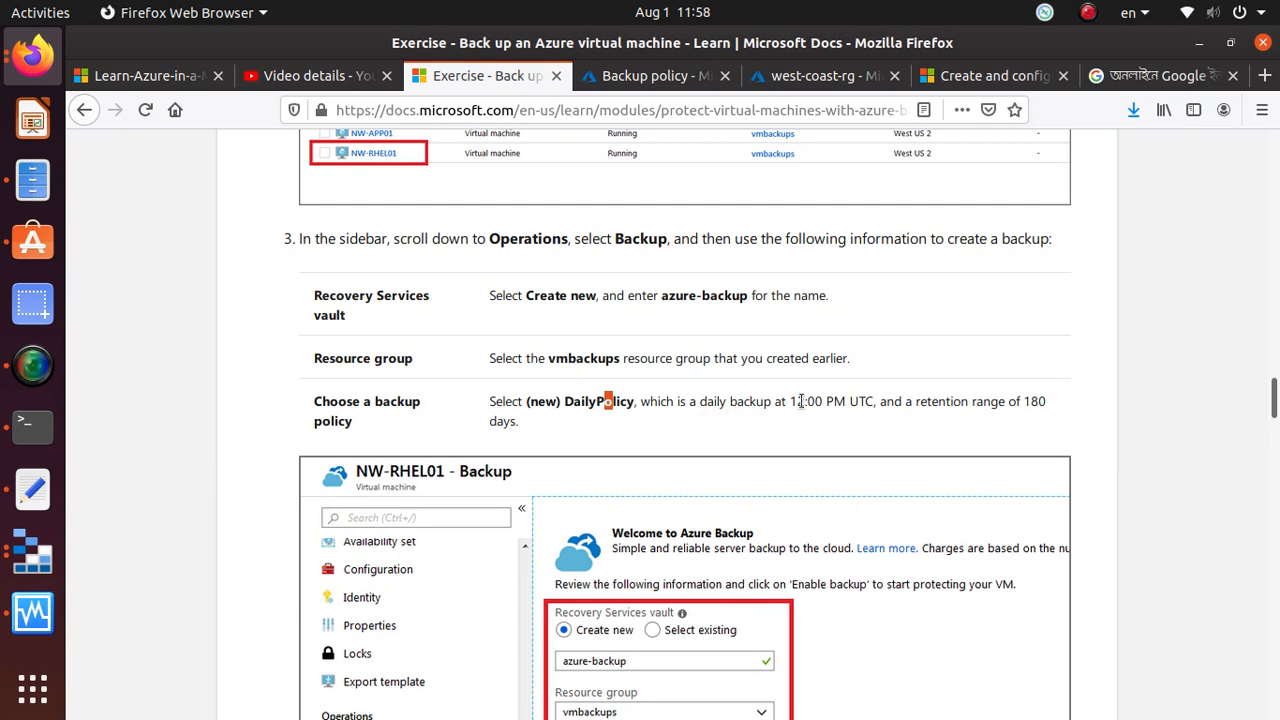
Check the exercise's backup time for DailyPolicy and set the policy's backup time to 12:00 AM in the Azure portal
{"action": "left_click_drag", "start_coordinate": [793, 399], "coordinate": [888, 401]}
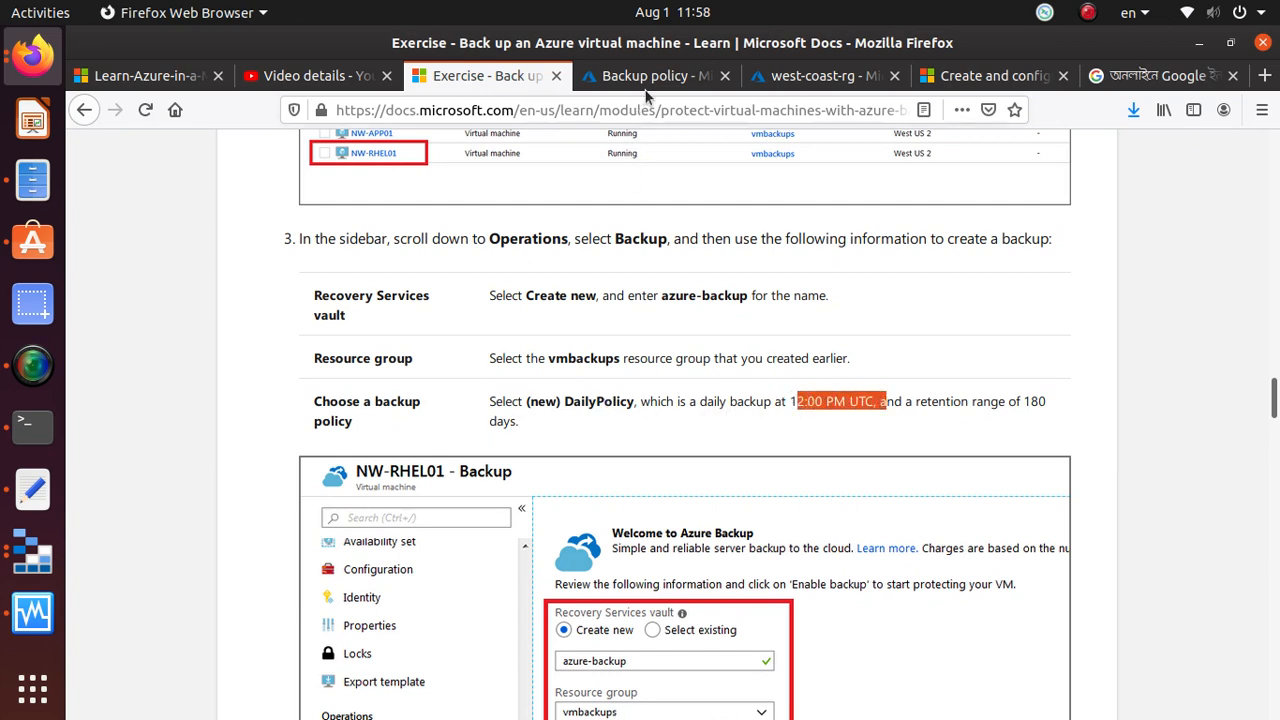
{"action": "left_click", "coordinate": [647, 77]}
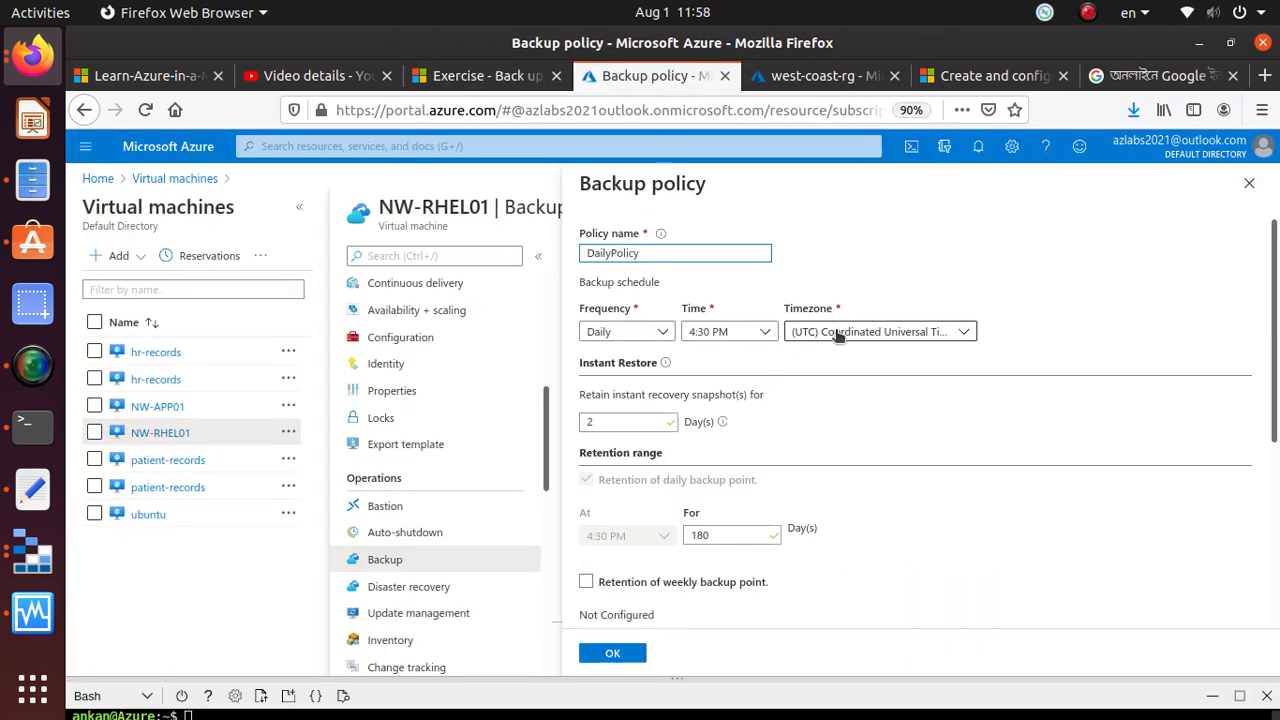
{"action": "left_click", "coordinate": [748, 336]}
{"action": "left_click", "coordinate": [748, 336]}
{"action": "scroll", "coordinate": [742, 555], "scroll_direction": "down", "scroll_amount": 3}
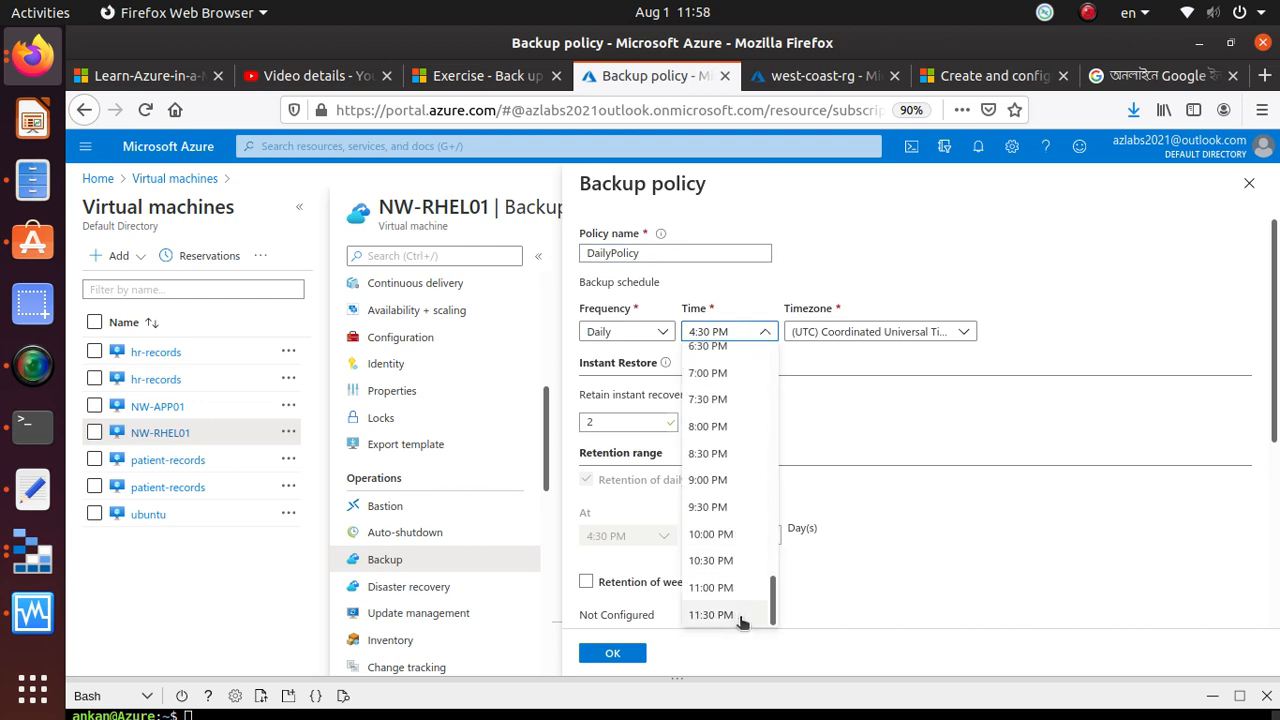
{"action": "scroll", "coordinate": [751, 375], "scroll_direction": "up", "scroll_amount": 10}
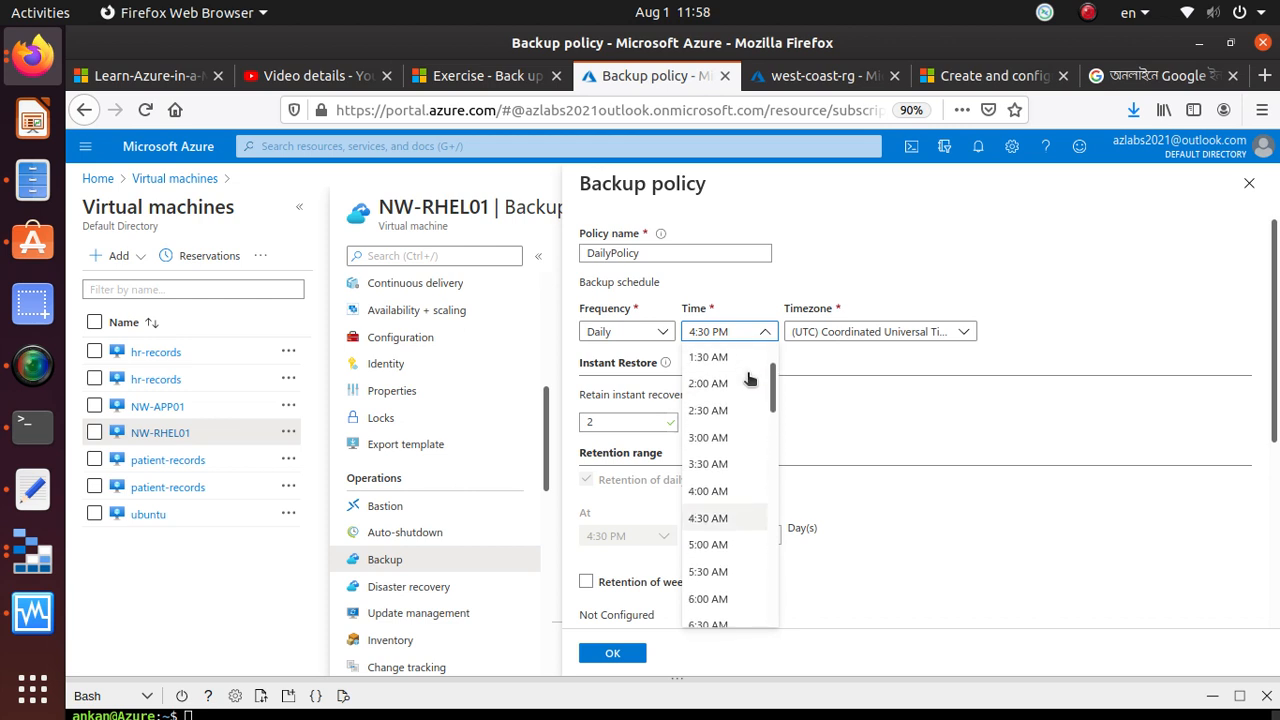
{"action": "scroll", "coordinate": [750, 378], "scroll_direction": "up", "scroll_amount": 2}
{"action": "scroll", "coordinate": [751, 378], "scroll_direction": "down", "scroll_amount": 11}
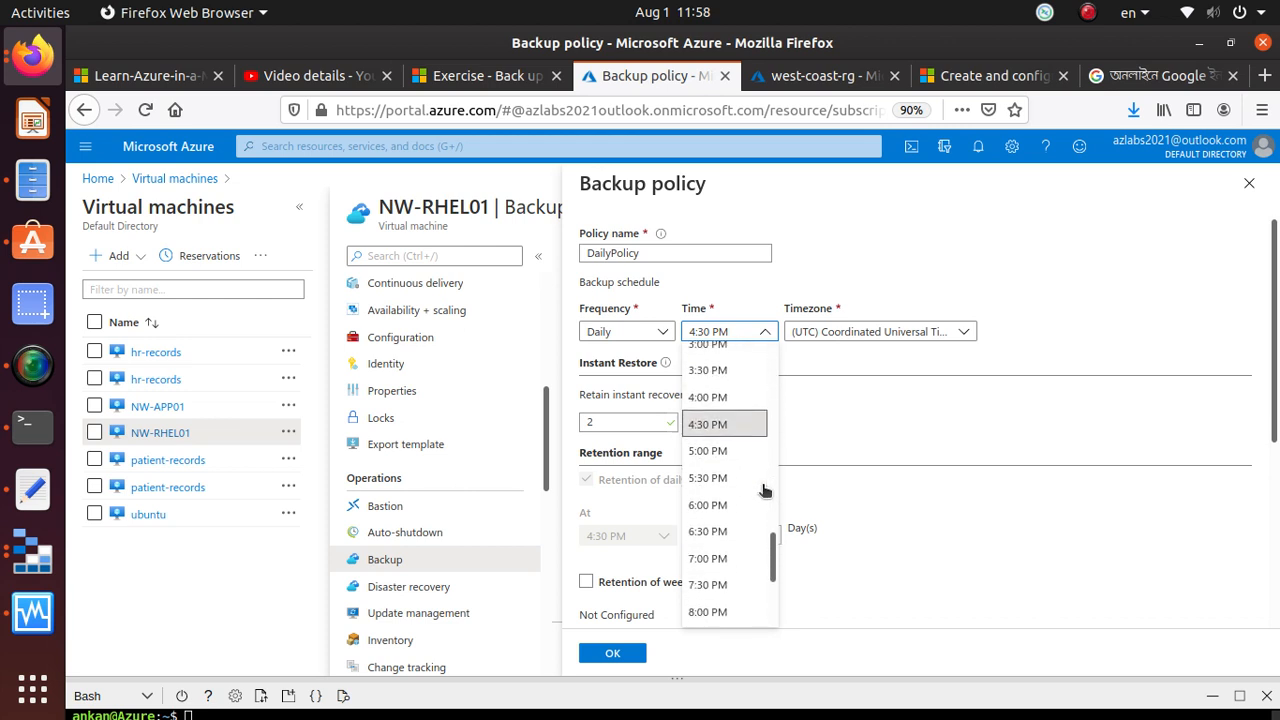
{"action": "scroll", "coordinate": [723, 530], "scroll_direction": "up", "scroll_amount": 10}
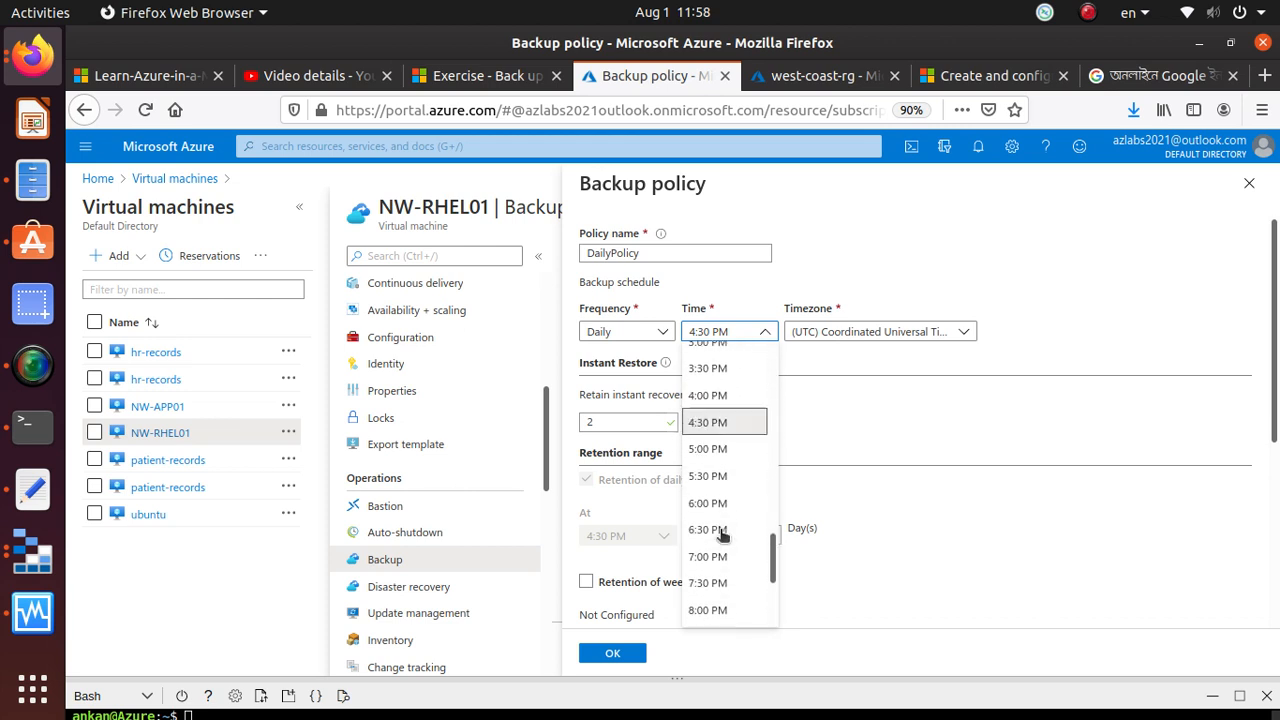
{"action": "scroll", "coordinate": [748, 363], "scroll_direction": "up", "scroll_amount": 1}
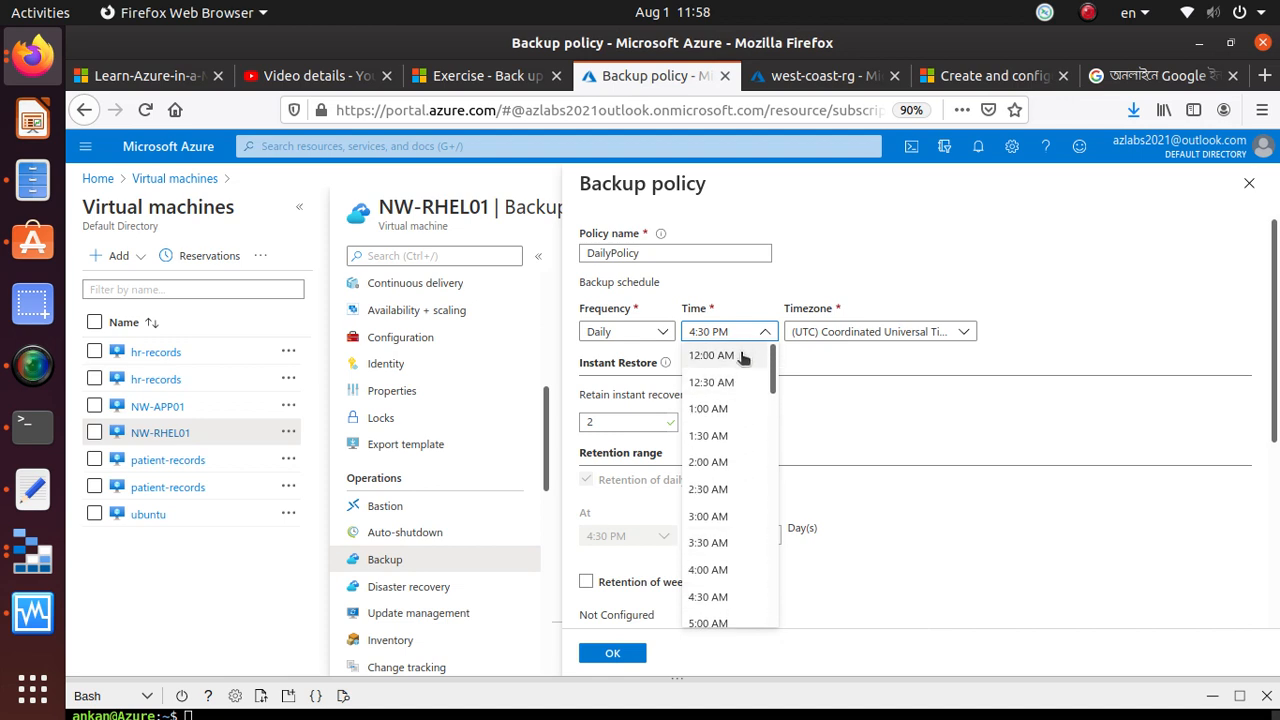
{"action": "left_click", "coordinate": [741, 356]}
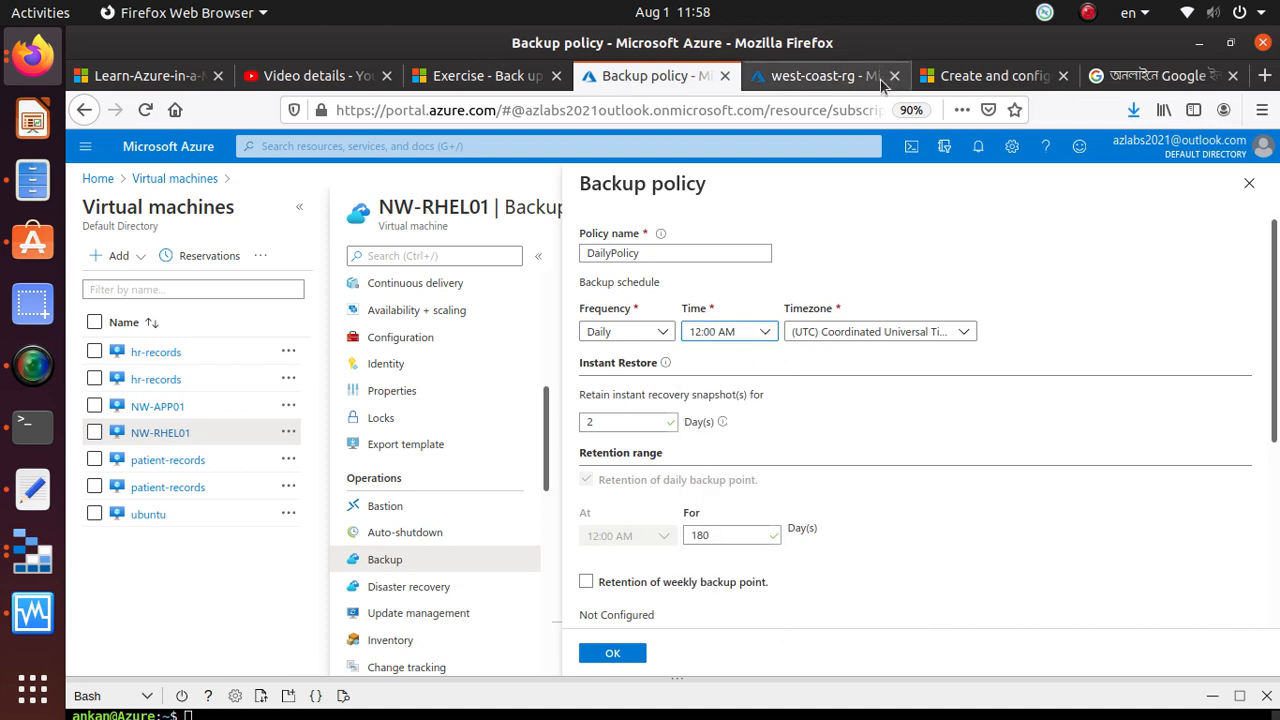
Recheck the exercise's DailyPolicy time and retention, the example Backup settings and the instructions for enabling and starting the backup
{"action": "left_click", "coordinate": [516, 88]}
{"action": "scroll", "coordinate": [673, 537], "scroll_direction": "down", "scroll_amount": 5}
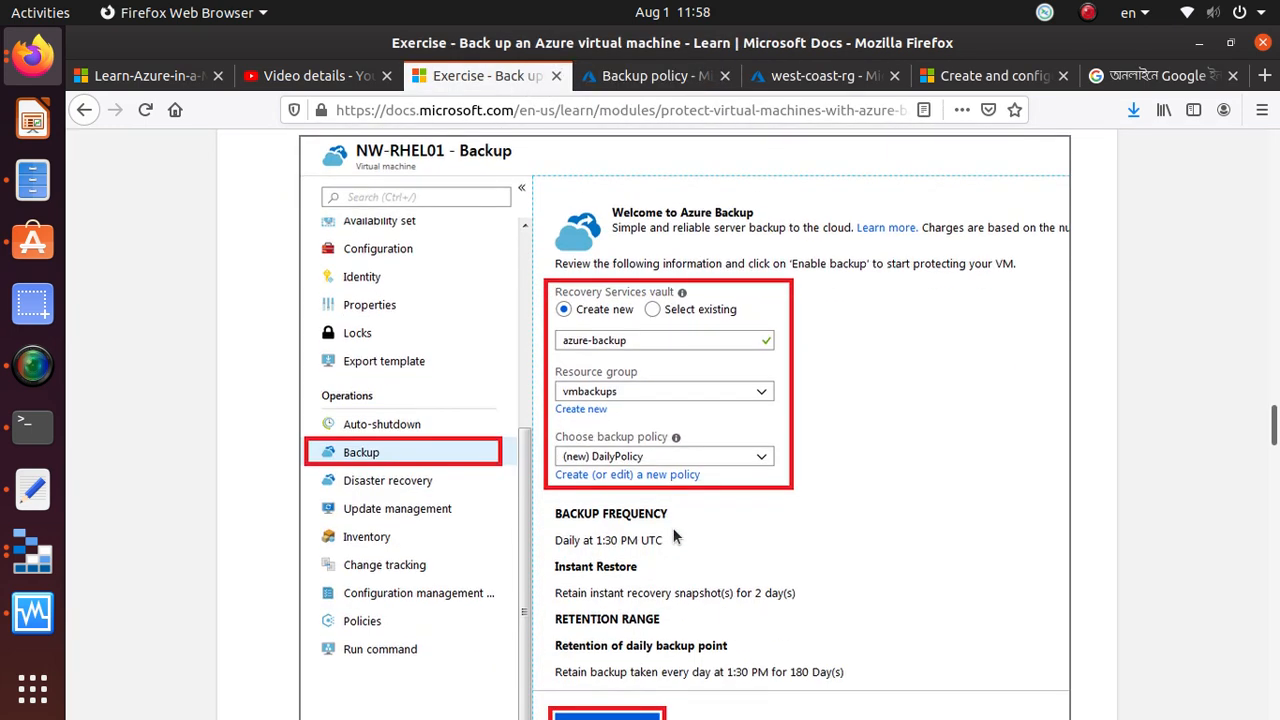
{"action": "scroll", "coordinate": [675, 522], "scroll_direction": "up", "scroll_amount": 3}
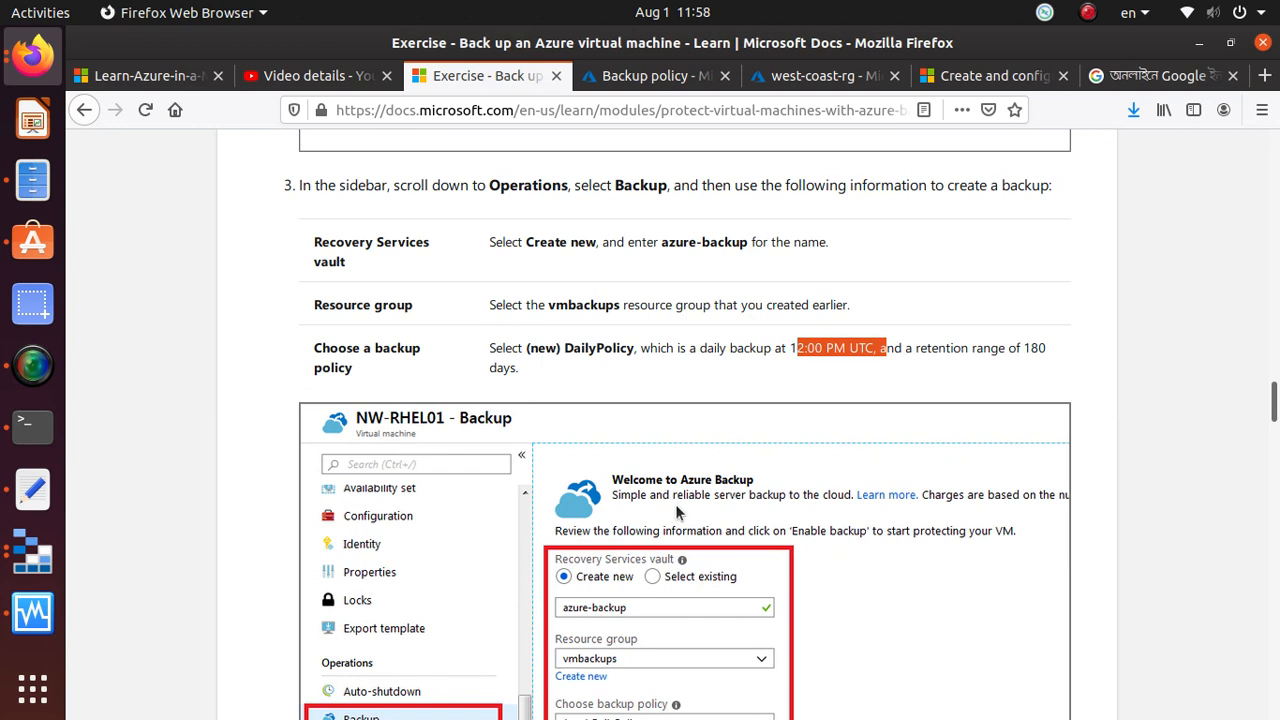
{"action": "left_click", "coordinate": [822, 348]}
{"action": "left_click_drag", "start_coordinate": [786, 348], "coordinate": [1074, 360]}
{"action": "scroll", "coordinate": [680, 582], "scroll_direction": "down", "scroll_amount": 7}
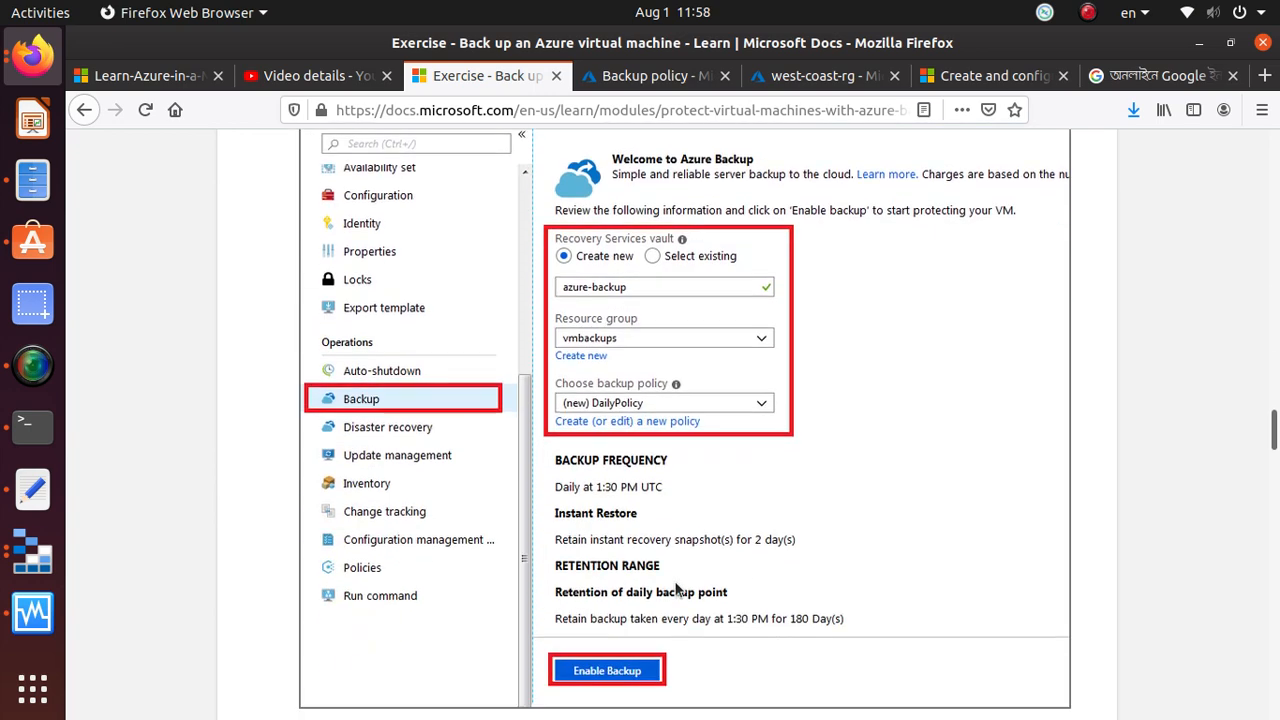
{"action": "scroll", "coordinate": [674, 592], "scroll_direction": "up", "scroll_amount": 1}
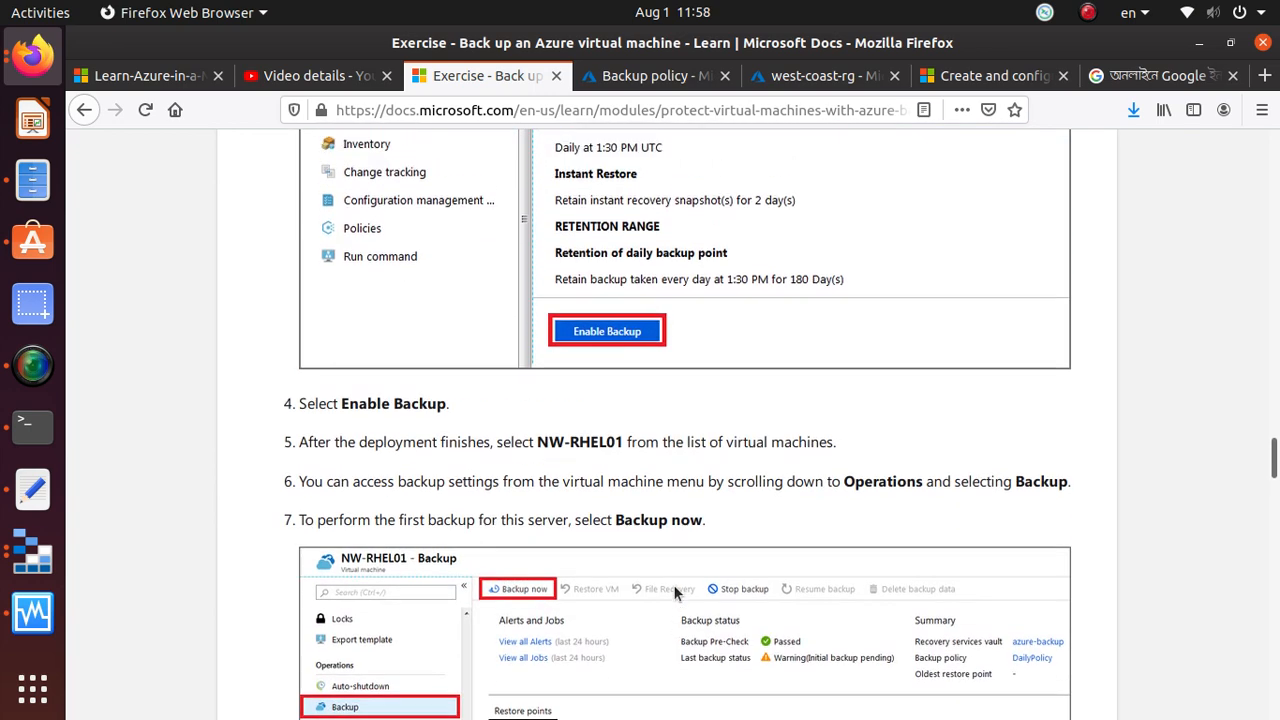
{"action": "scroll", "coordinate": [674, 592], "scroll_direction": "down", "scroll_amount": 2}
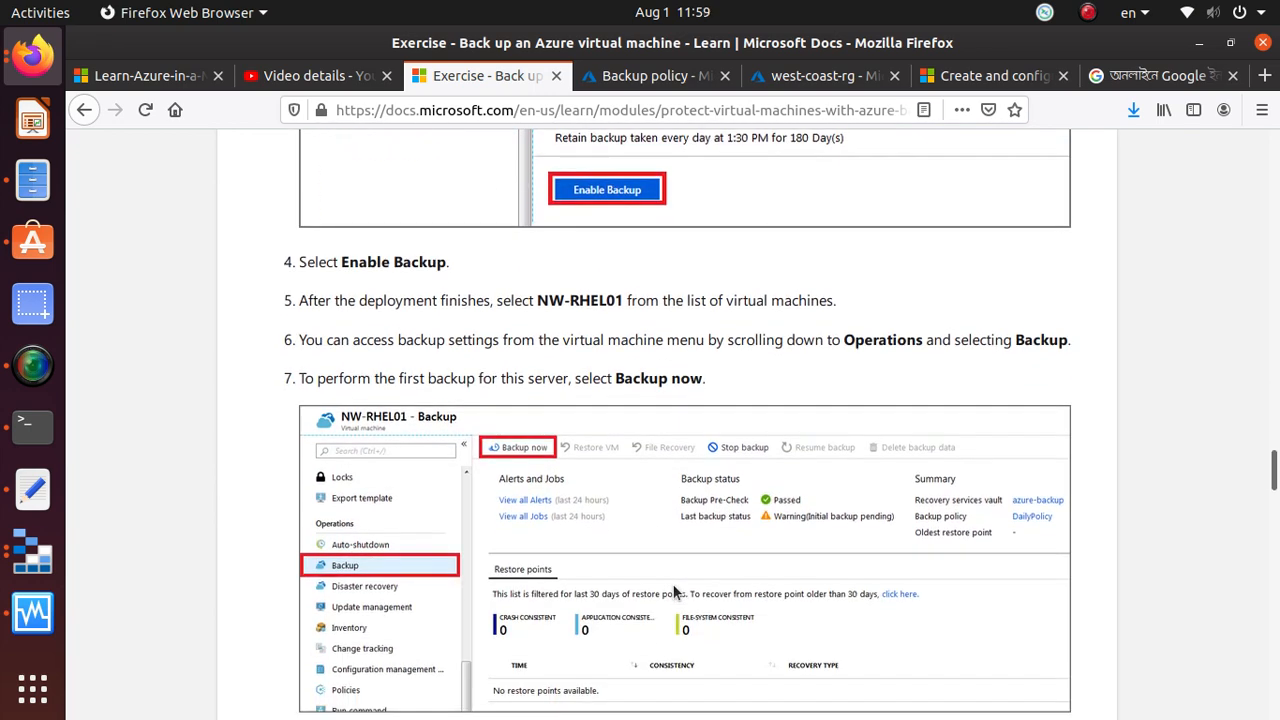
Return to the Azure portal's backup policy form and set the daily backup time to 11:30 PM
{"action": "left_click", "coordinate": [655, 76]}
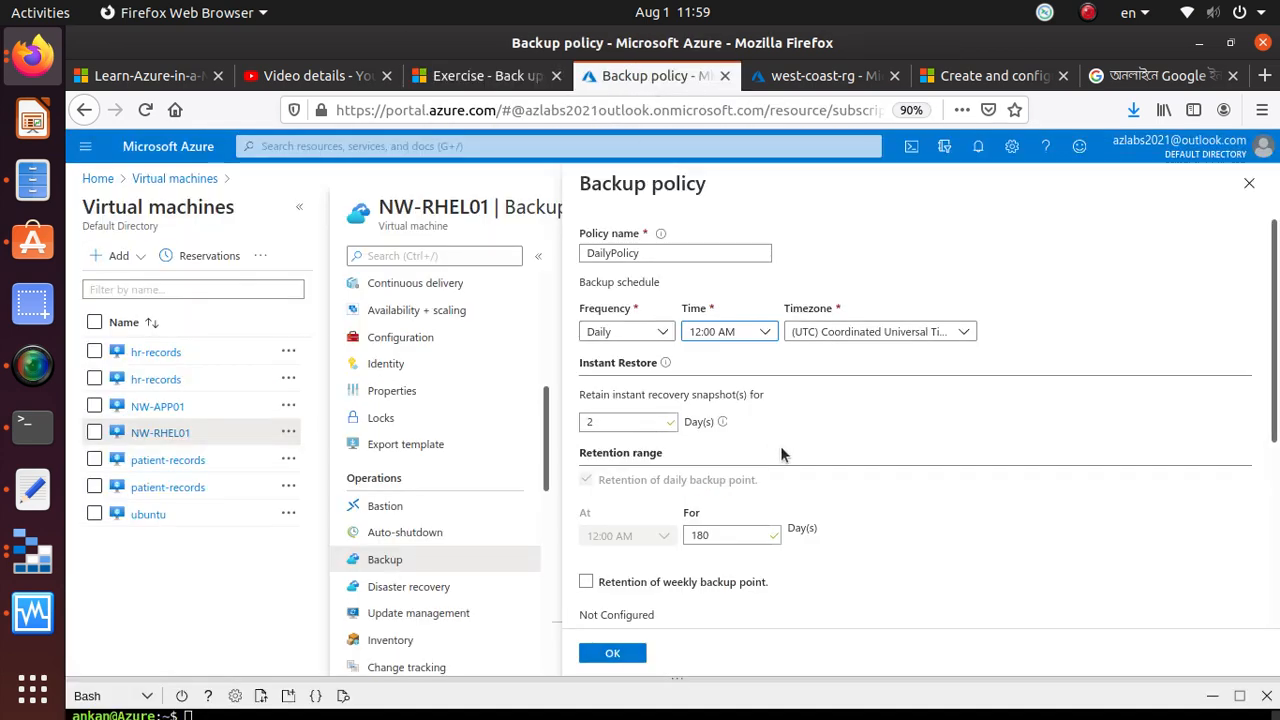
{"action": "left_click", "coordinate": [765, 332]}
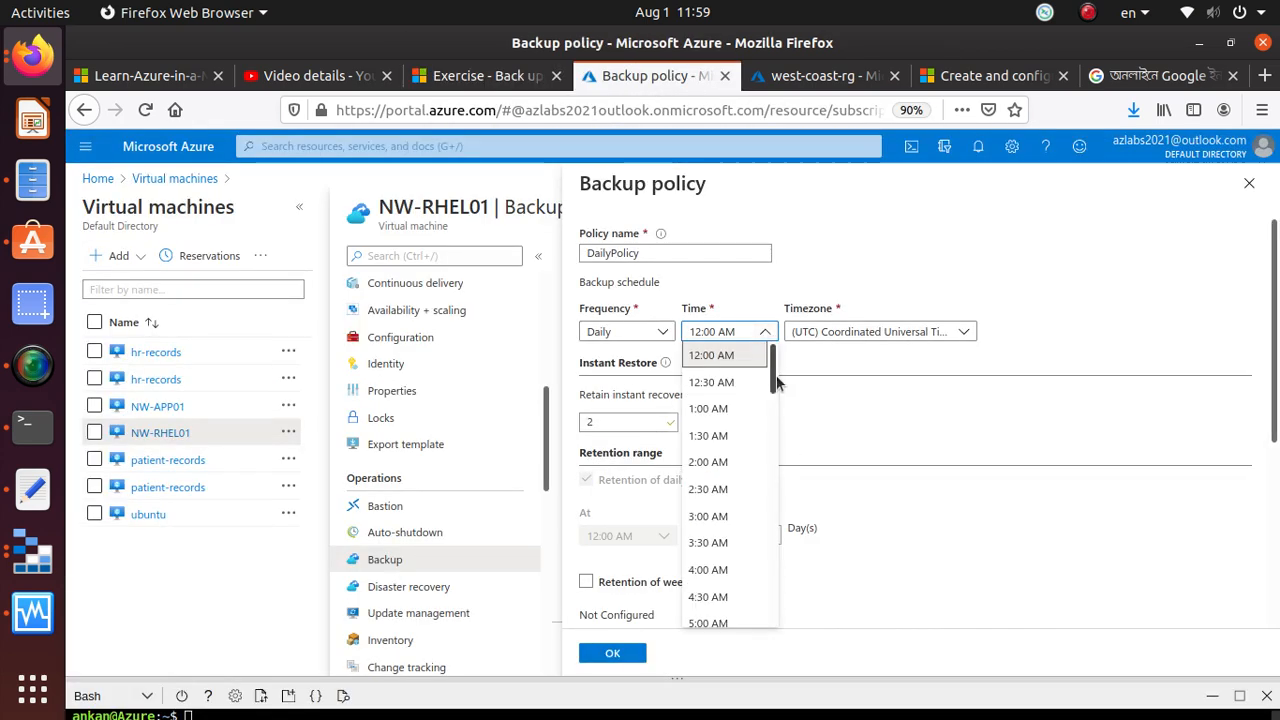
{"action": "left_click_drag", "start_coordinate": [777, 383], "coordinate": [791, 666]}
{"action": "left_click", "coordinate": [755, 614]}
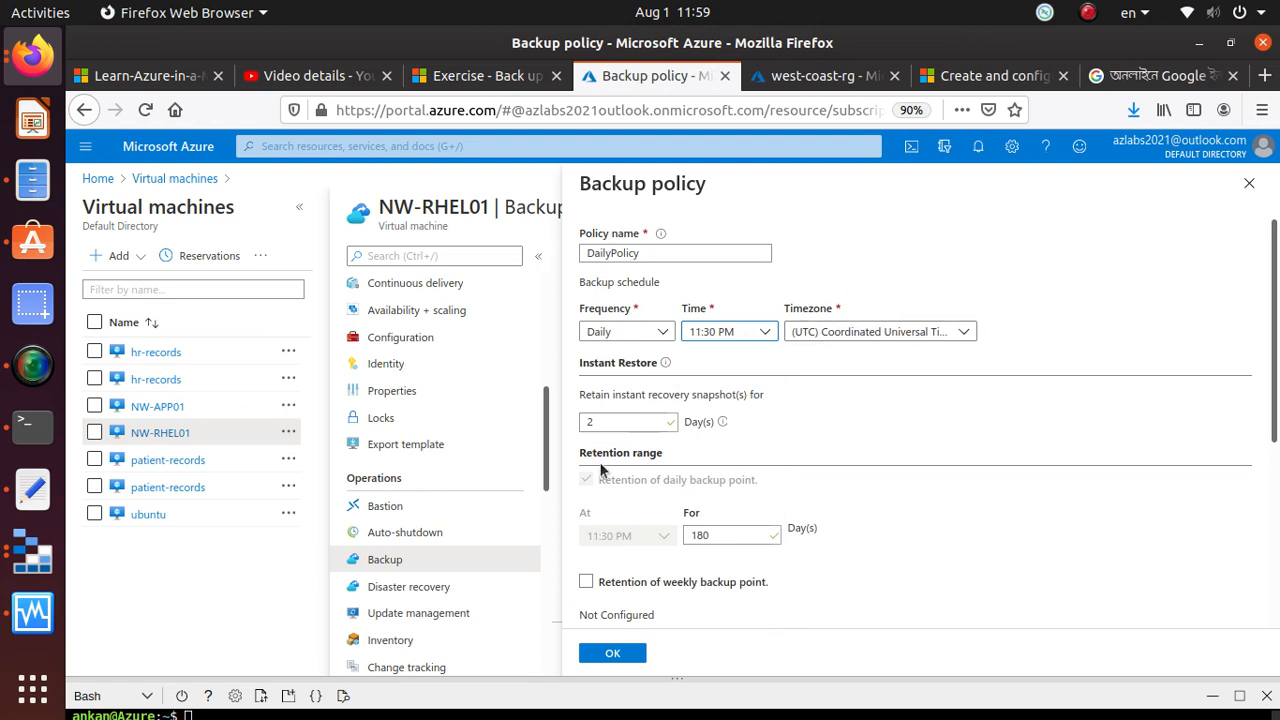
Try retaining instant recovery snapshots for 30 days, and set the retention back to 2 days
{"action": "left_click_drag", "start_coordinate": [615, 423], "coordinate": [554, 414]}
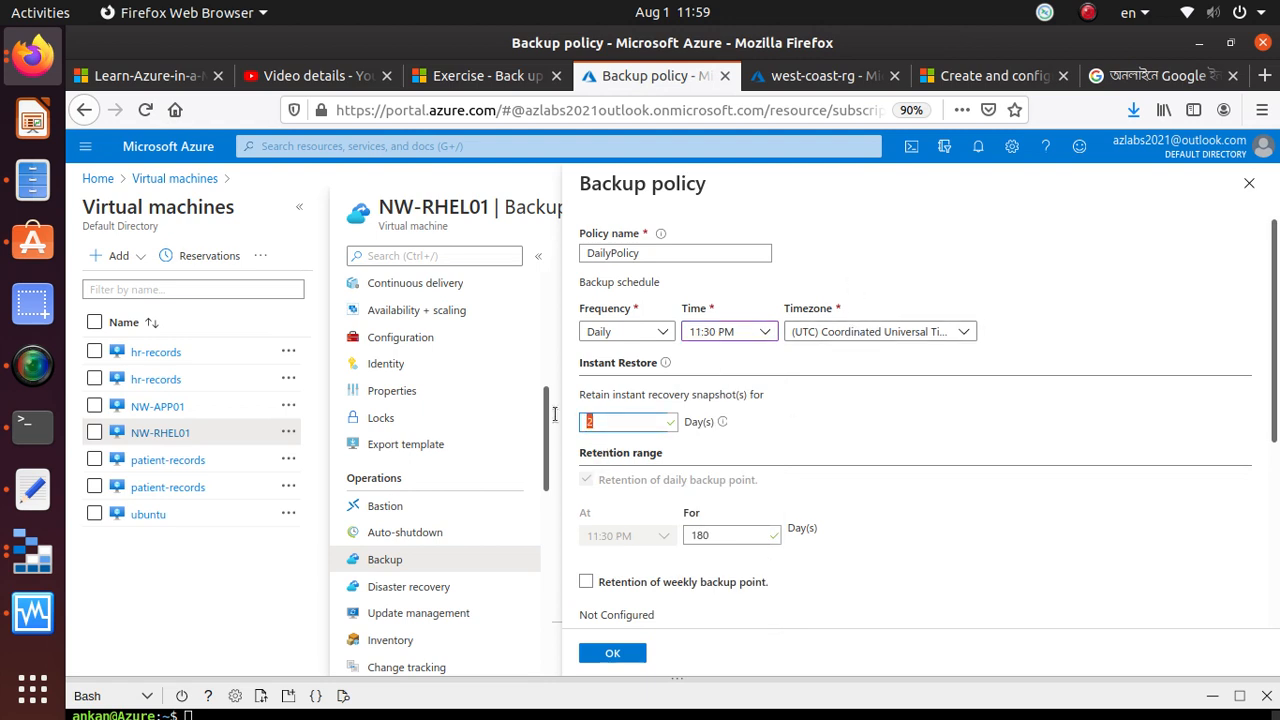
{"action": "type", "text": "30"}
{"action": "left_click", "coordinate": [1000, 421]}
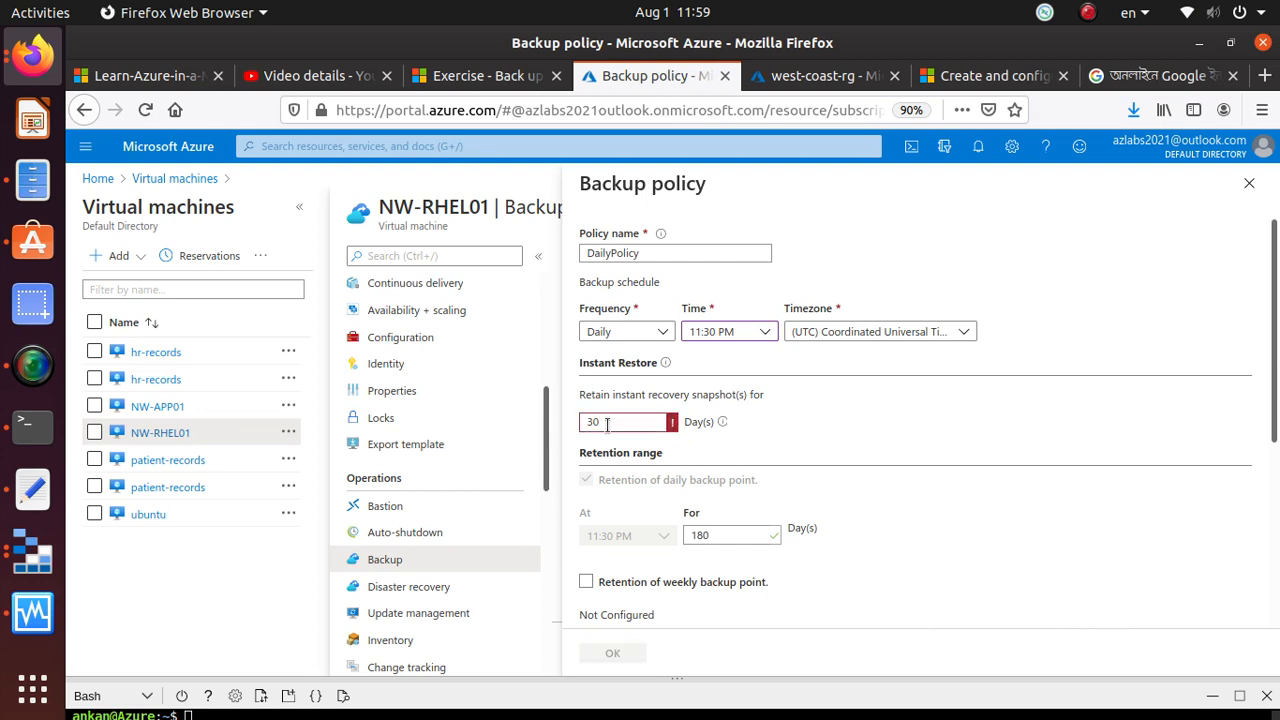
{"action": "mouse_move", "coordinate": [723, 424]}
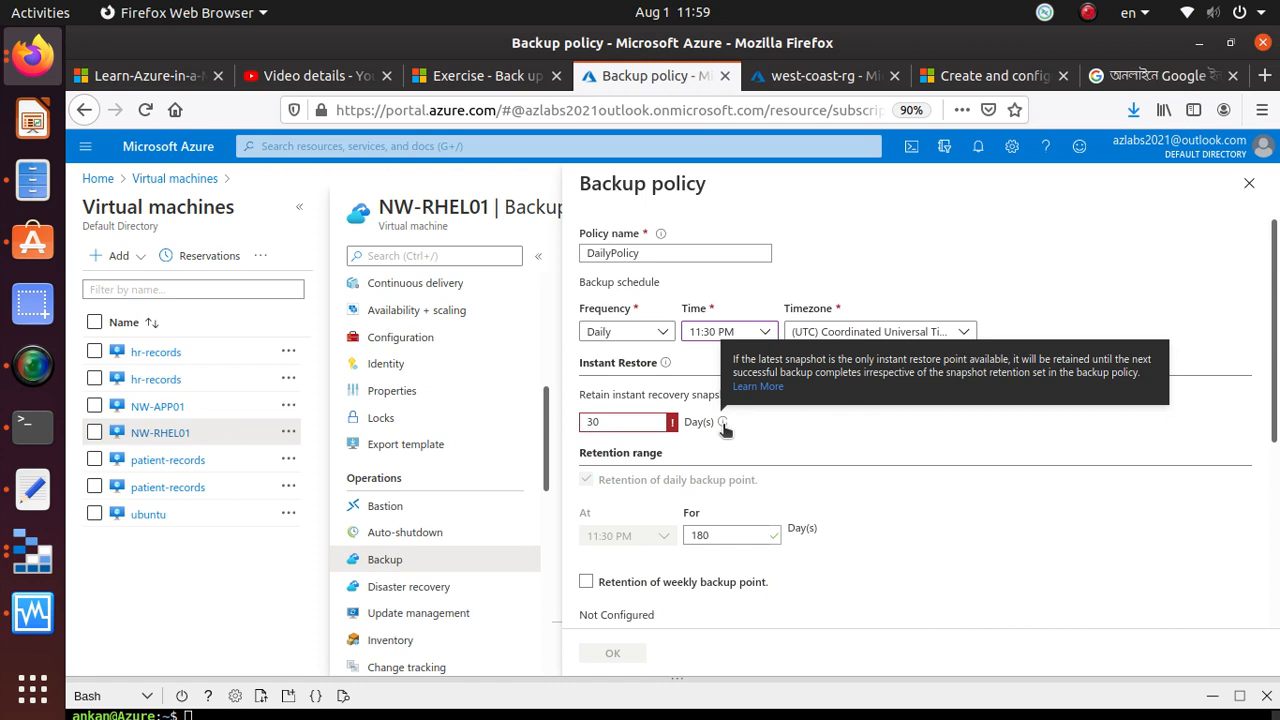
{"action": "left_click_drag", "start_coordinate": [606, 423], "coordinate": [545, 418]}
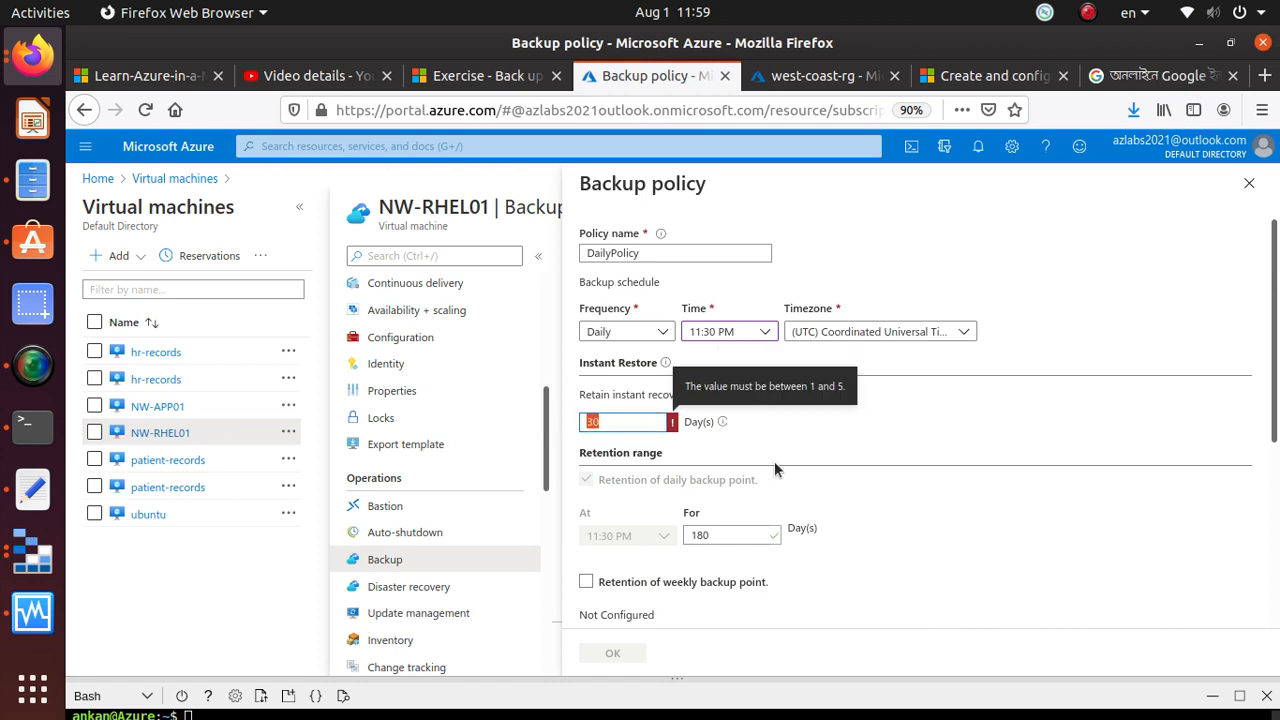
{"action": "type", "text": "2"}
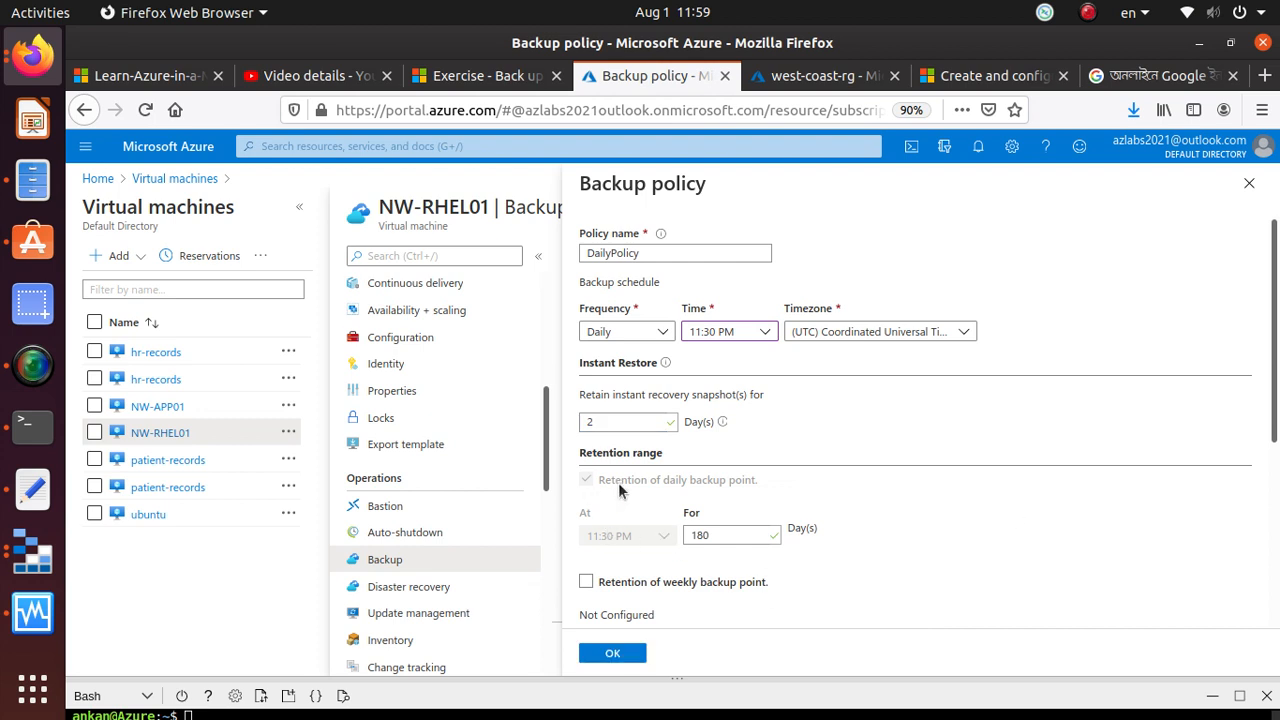
Accept the DailyPolicy settings with 180-day retention and enable backup for NW-RHEL01
{"action": "left_click_drag", "start_coordinate": [737, 531], "coordinate": [592, 527]}
{"action": "scroll", "coordinate": [789, 558], "scroll_direction": "down", "scroll_amount": 5}
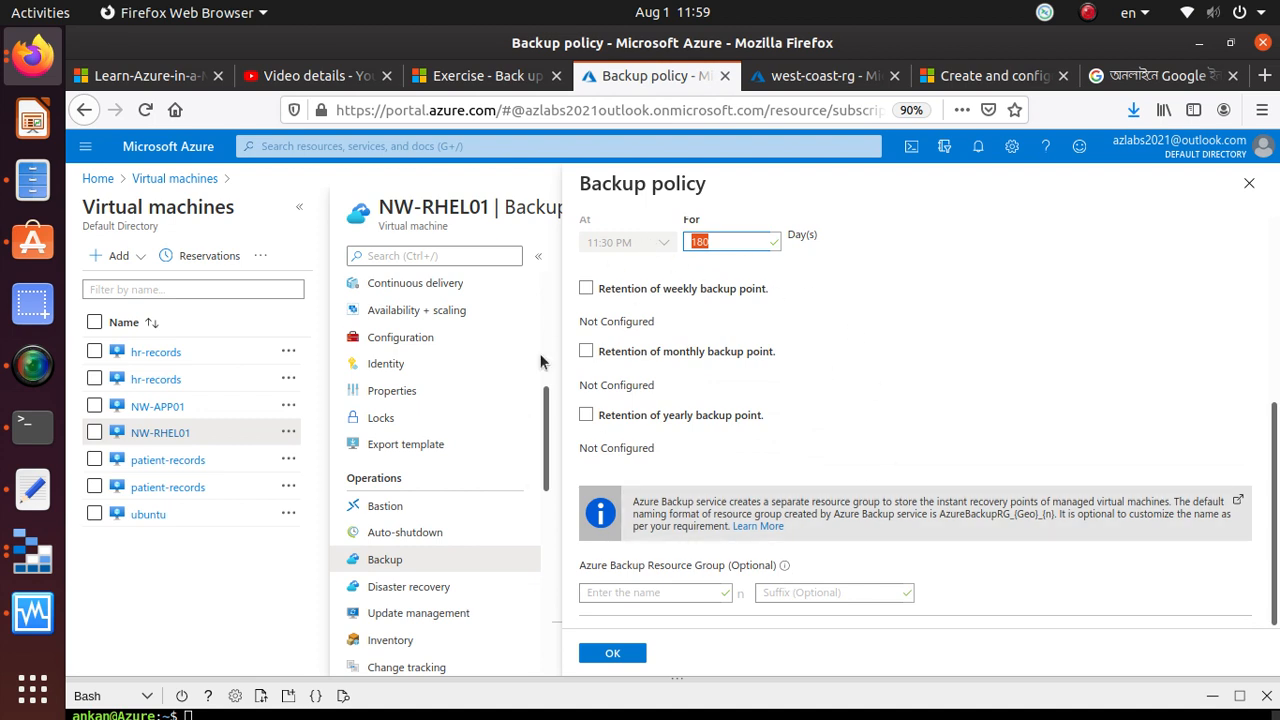
{"action": "left_click", "coordinate": [616, 654]}
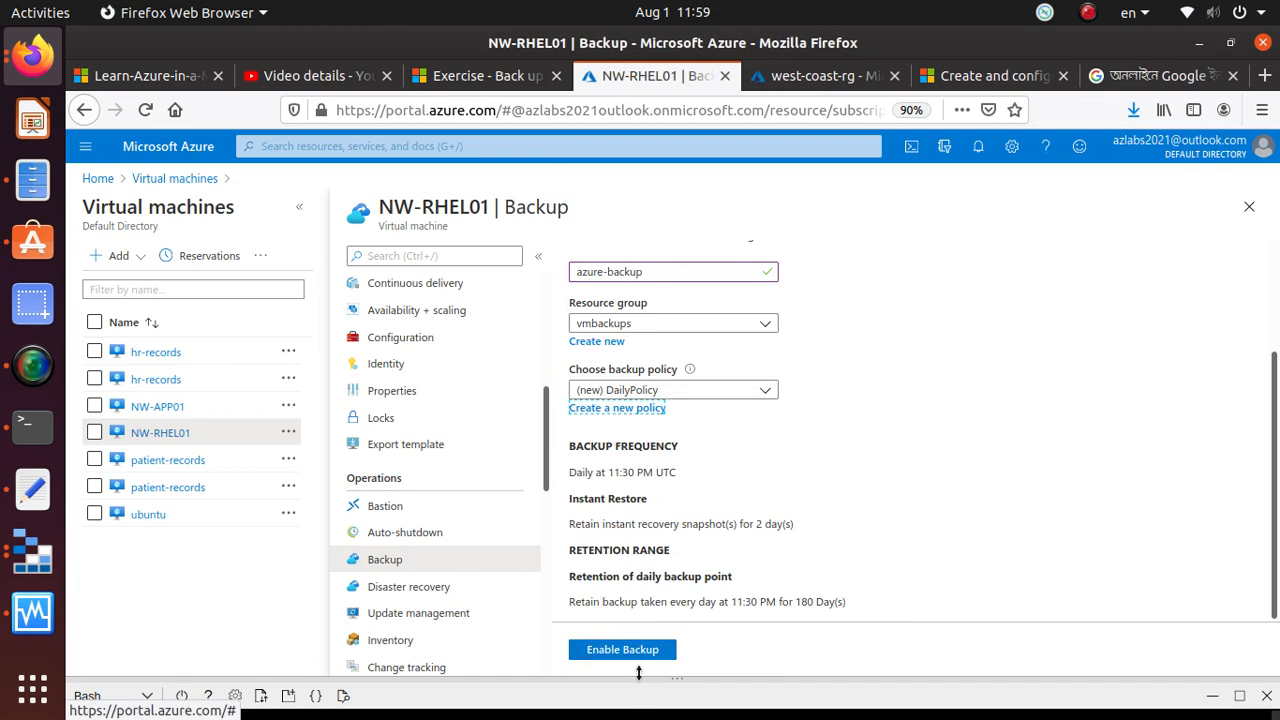
{"action": "left_click", "coordinate": [630, 653]}
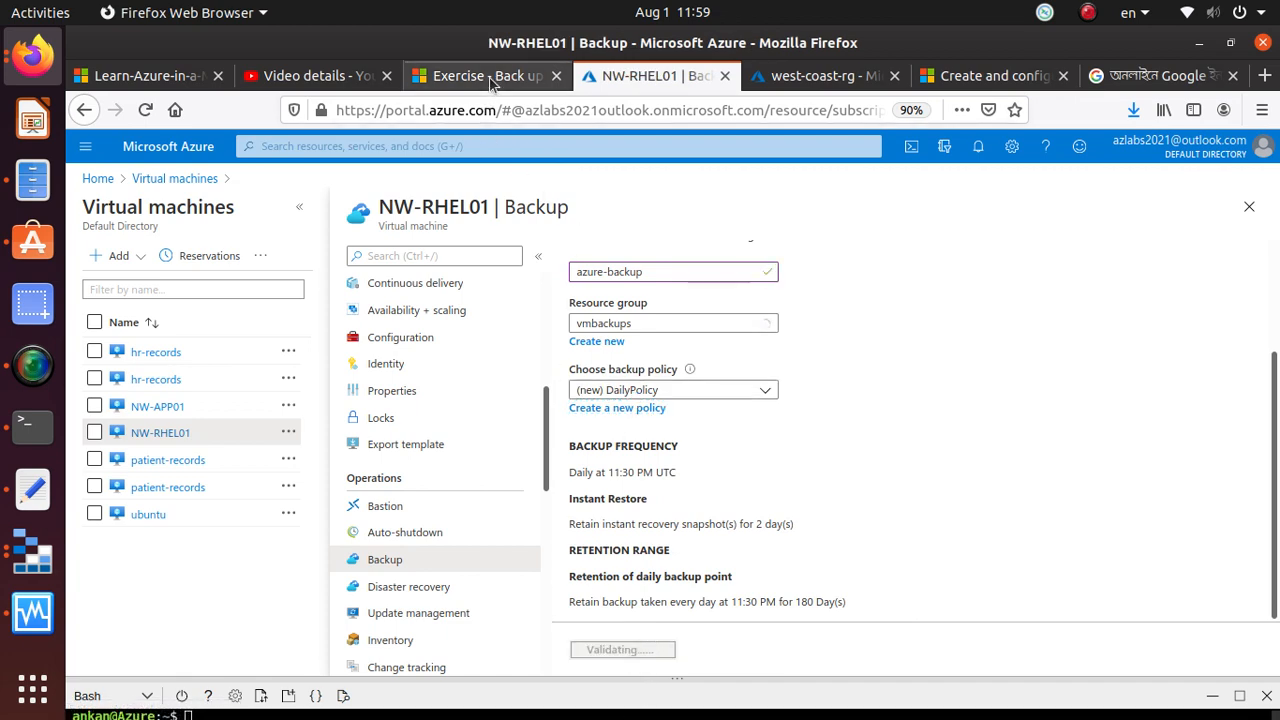
Find the exercise's Azure CLI section and copy the command that enables a backup for NW-APP01
{"action": "left_click", "coordinate": [488, 75]}
{"action": "scroll", "coordinate": [716, 497], "scroll_direction": "down", "scroll_amount": 5}
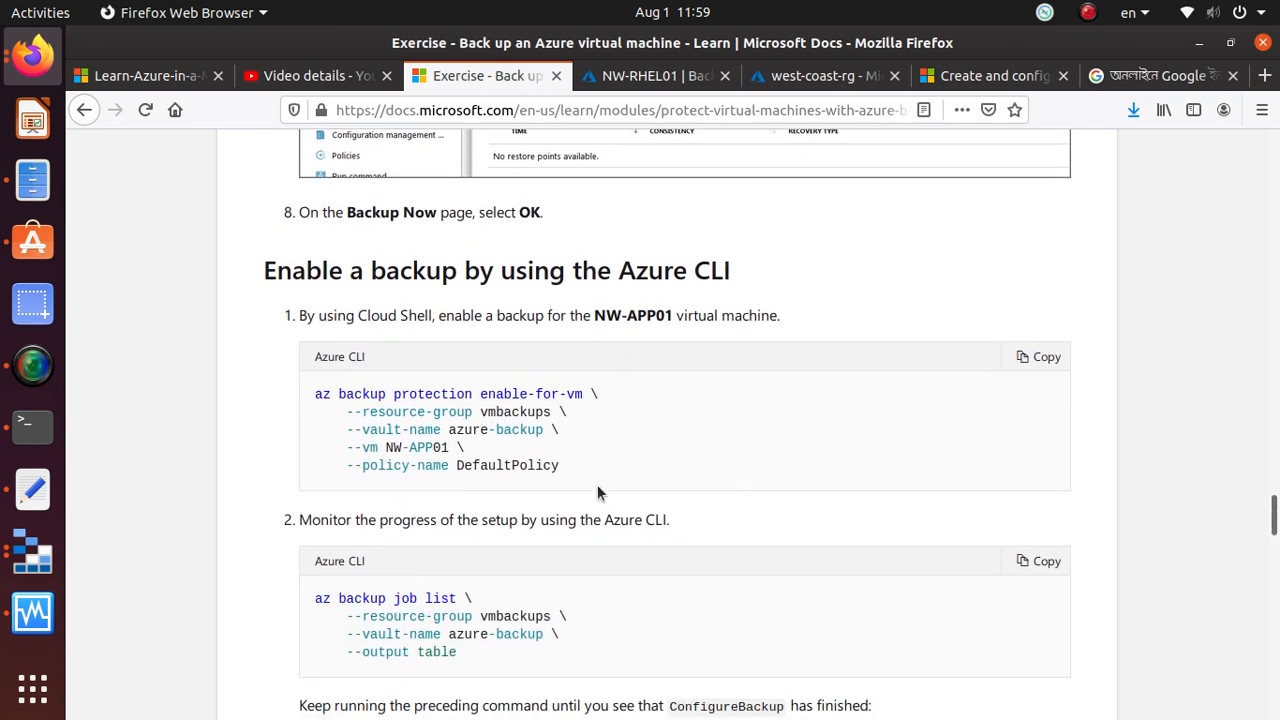
{"action": "left_click_drag", "start_coordinate": [265, 272], "coordinate": [743, 268]}
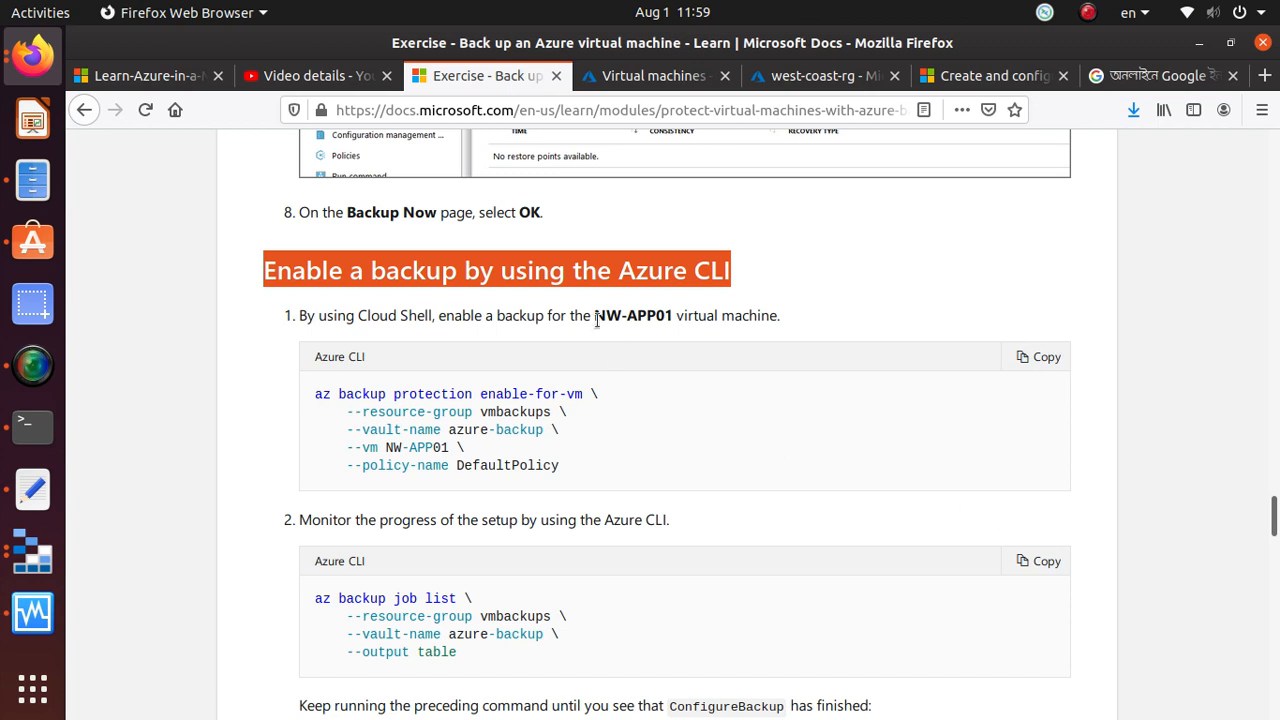
{"action": "left_click_drag", "start_coordinate": [596, 318], "coordinate": [671, 321]}
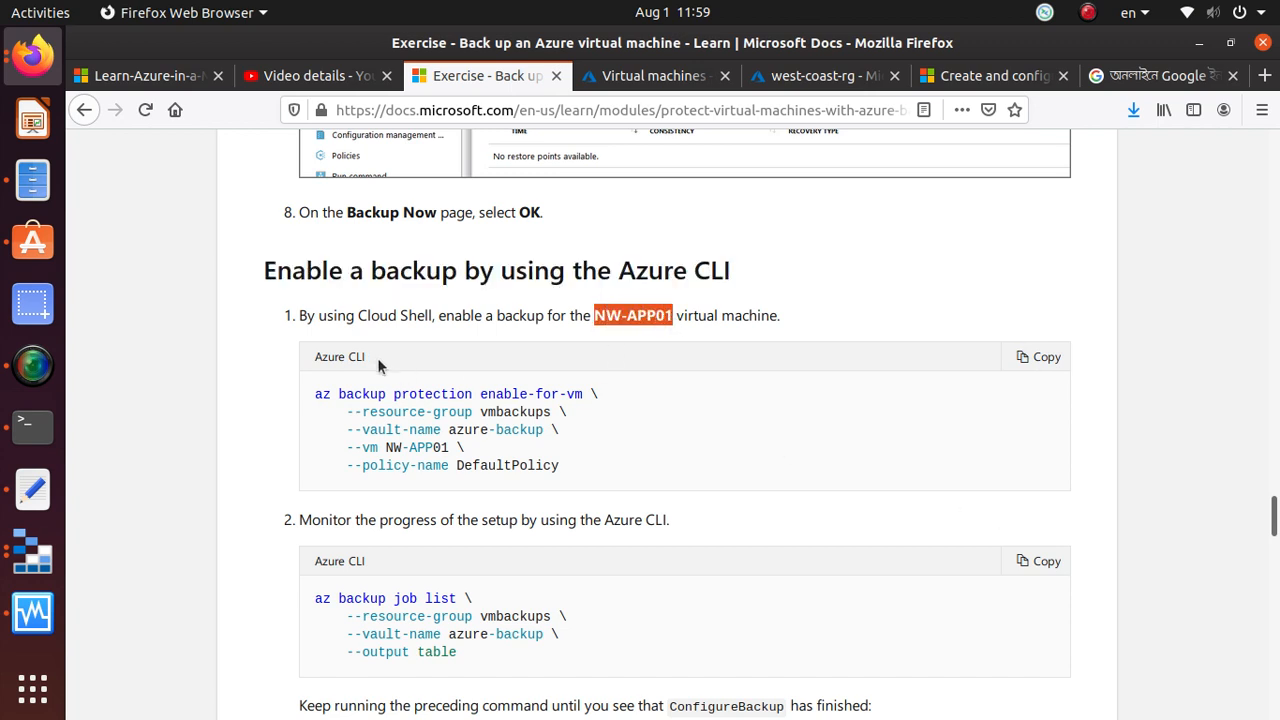
{"action": "left_click", "coordinate": [1040, 358]}
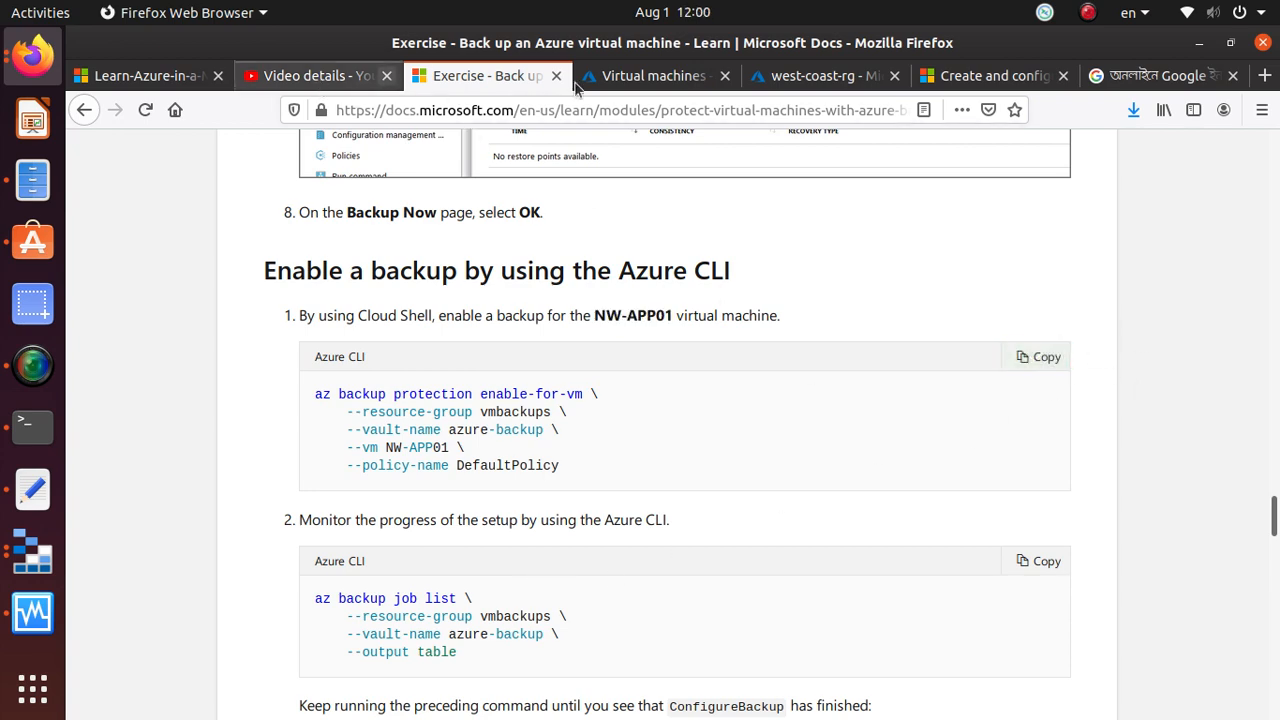
Enlarge Cloud Shell in the Azure portal, paste the az backup protection enable-for-vm command, and check its resource group, vault and VM values
{"action": "left_click", "coordinate": [645, 76]}
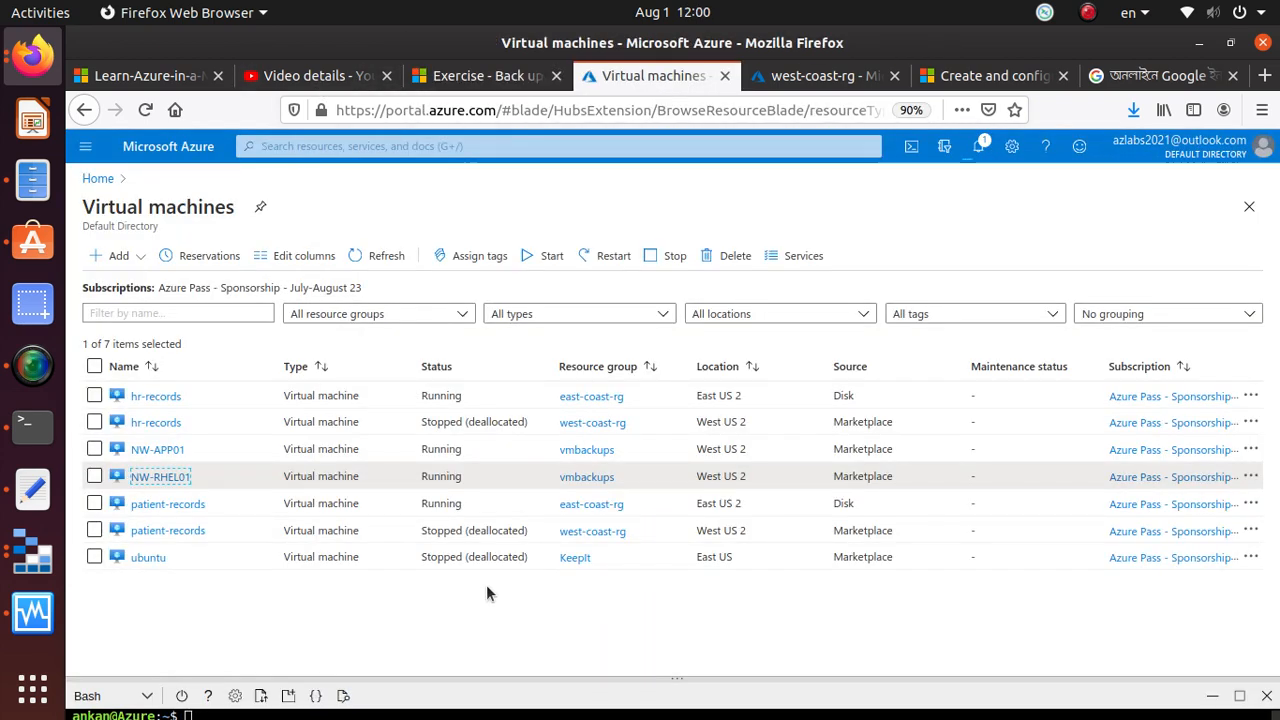
{"action": "left_click_drag", "start_coordinate": [405, 688], "coordinate": [360, 335]}
{"action": "right_click", "coordinate": [352, 401]}
{"action": "right_click", "coordinate": [239, 706]}
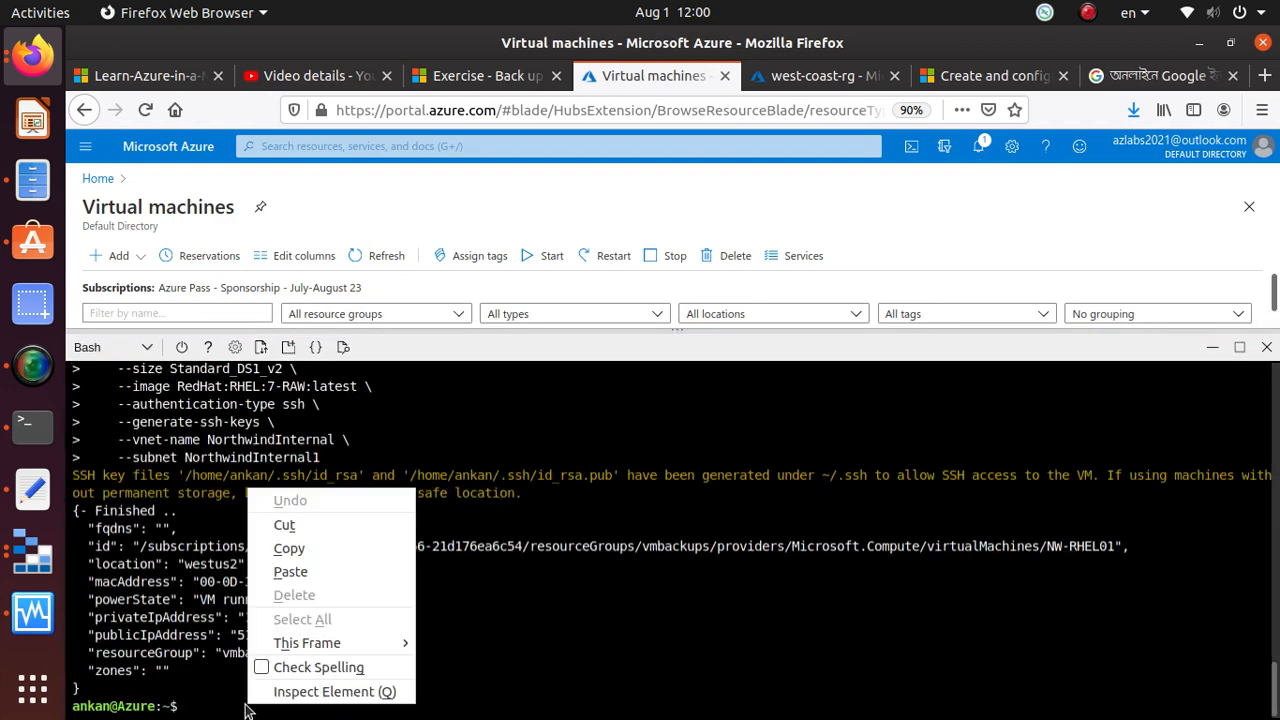
{"action": "left_click", "coordinate": [335, 572]}
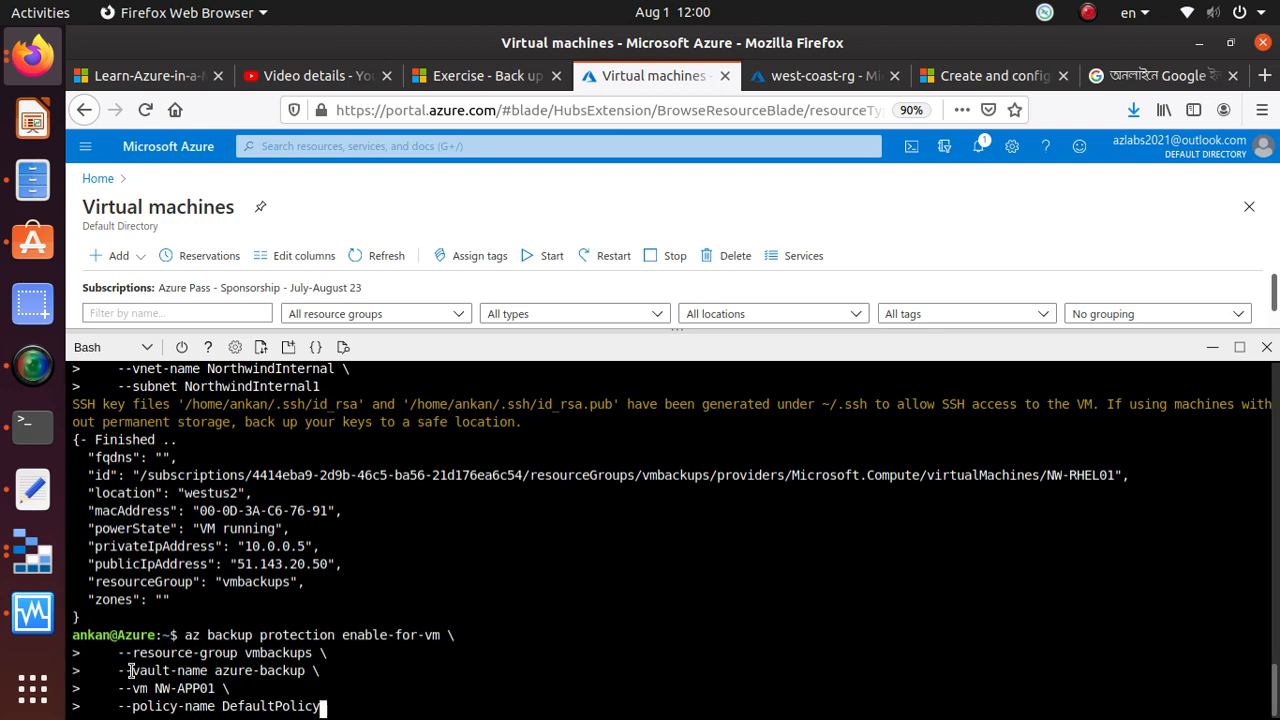
{"action": "double_click", "coordinate": [250, 653]}
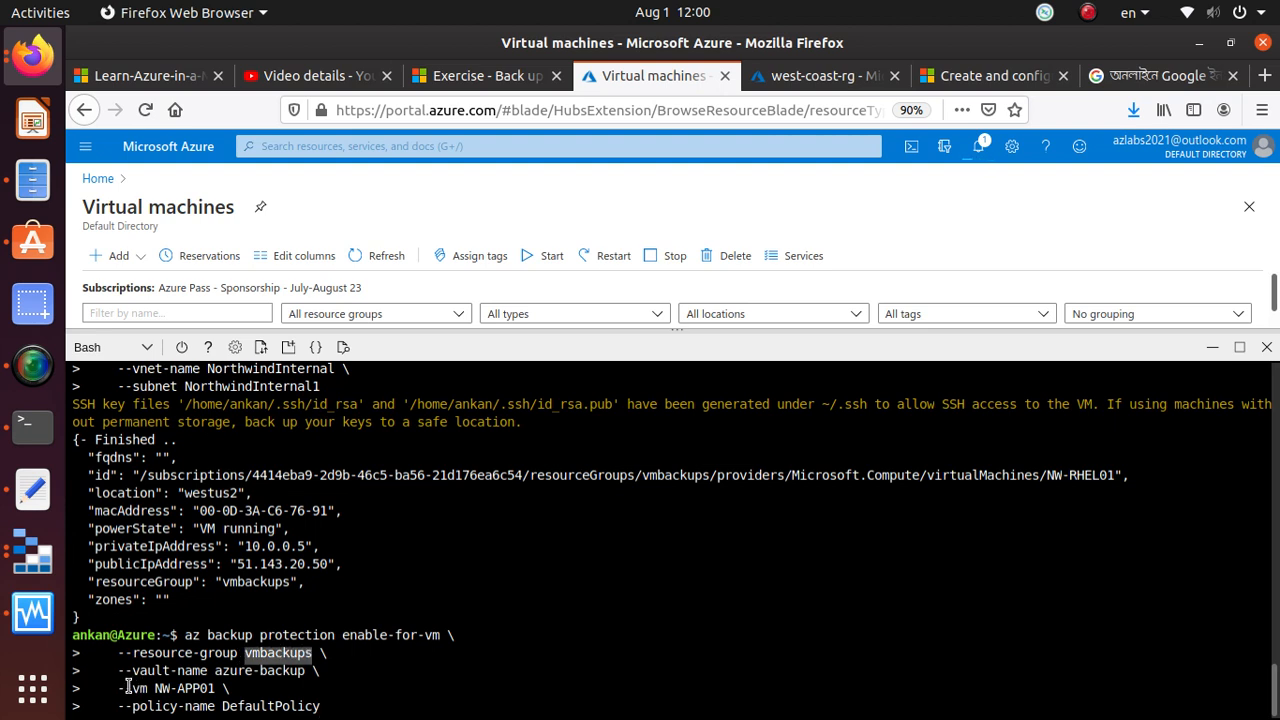
{"action": "left_click_drag", "start_coordinate": [215, 670], "coordinate": [302, 675]}
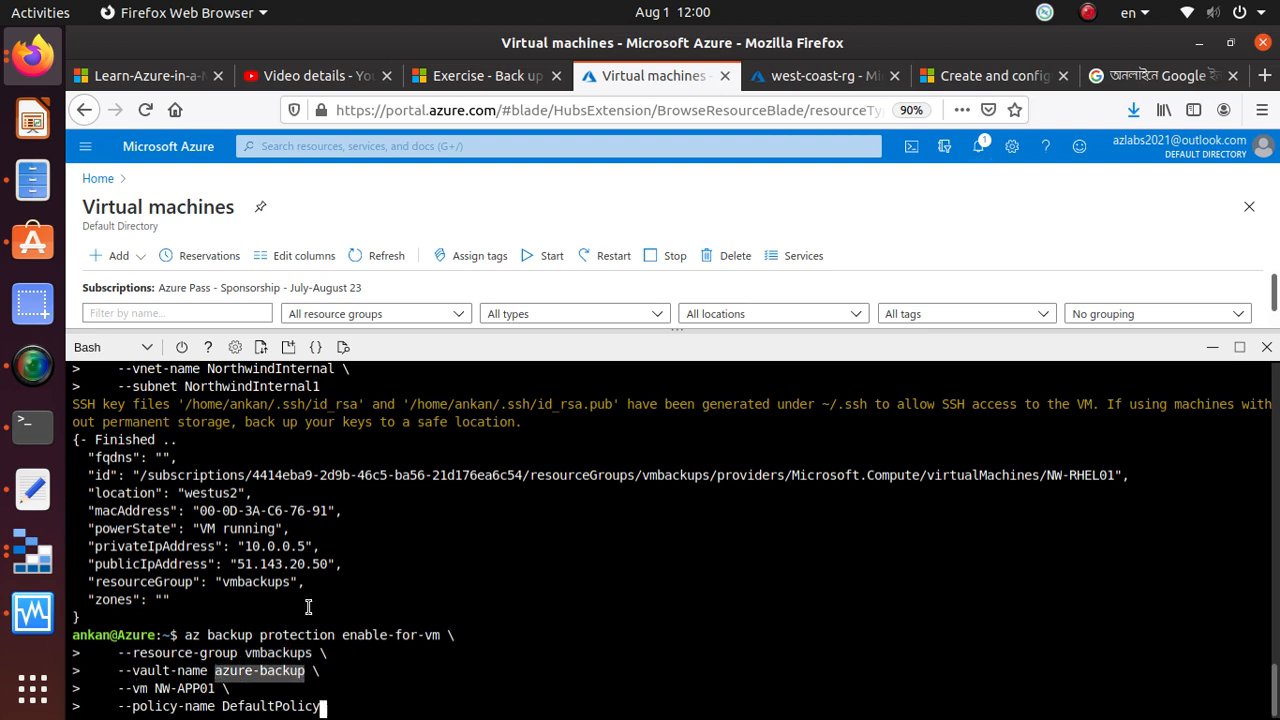
{"action": "left_click_drag", "start_coordinate": [155, 689], "coordinate": [214, 690]}
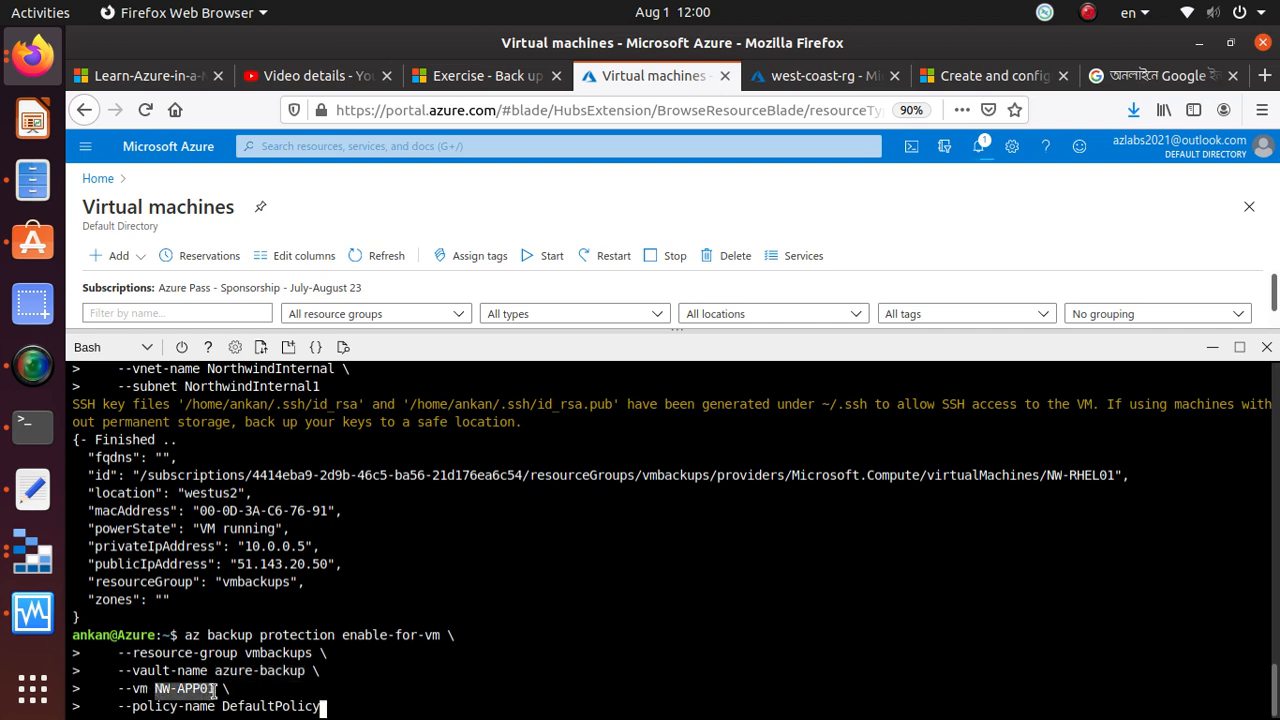
{"action": "left_click", "coordinate": [424, 700]}
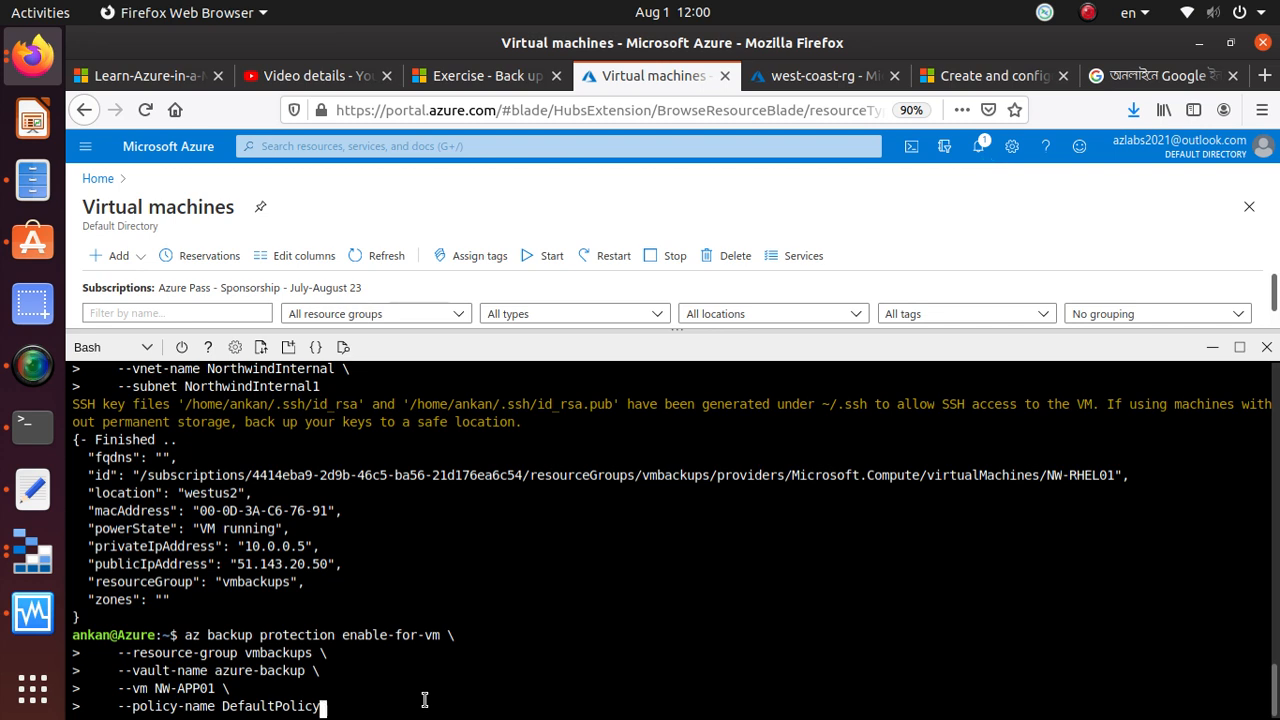
Run the az backup protection enable-for-vm command for NW-APP01 and paste a copy of it below the commands in the Text Editor notes
{"action": "key", "text": "Return"}
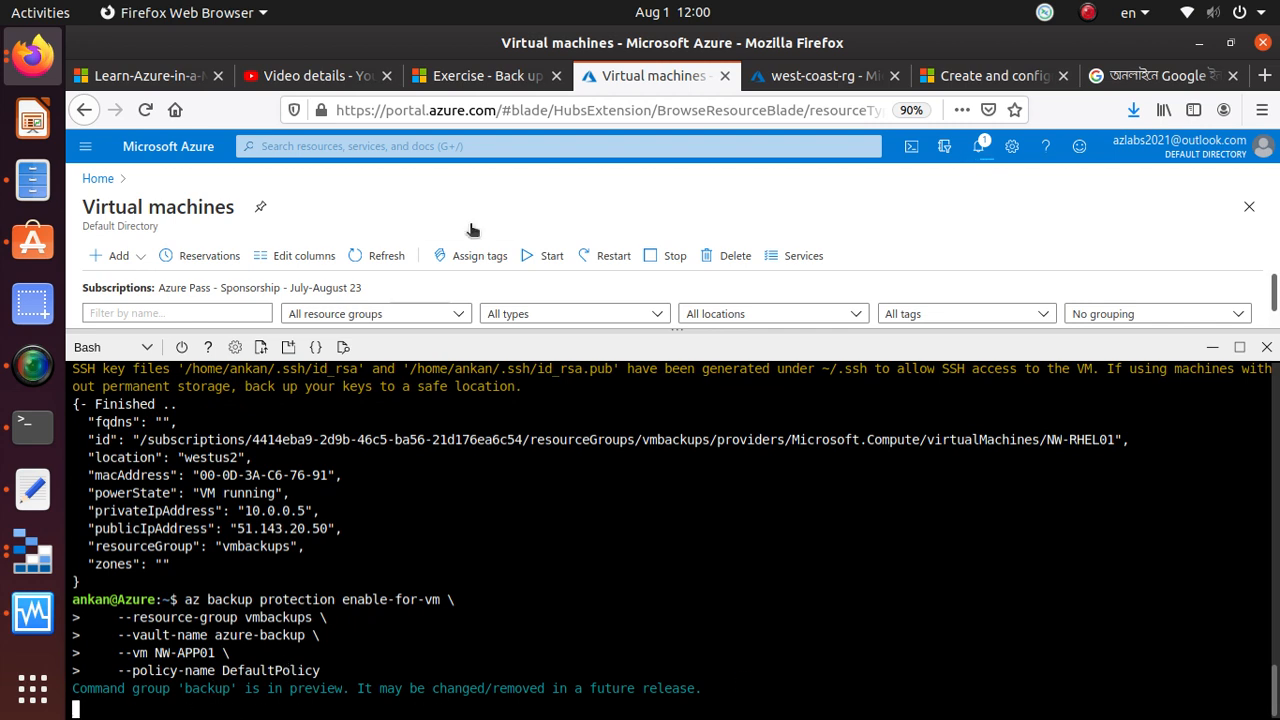
{"action": "left_click", "coordinate": [32, 488]}
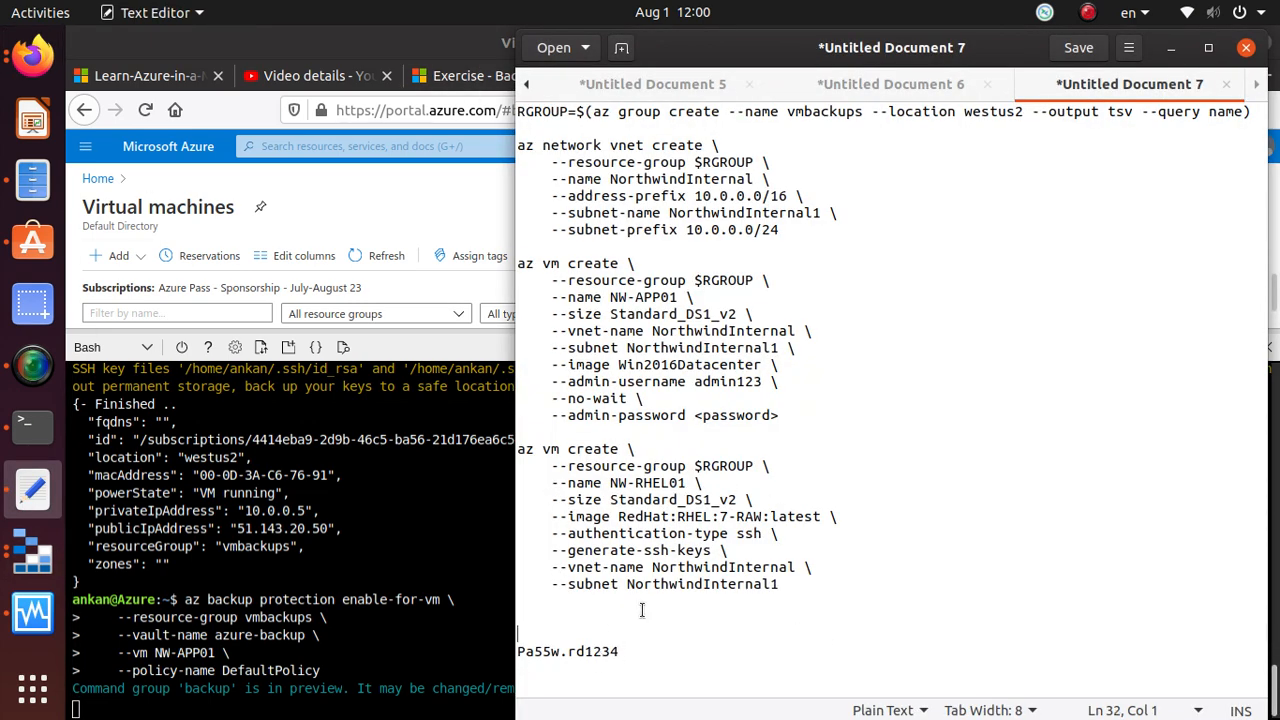
{"action": "key", "text": "ctrl+v"}
{"action": "scroll", "coordinate": [641, 609], "scroll_direction": "down", "scroll_amount": 1}
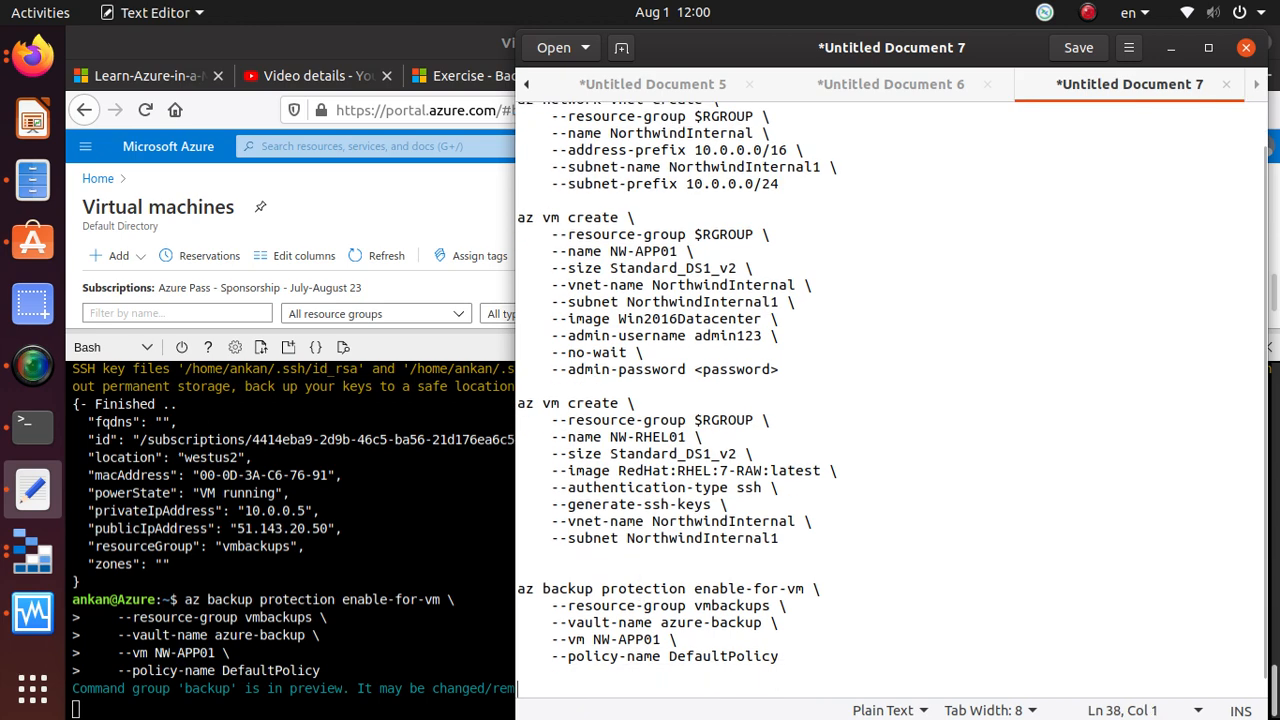
{"action": "key", "text": "alt+Tab"}
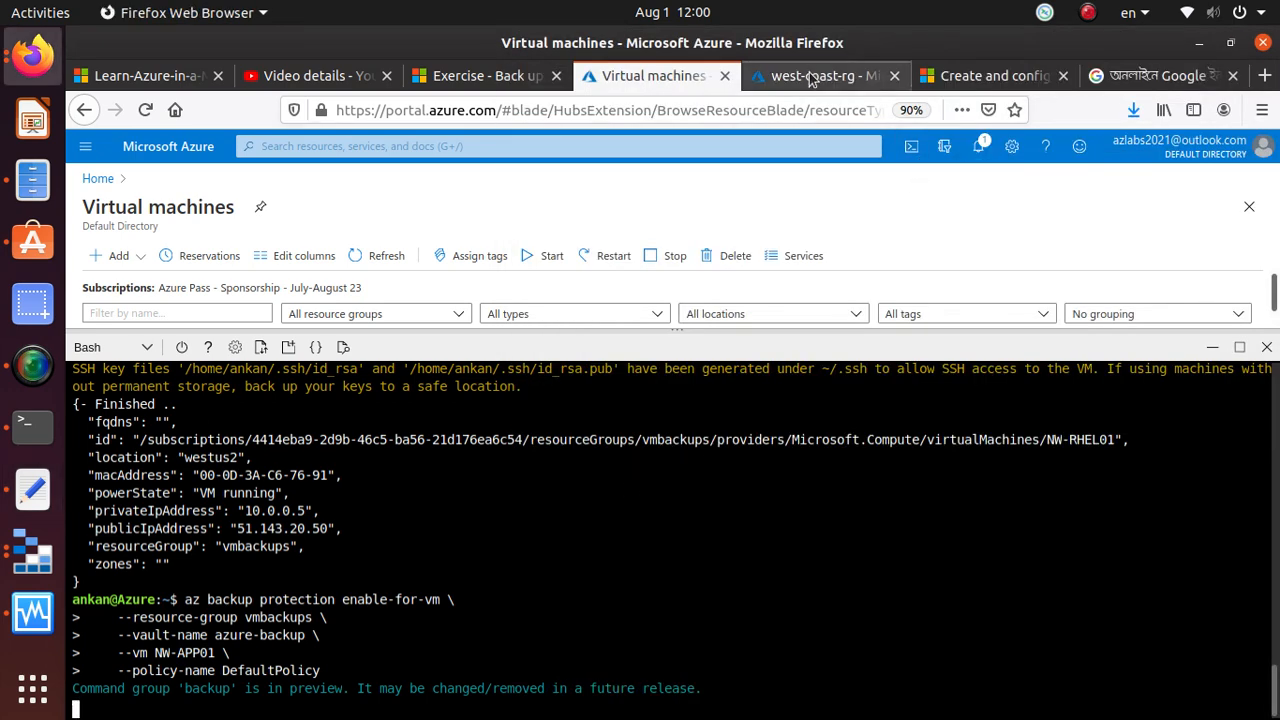
Copy the az backup job list command for monitoring the setup from the exercise page, and return to the Azure portal
{"action": "left_click", "coordinate": [485, 76]}
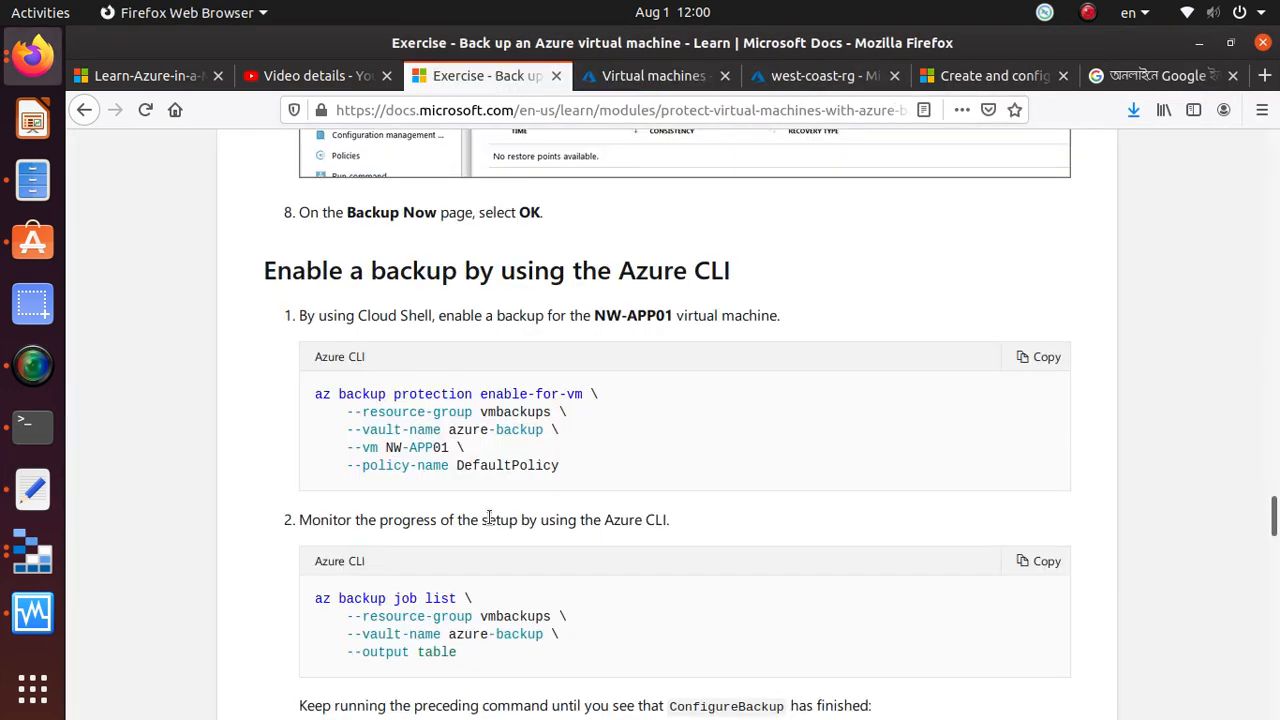
{"action": "scroll", "coordinate": [489, 518], "scroll_direction": "down", "scroll_amount": 5}
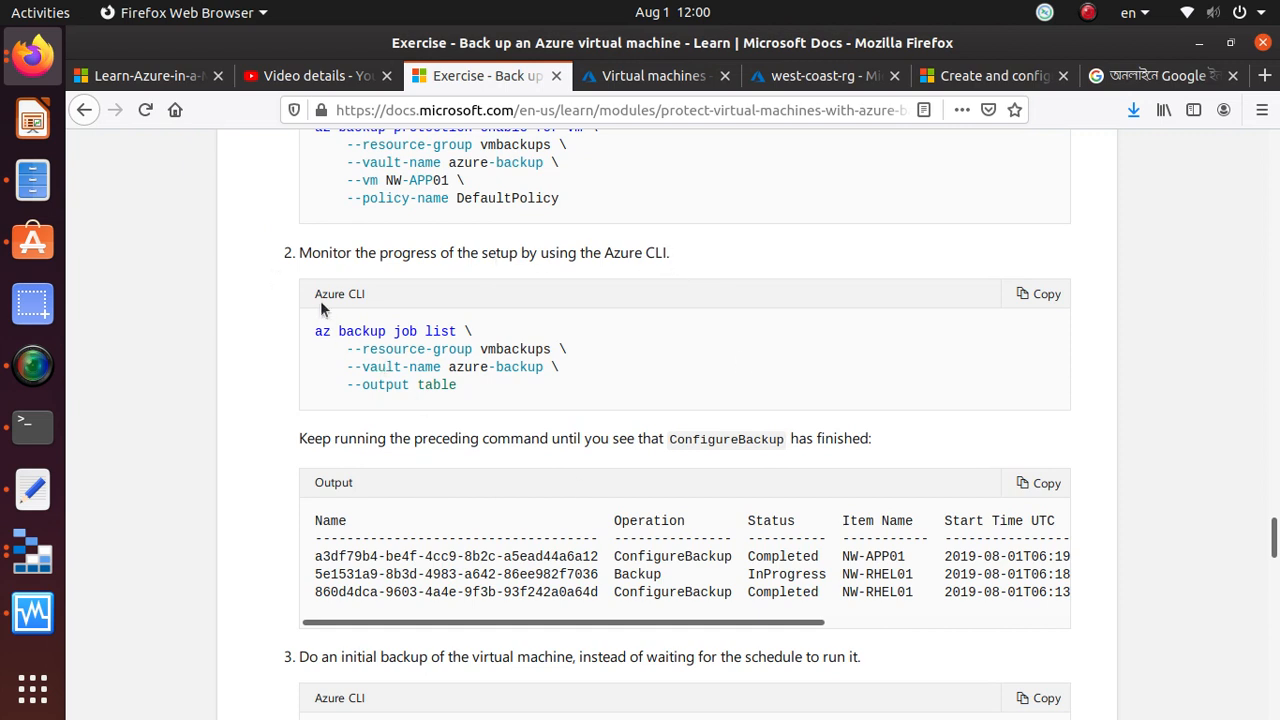
{"action": "left_click", "coordinate": [1044, 294]}
{"action": "left_click", "coordinate": [645, 76]}
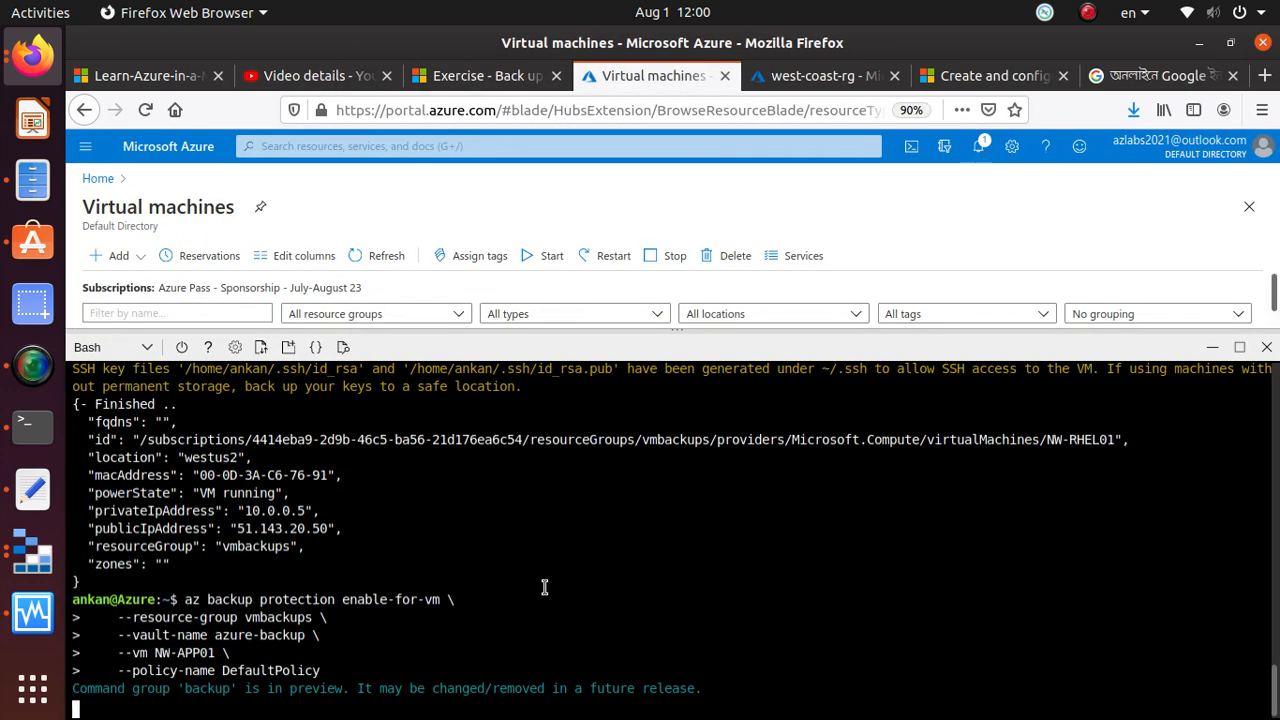
{"action": "left_click", "coordinate": [491, 80]}
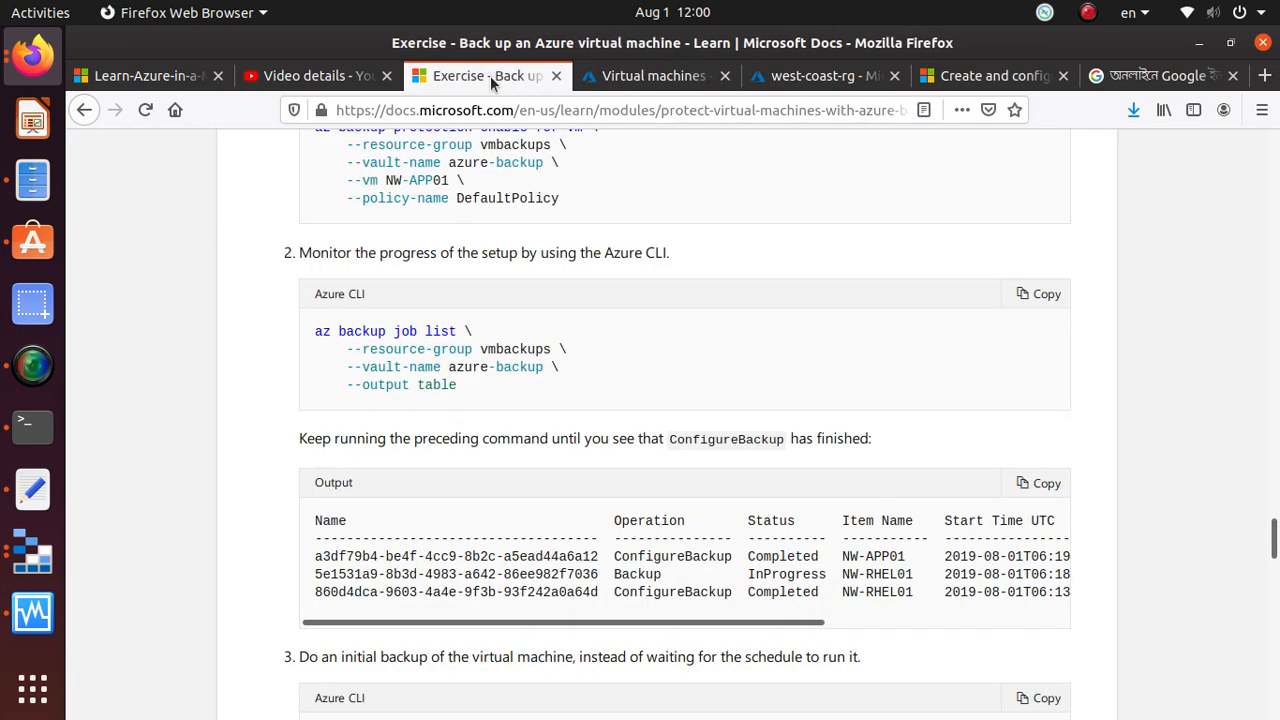
{"action": "left_click", "coordinate": [692, 88]}
Shrink the Cloud Shell pane and open the list of Recovery Services vaults from the portal's home page
{"action": "left_click_drag", "start_coordinate": [368, 330], "coordinate": [389, 673]}
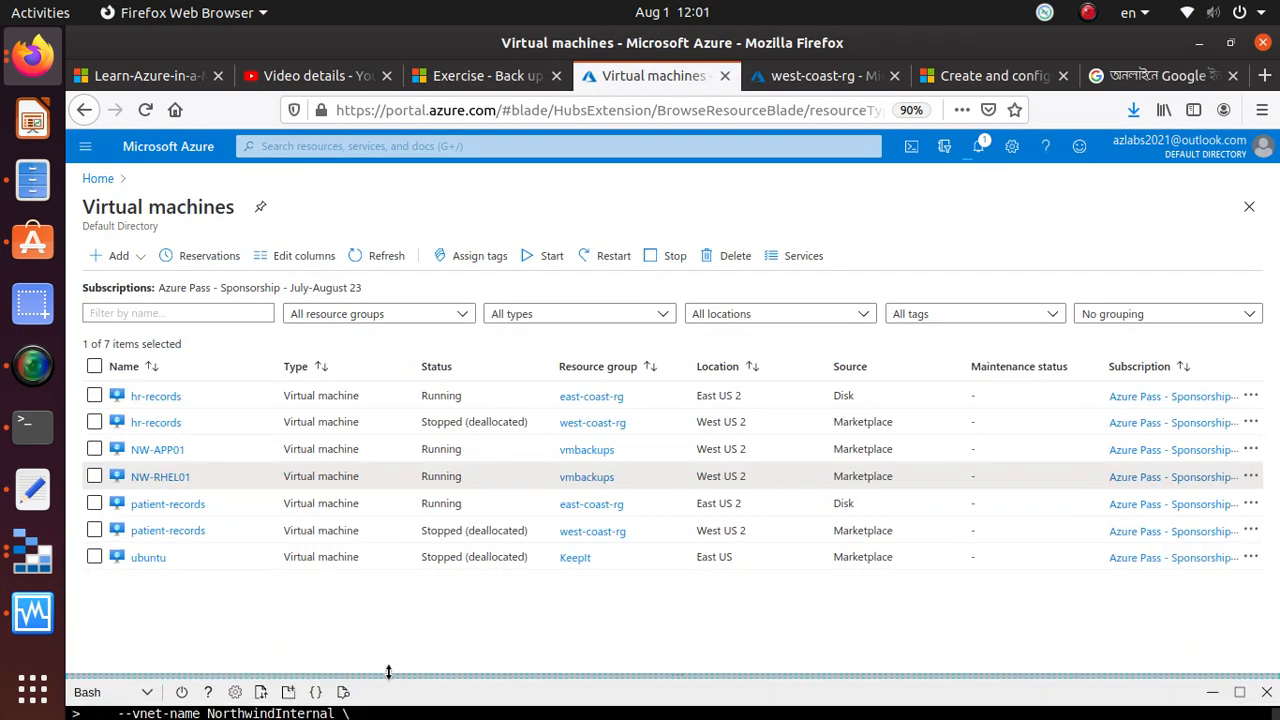
{"action": "left_click", "coordinate": [104, 184]}
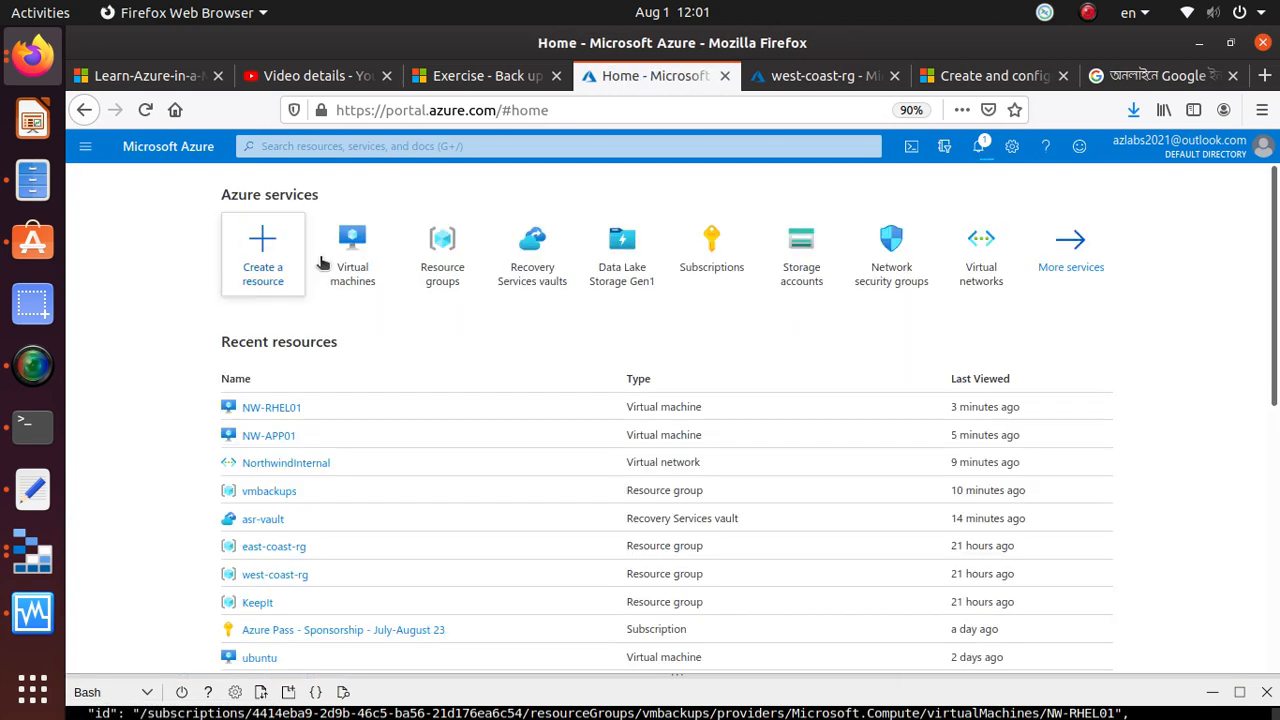
{"action": "left_click", "coordinate": [553, 275]}
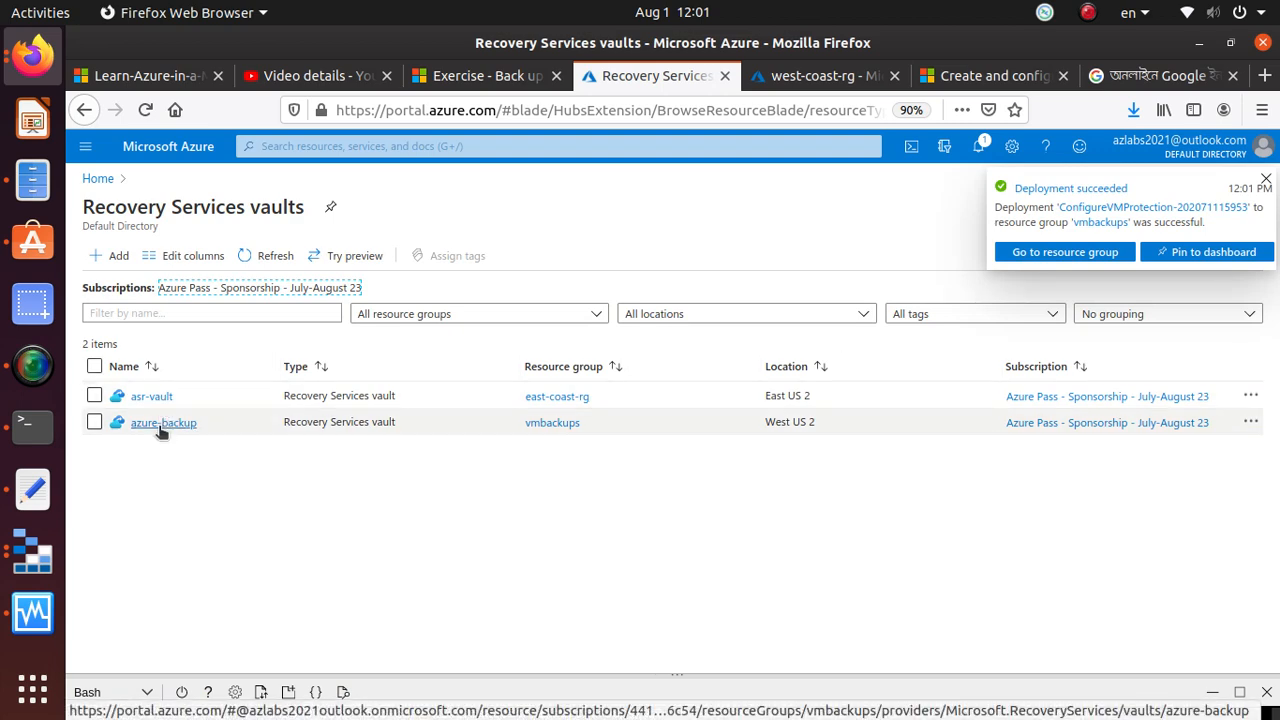
Open the Backup Jobs page of asr-vault and refresh its job list
{"action": "left_click", "coordinate": [151, 396]}
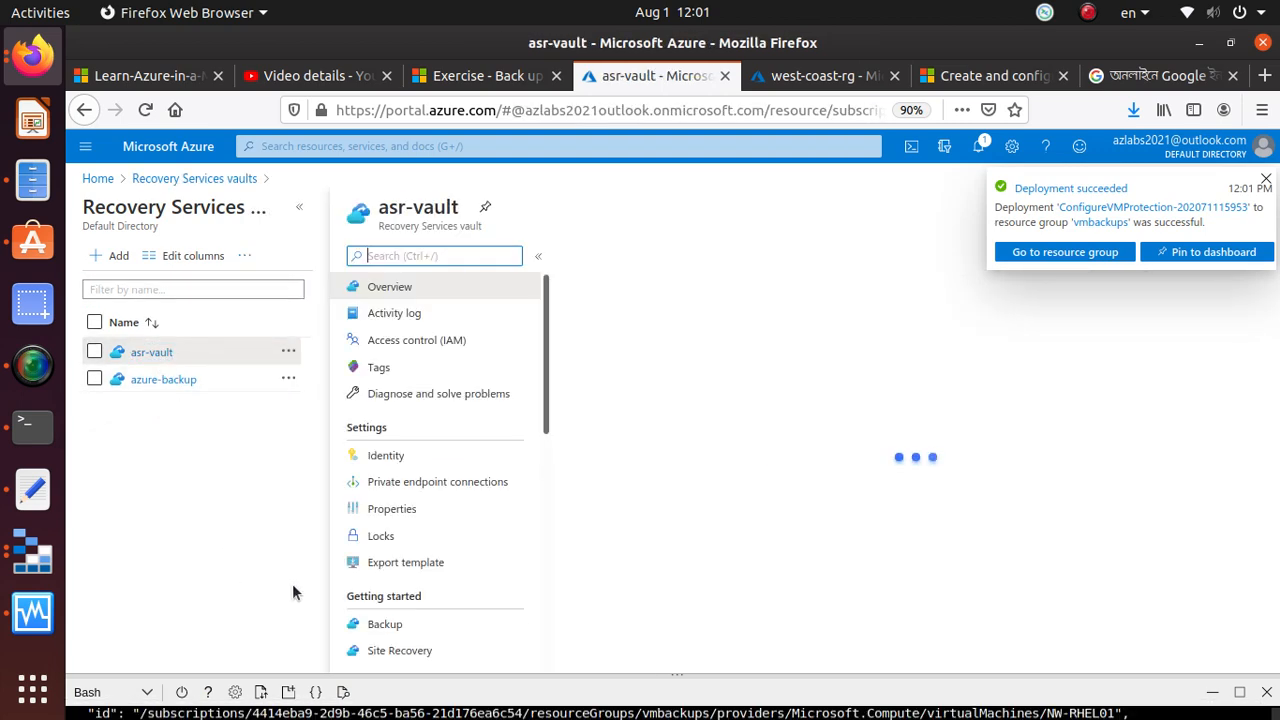
{"action": "scroll", "coordinate": [527, 558], "scroll_direction": "down", "scroll_amount": 3}
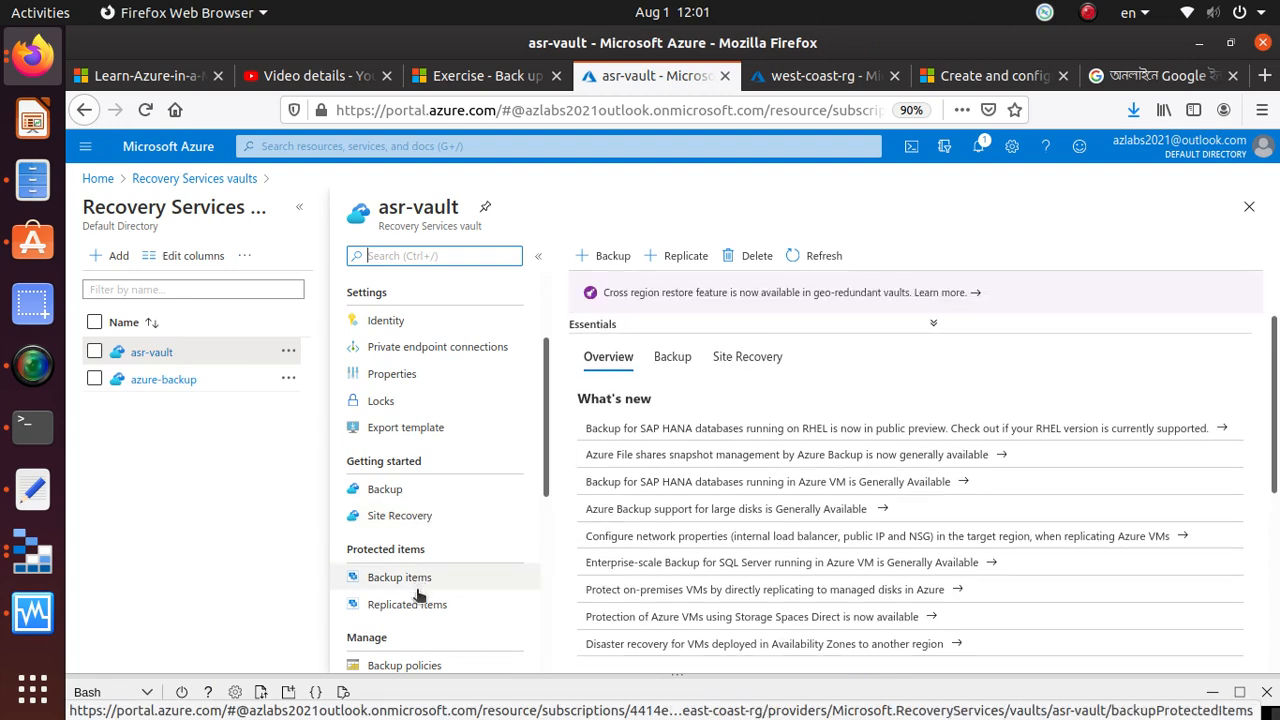
{"action": "scroll", "coordinate": [420, 580], "scroll_direction": "down", "scroll_amount": 4}
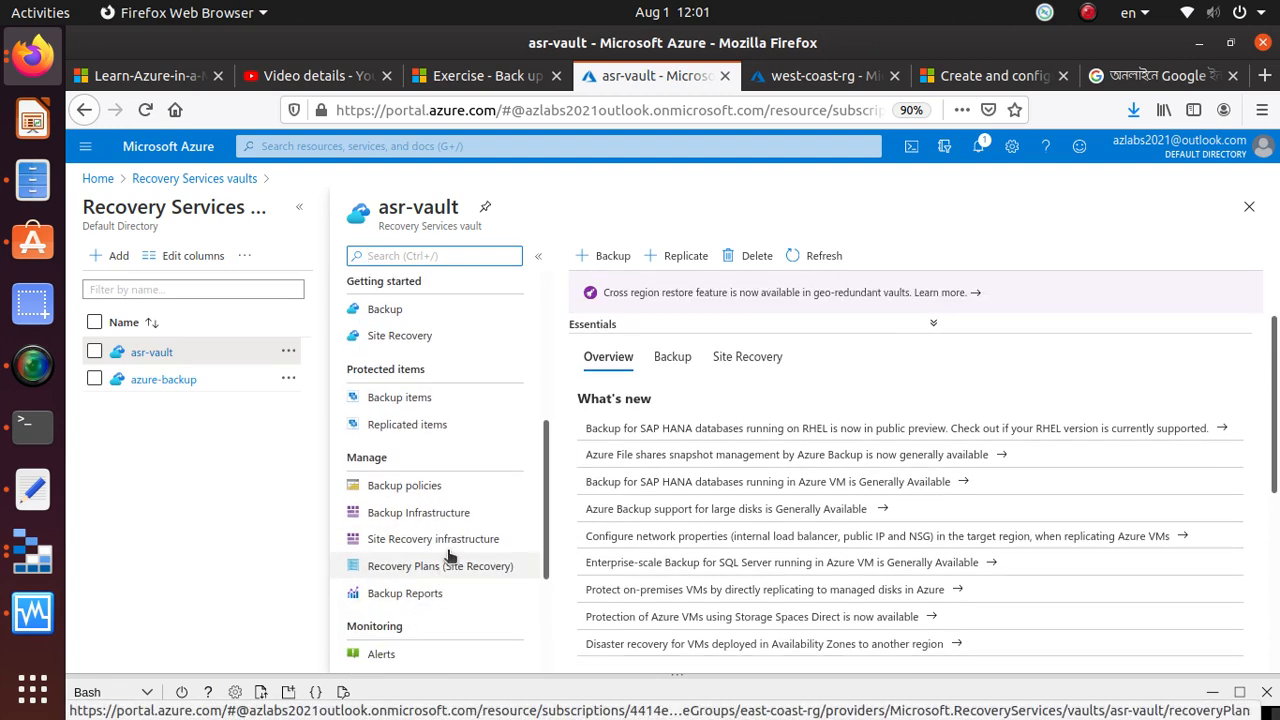
{"action": "scroll", "coordinate": [443, 508], "scroll_direction": "down", "scroll_amount": 3}
{"action": "scroll", "coordinate": [345, 483], "scroll_direction": "down", "scroll_amount": 1}
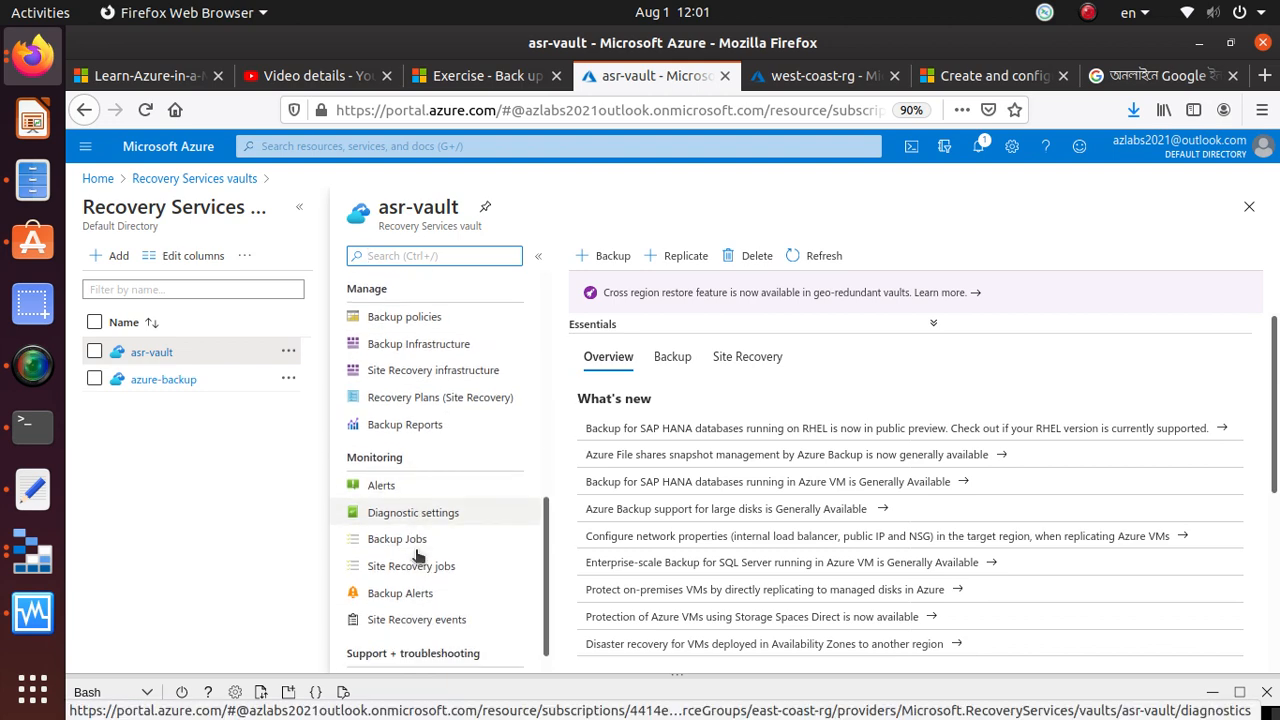
{"action": "left_click", "coordinate": [391, 529]}
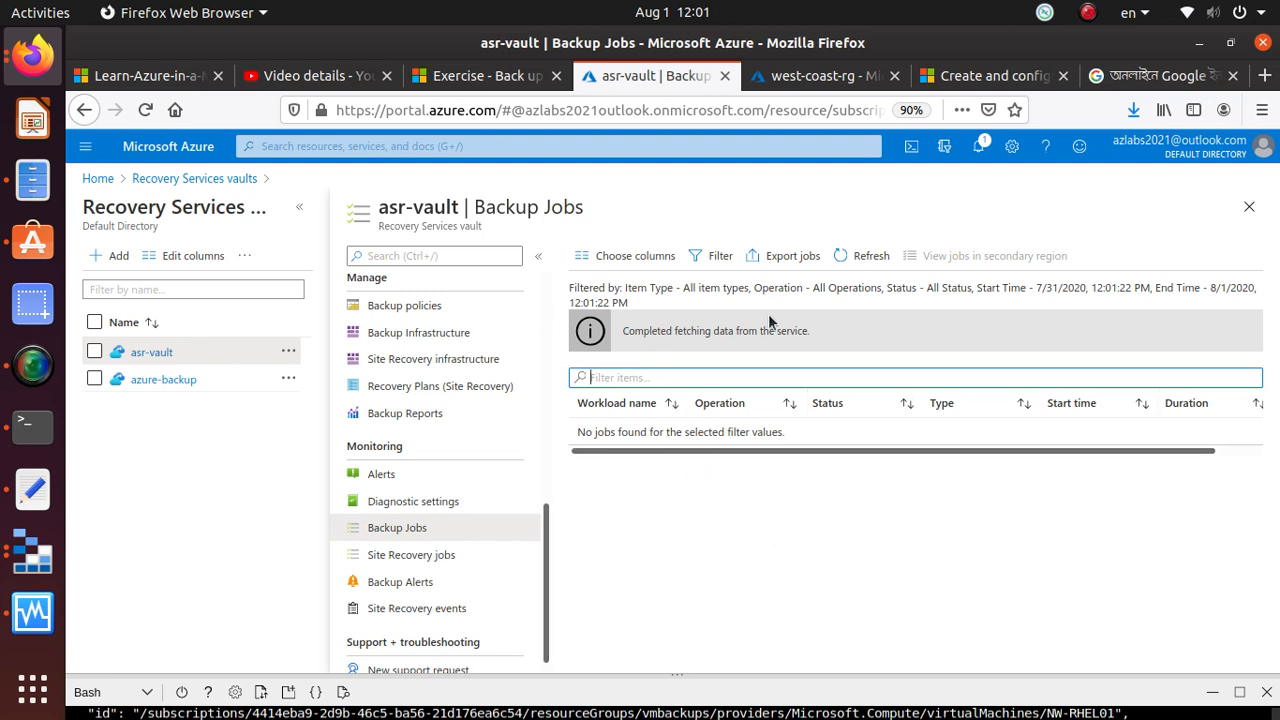
{"action": "left_click", "coordinate": [877, 258]}
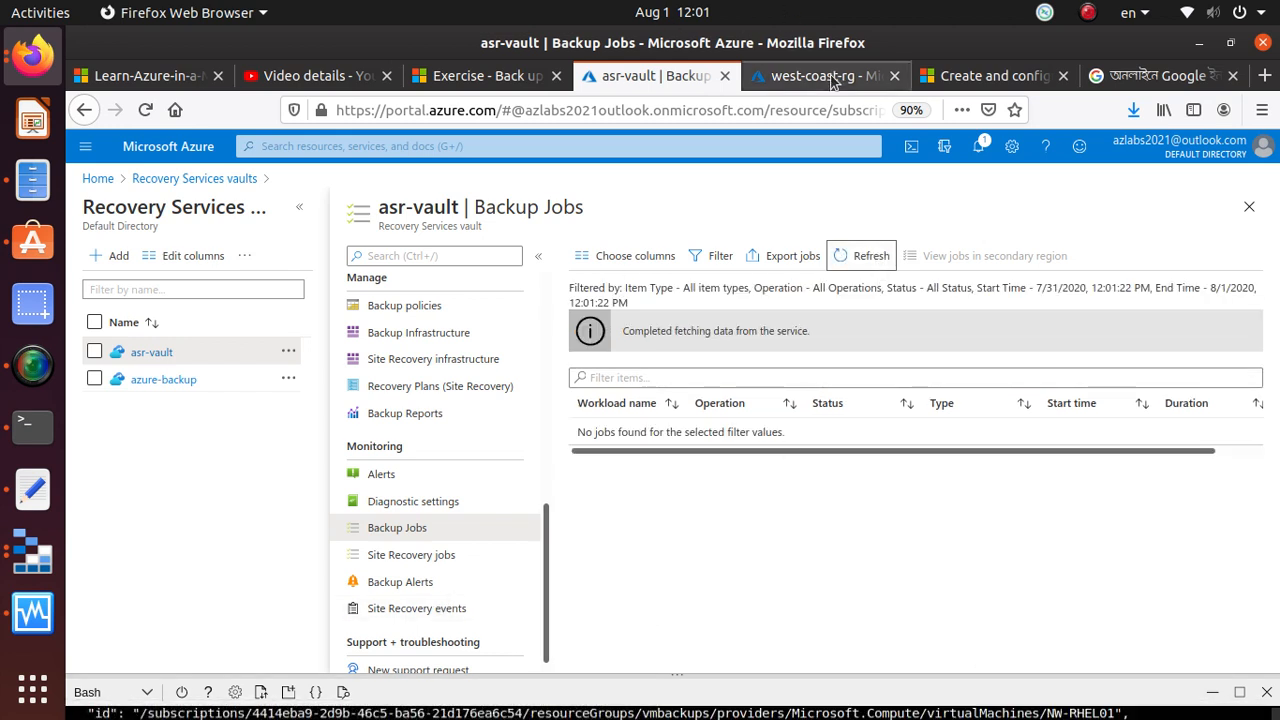
Copy the az backup job list command with the azure-backup vault and table output again, and return to asr-vault in the portal
{"action": "left_click", "coordinate": [461, 80]}
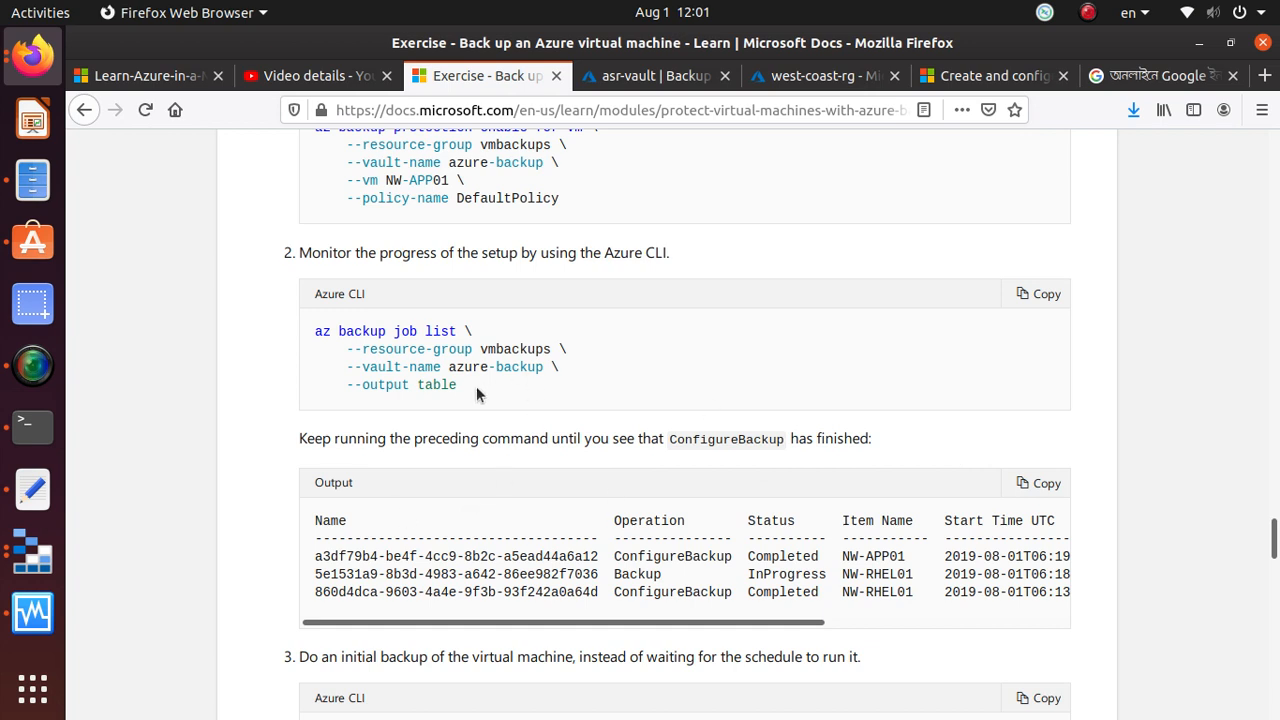
{"action": "left_click_drag", "start_coordinate": [476, 386], "coordinate": [281, 320]}
{"action": "right_click", "coordinate": [422, 396]}
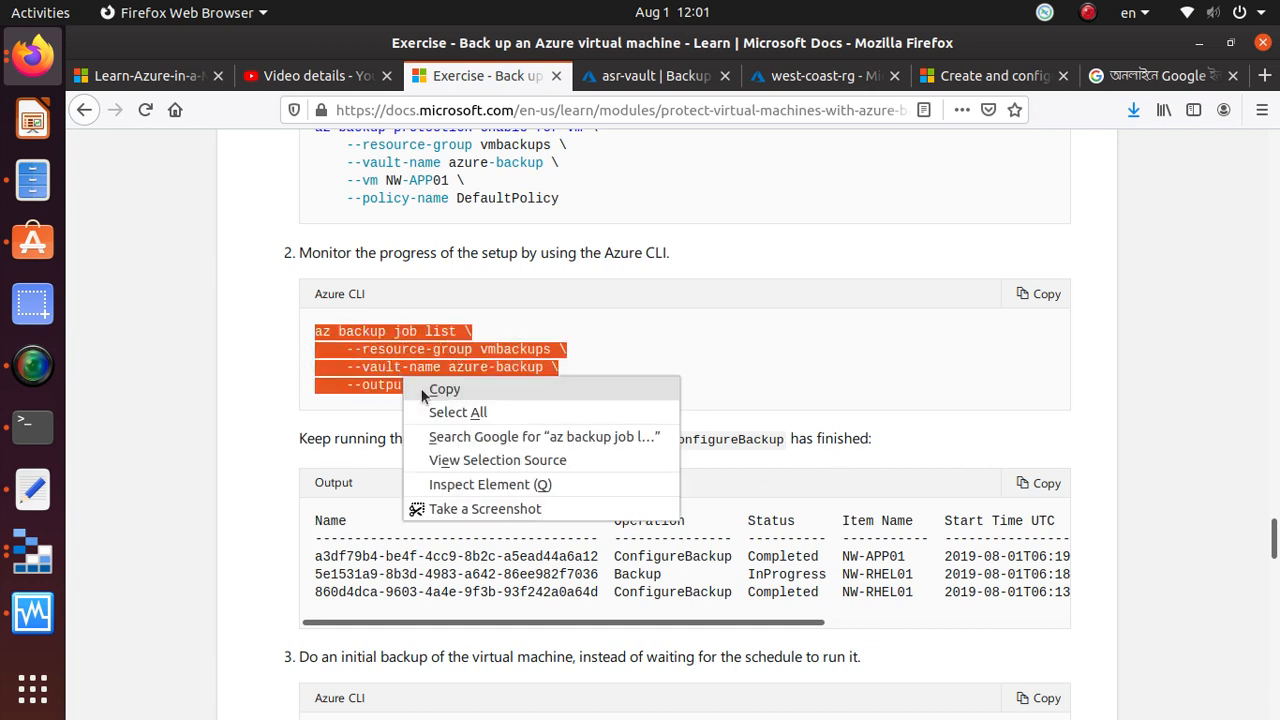
{"action": "left_click", "coordinate": [440, 390]}
{"action": "left_click", "coordinate": [644, 79]}
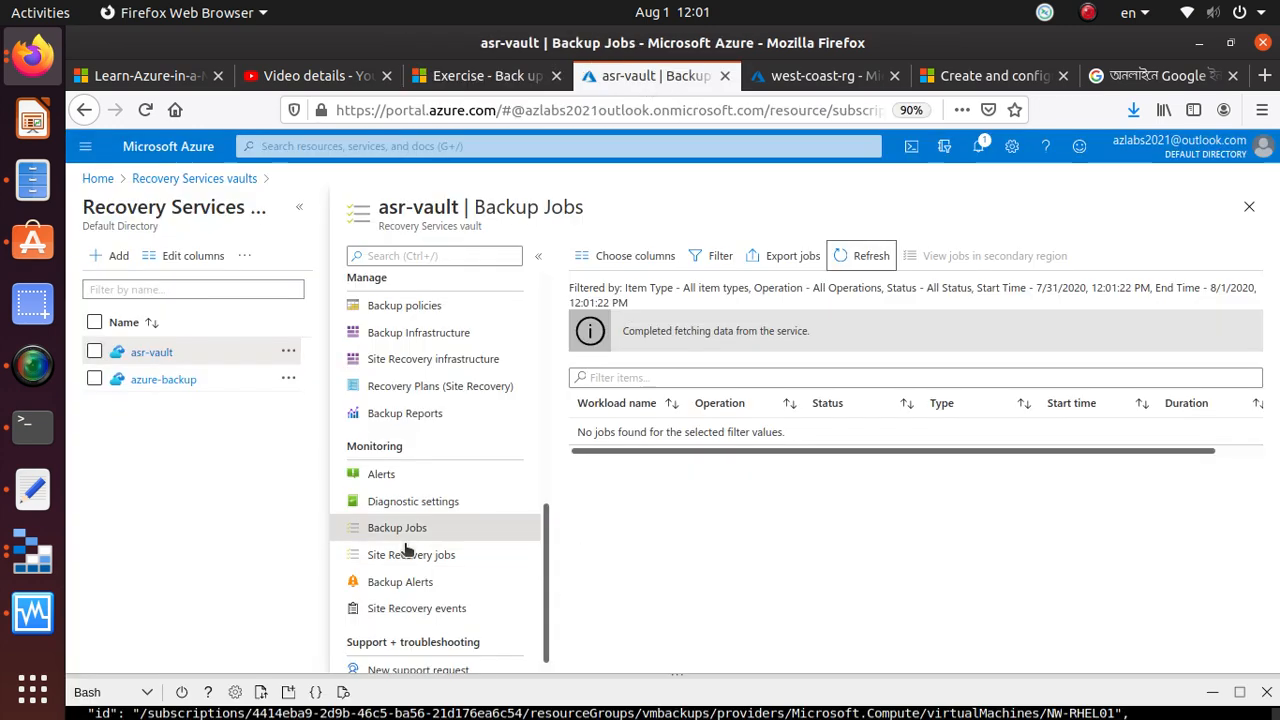
Check the backup alerts of asr-vault, and examine the DefaultPolicy among its backup policies
{"action": "left_click", "coordinate": [424, 586]}
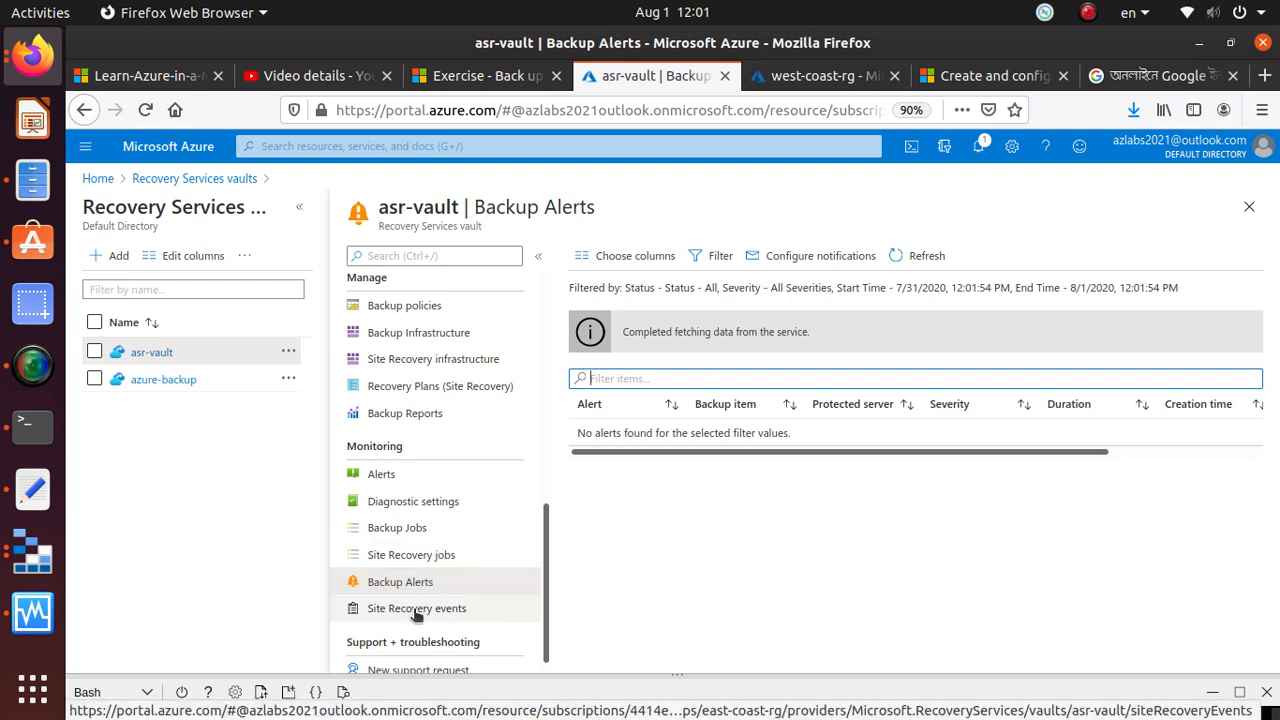
{"action": "scroll", "coordinate": [460, 500], "scroll_direction": "up", "scroll_amount": 3}
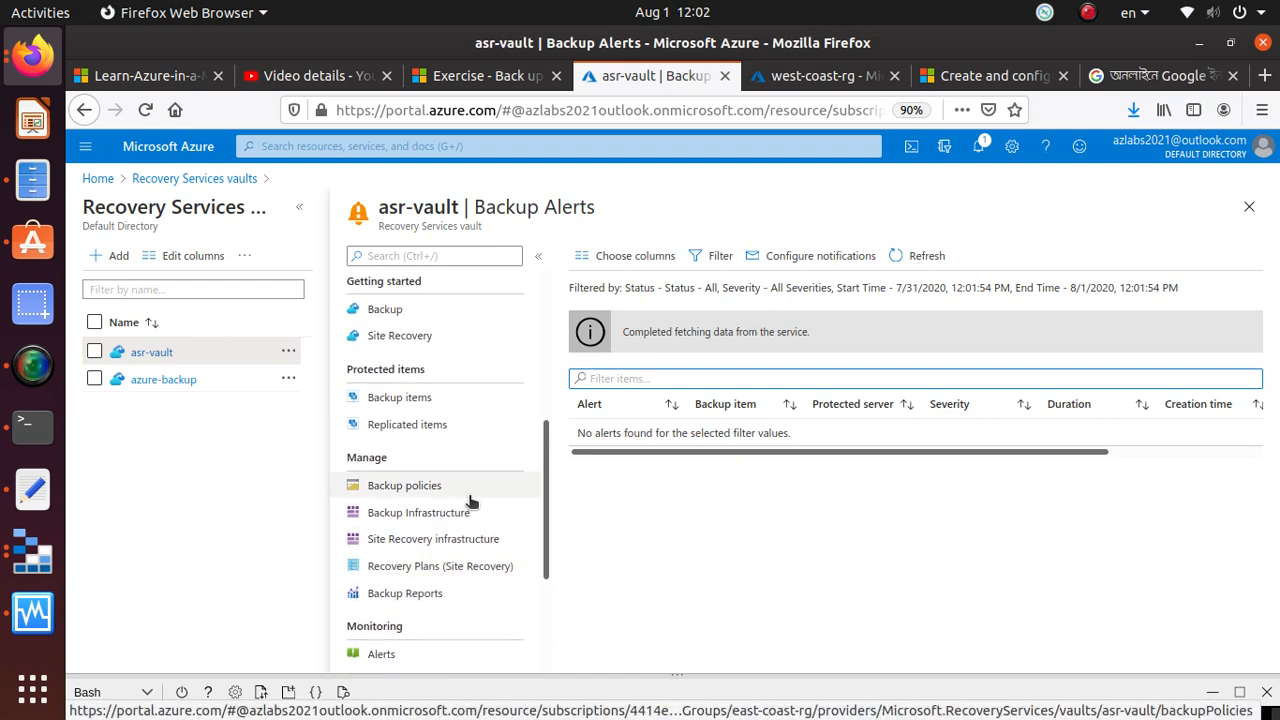
{"action": "left_click", "coordinate": [415, 490]}
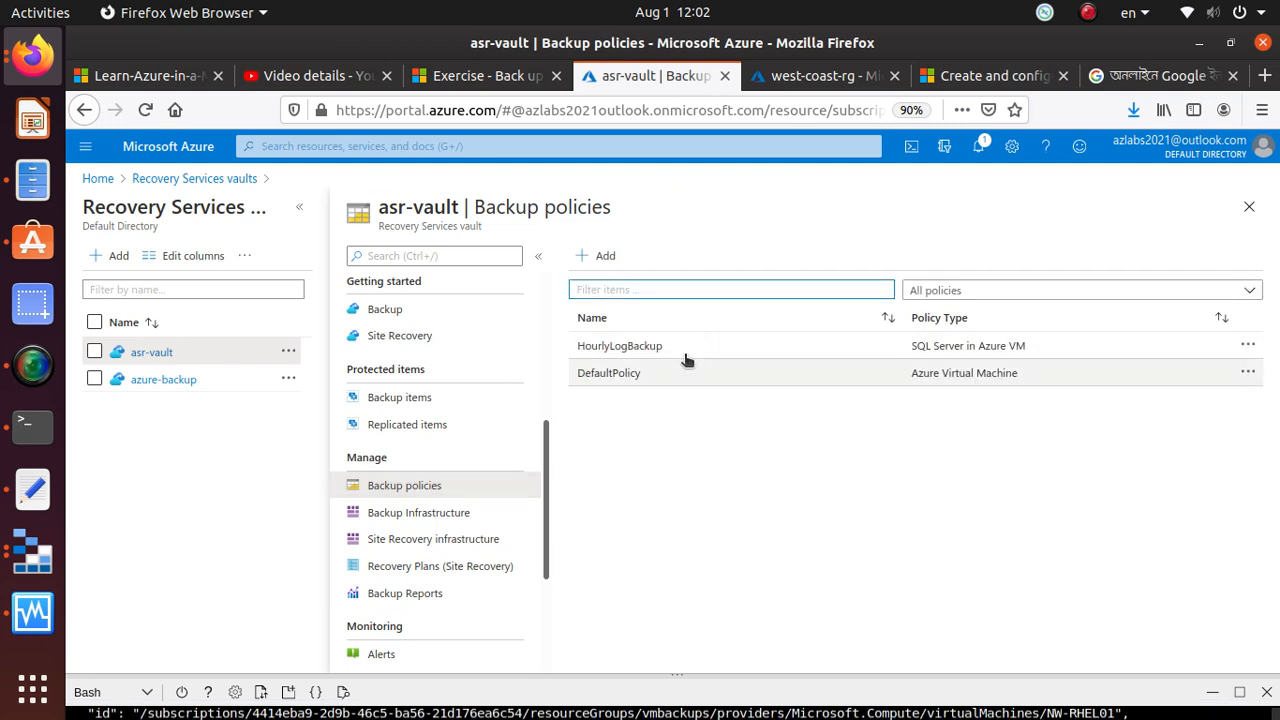
{"action": "left_click", "coordinate": [609, 372]}
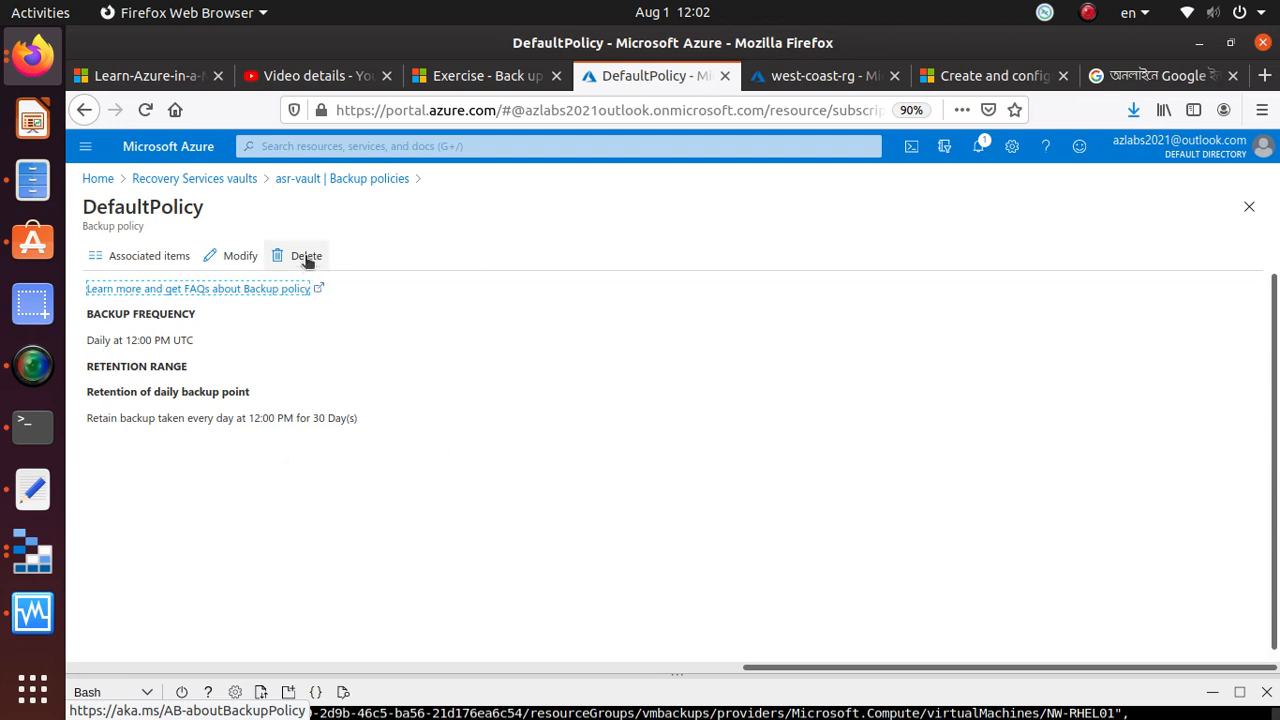
{"action": "left_click", "coordinate": [345, 180]}
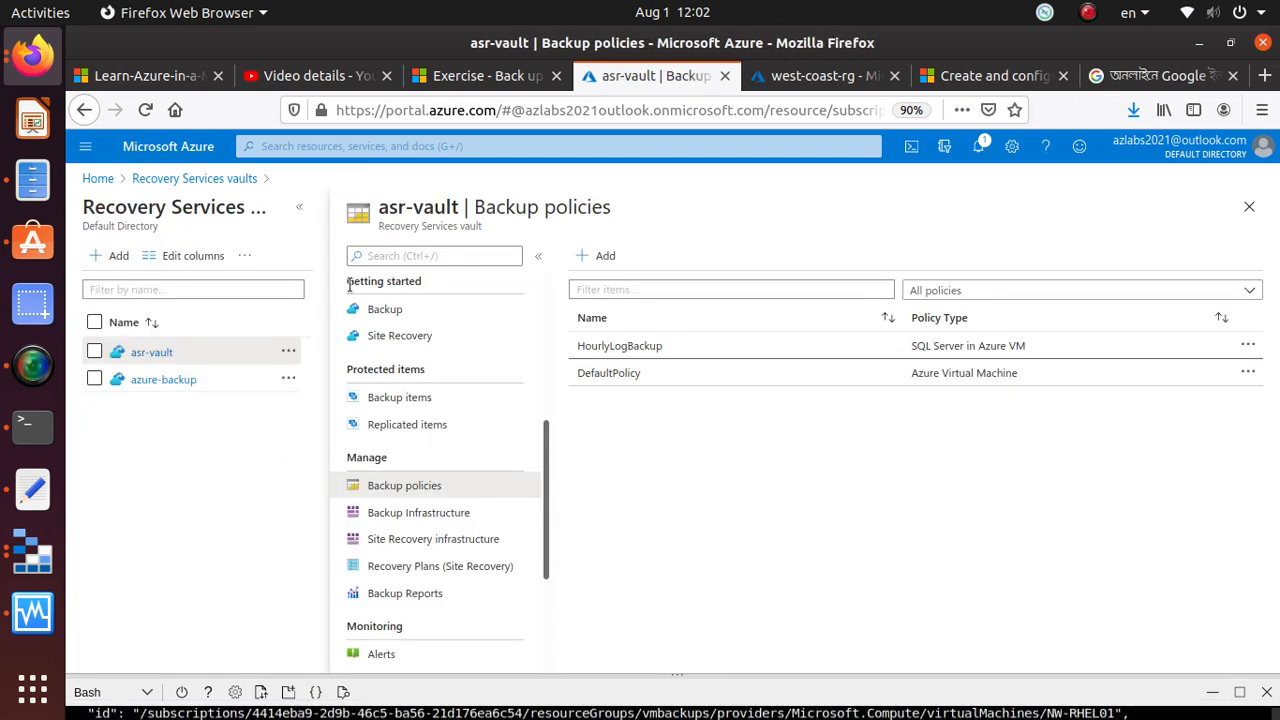
Open the azure-backup vault and examine the status of its backup jobs
{"action": "left_click", "coordinate": [166, 386]}
{"action": "scroll", "coordinate": [486, 434], "scroll_direction": "down", "scroll_amount": 3}
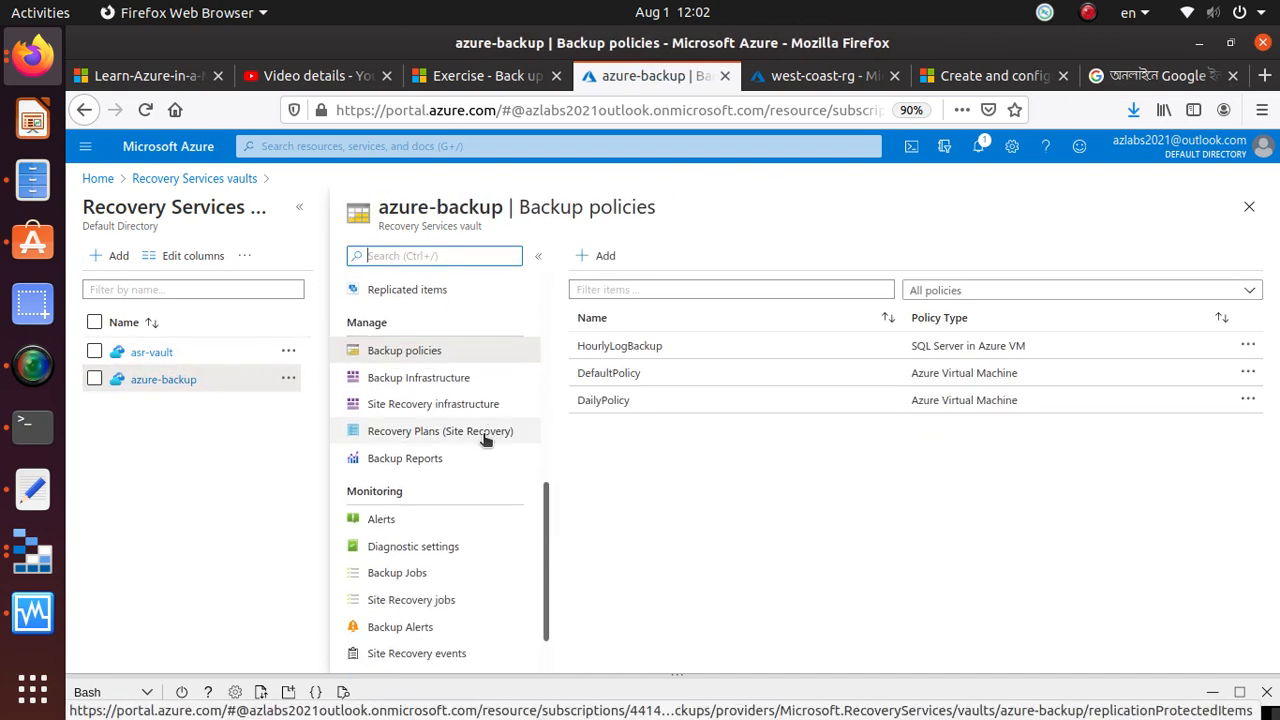
{"action": "left_click", "coordinate": [441, 579]}
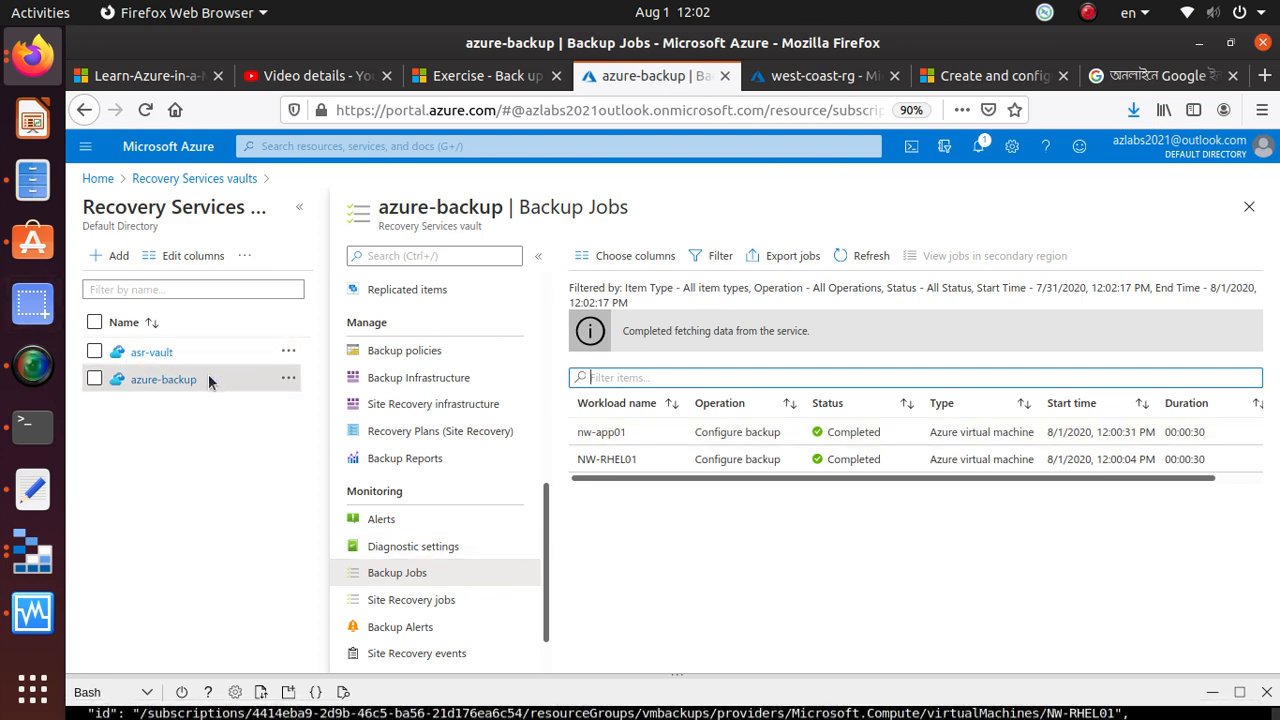
{"action": "scroll", "coordinate": [423, 611], "scroll_direction": "down", "scroll_amount": 1}
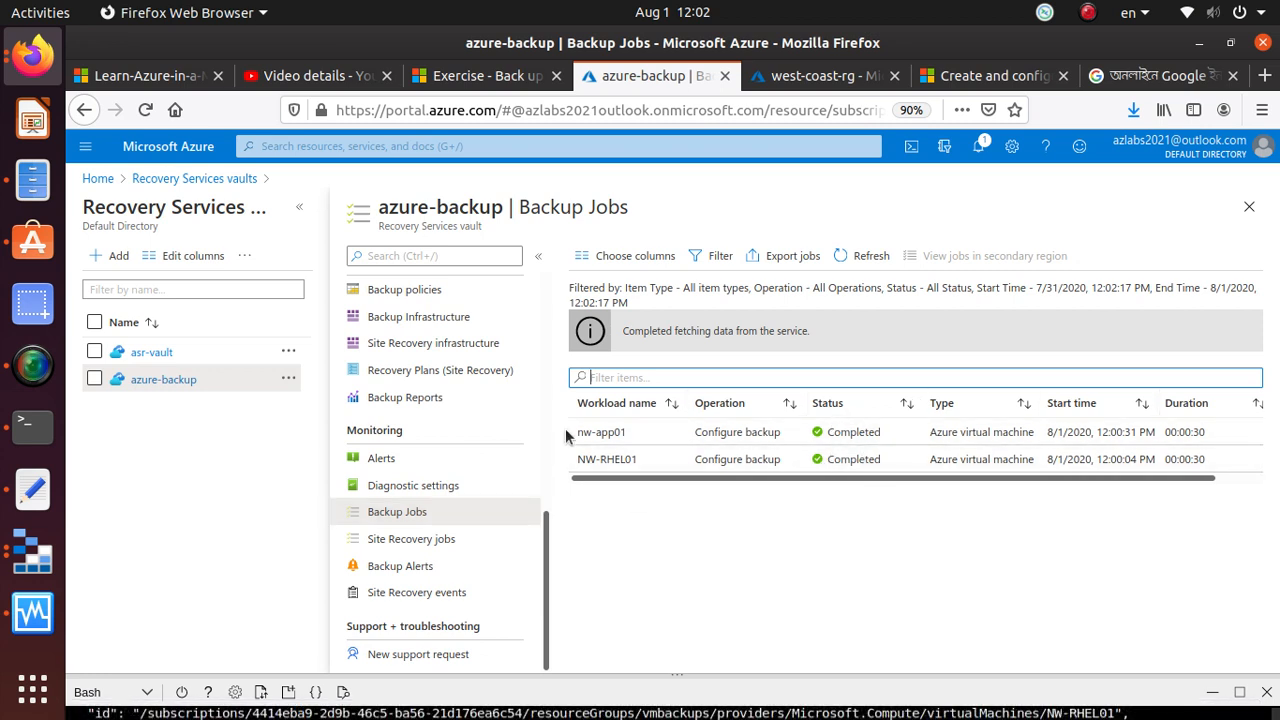
Compare the exercise's sample ConfigureBackup output with the backup jobs of the azure-backup vault
{"action": "left_click", "coordinate": [510, 80]}
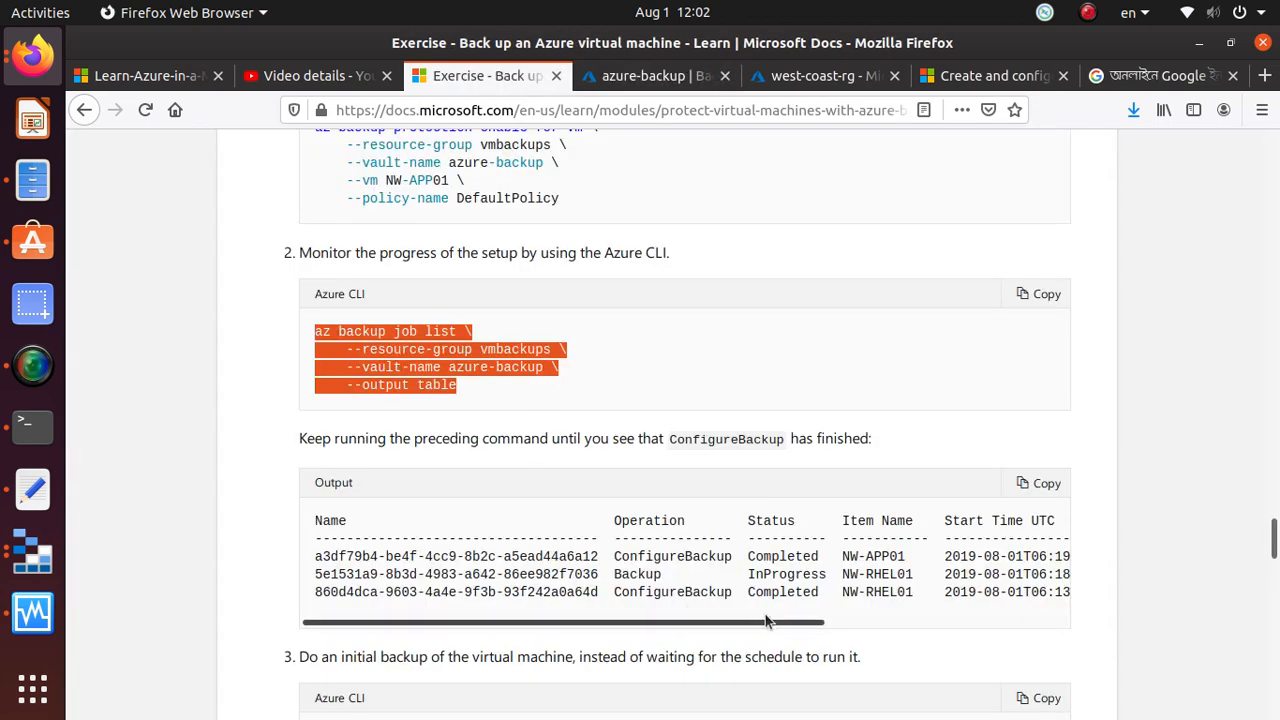
{"action": "left_click_drag", "start_coordinate": [828, 593], "coordinate": [232, 552]}
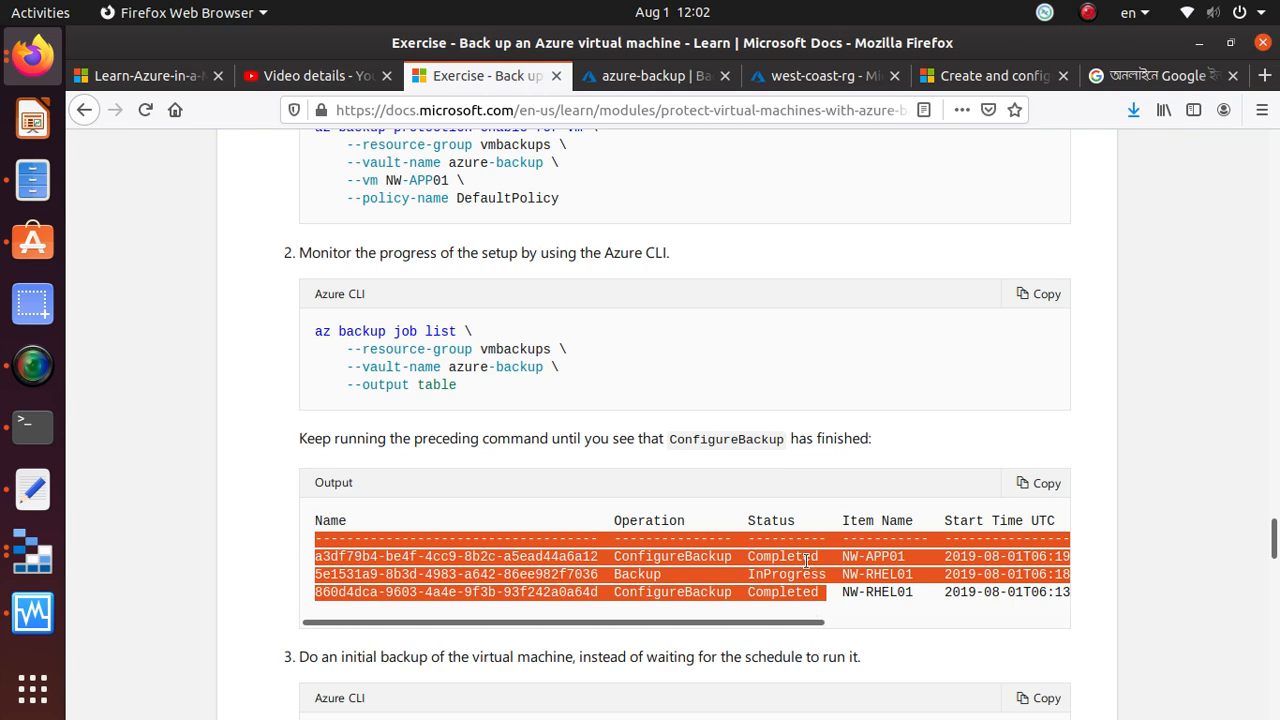
{"action": "scroll", "coordinate": [734, 643], "scroll_direction": "down", "scroll_amount": 4}
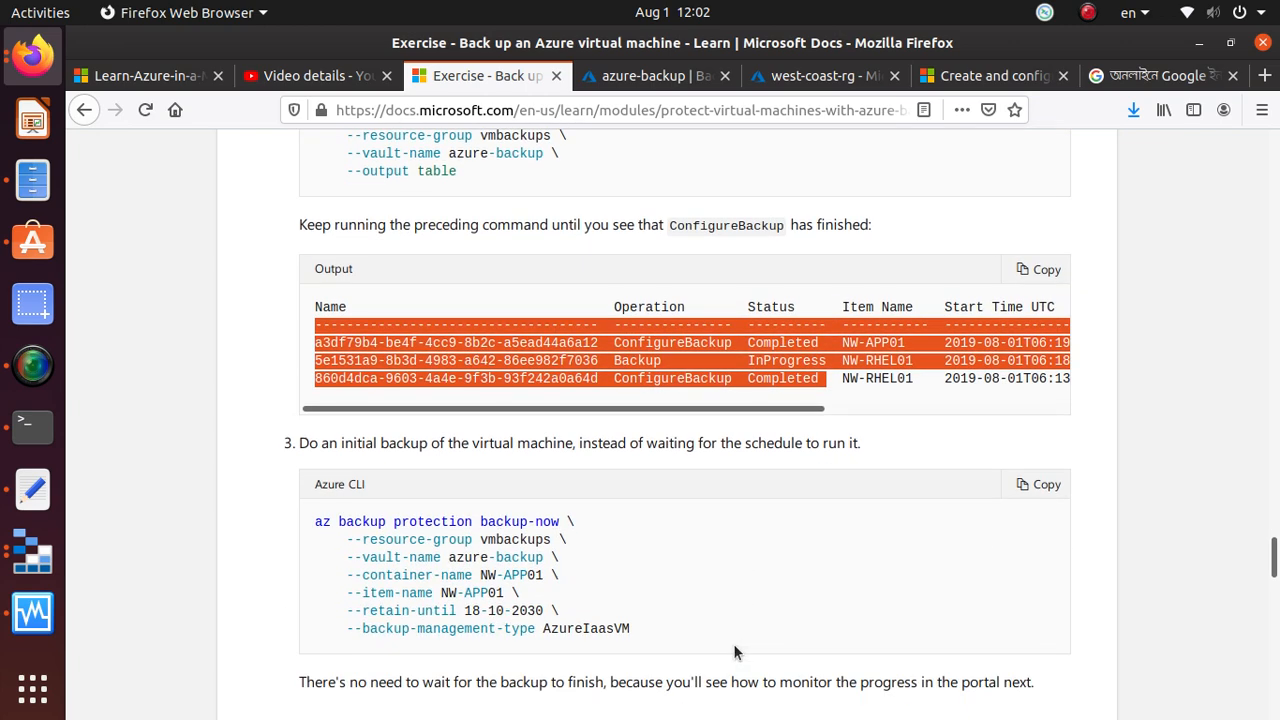
{"action": "left_click", "coordinate": [600, 80]}
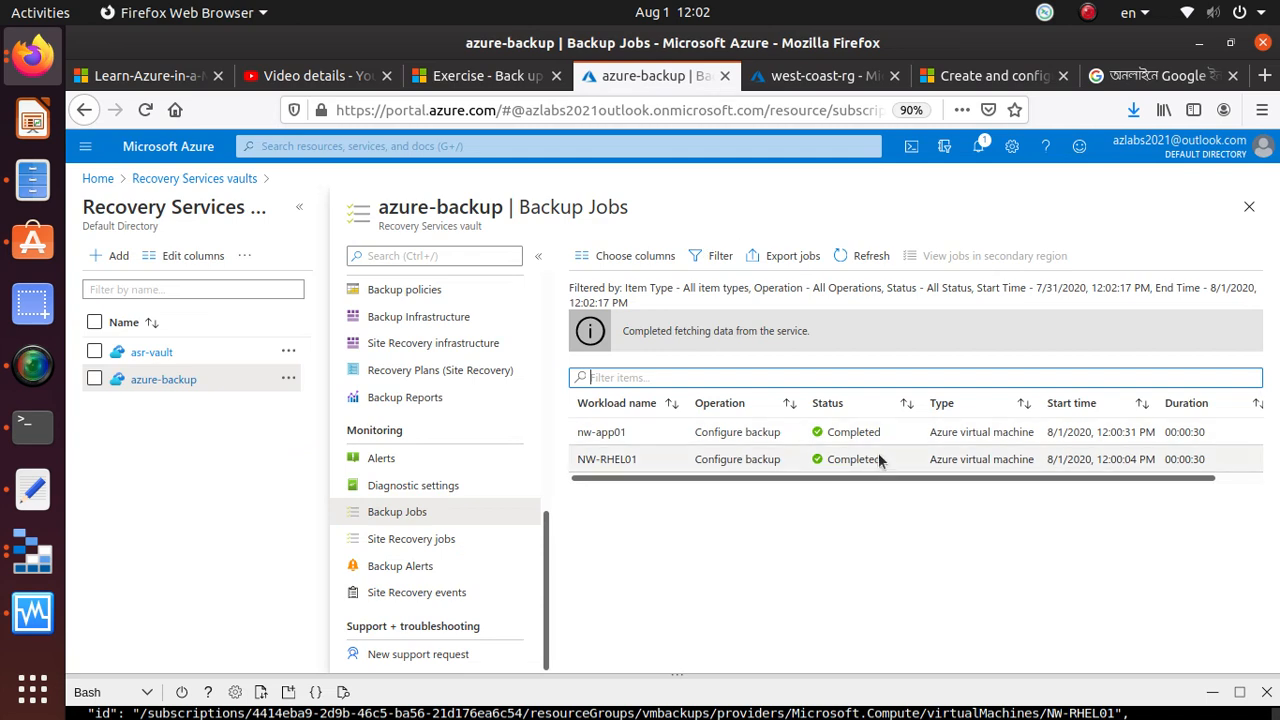
Copy the az backup protection backup-now command for the initial backup of NW-APP01 from the exercise page
{"action": "left_click", "coordinate": [490, 77]}
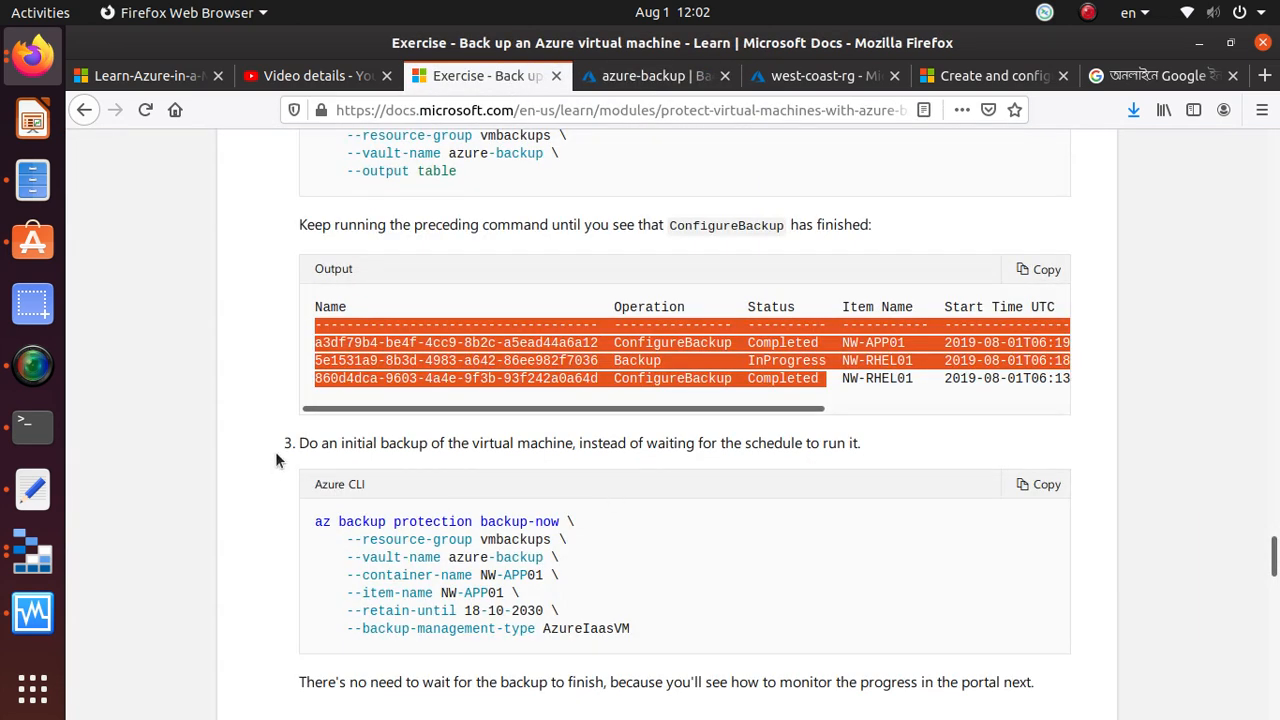
{"action": "left_click", "coordinate": [739, 443]}
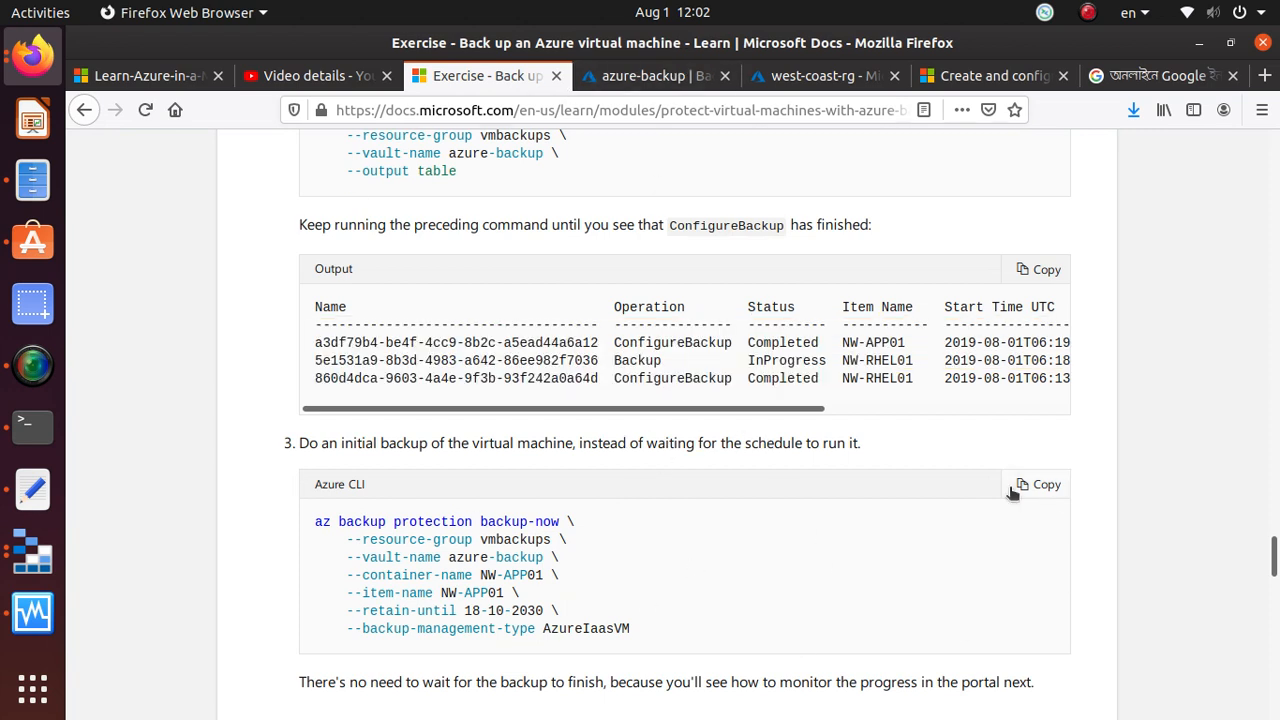
{"action": "left_click", "coordinate": [1062, 488]}
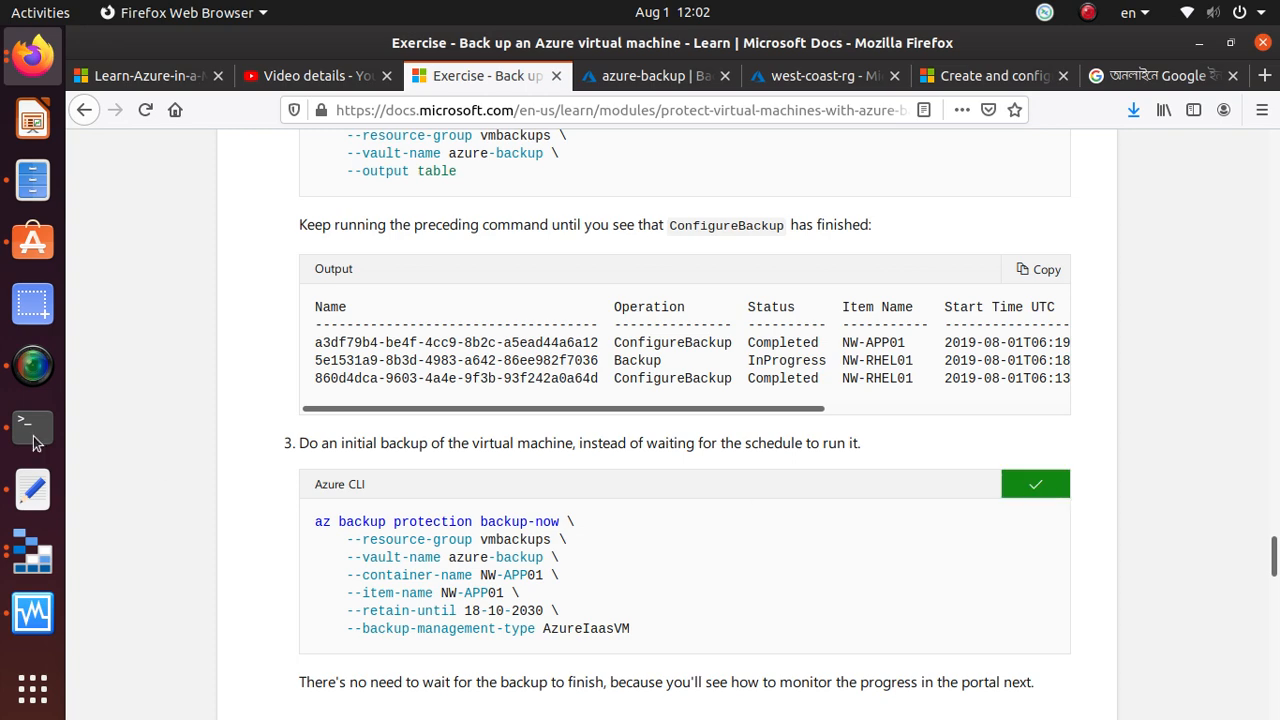
Paste the copied az backup protection backup-now command below the enable-for-vm command in the text editor notes, and return to Firefox
{"action": "left_click", "coordinate": [33, 489]}
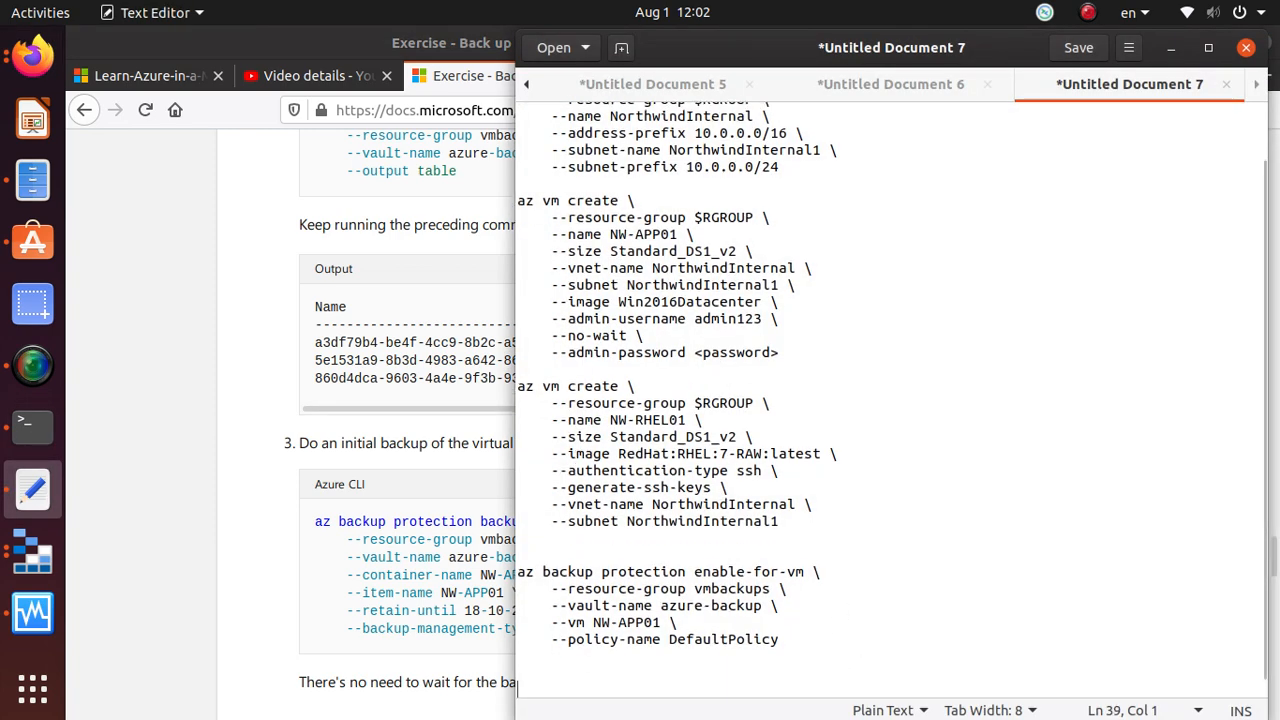
{"action": "key", "text": "Return"}
{"action": "key", "text": "ctrl+v"}
{"action": "key", "text": "alt+Tab"}
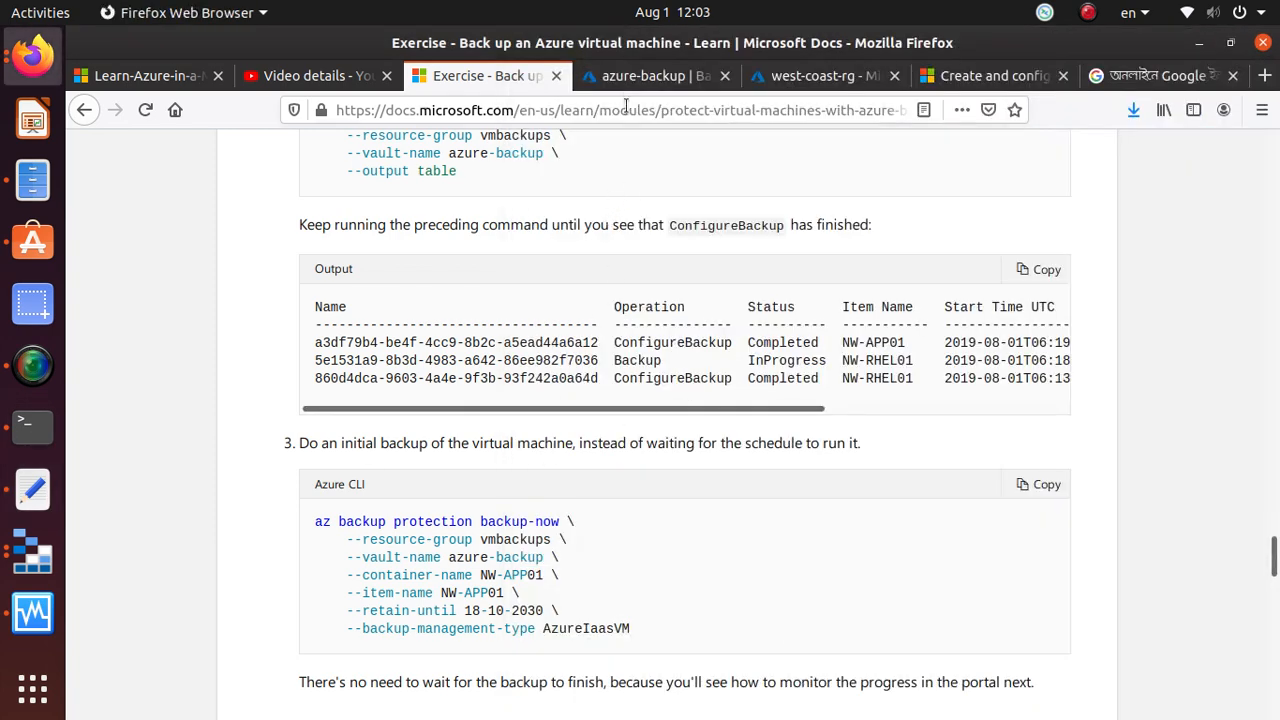
Open the Azure Virtual Machine backup items of the azure-backup vault and examine their last backup status
{"action": "left_click", "coordinate": [651, 80]}
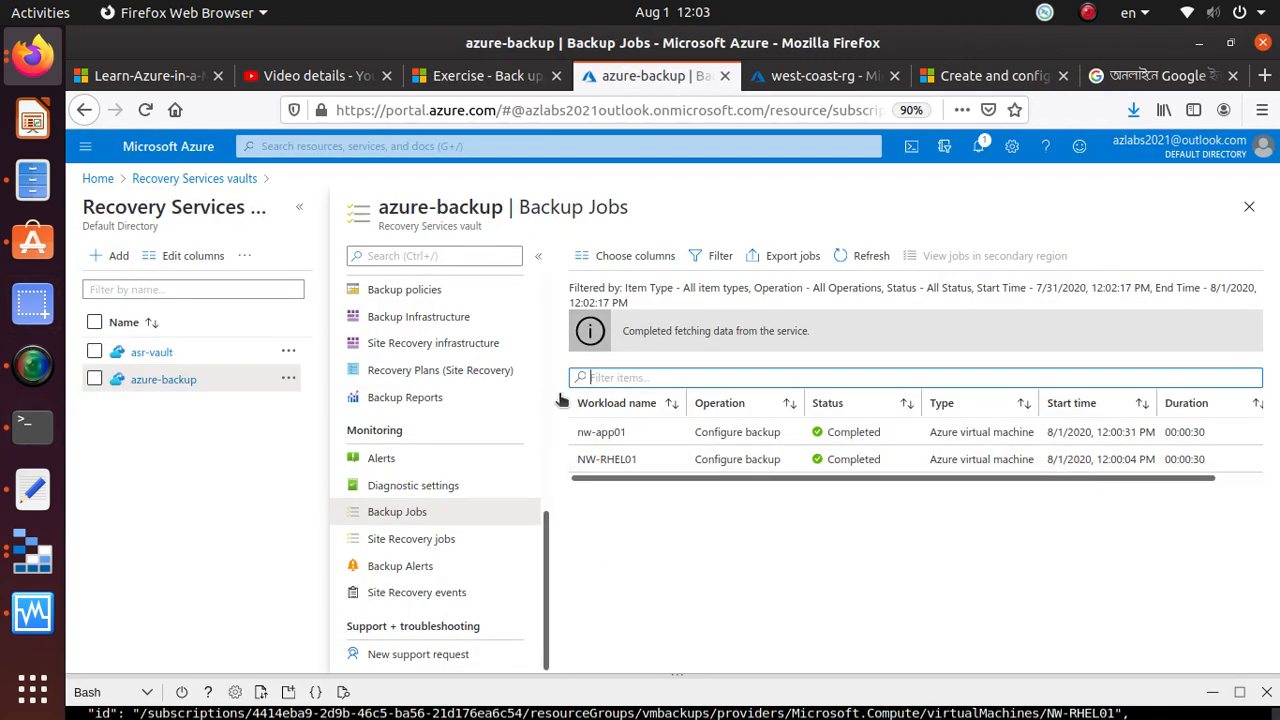
{"action": "scroll", "coordinate": [425, 492], "scroll_direction": "up", "scroll_amount": 4}
{"action": "scroll", "coordinate": [425, 492], "scroll_direction": "up", "scroll_amount": 2}
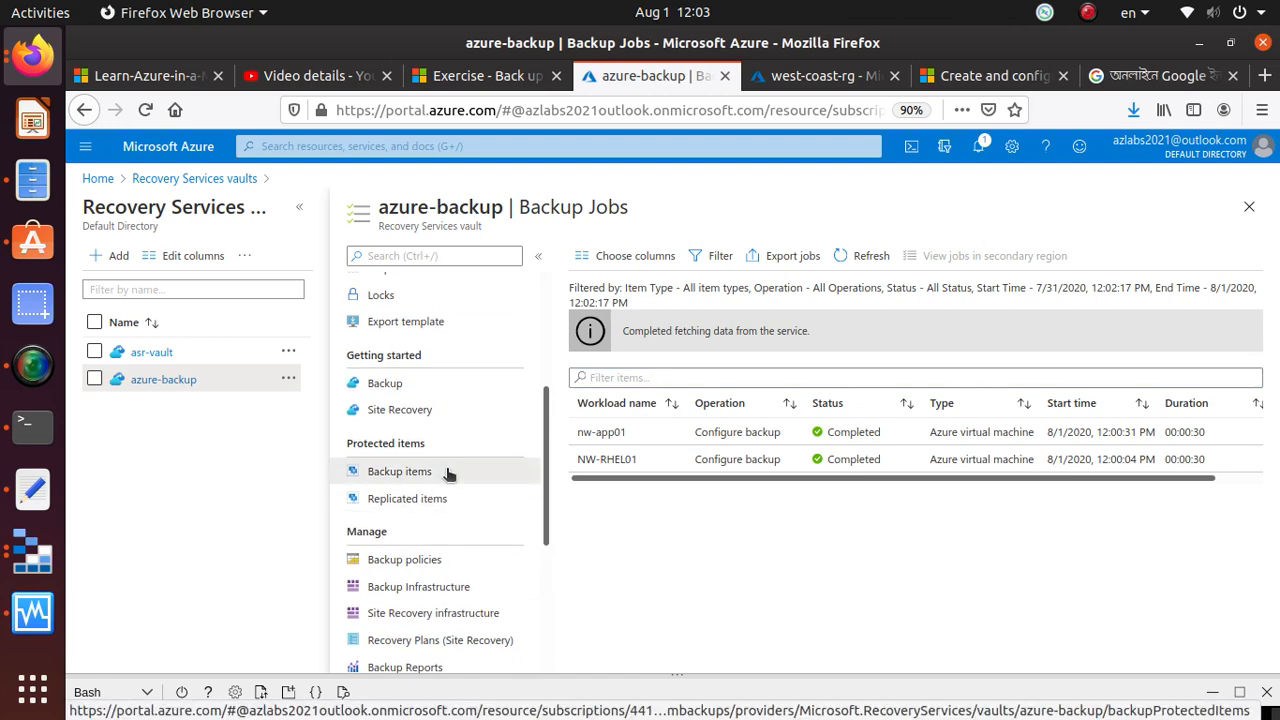
{"action": "left_click", "coordinate": [448, 472]}
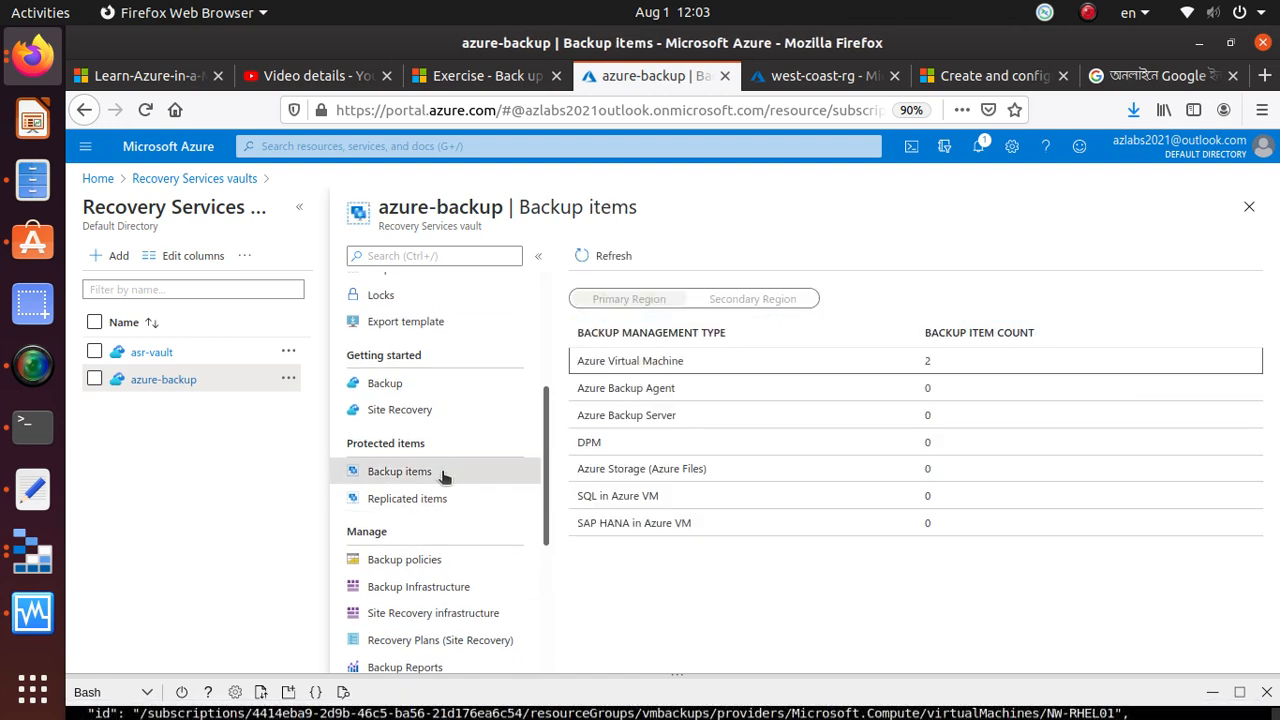
{"action": "left_click", "coordinate": [779, 366]}
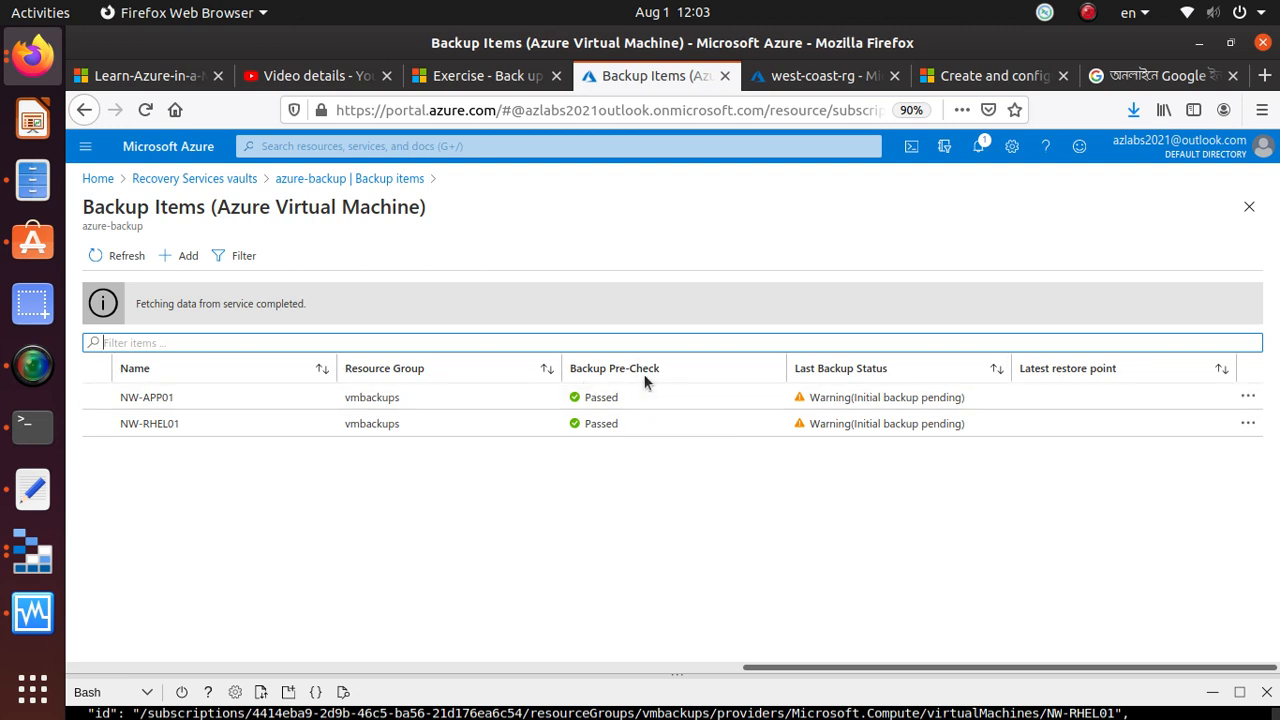
{"action": "left_click_drag", "start_coordinate": [791, 371], "coordinate": [895, 375]}
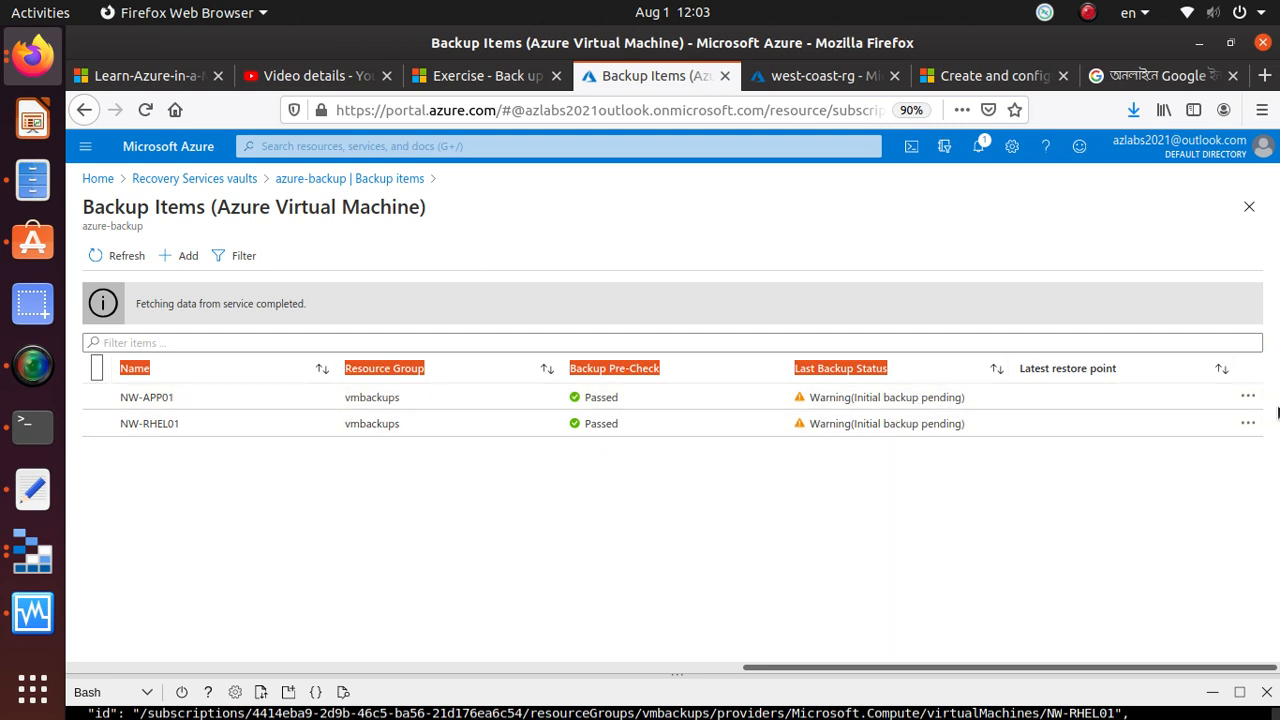
Open the NW-APP01 backup item and trigger an on-demand backup retained till 08/31/2020
{"action": "left_click", "coordinate": [1248, 397]}
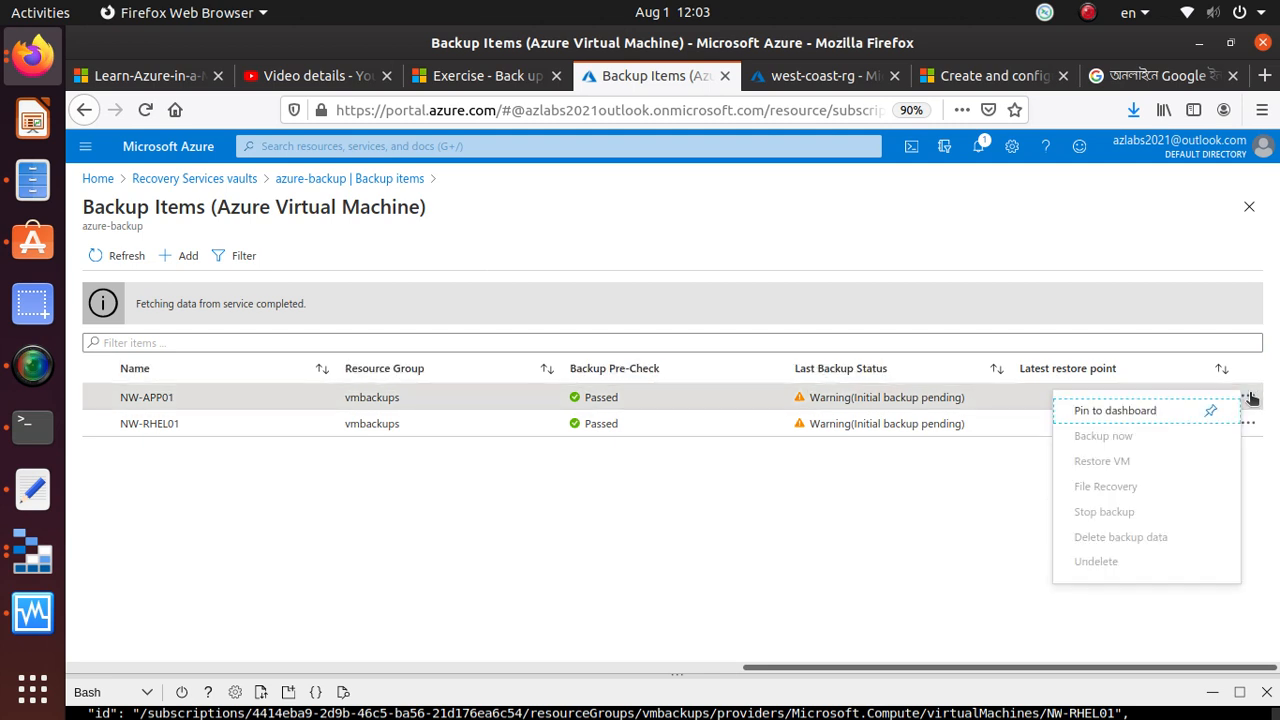
{"action": "left_click", "coordinate": [894, 540]}
{"action": "left_click", "coordinate": [866, 397]}
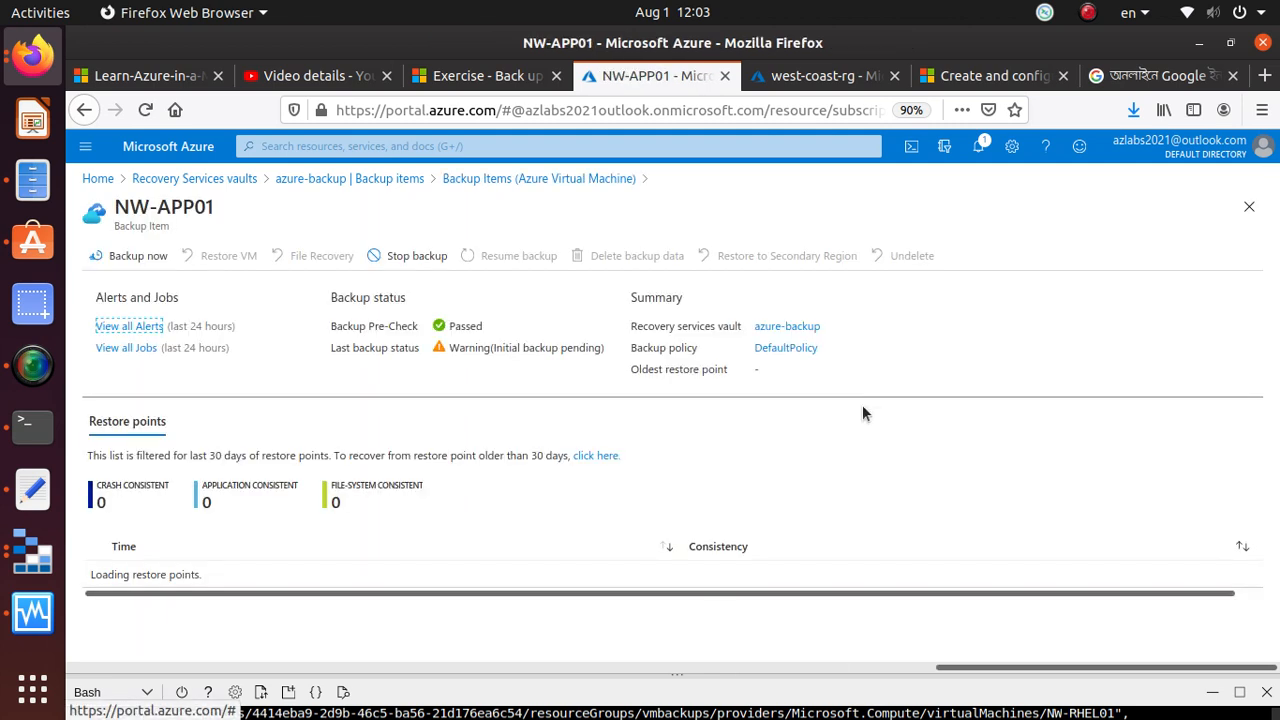
{"action": "left_click", "coordinate": [140, 258]}
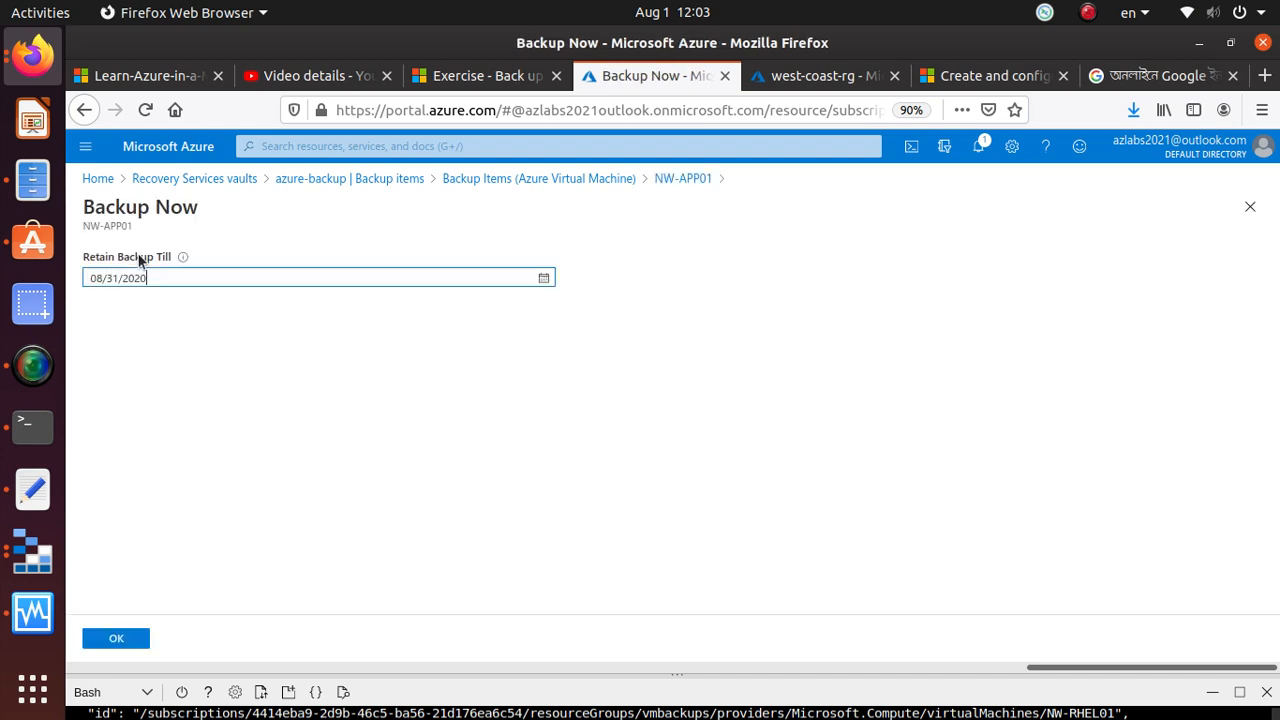
{"action": "left_click", "coordinate": [117, 639]}
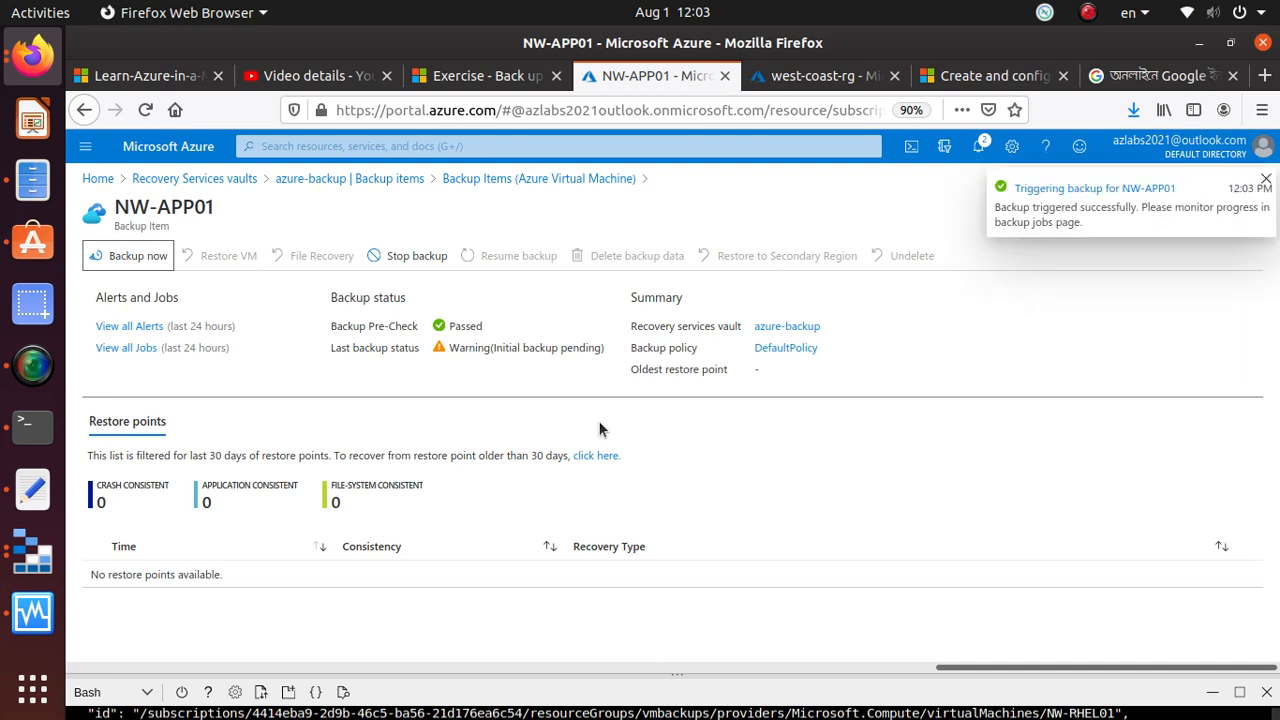
Read the exercise's instructions for viewing the backup status of a single virtual machine
{"action": "left_click", "coordinate": [471, 78]}
{"action": "scroll", "coordinate": [507, 515], "scroll_direction": "down", "scroll_amount": 5}
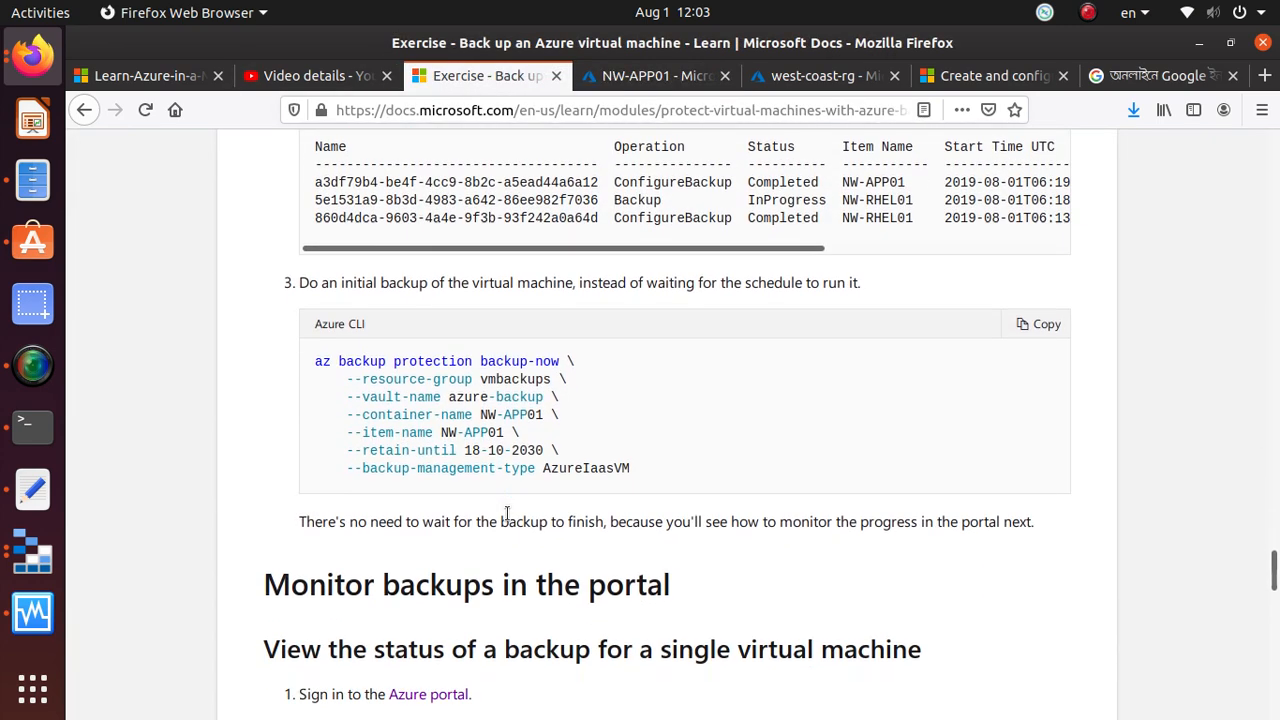
{"action": "scroll", "coordinate": [508, 515], "scroll_direction": "down", "scroll_amount": 5}
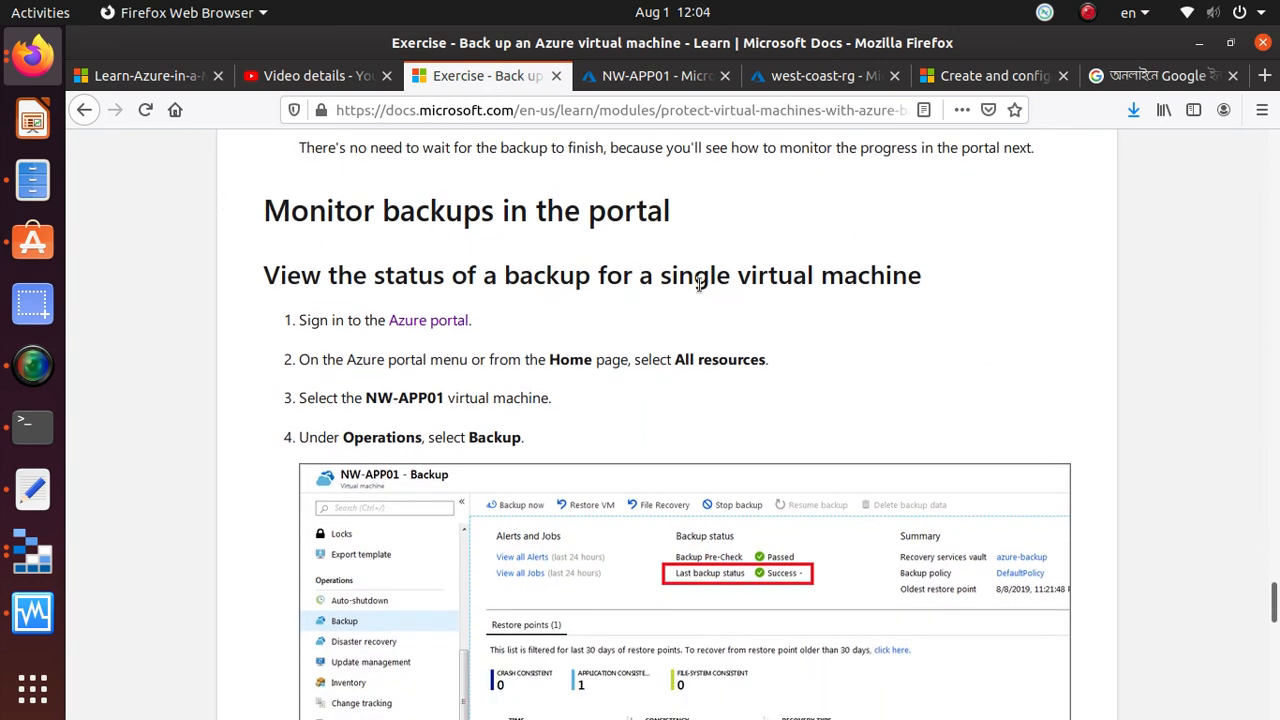
{"action": "scroll", "coordinate": [699, 283], "scroll_direction": "down", "scroll_amount": 5}
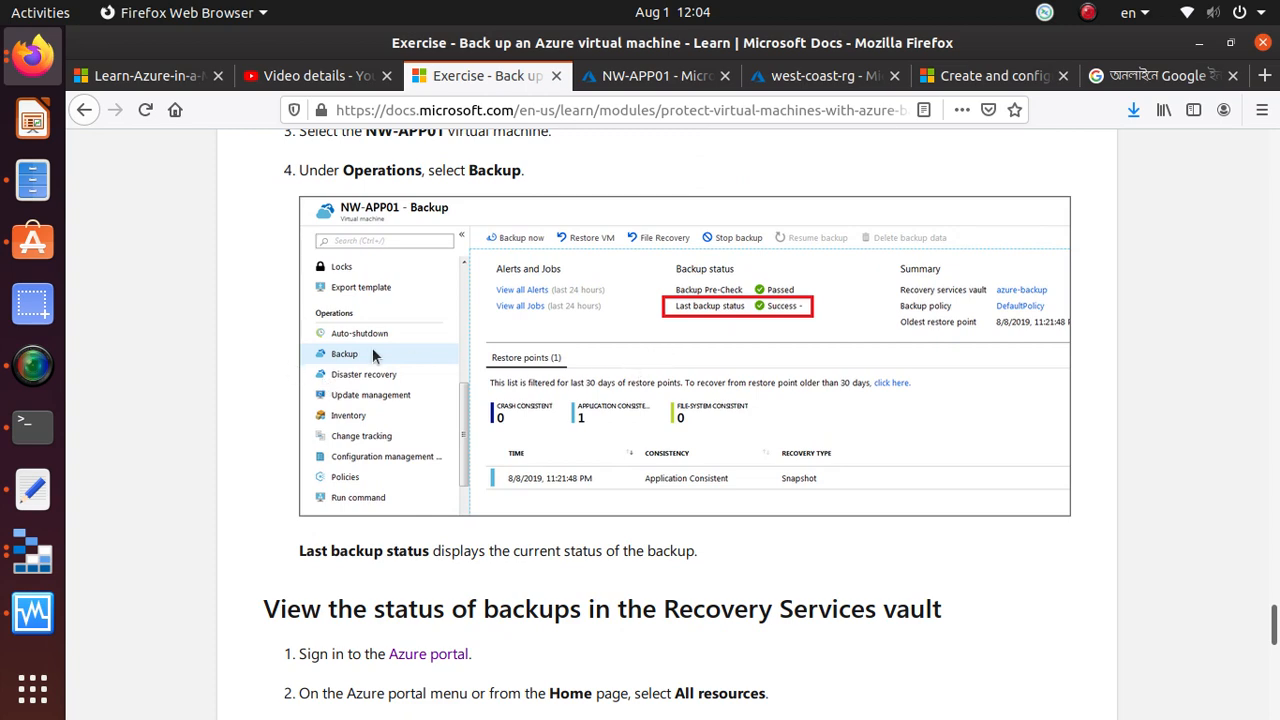
Return to the vault's Azure Virtual Machine backup items in the portal and refresh their status
{"action": "left_click", "coordinate": [652, 75]}
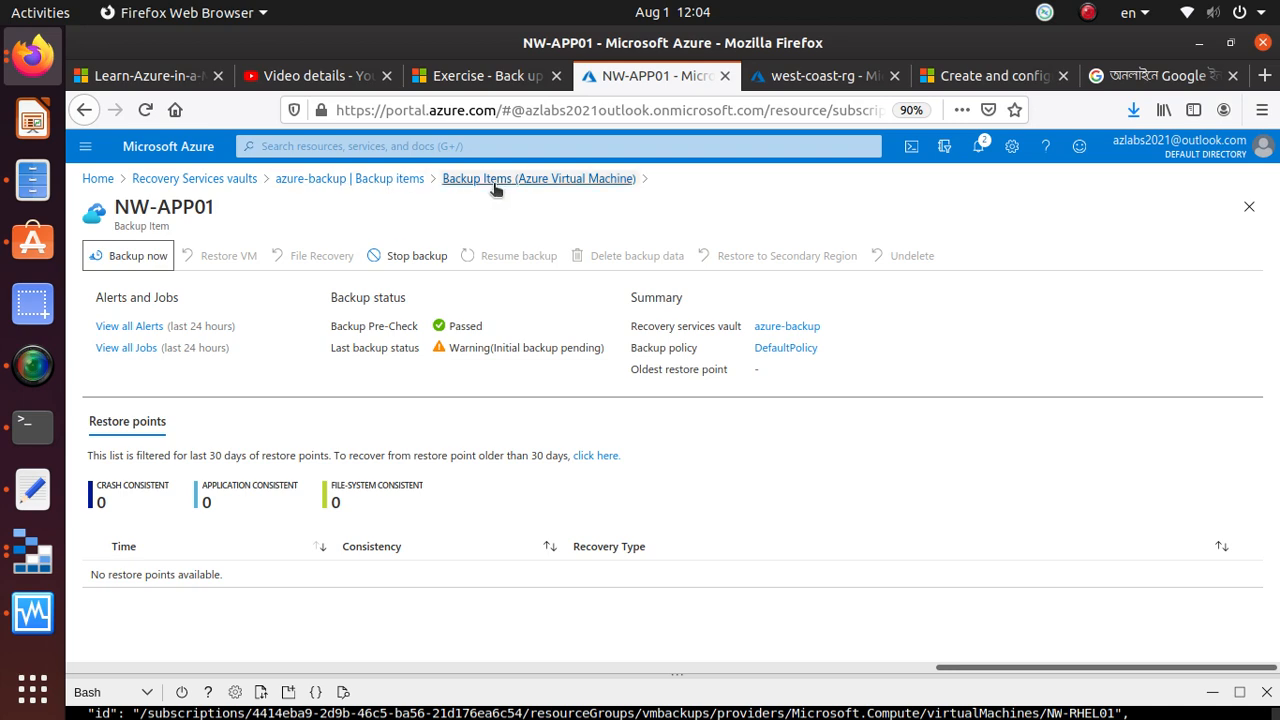
{"action": "left_click", "coordinate": [377, 186]}
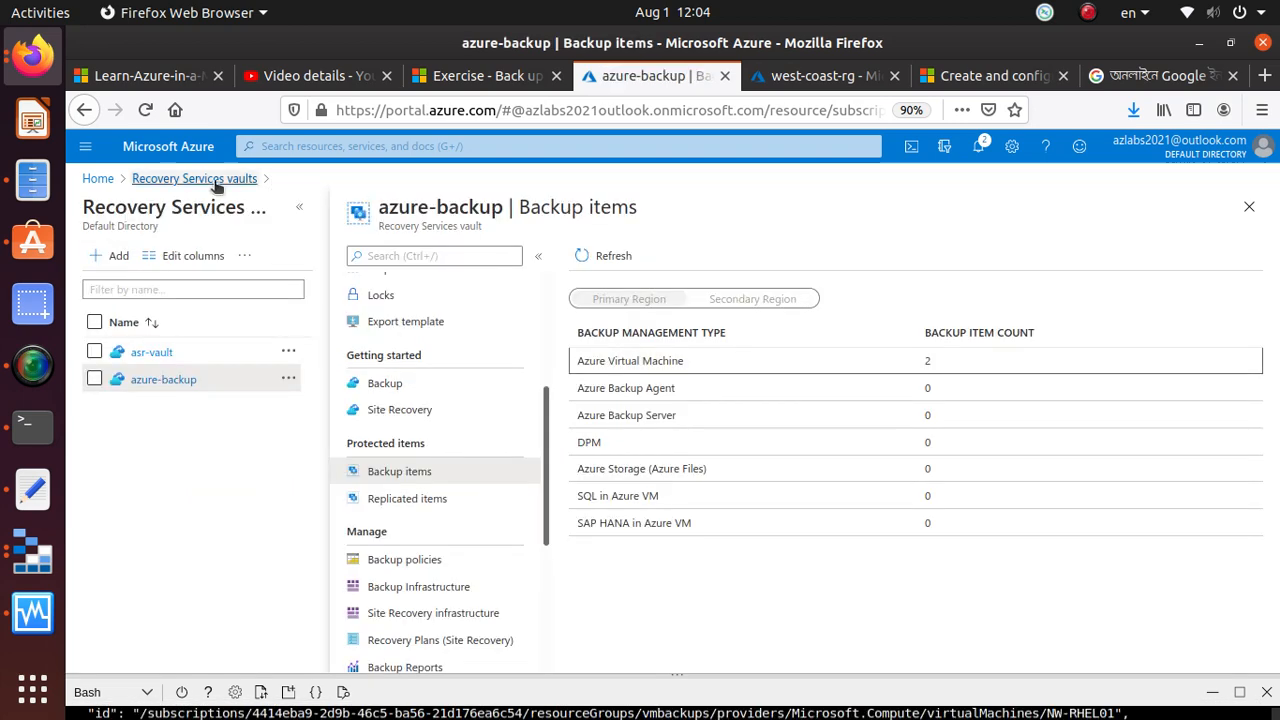
{"action": "left_click", "coordinate": [867, 368]}
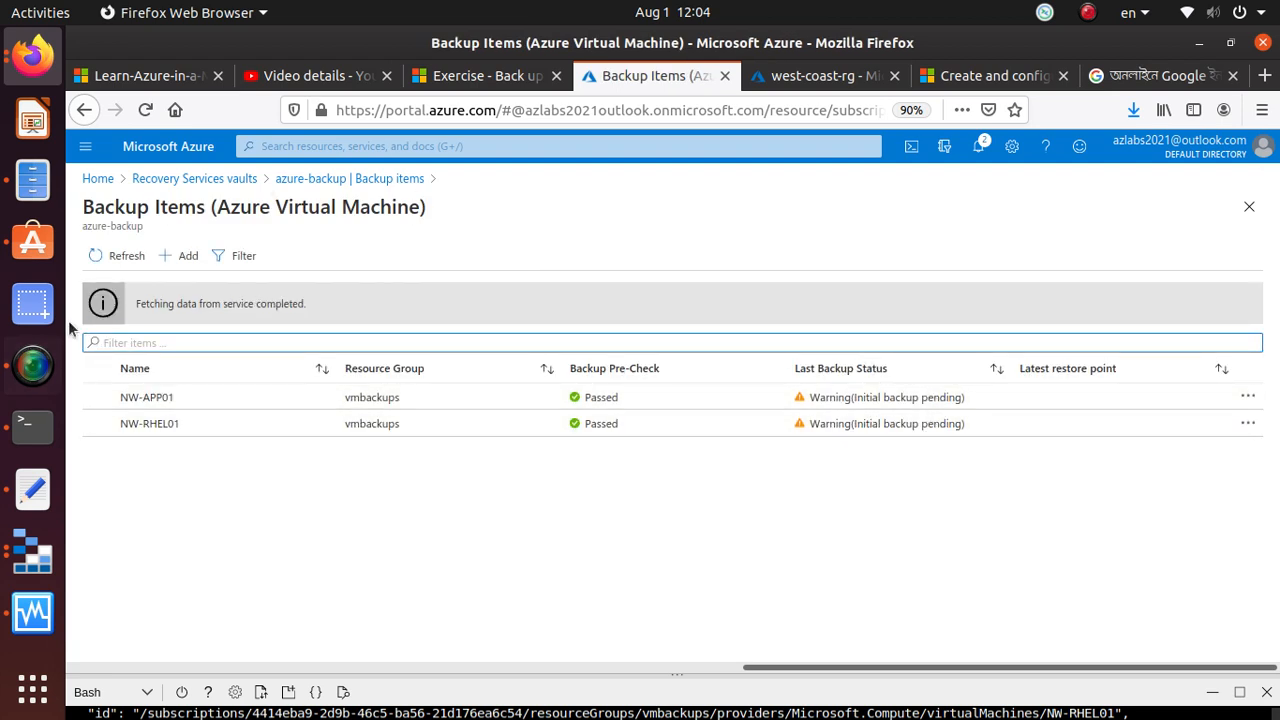
{"action": "left_click", "coordinate": [121, 258]}
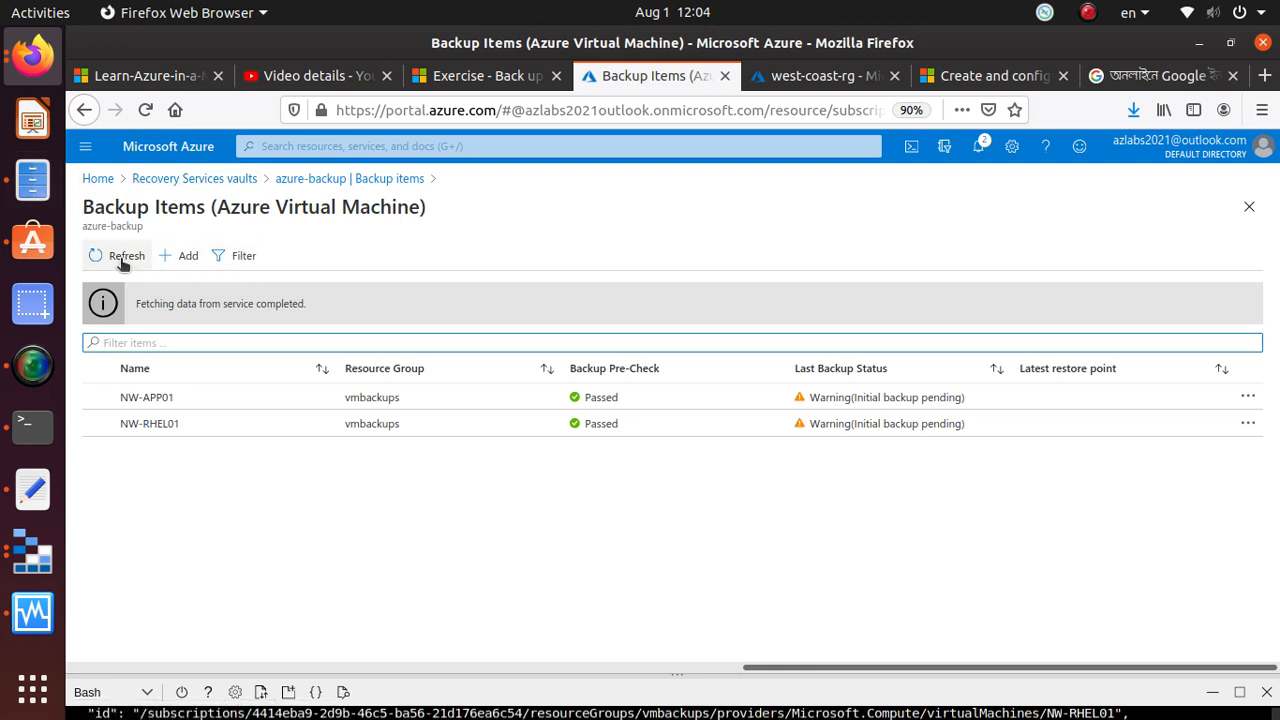
Open the NW-RHEL01 backup item and trigger an on-demand backup with the default retention date
{"action": "left_click", "coordinate": [909, 421]}
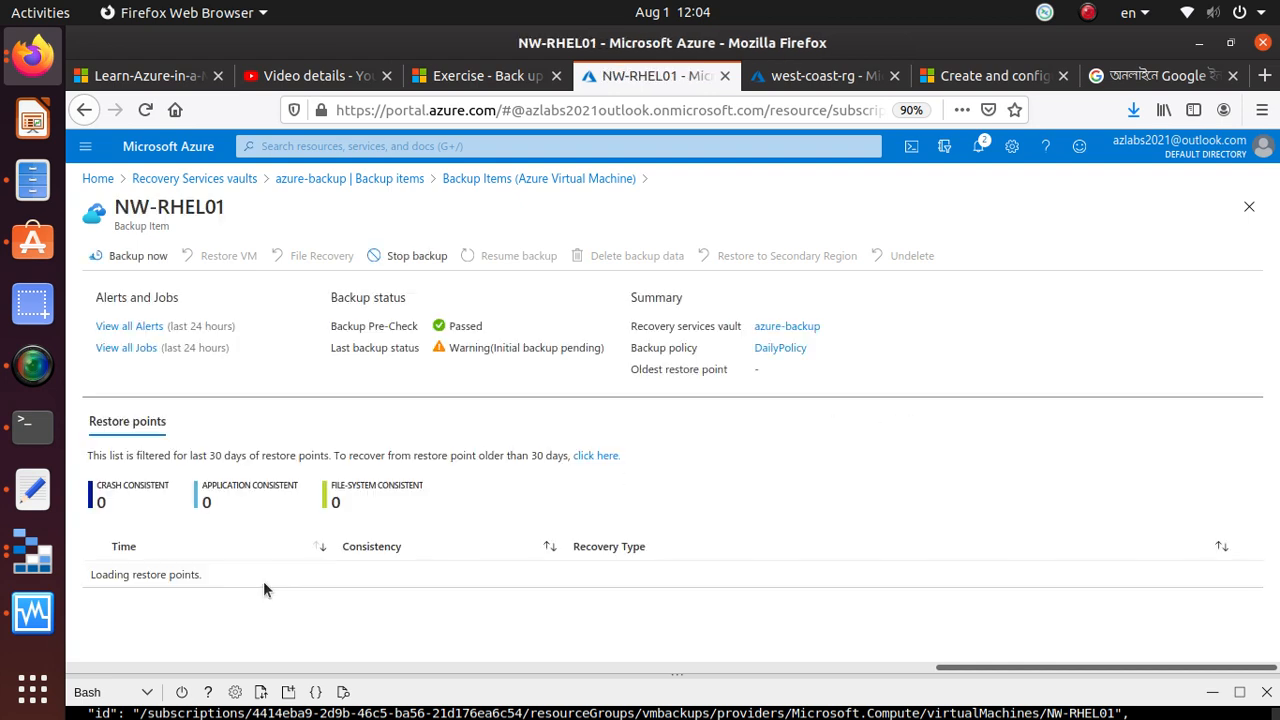
{"action": "left_click", "coordinate": [133, 257]}
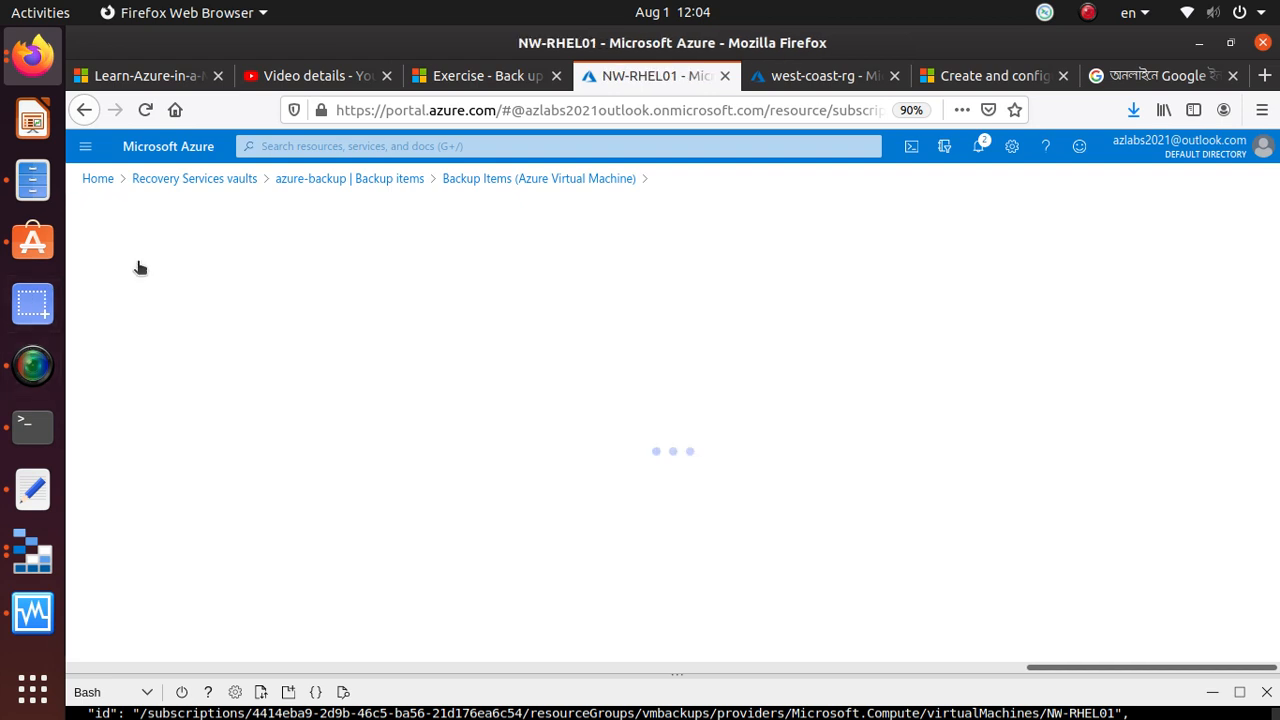
{"action": "left_click", "coordinate": [125, 638]}
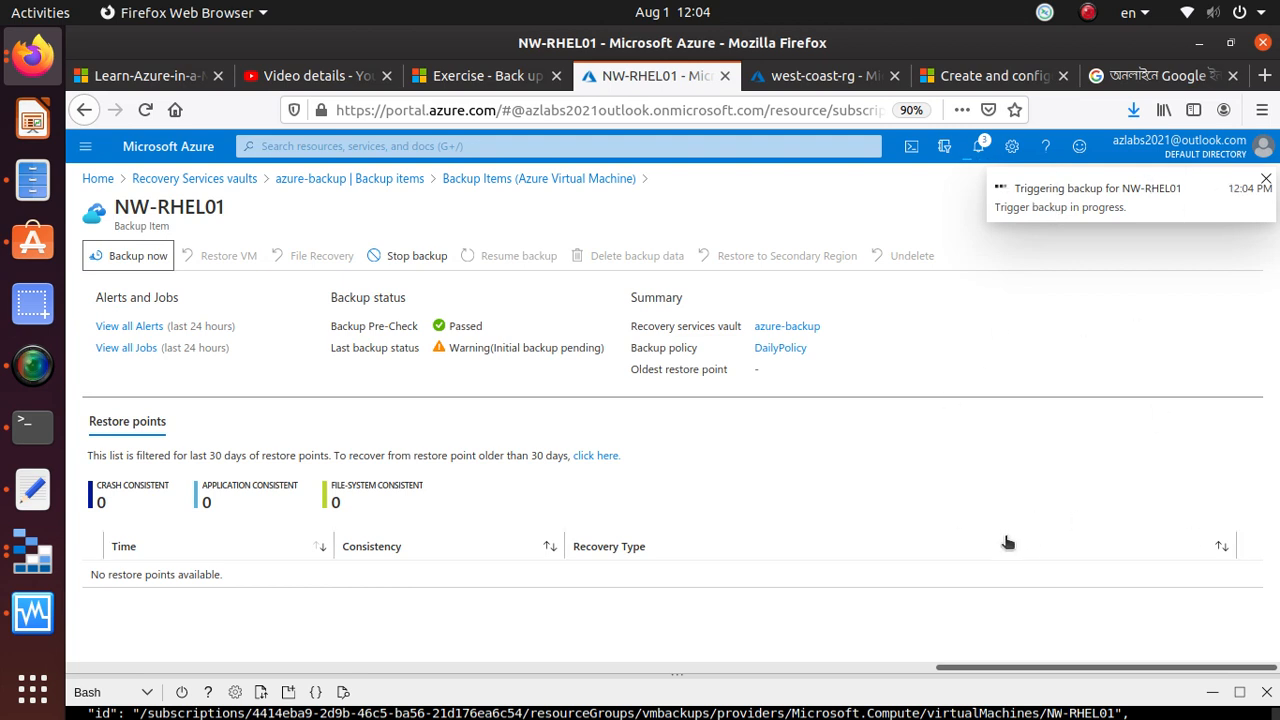
Open the azure-backup vault's backup jobs and check the progress of the triggered backups
{"action": "left_click", "coordinate": [350, 179]}
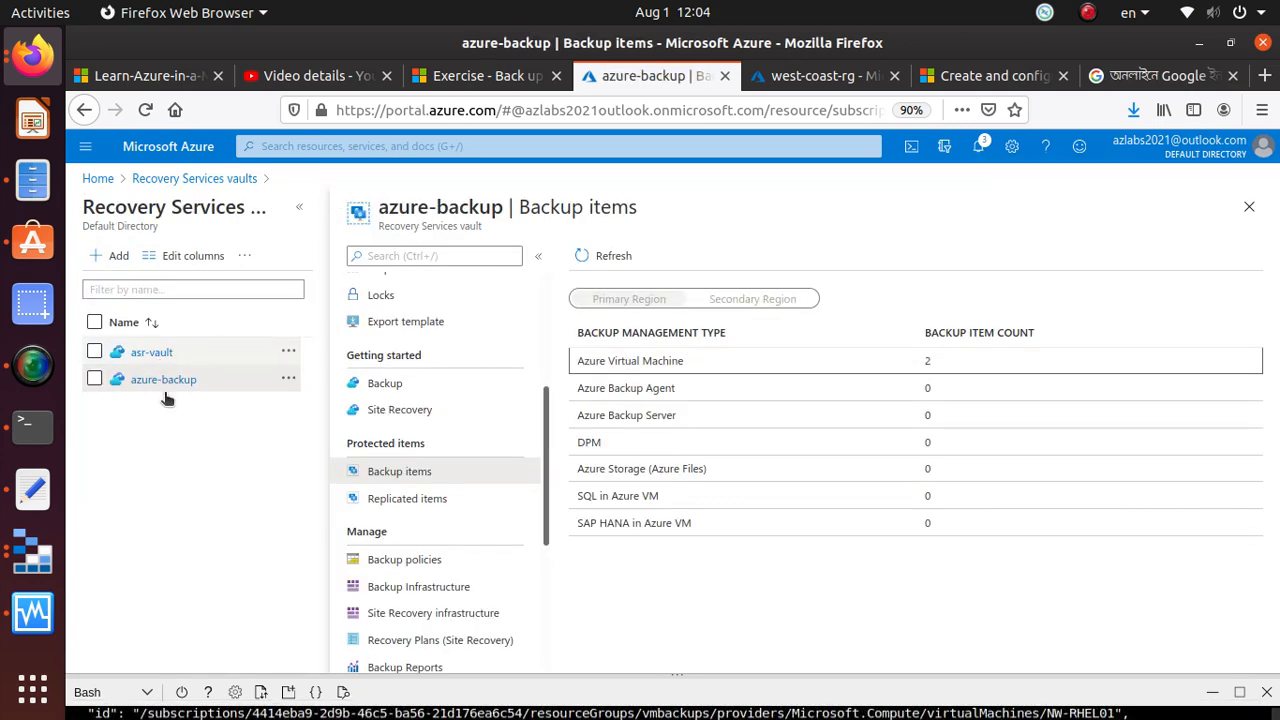
{"action": "scroll", "coordinate": [404, 513], "scroll_direction": "down", "scroll_amount": 4}
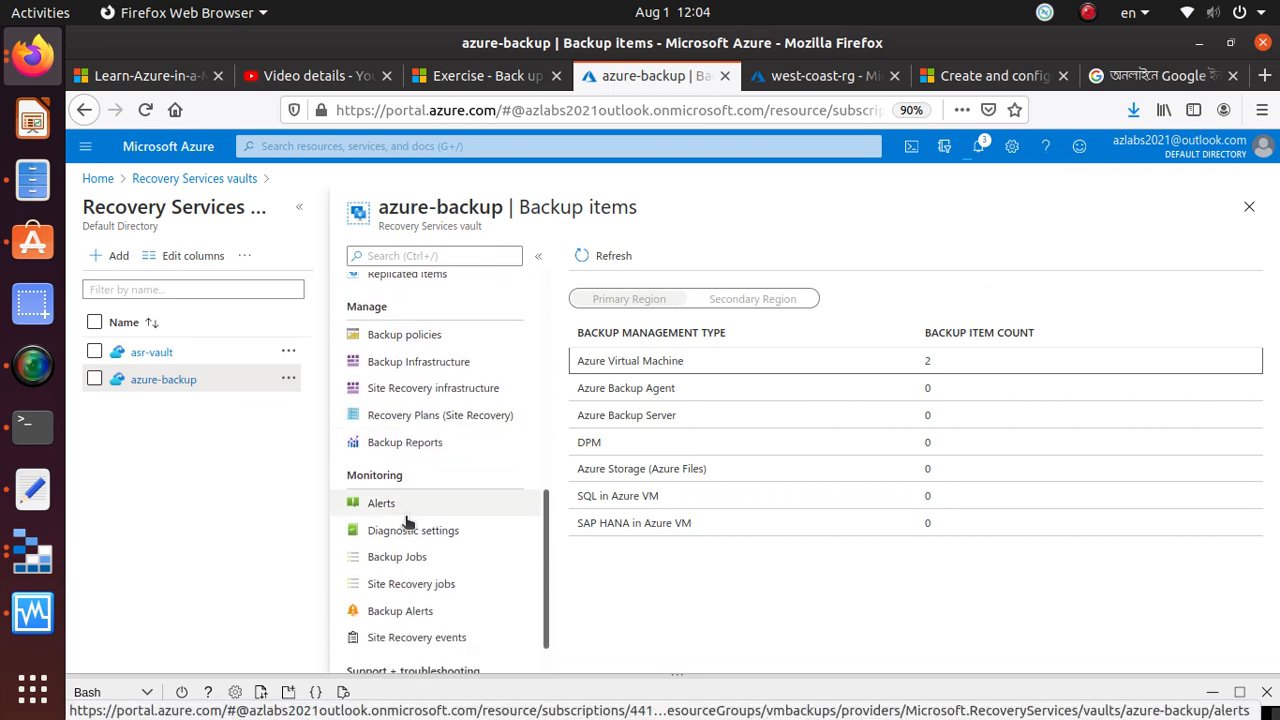
{"action": "left_click", "coordinate": [507, 560]}
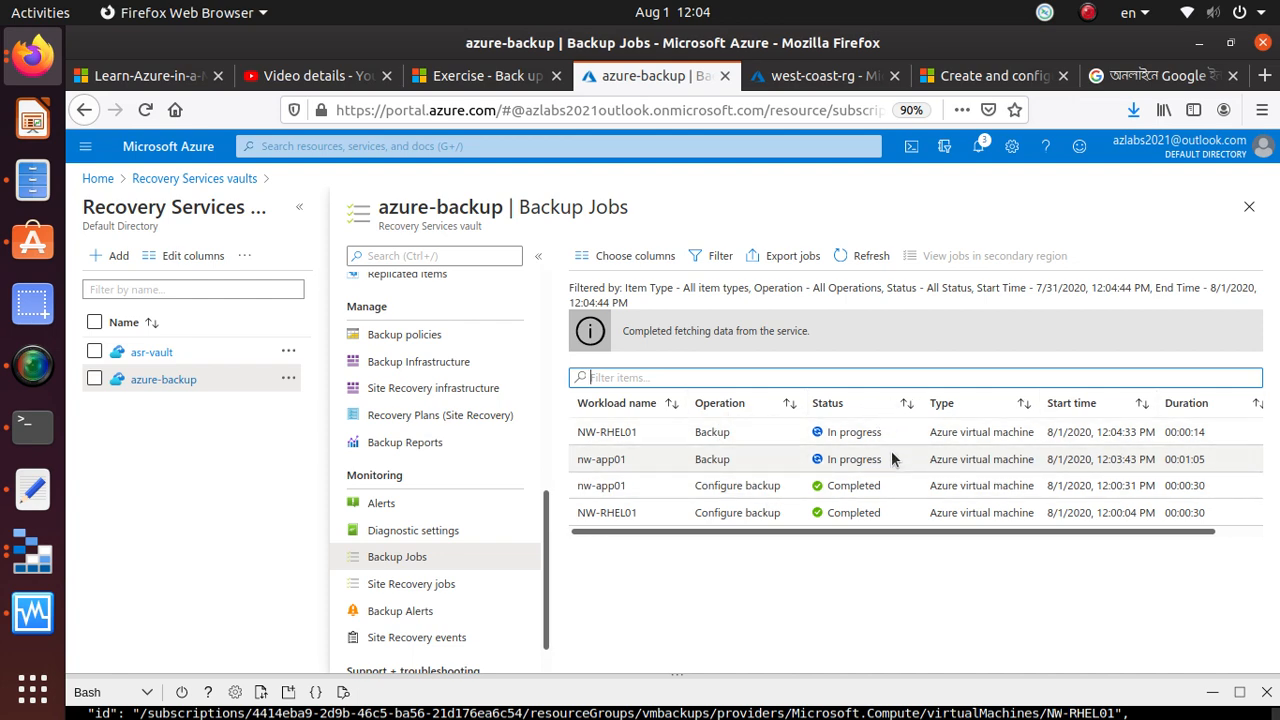
Read the exercise's section on viewing the status of backups in the Recovery Services vault
{"action": "left_click", "coordinate": [455, 75]}
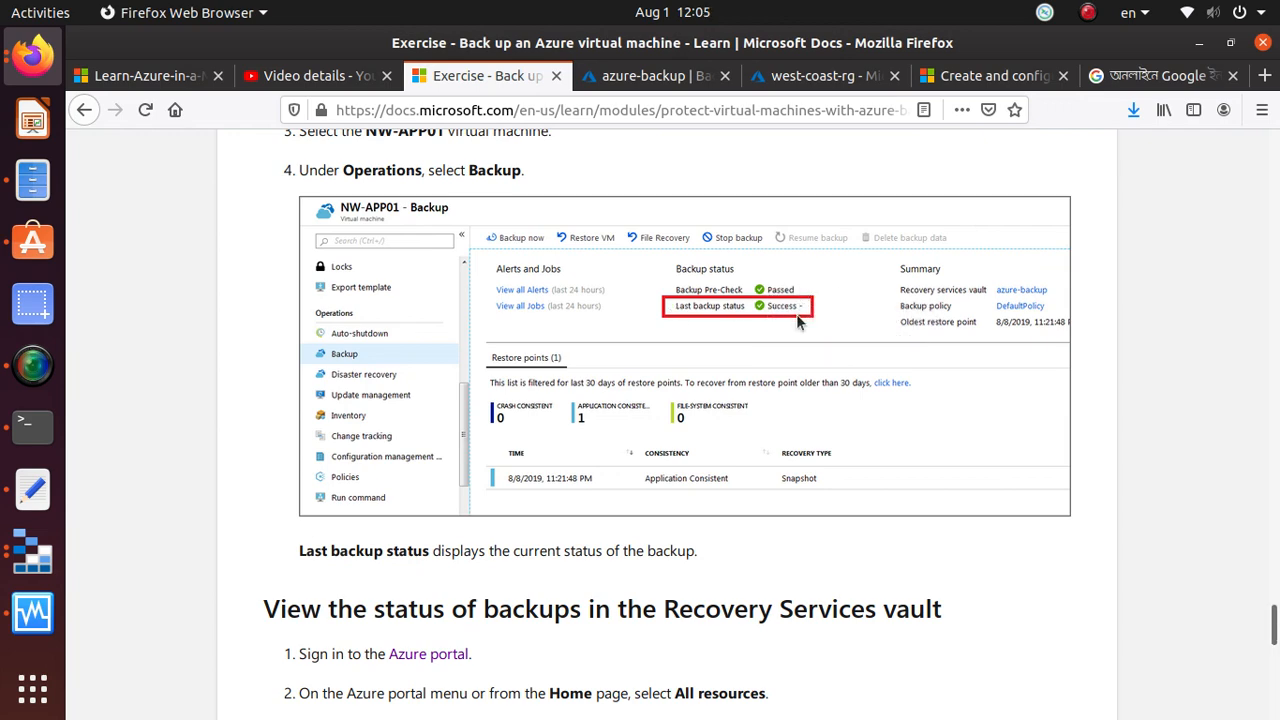
{"action": "scroll", "coordinate": [798, 316], "scroll_direction": "down", "scroll_amount": 5}
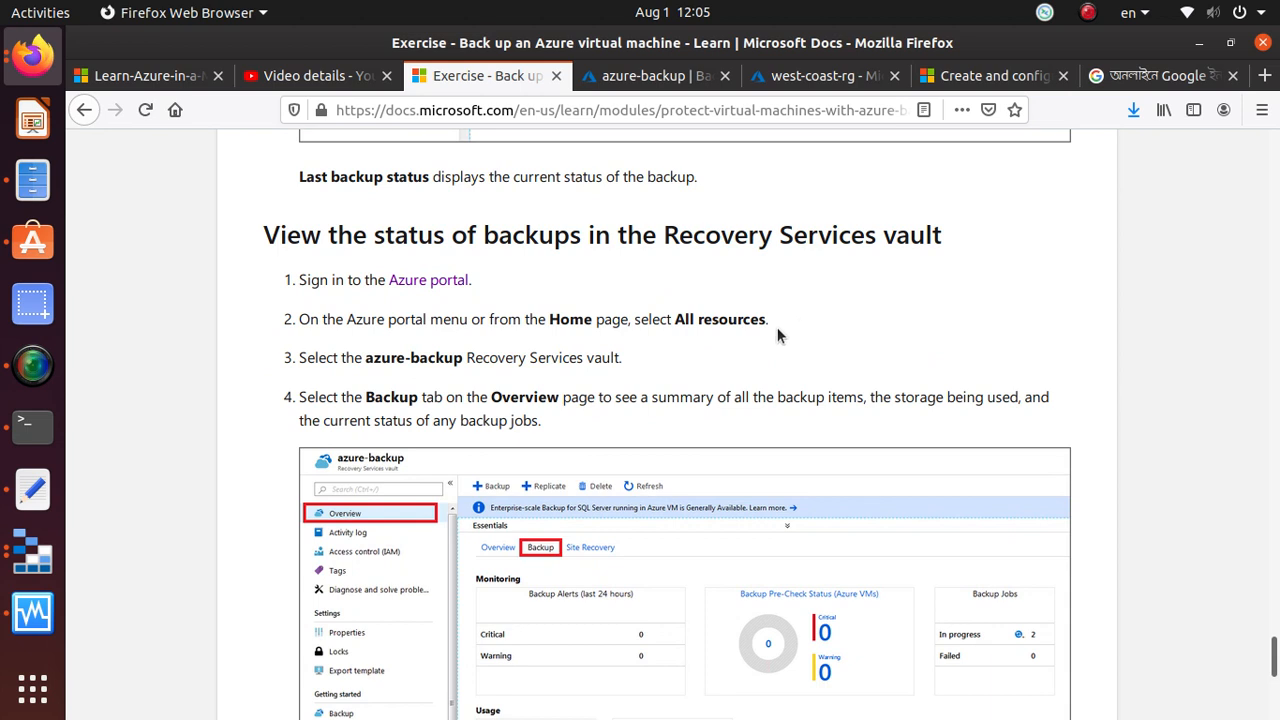
{"action": "left_click_drag", "start_coordinate": [255, 240], "coordinate": [1029, 230]}
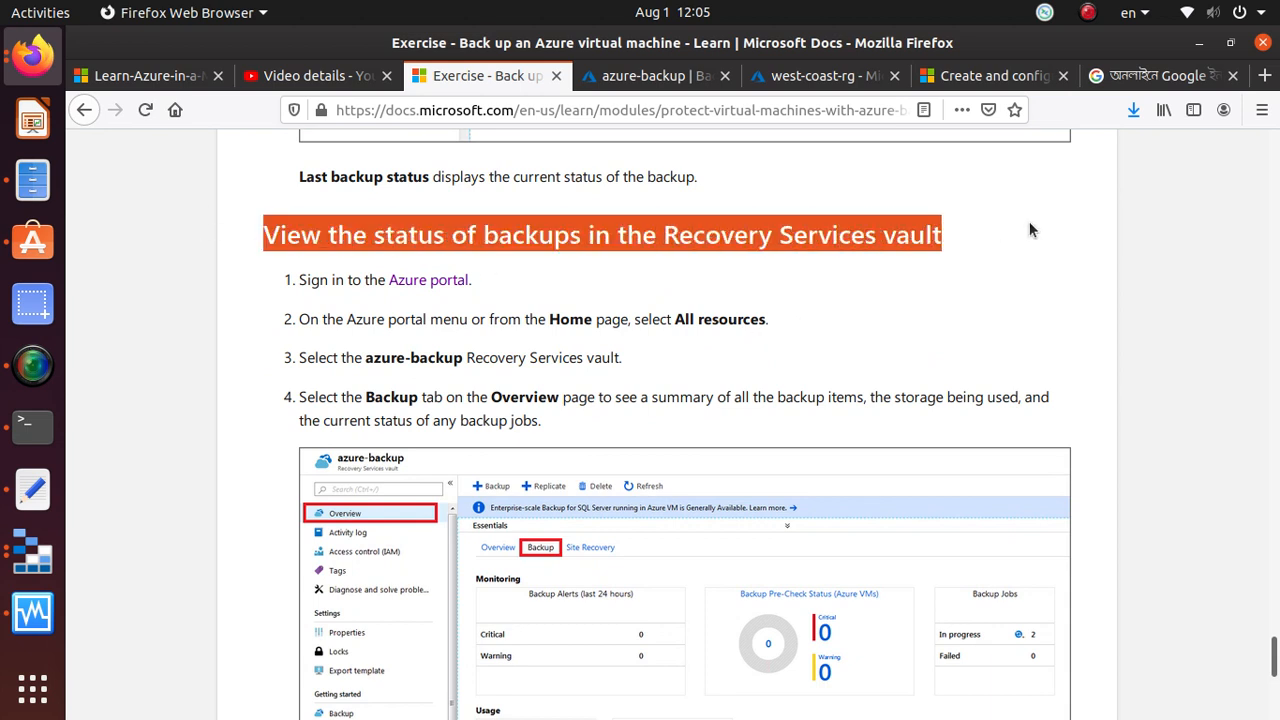
{"action": "scroll", "coordinate": [998, 325], "scroll_direction": "down", "scroll_amount": 4}
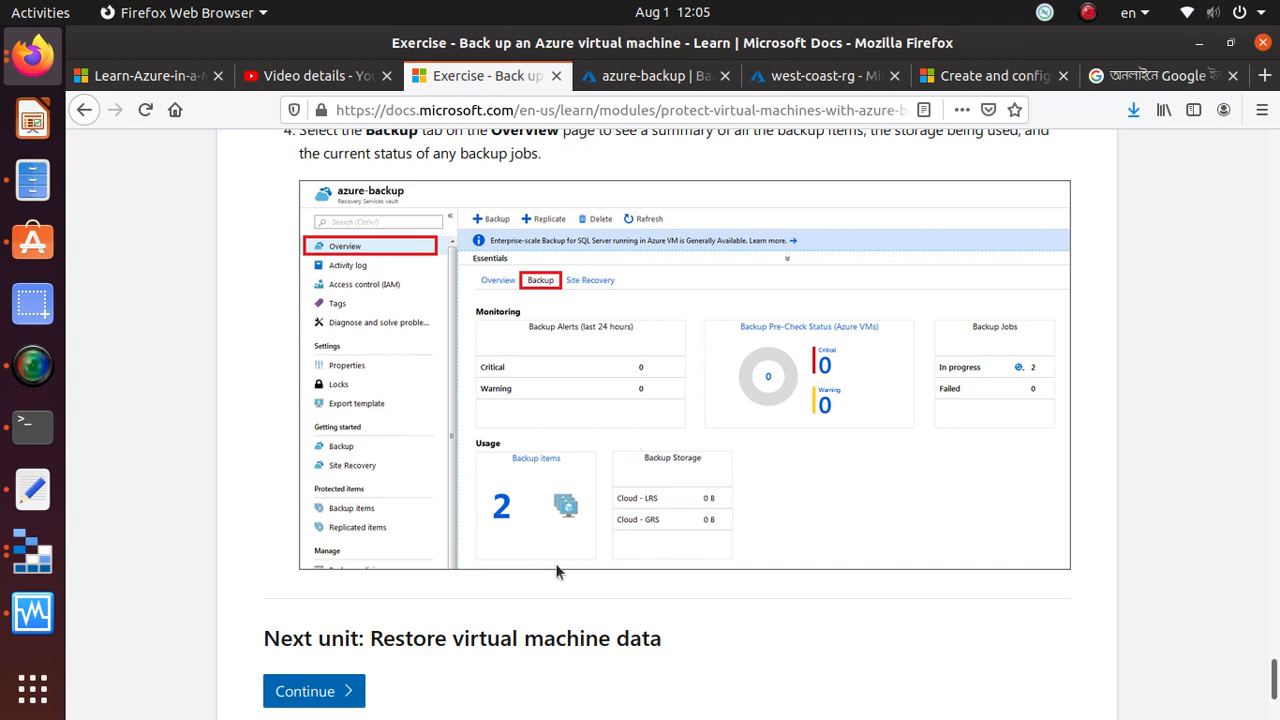
{"action": "scroll", "coordinate": [746, 405], "scroll_direction": "up", "scroll_amount": 3}
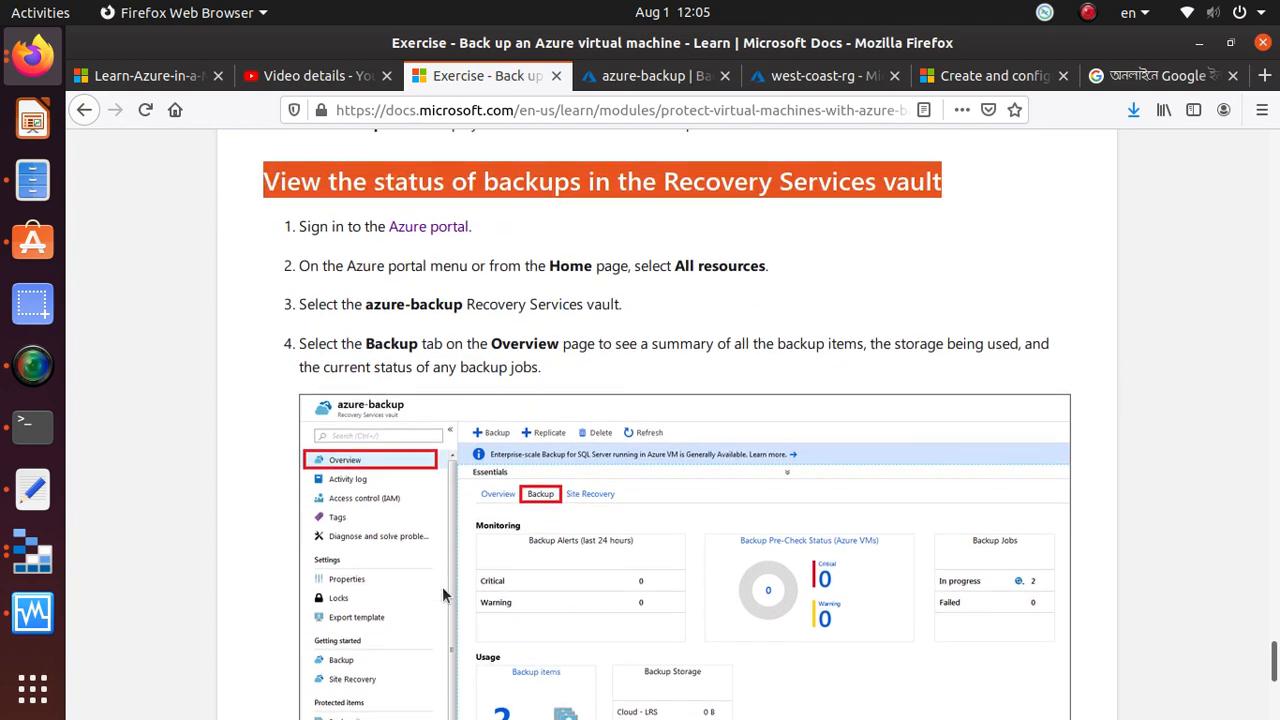
{"action": "scroll", "coordinate": [600, 300], "scroll_direction": "up", "scroll_amount": 2}
Open the Backup summary on the azure-backup vault's overview and examine its monitoring and usage figures
{"action": "left_click", "coordinate": [638, 80]}
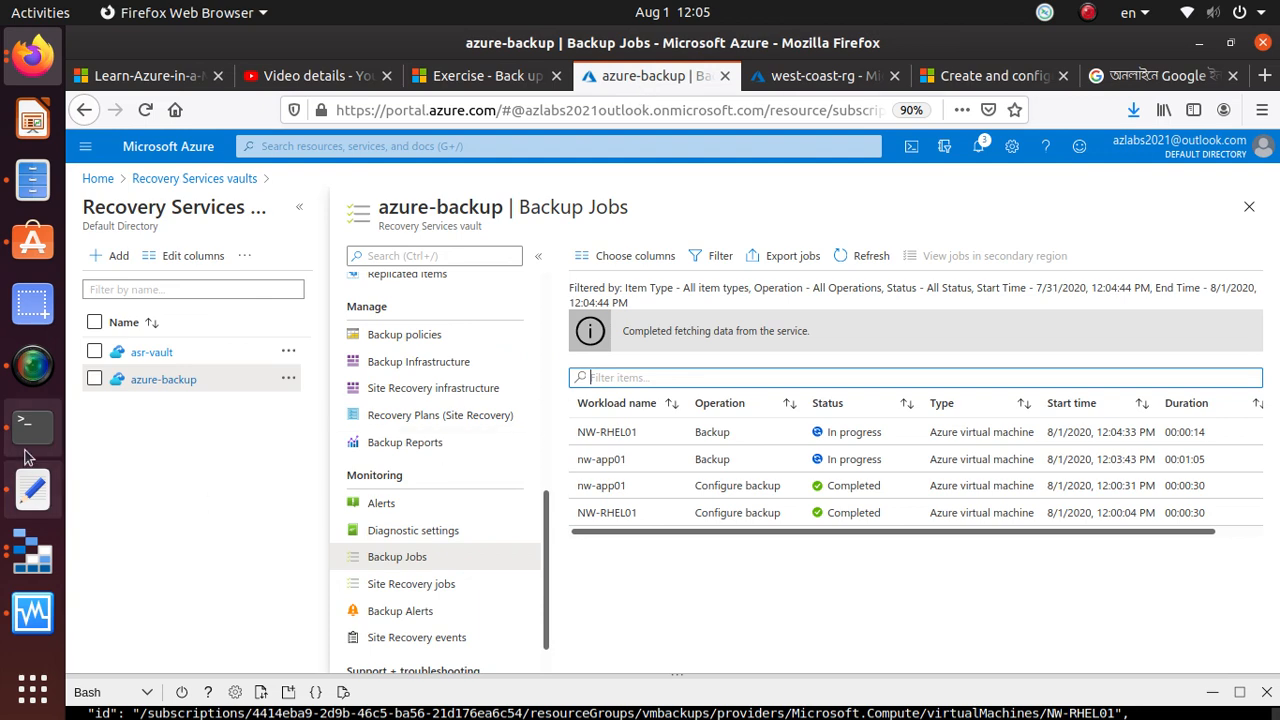
{"action": "scroll", "coordinate": [449, 406], "scroll_direction": "up", "scroll_amount": 6}
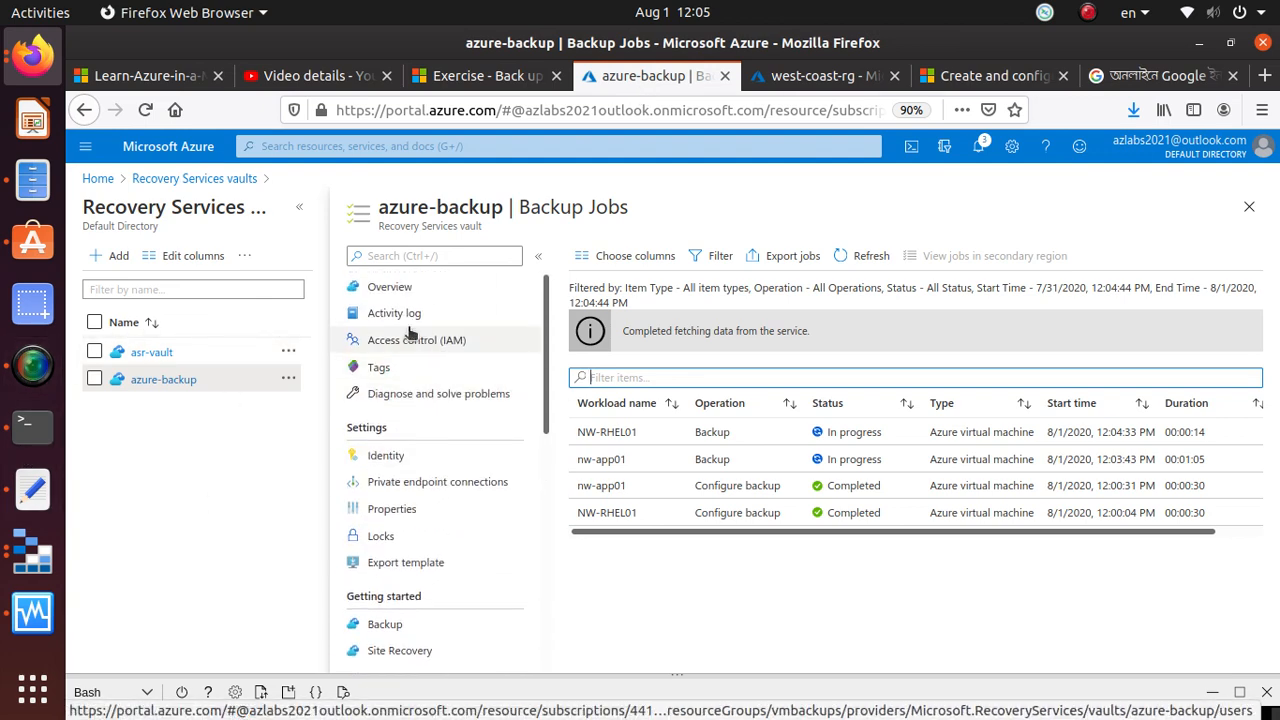
{"action": "left_click", "coordinate": [403, 288]}
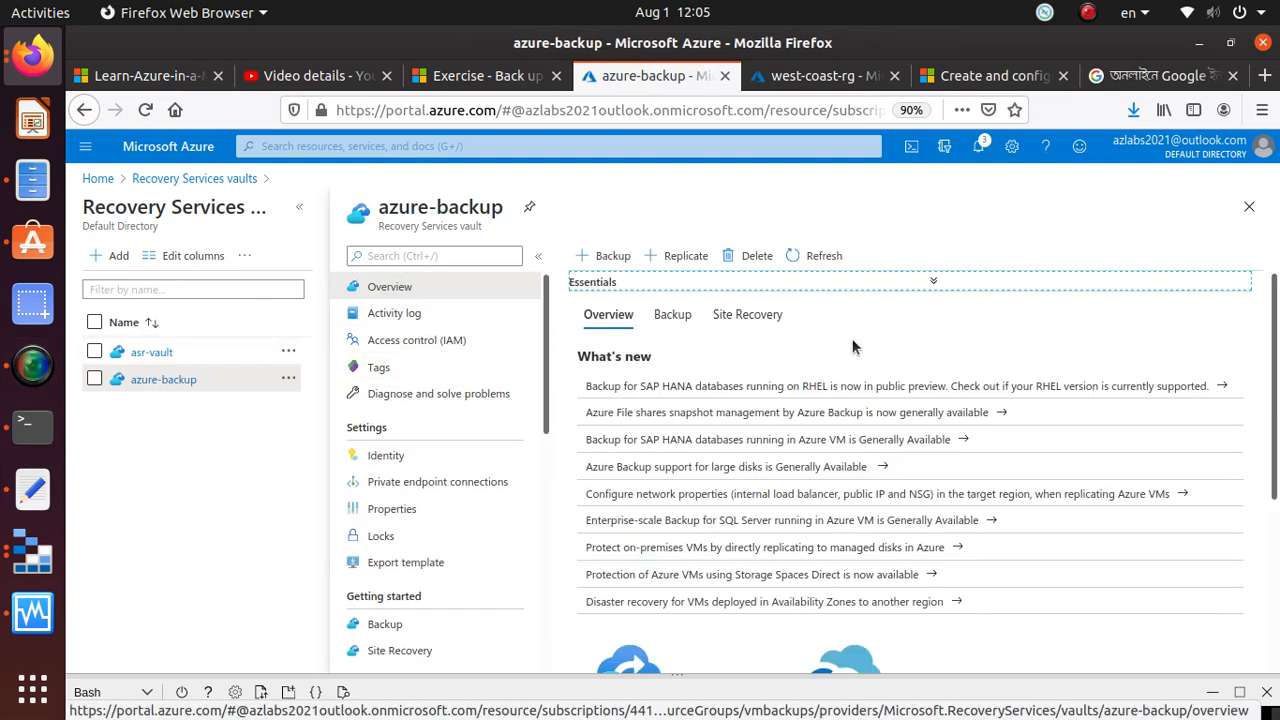
{"action": "scroll", "coordinate": [852, 348], "scroll_direction": "down", "scroll_amount": 5}
{"action": "scroll", "coordinate": [852, 348], "scroll_direction": "up", "scroll_amount": 5}
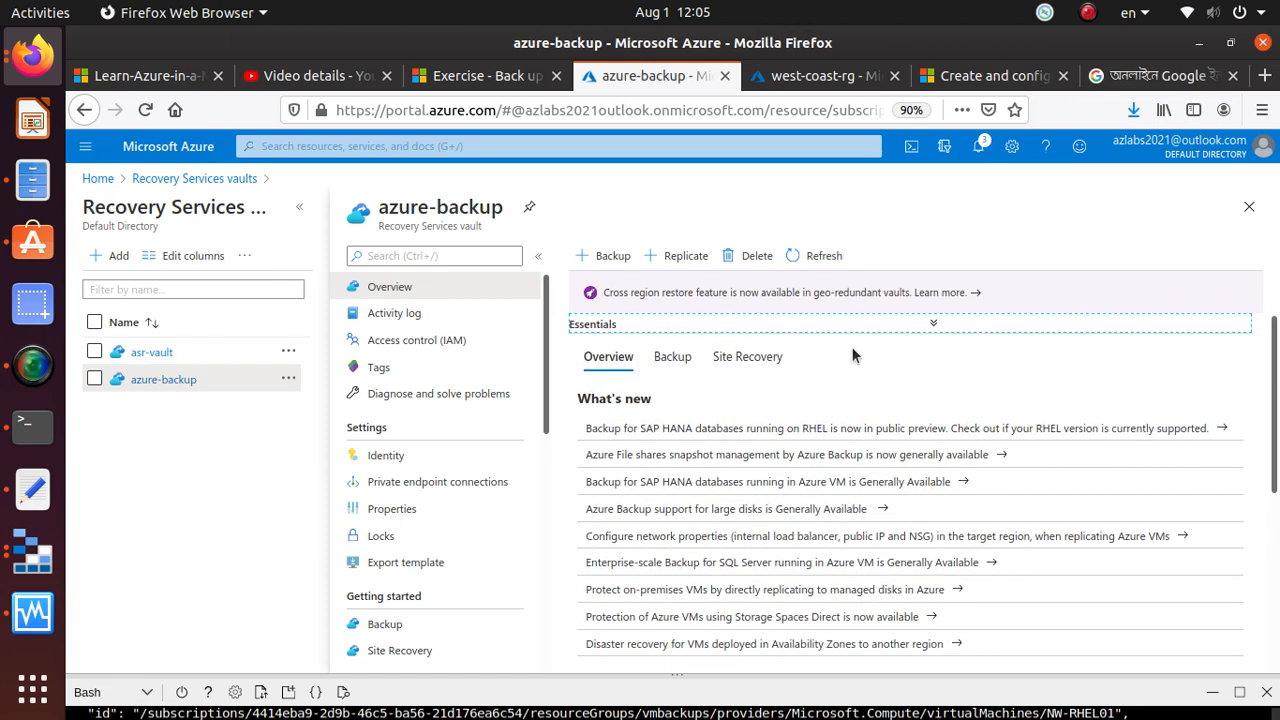
{"action": "left_click", "coordinate": [676, 357]}
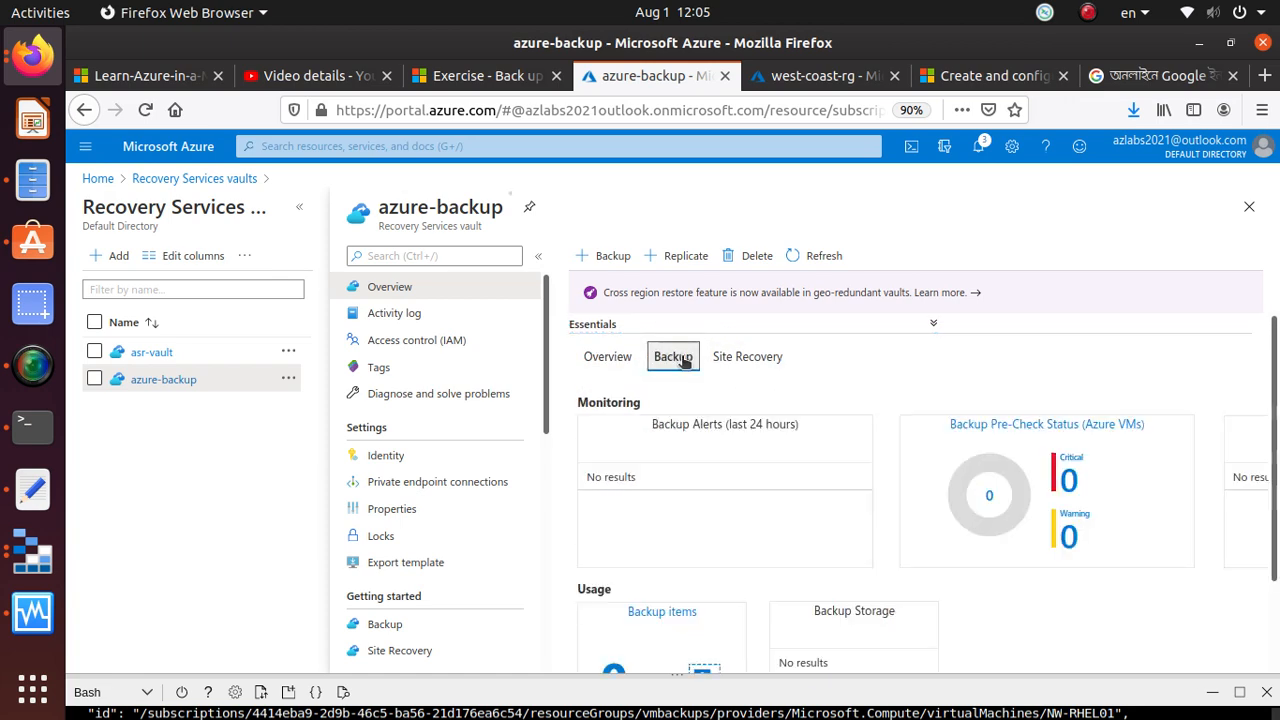
{"action": "scroll", "coordinate": [859, 440], "scroll_direction": "down", "scroll_amount": 2}
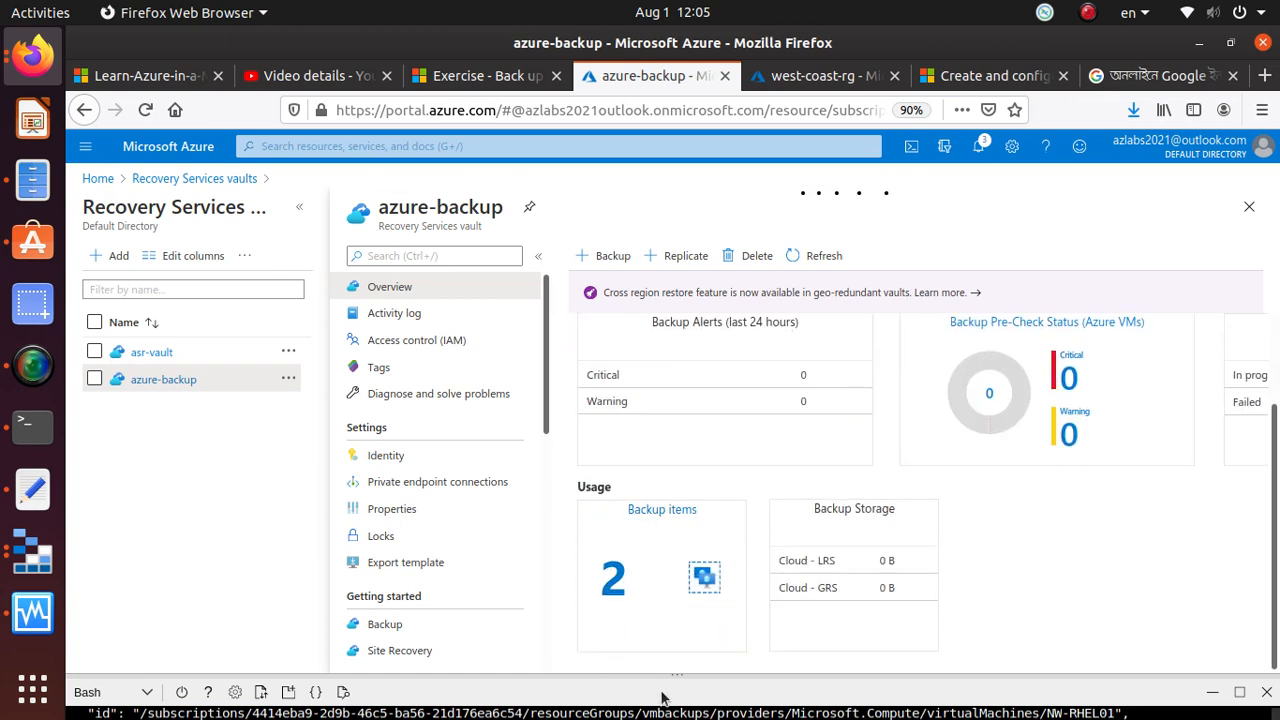
Review the backup alerts, Azure VM pre-check status, backup items and storage usage in the azure-backup vault's summary
{"action": "scroll", "coordinate": [612, 400], "scroll_direction": "up", "scroll_amount": 2}
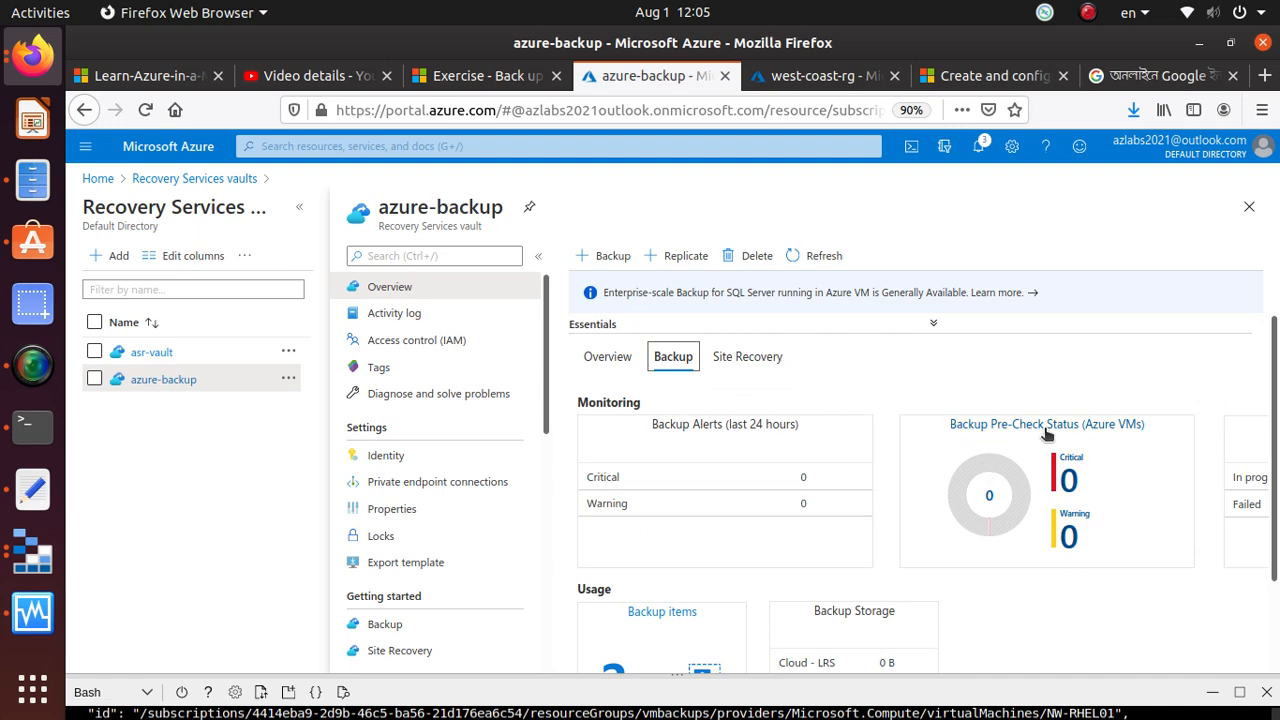
{"action": "scroll", "coordinate": [1095, 537], "scroll_direction": "down", "scroll_amount": 2}
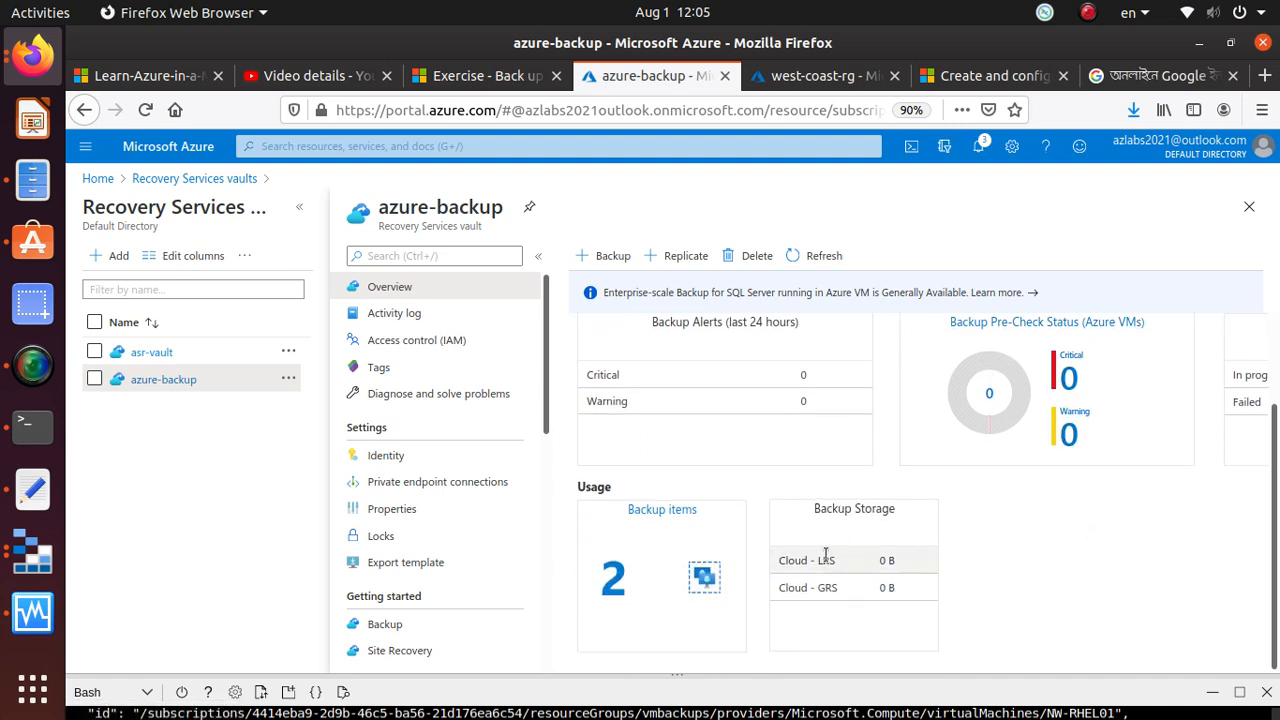
{"action": "scroll", "coordinate": [1030, 489], "scroll_direction": "up", "scroll_amount": 1}
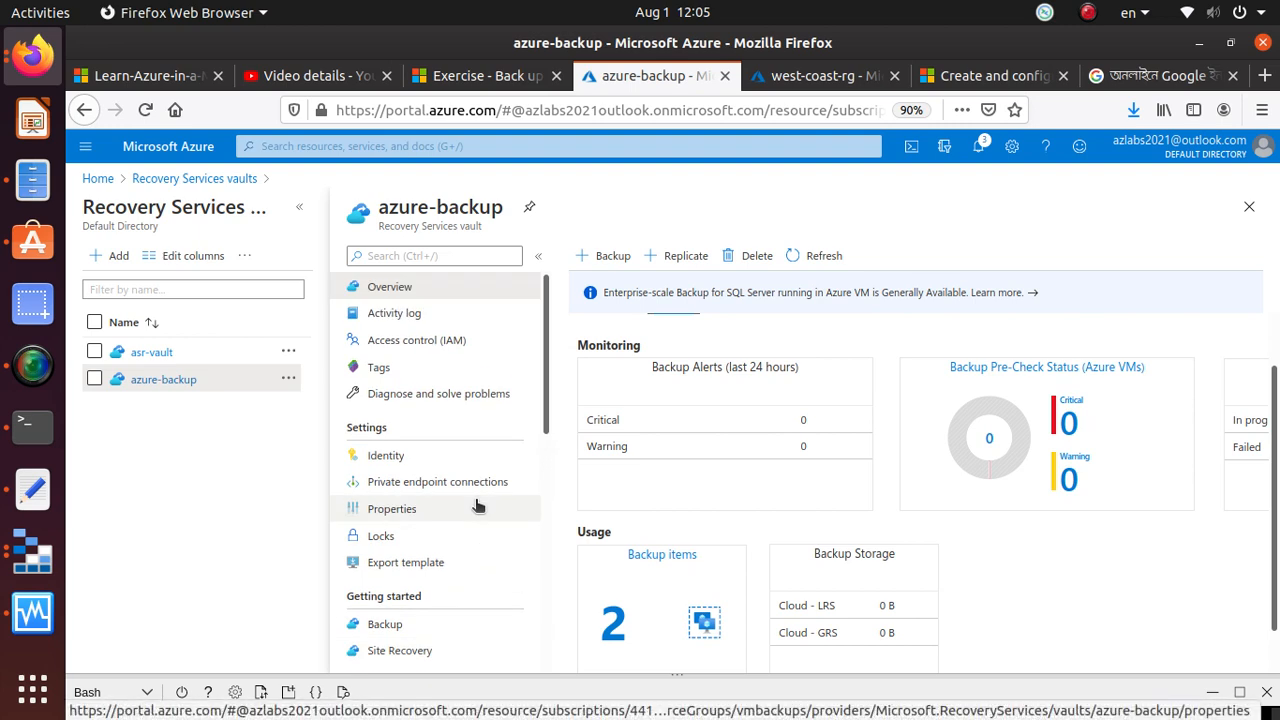
Return to the Microsoft Learn exercise, continue to the Restore virtual machine data unit and skim its restore options
{"action": "left_click", "coordinate": [487, 80]}
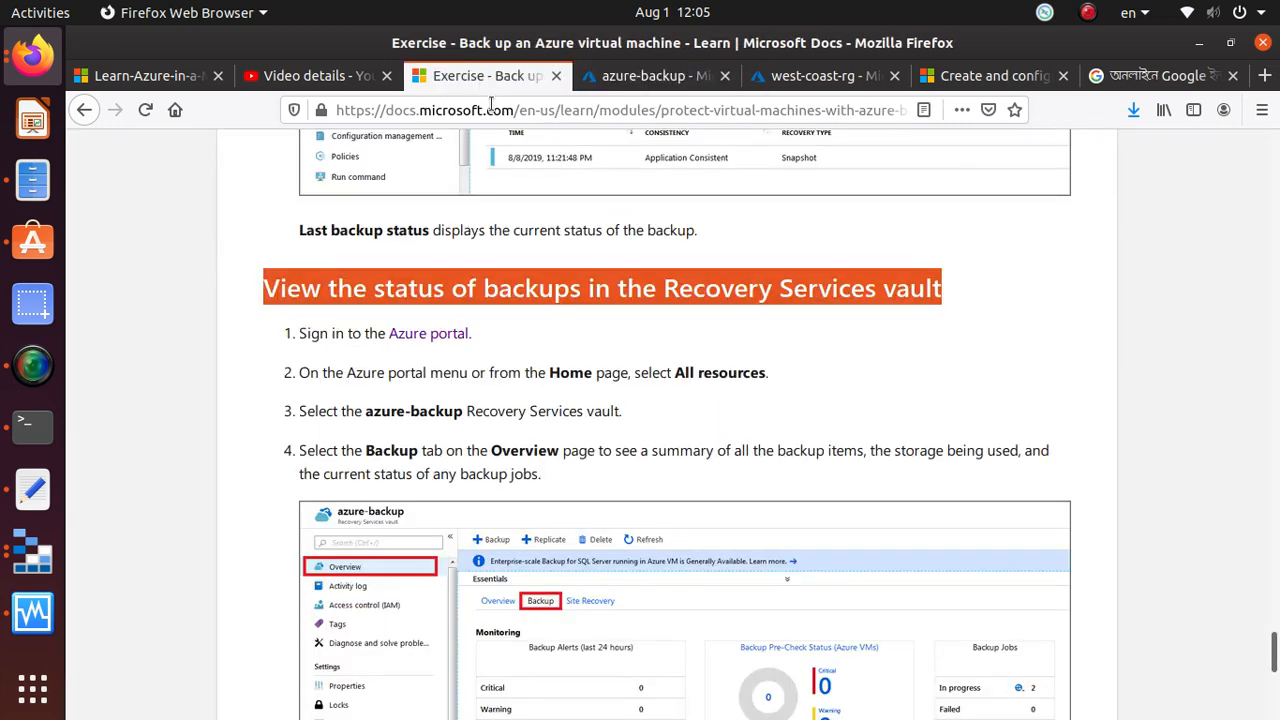
{"action": "scroll", "coordinate": [627, 442], "scroll_direction": "down", "scroll_amount": 10}
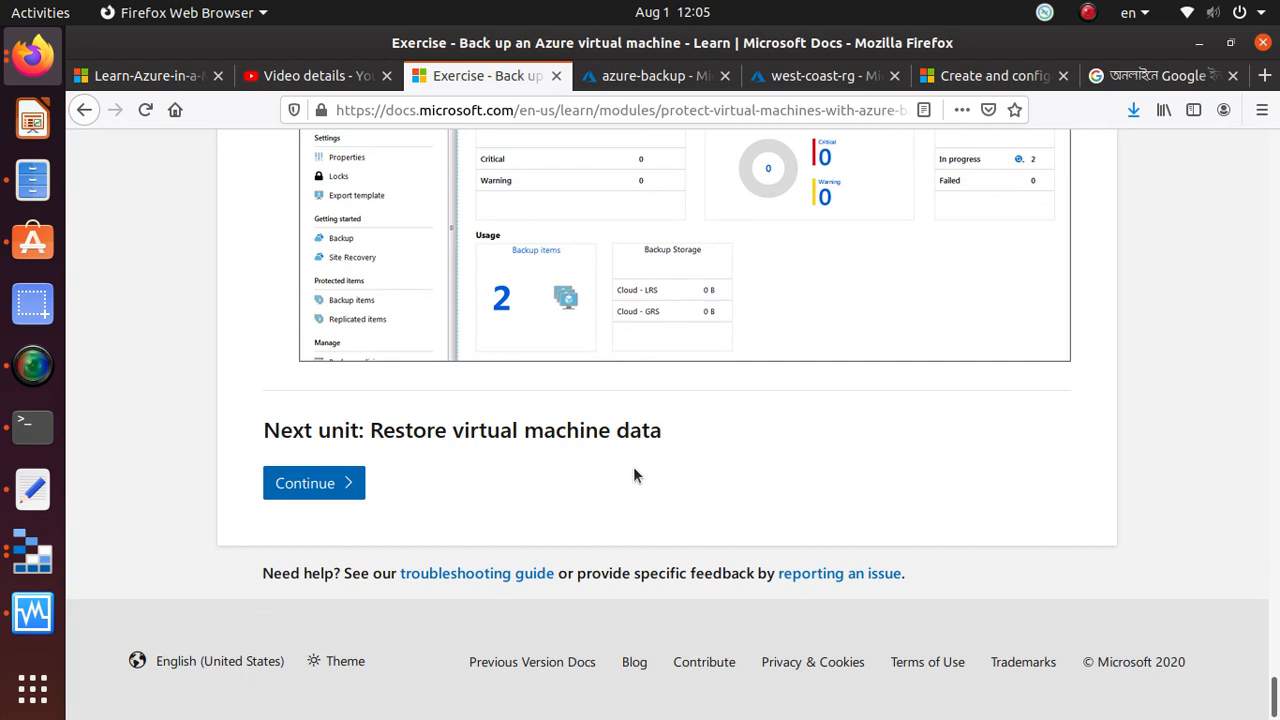
{"action": "left_click", "coordinate": [318, 483]}
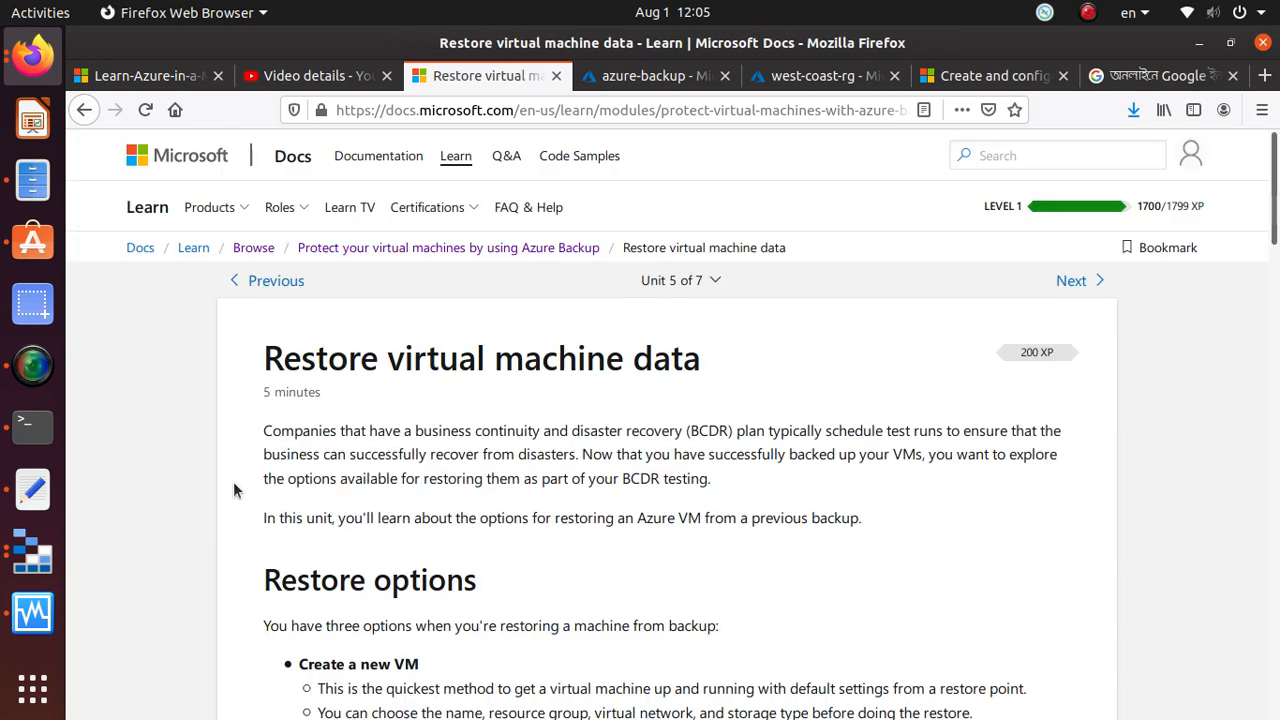
{"action": "scroll", "coordinate": [101, 492], "scroll_direction": "down", "scroll_amount": 3}
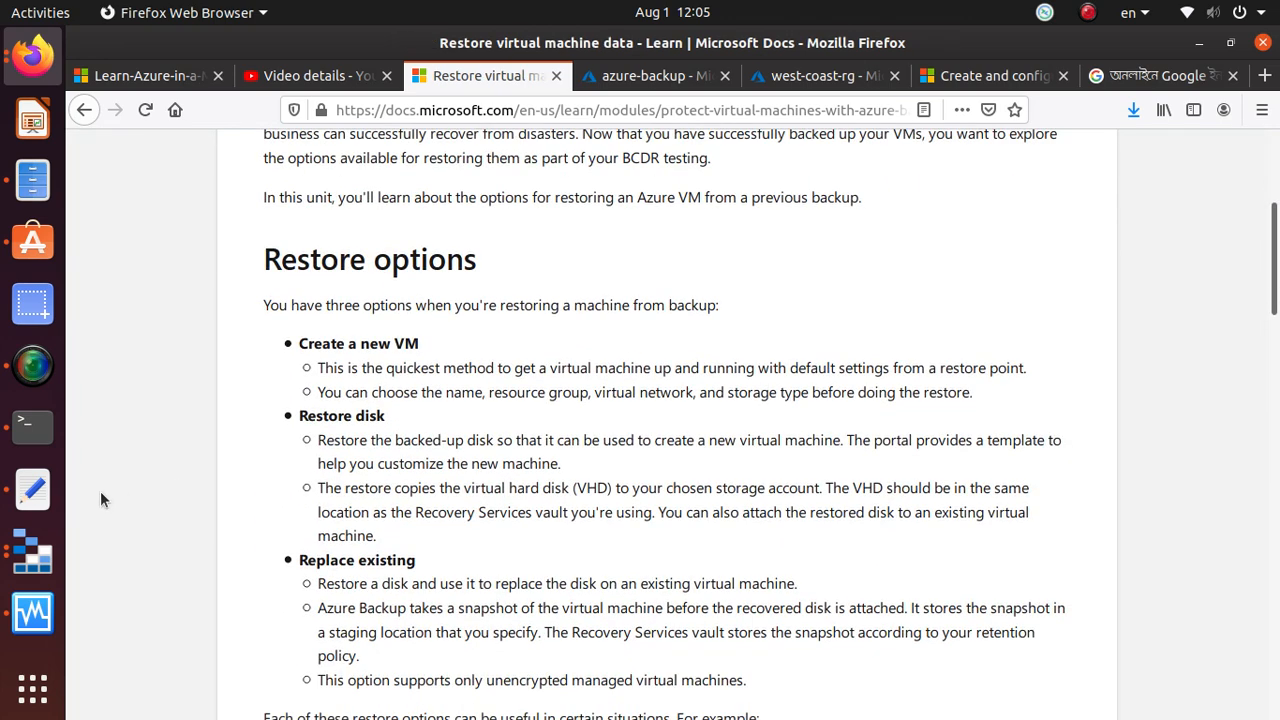
{"action": "scroll", "coordinate": [100, 490], "scroll_direction": "up", "scroll_amount": 3}
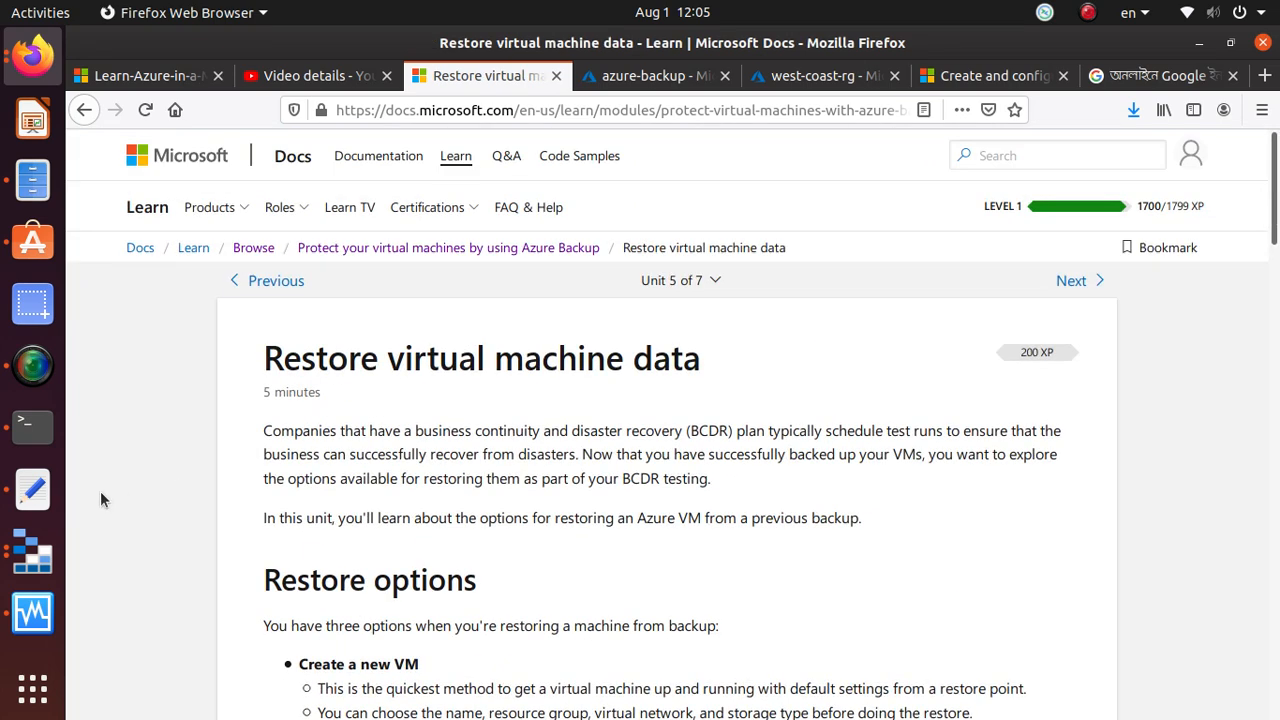
{"action": "left_click", "coordinate": [305, 80]}
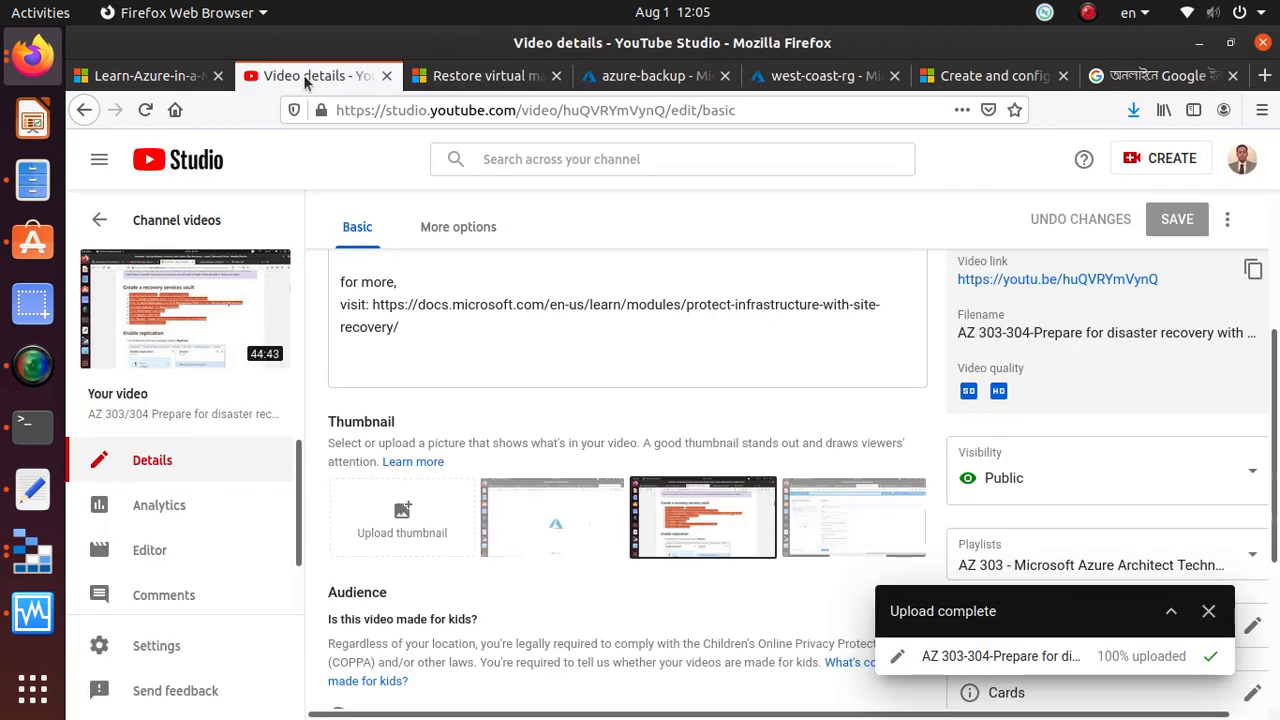
{"action": "left_click", "coordinate": [447, 77]}
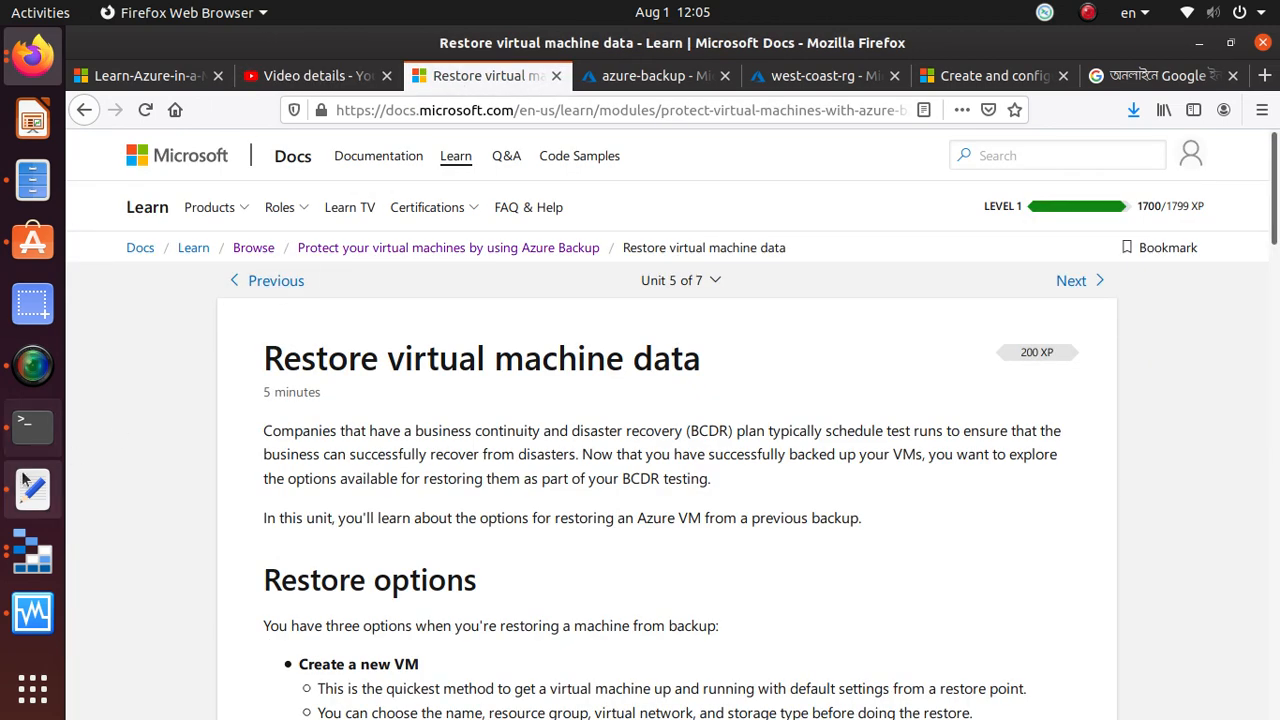
{"action": "left_click", "coordinate": [30, 366]}
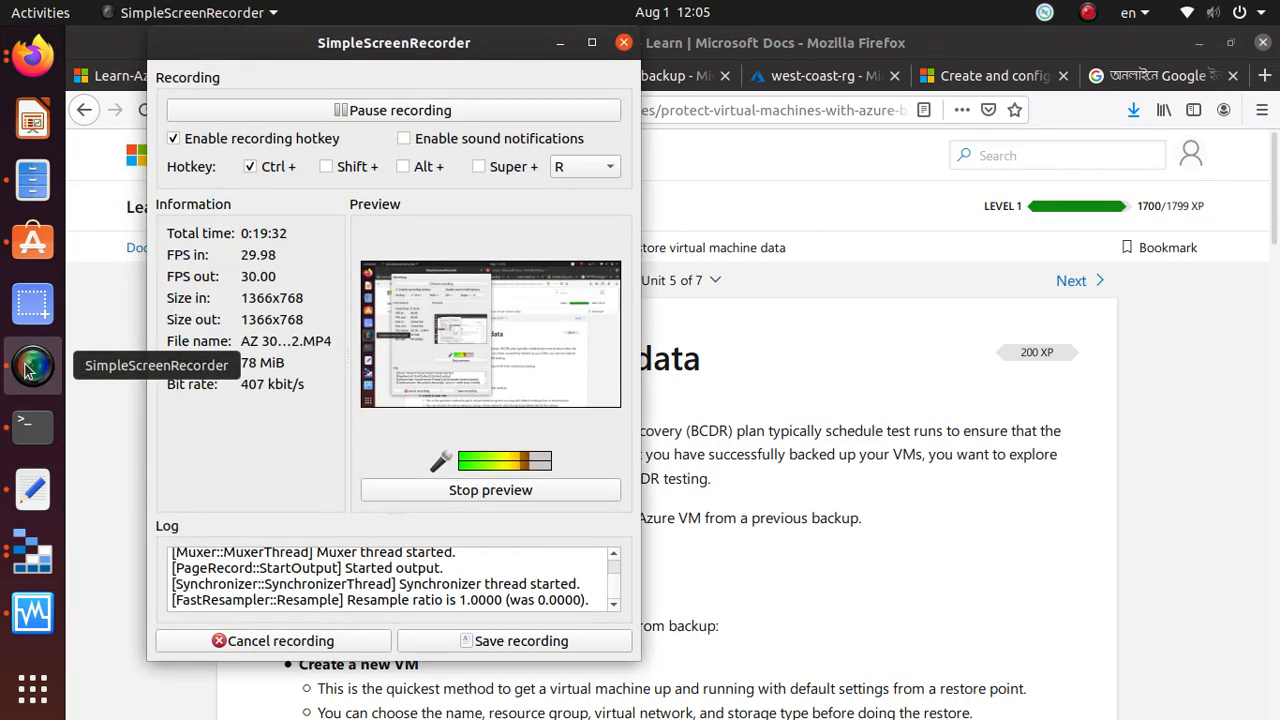